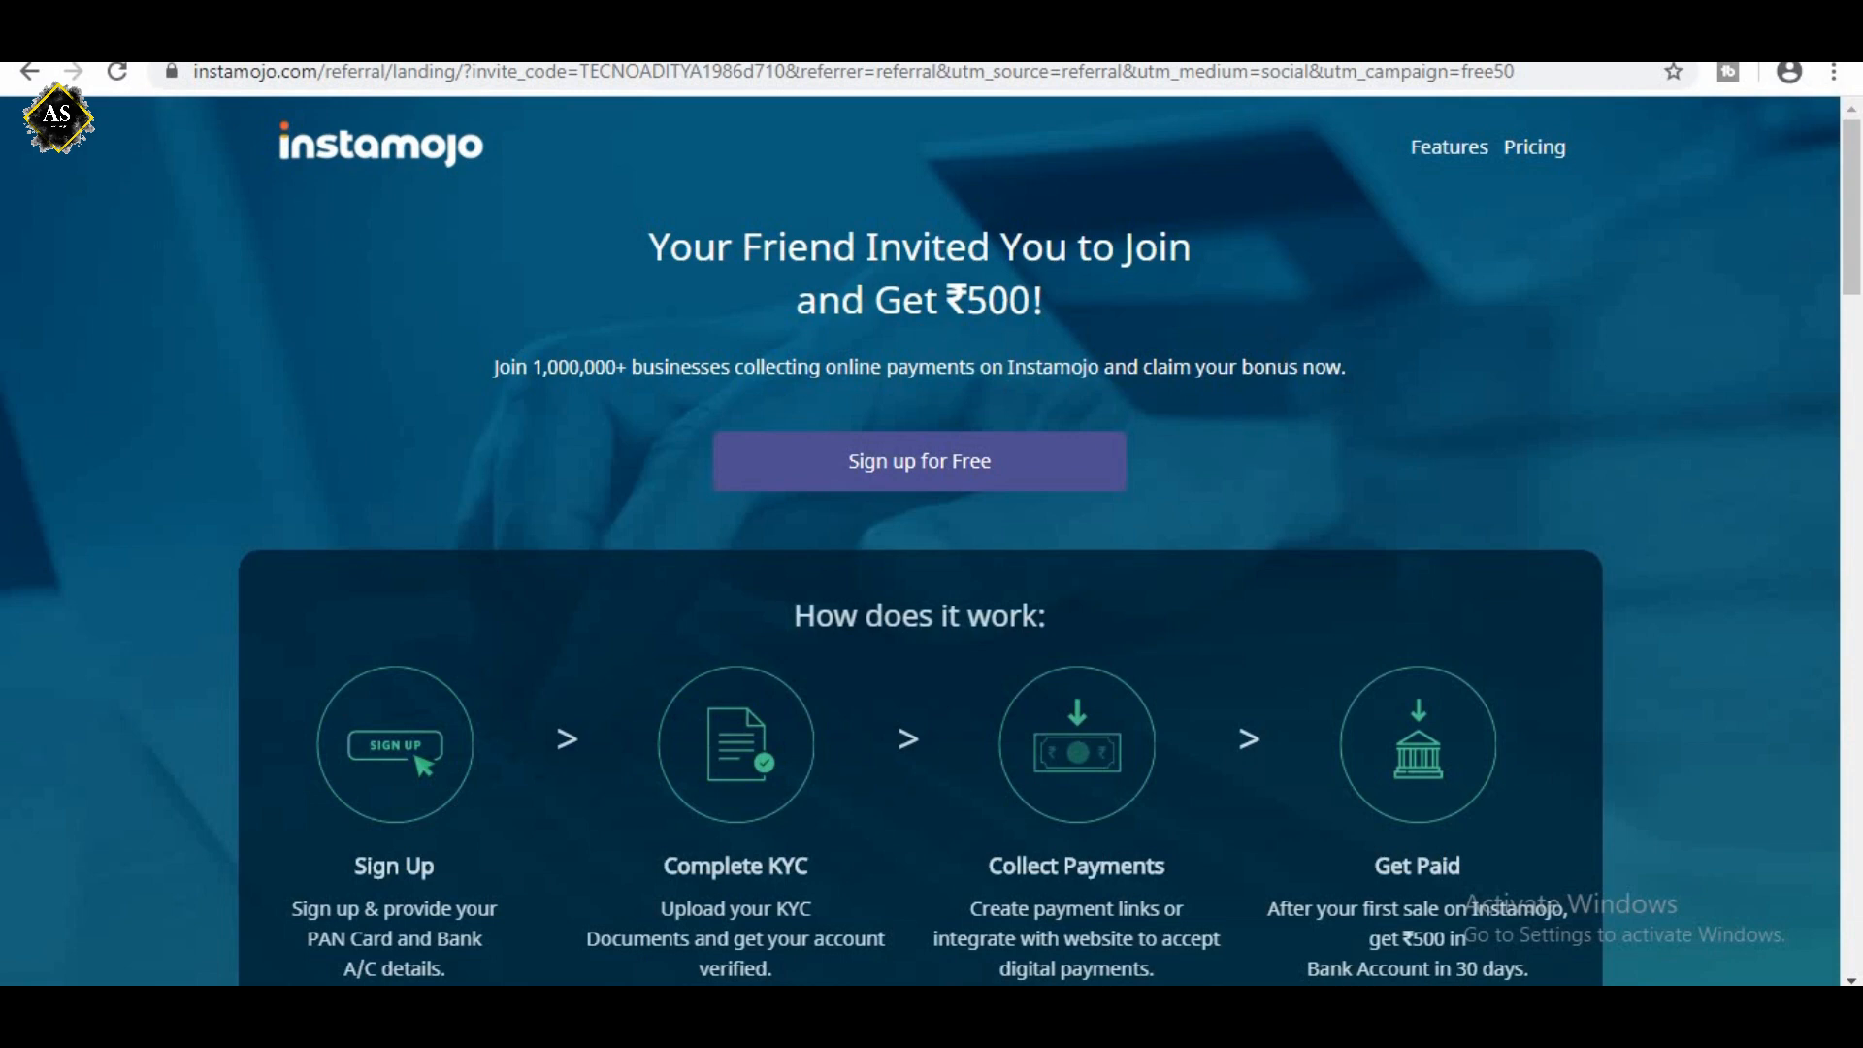
pyautogui.moveTo(669, 248); pyautogui.dragTo(1031, 300)
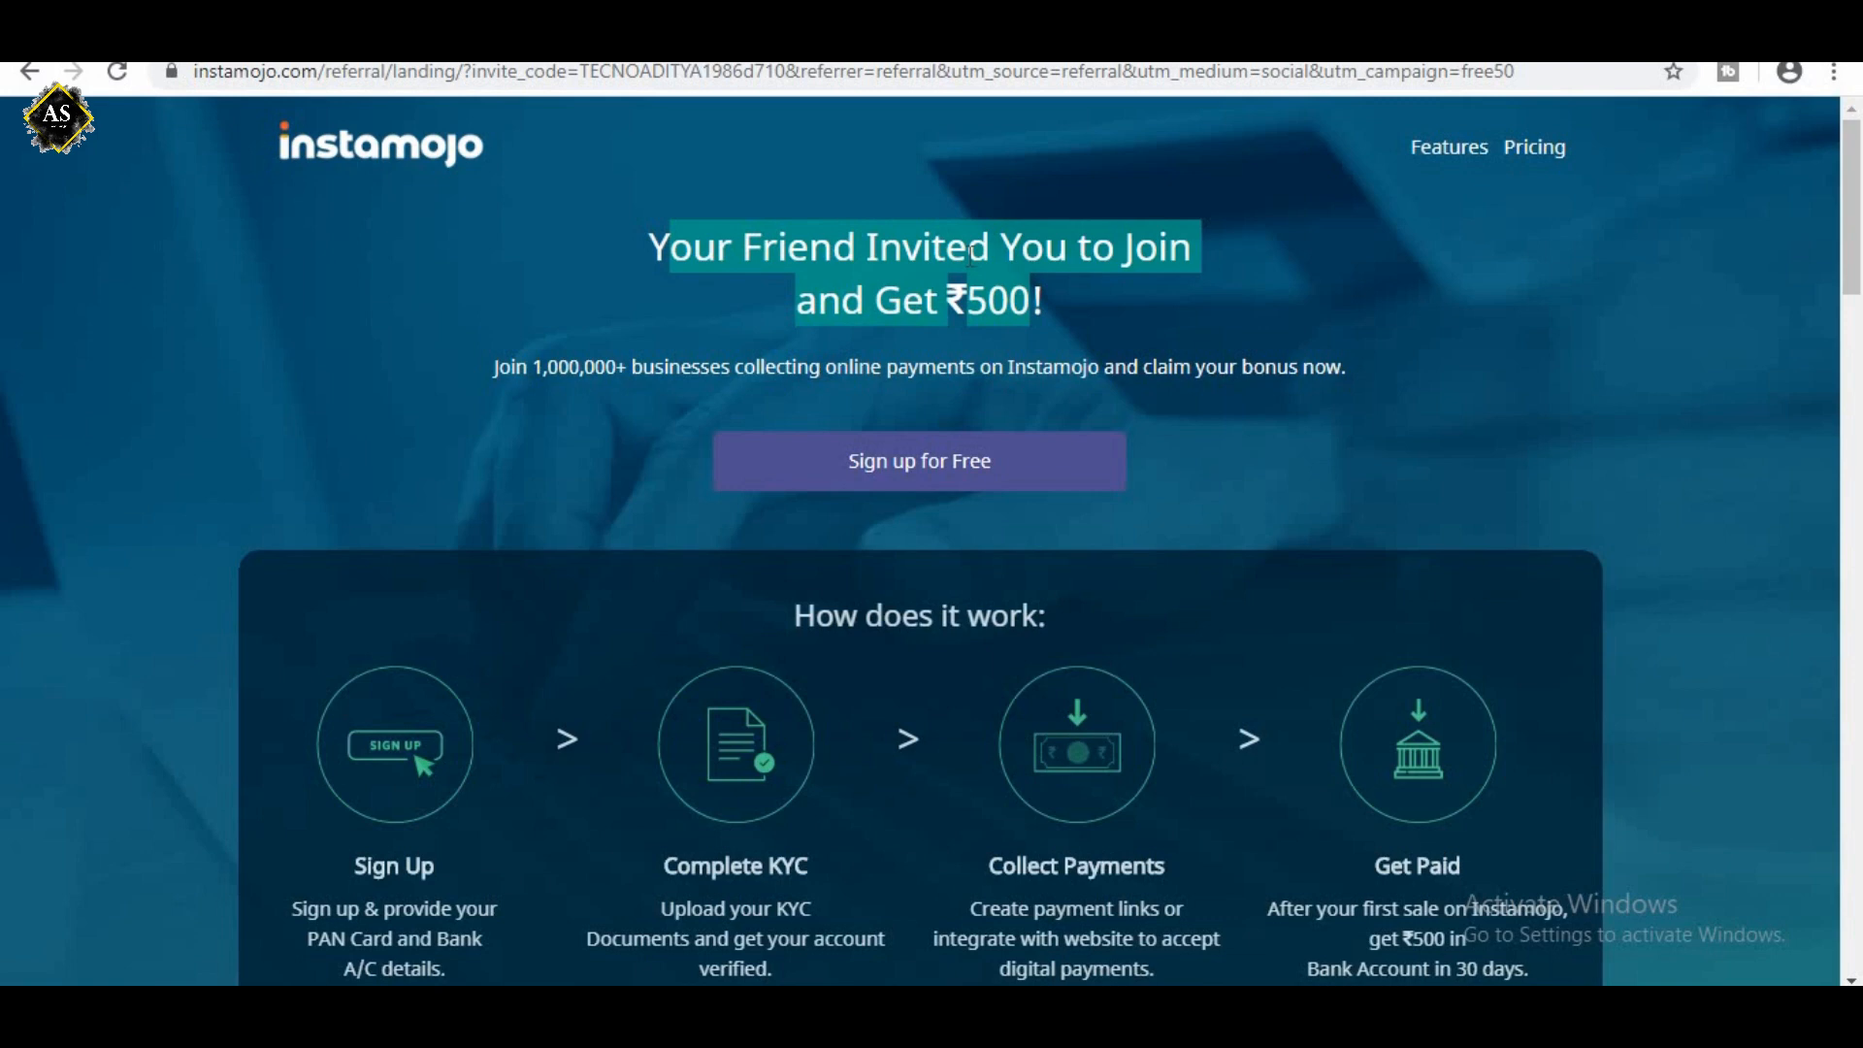
pyautogui.click(999, 303)
pyautogui.moveTo(968, 303); pyautogui.dragTo(1026, 303)
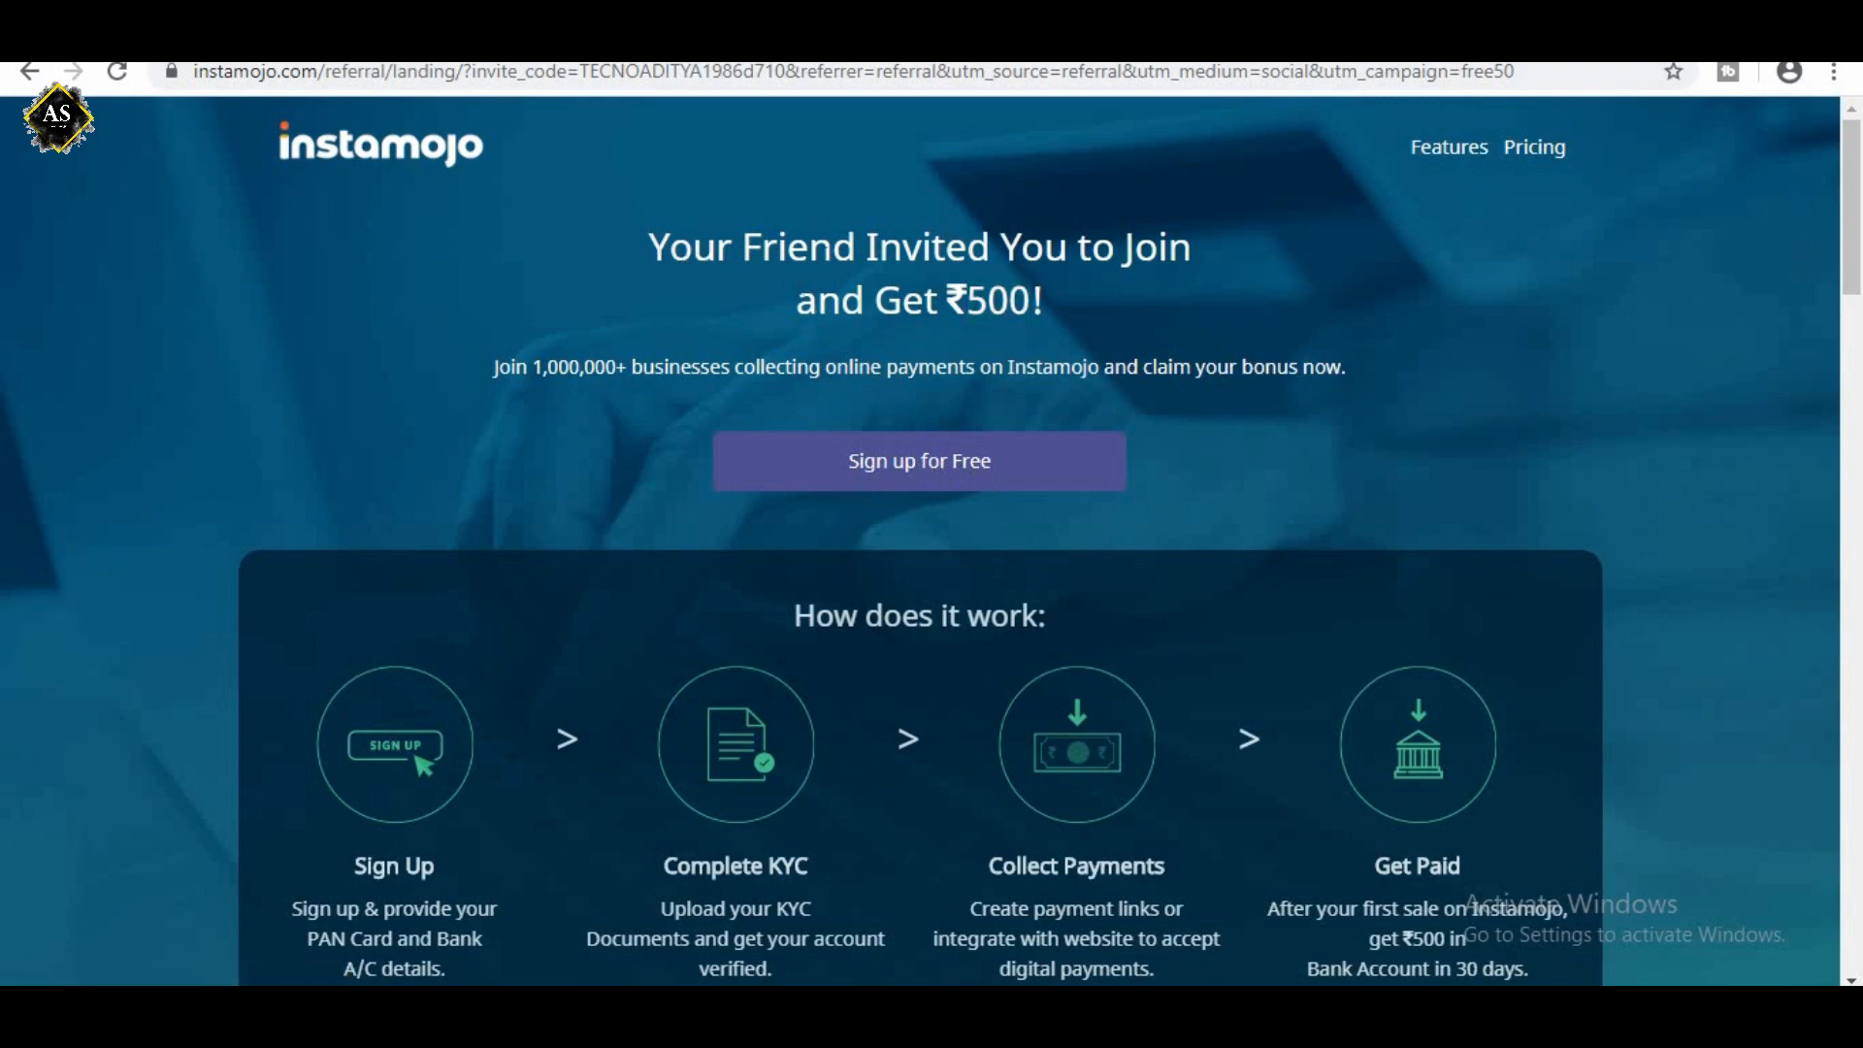
pyautogui.moveTo(1035, 251); pyautogui.dragTo(1071, 306)
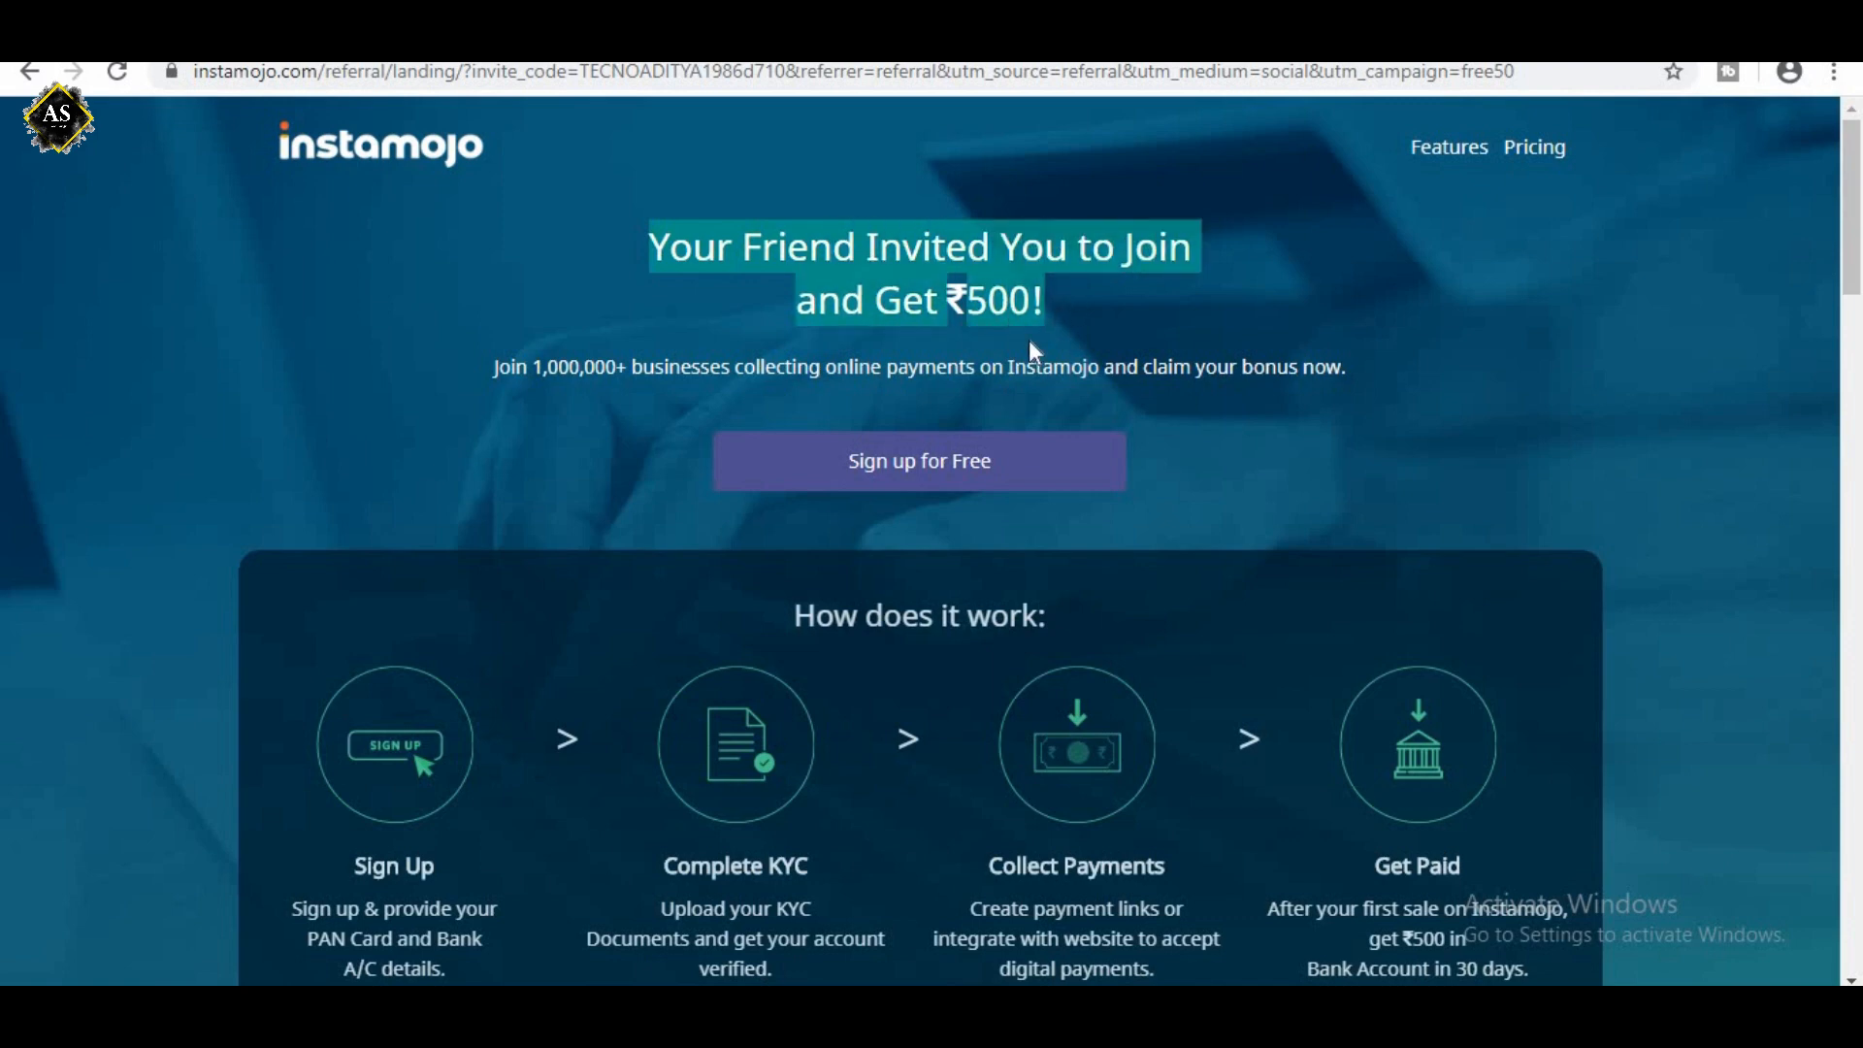
# Open the free business sign-up form, go through the email and password fields, and reveal the referral code field.
pyautogui.click(928, 469)
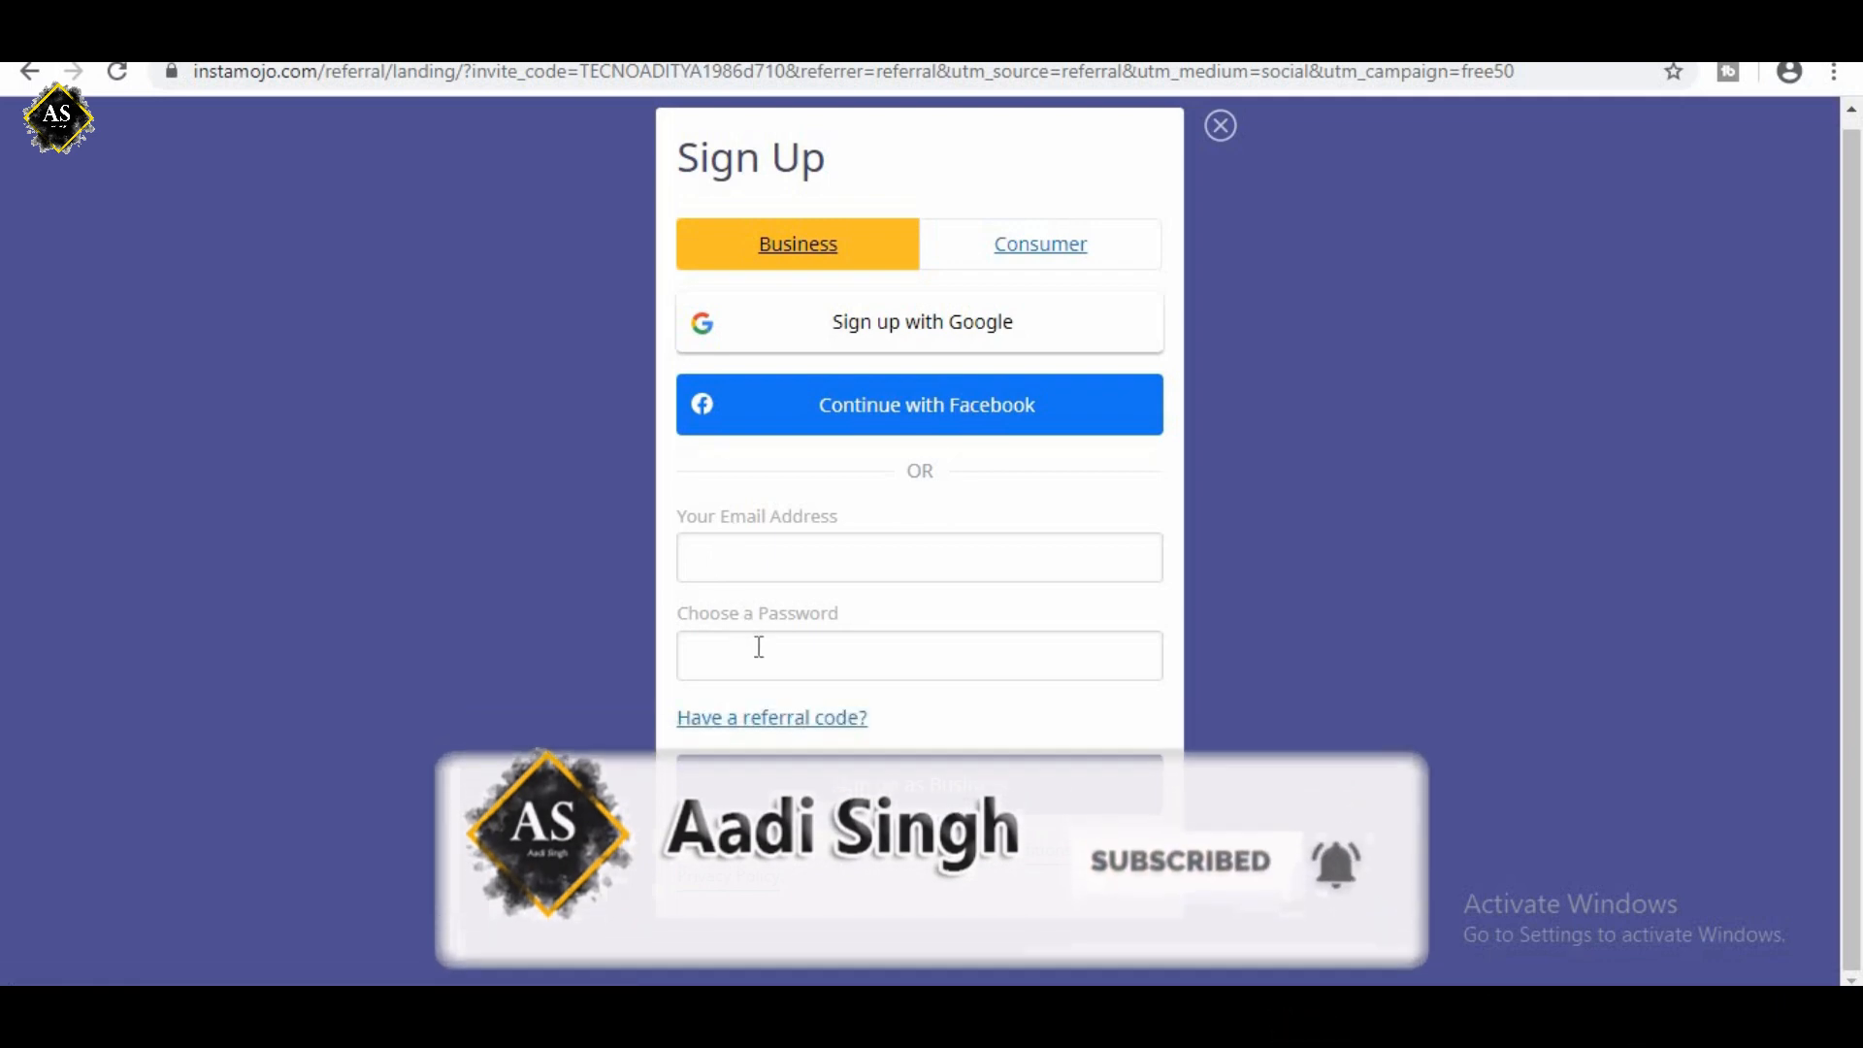
pyautogui.click(778, 550)
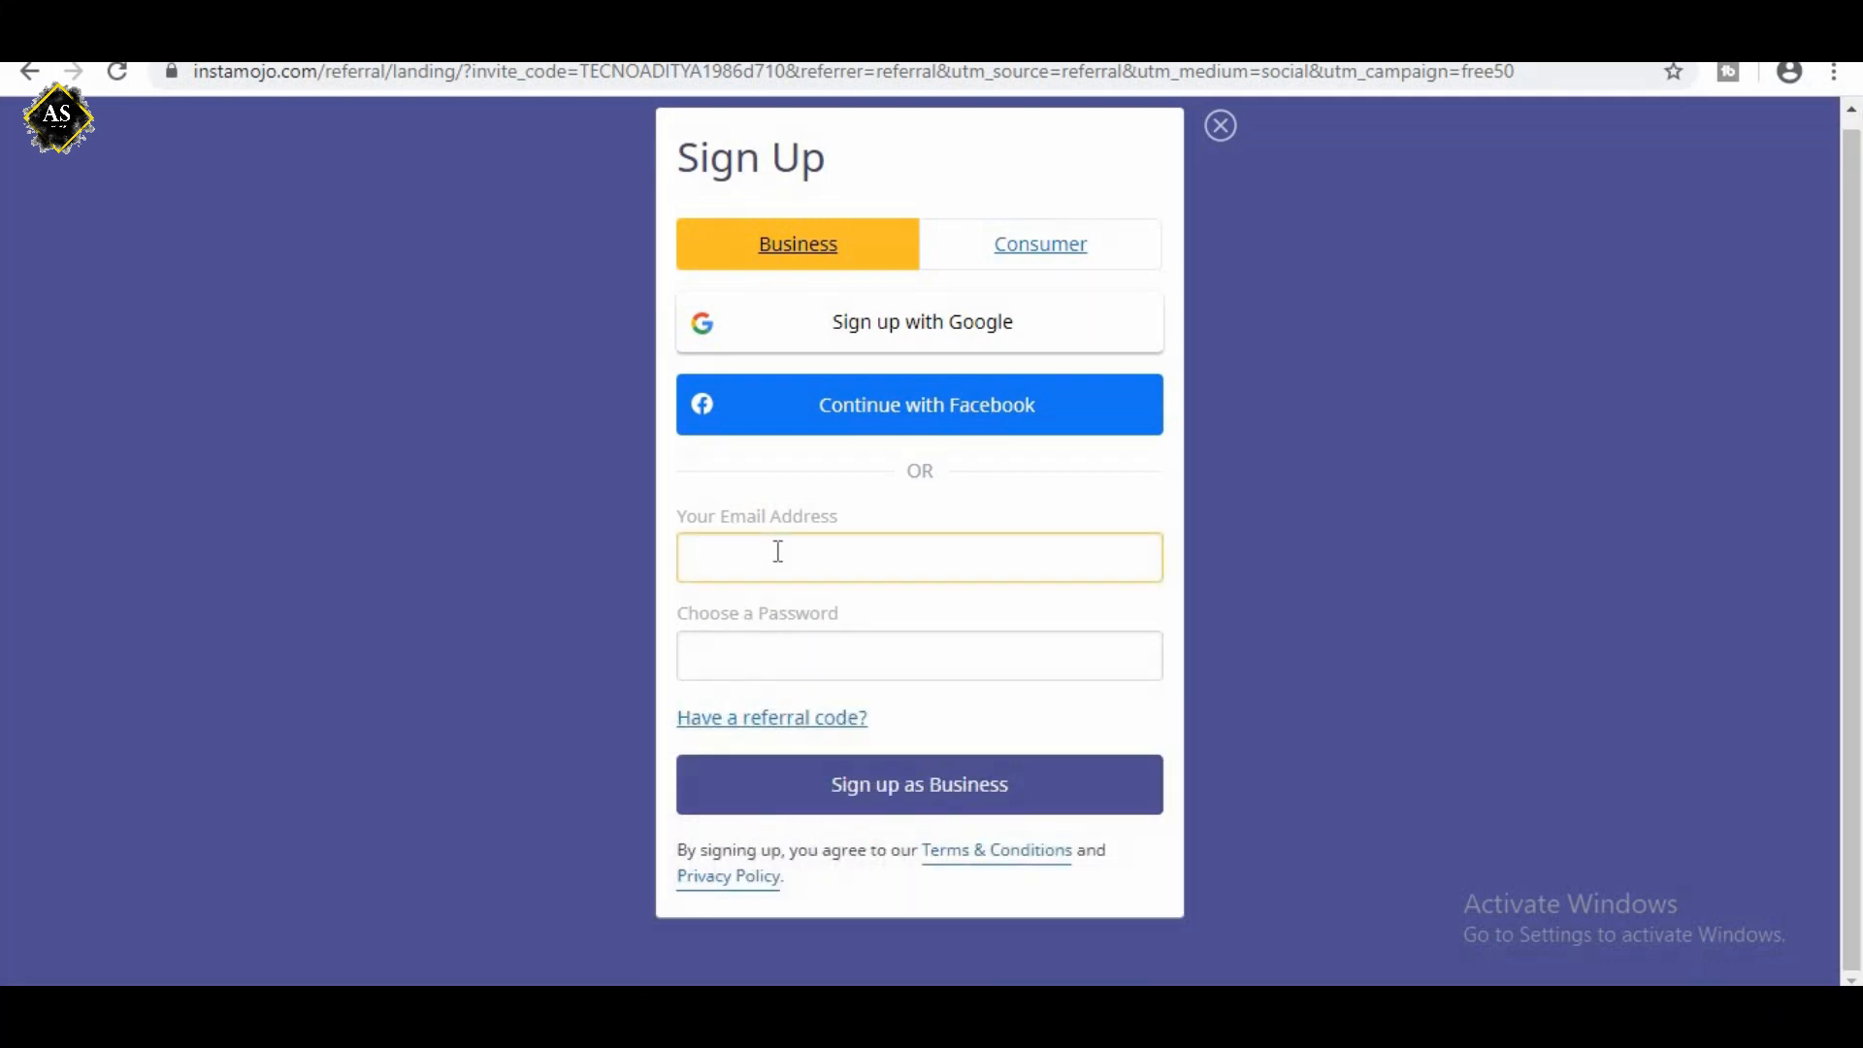
pyautogui.click(759, 656)
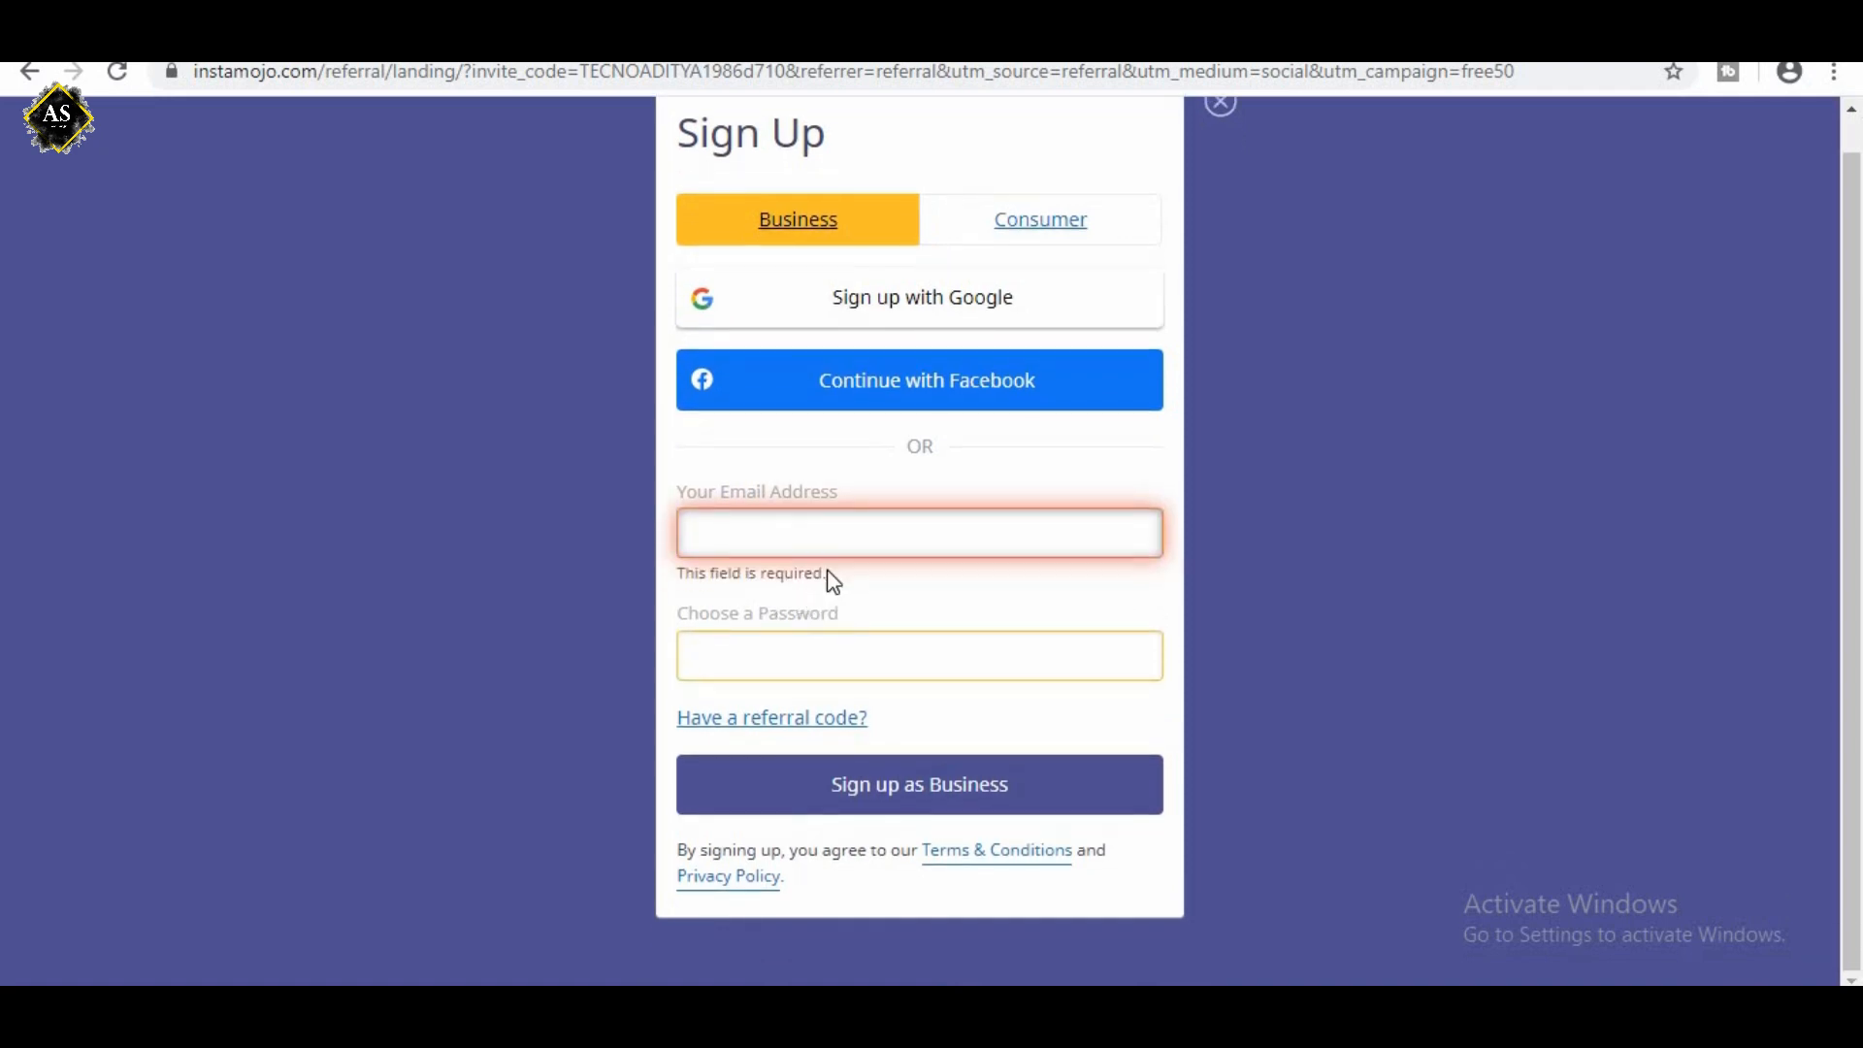
pyautogui.click(795, 723)
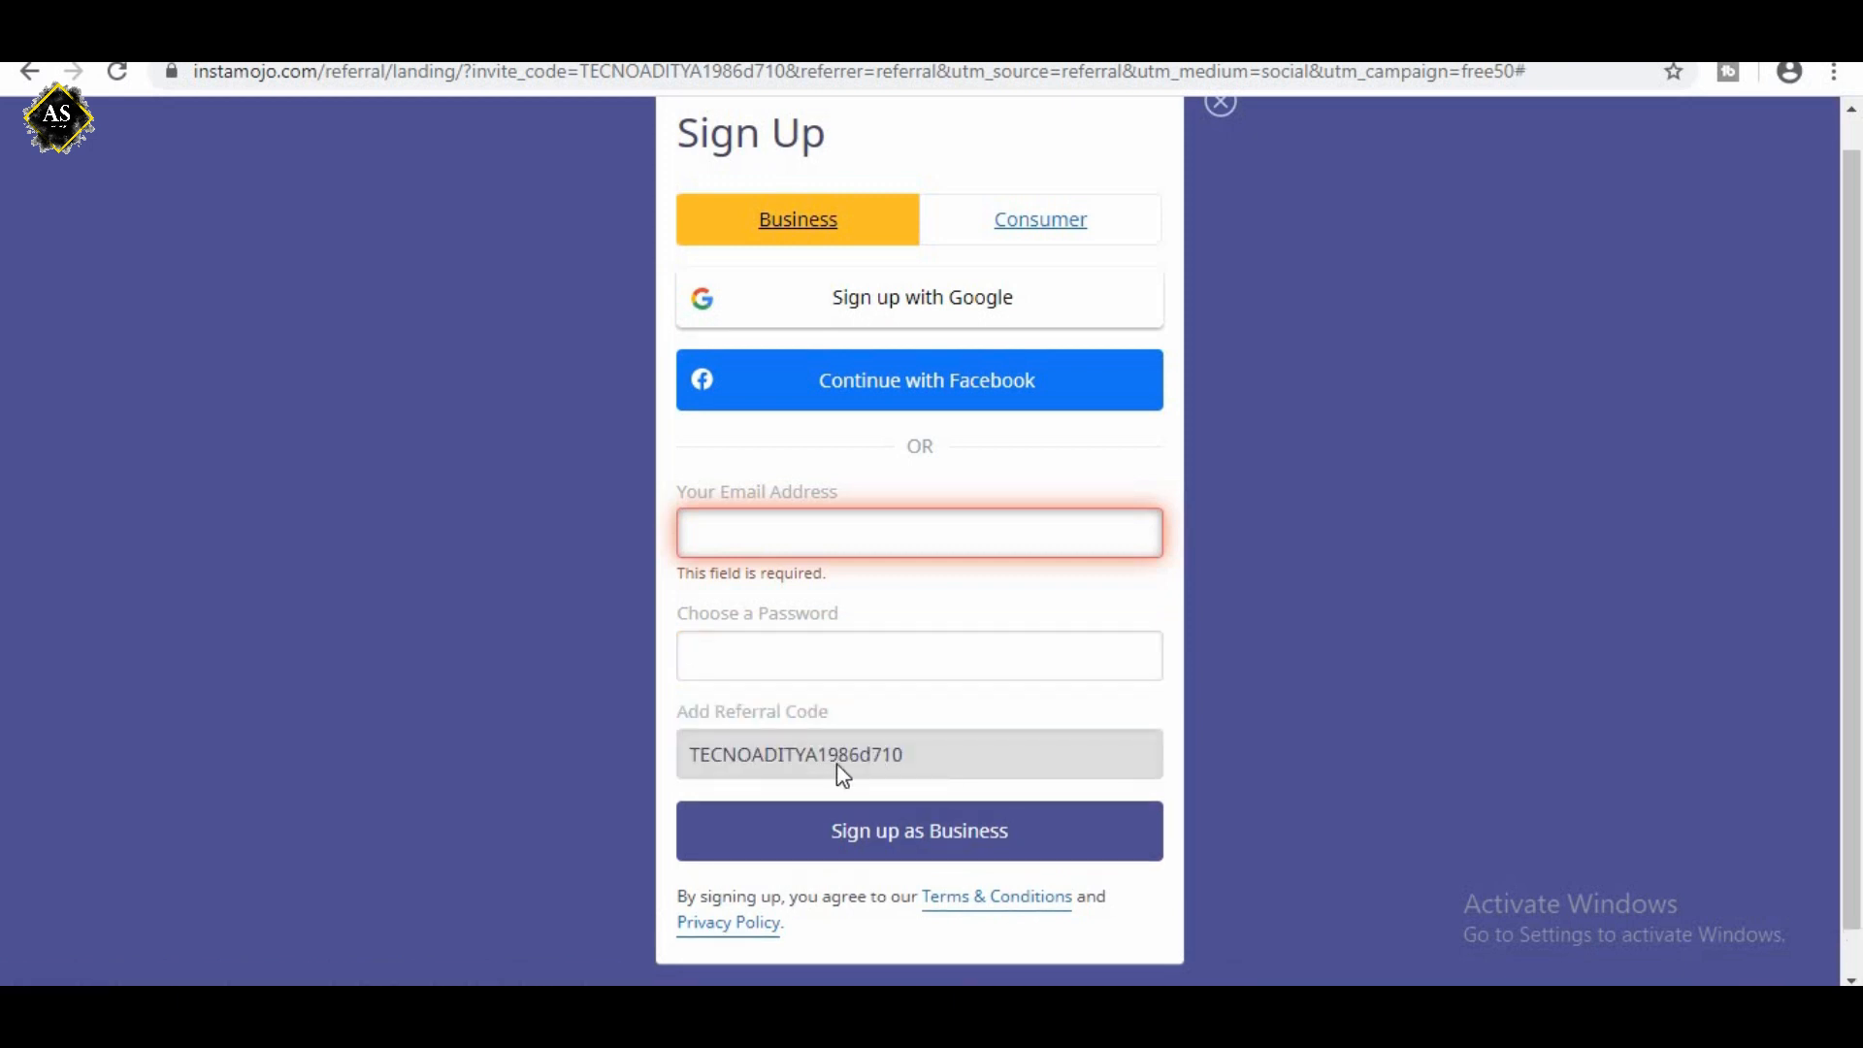
pyautogui.click(743, 735)
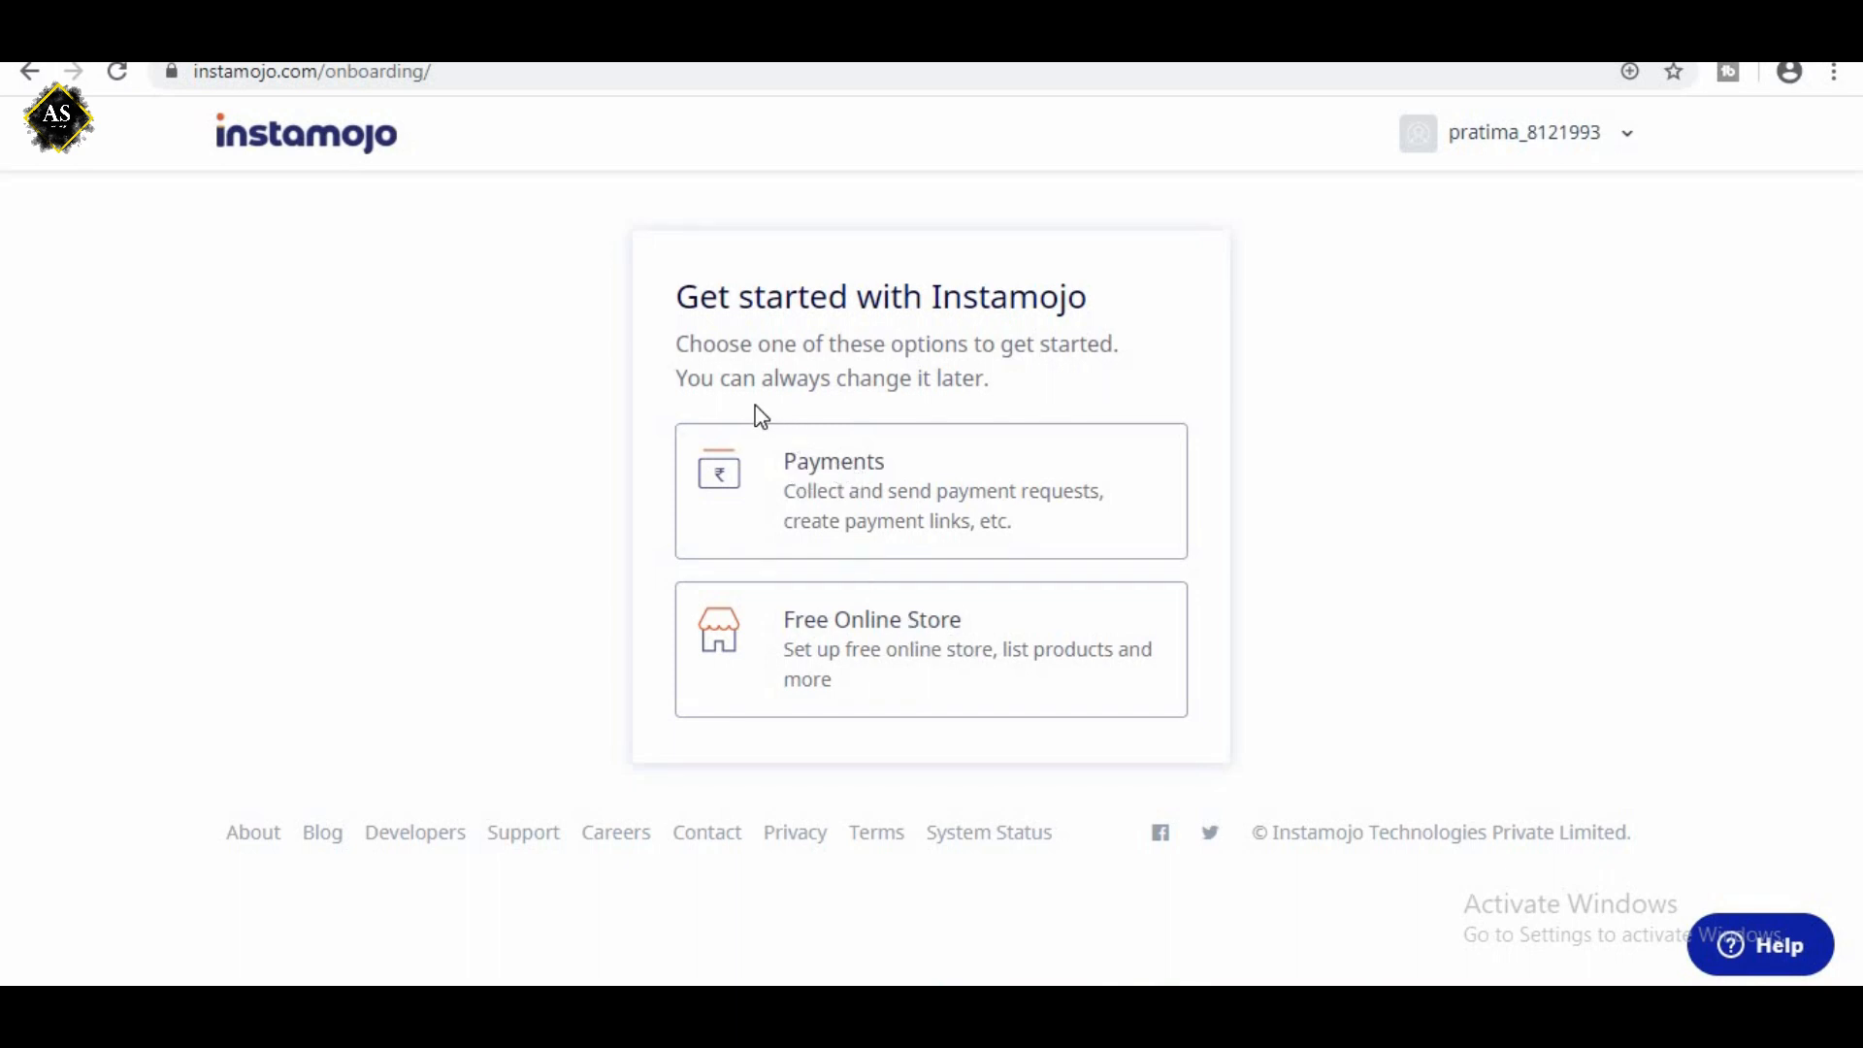
# Choose Payments as the starting option, then submit yourhelper as the payment link username.
pyautogui.click(853, 493)
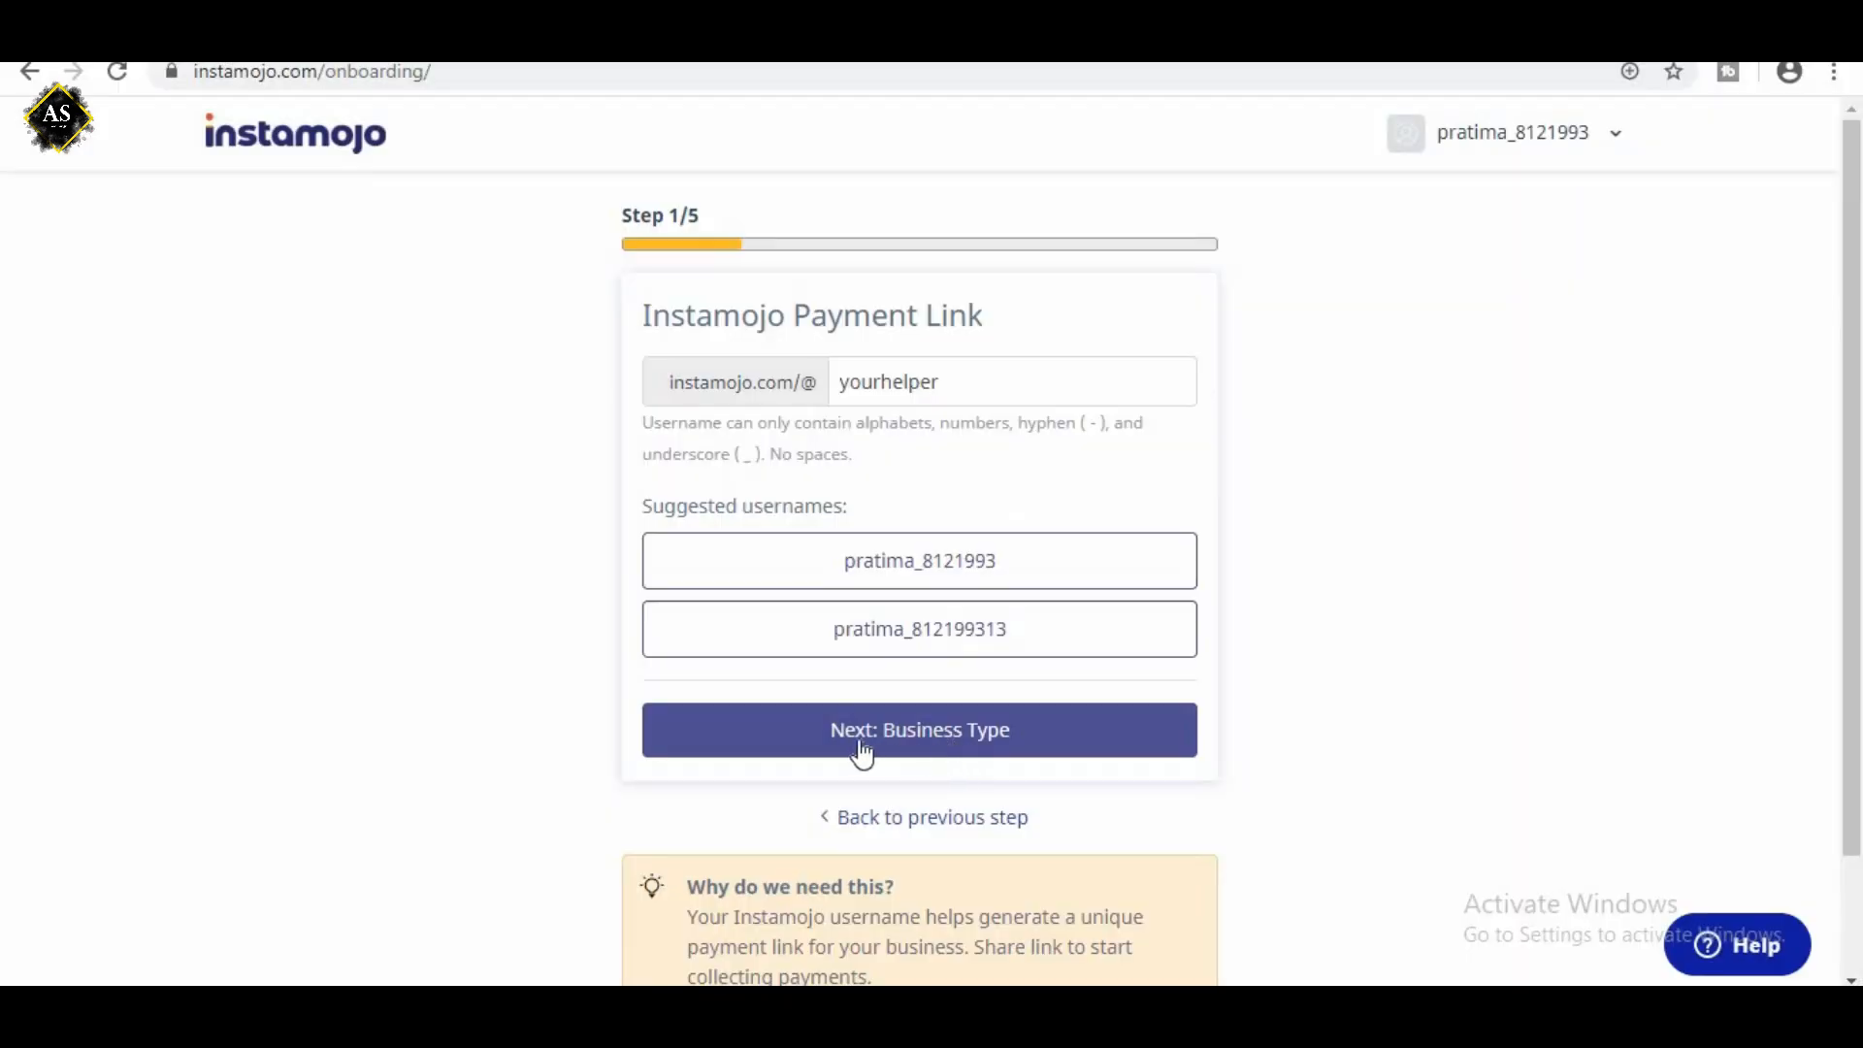
pyautogui.click(957, 738)
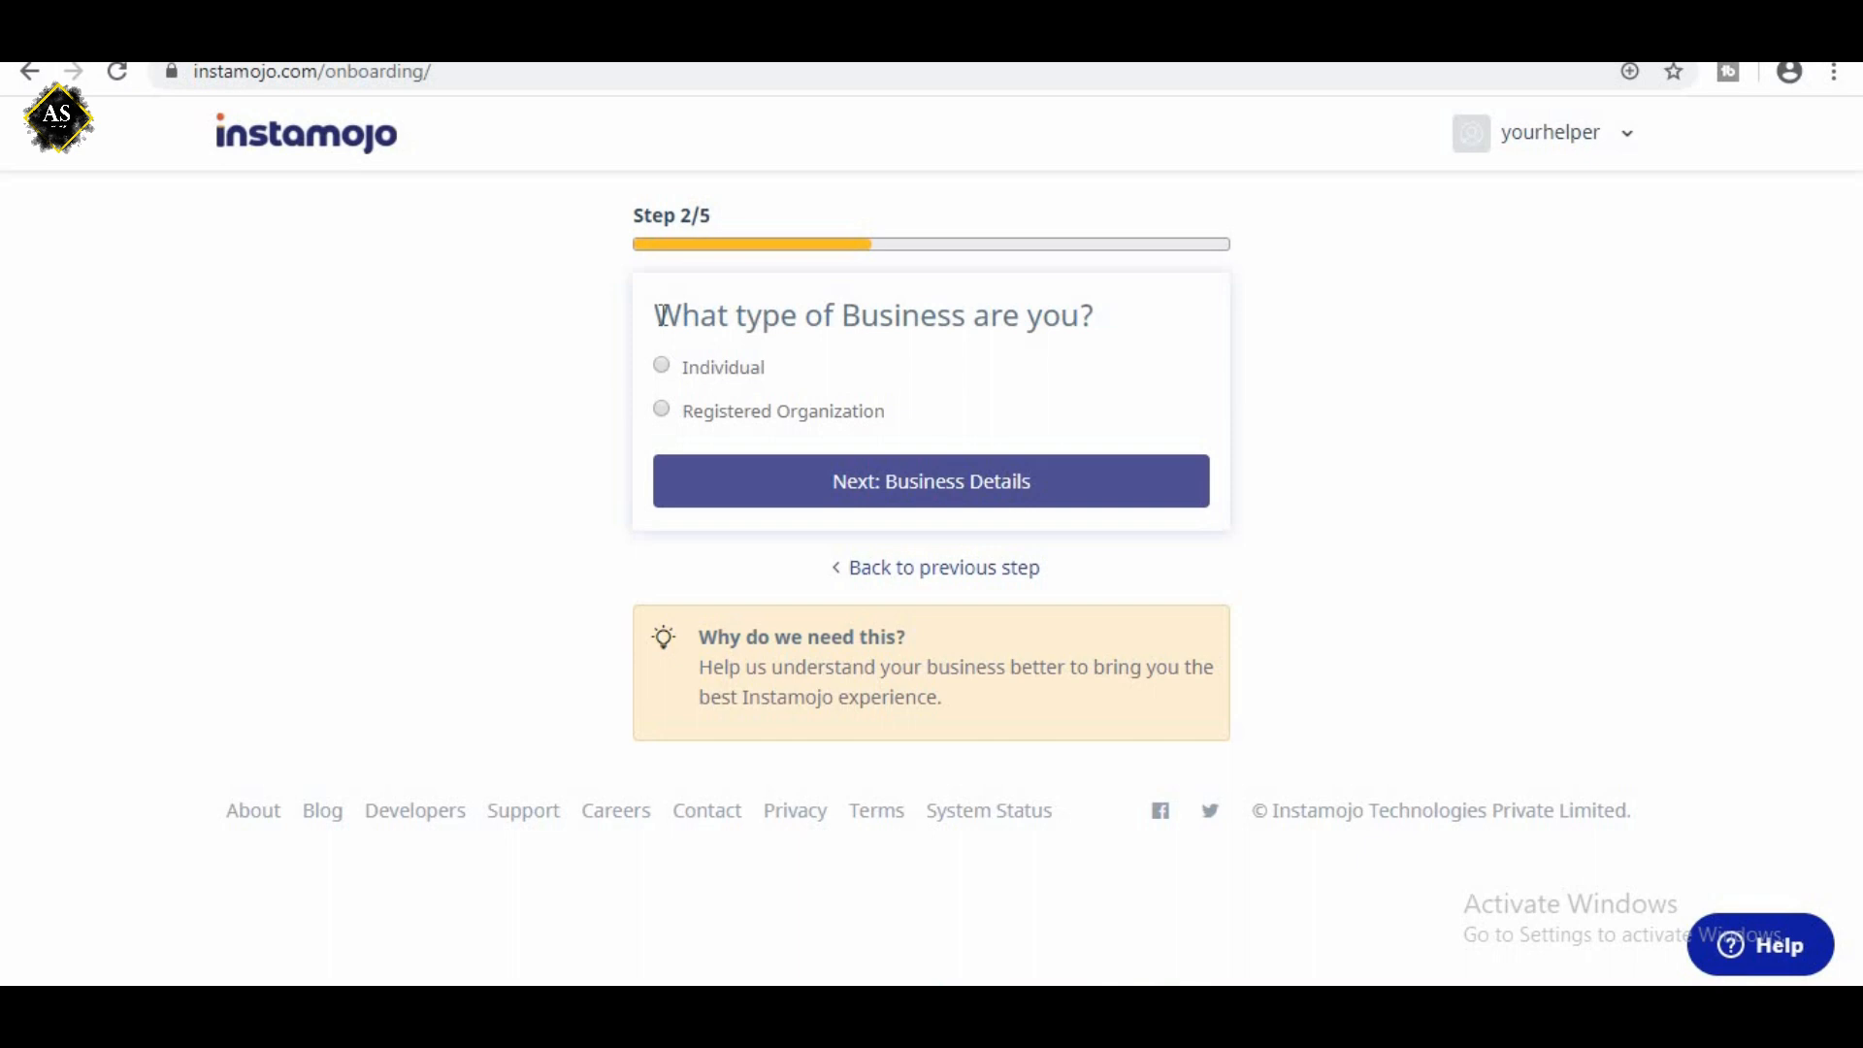
# Set the business type to Individual, answer Yes to being a proprietor, and continue to the business details.
pyautogui.moveTo(661, 314); pyautogui.dragTo(986, 325)
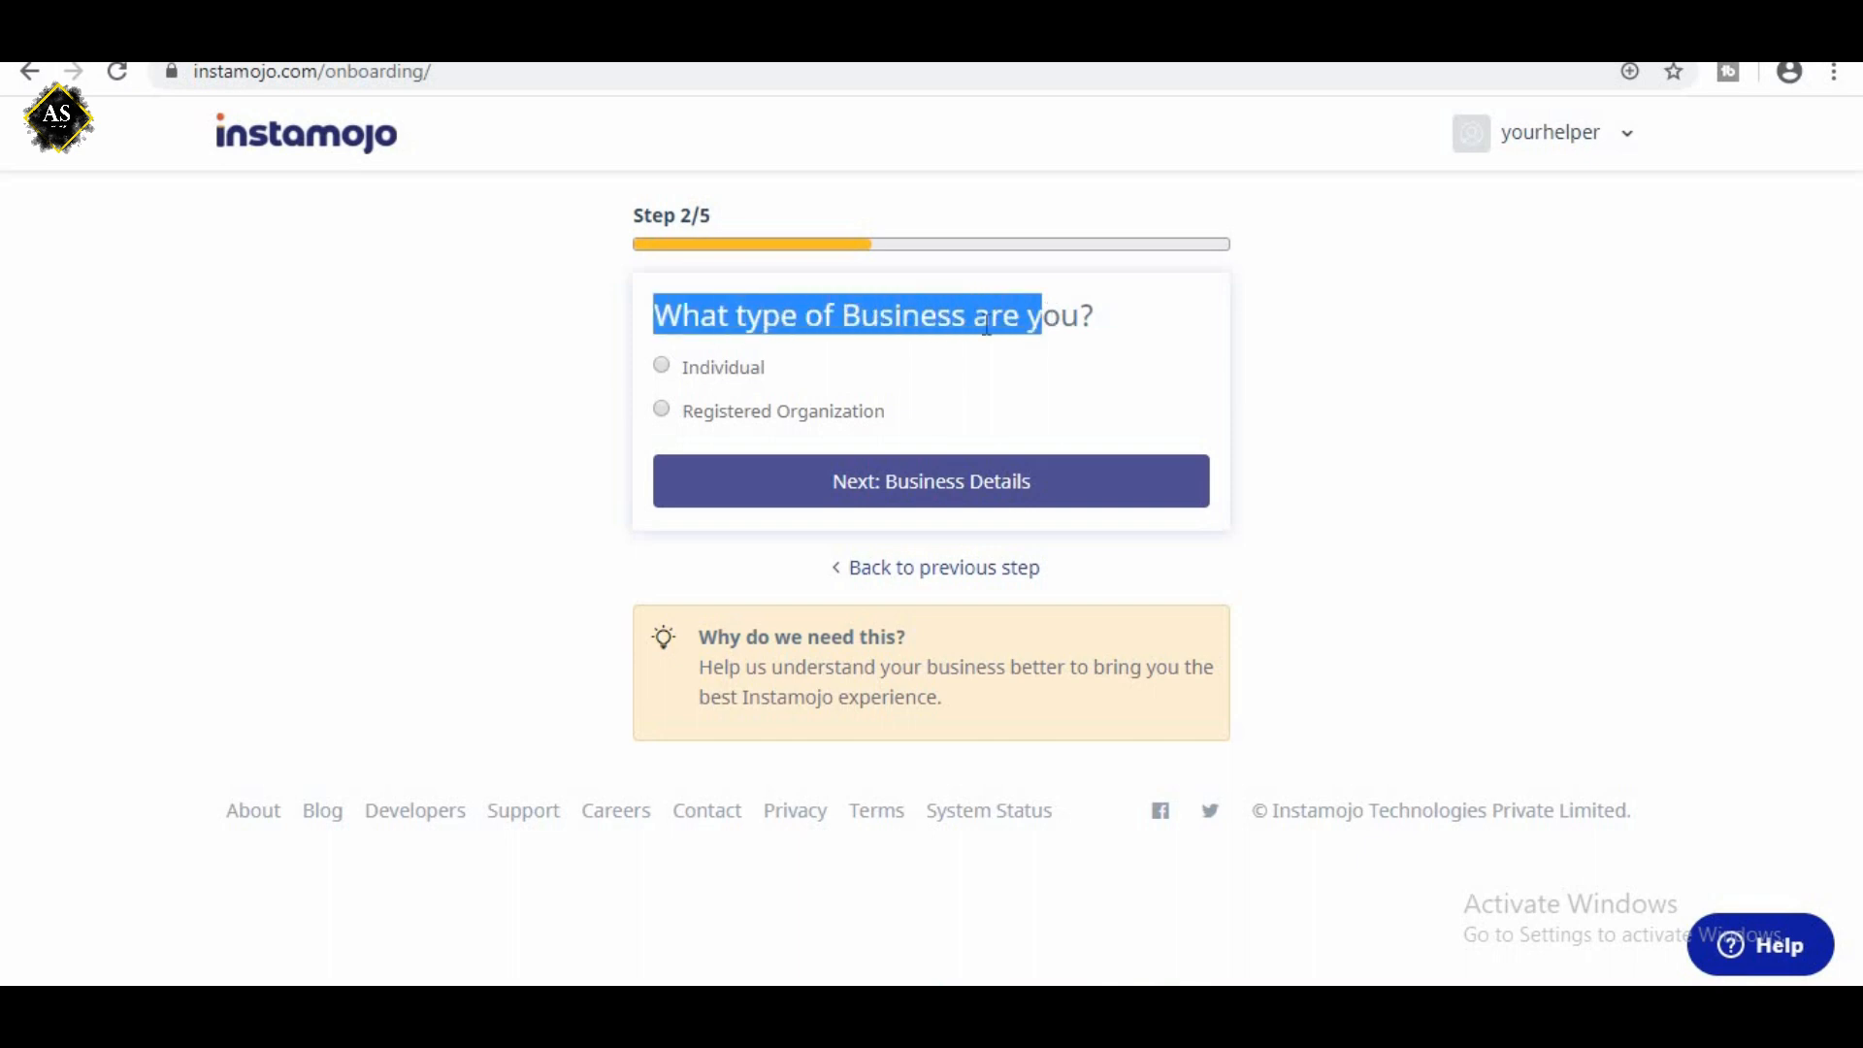
pyautogui.click(662, 367)
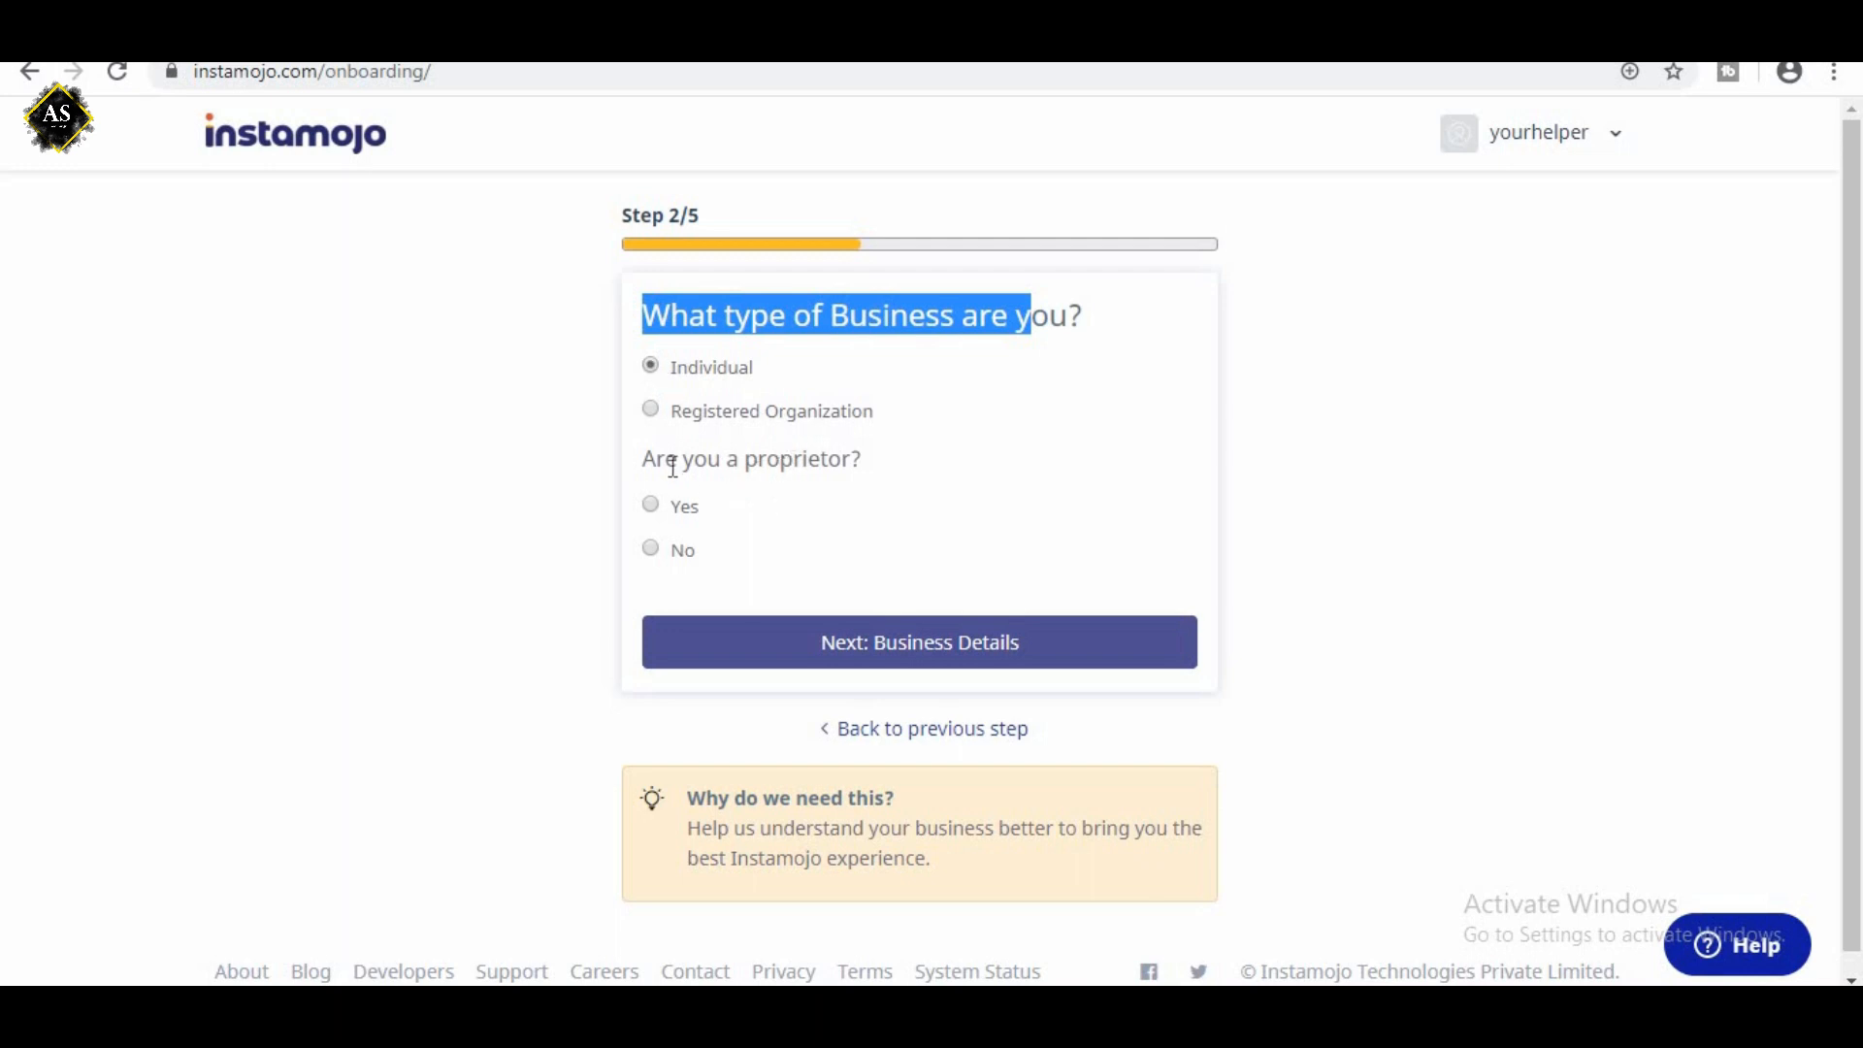
pyautogui.click(651, 507)
pyautogui.scroll(-1, 773, 540)
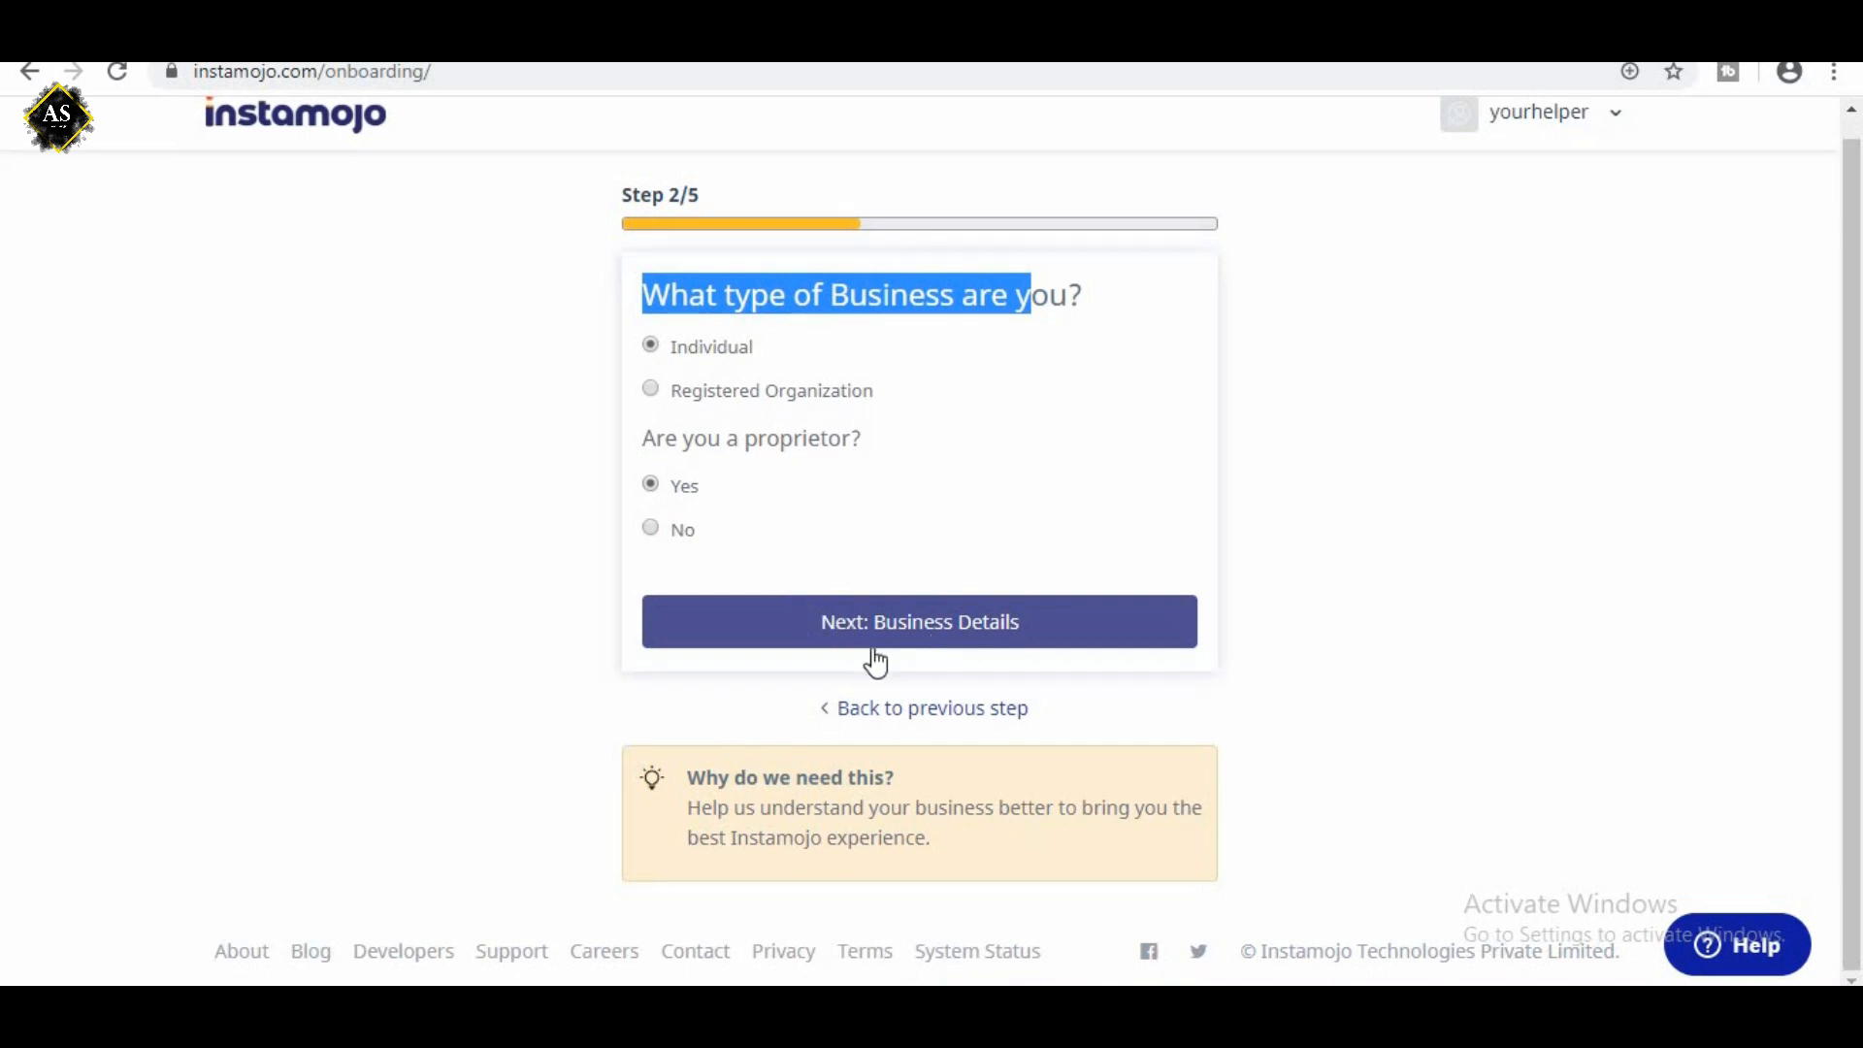
pyautogui.click(977, 631)
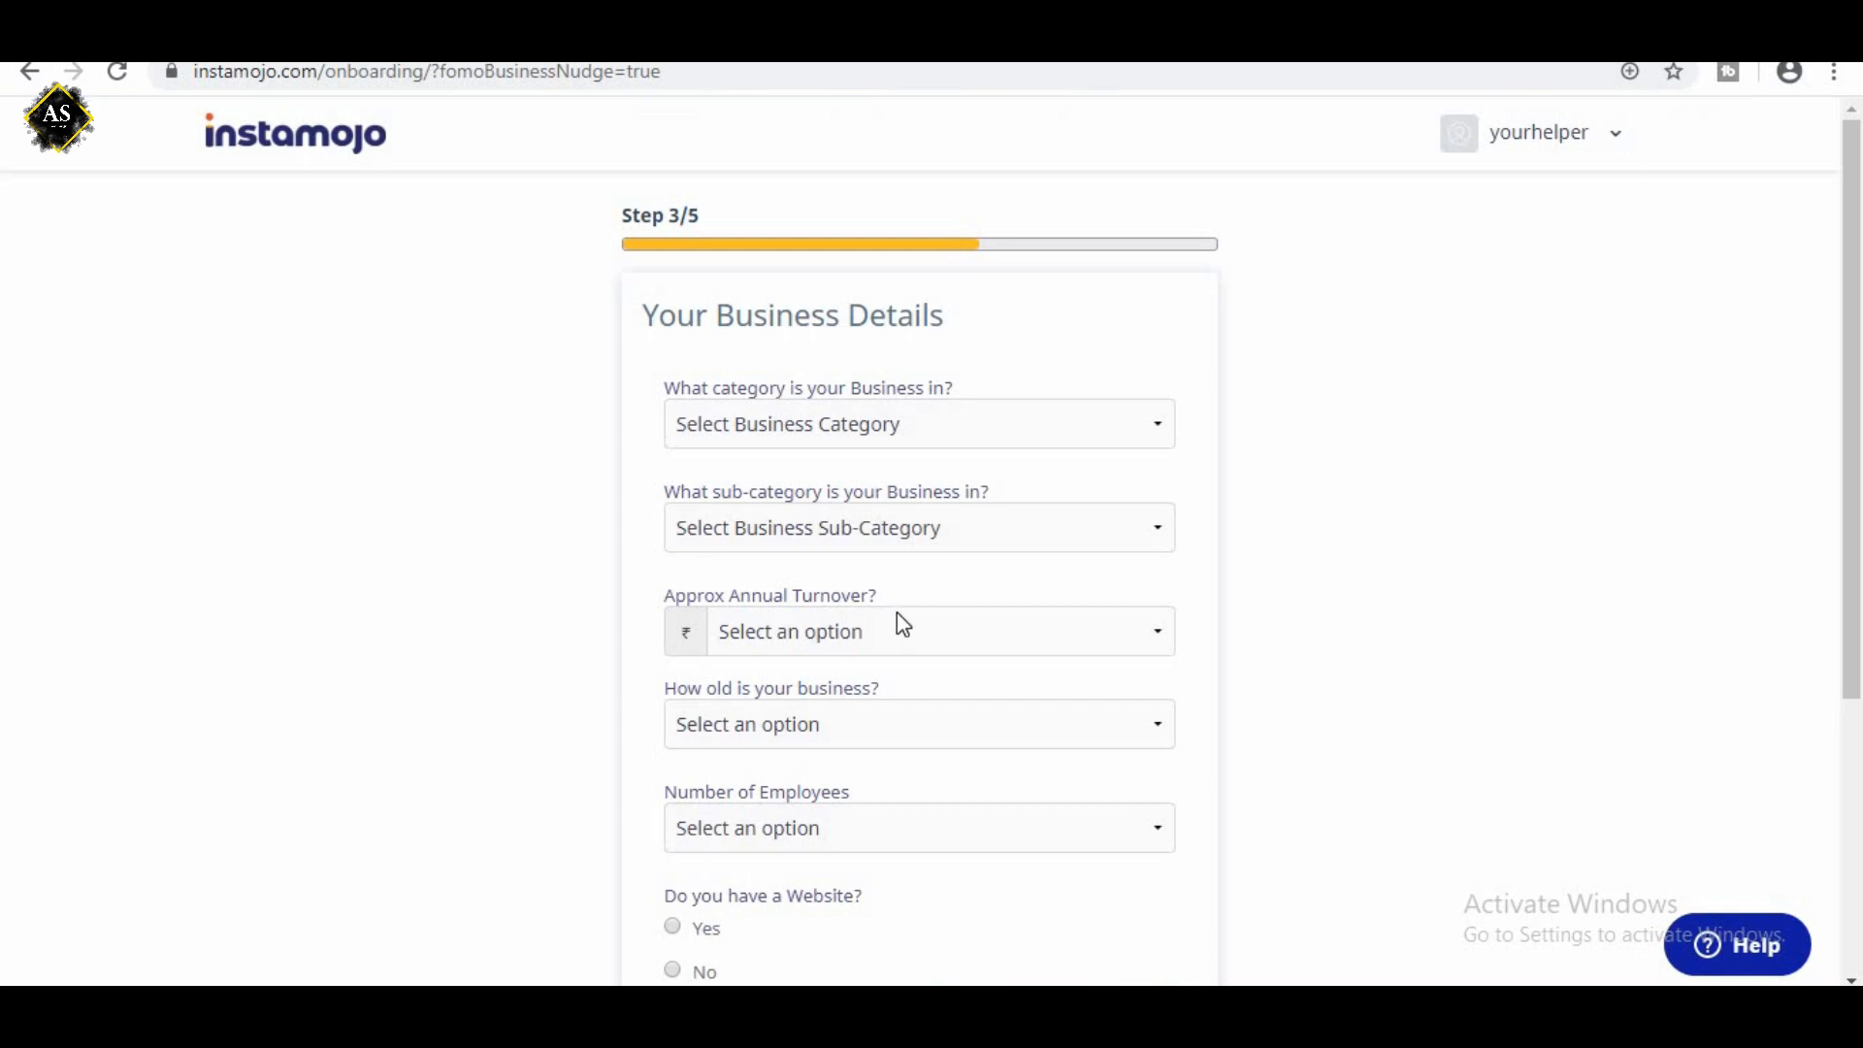
# Set the business category to Computers, Accessories and Services.
pyautogui.scroll(-4, 895, 617)
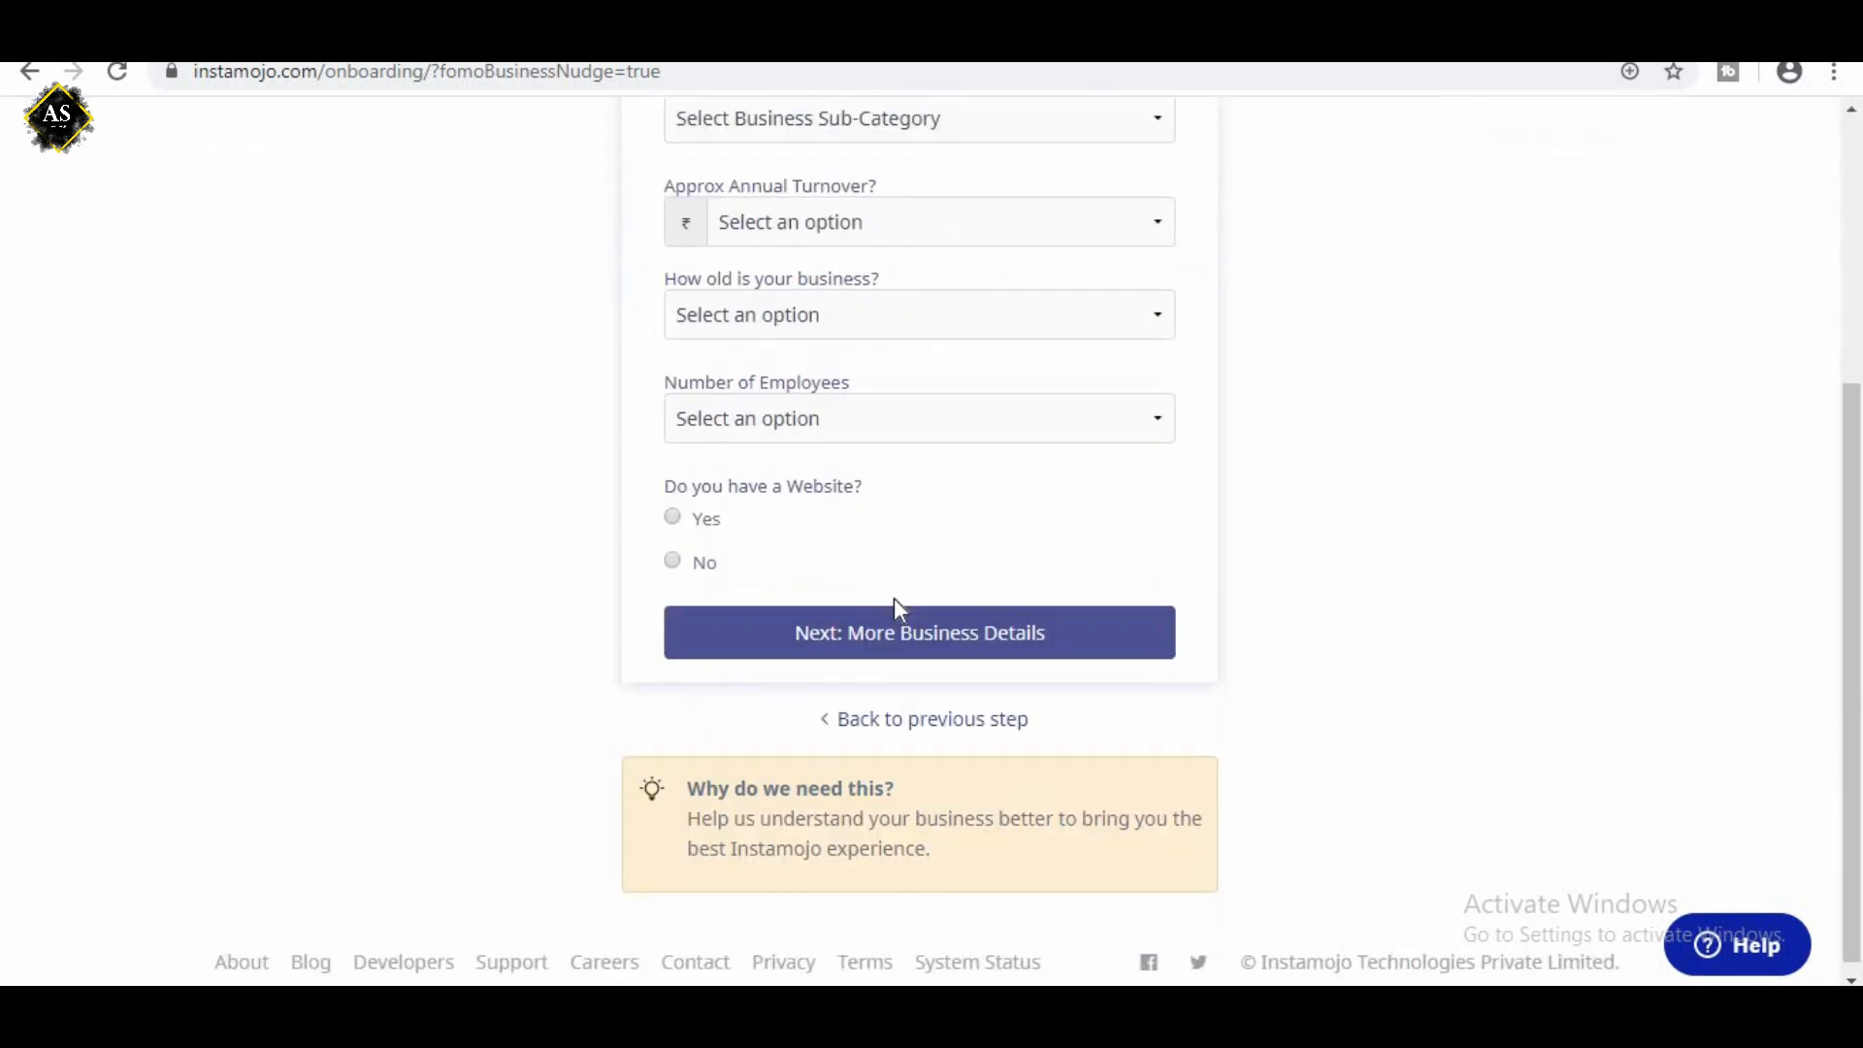
pyautogui.scroll(3, 894, 597)
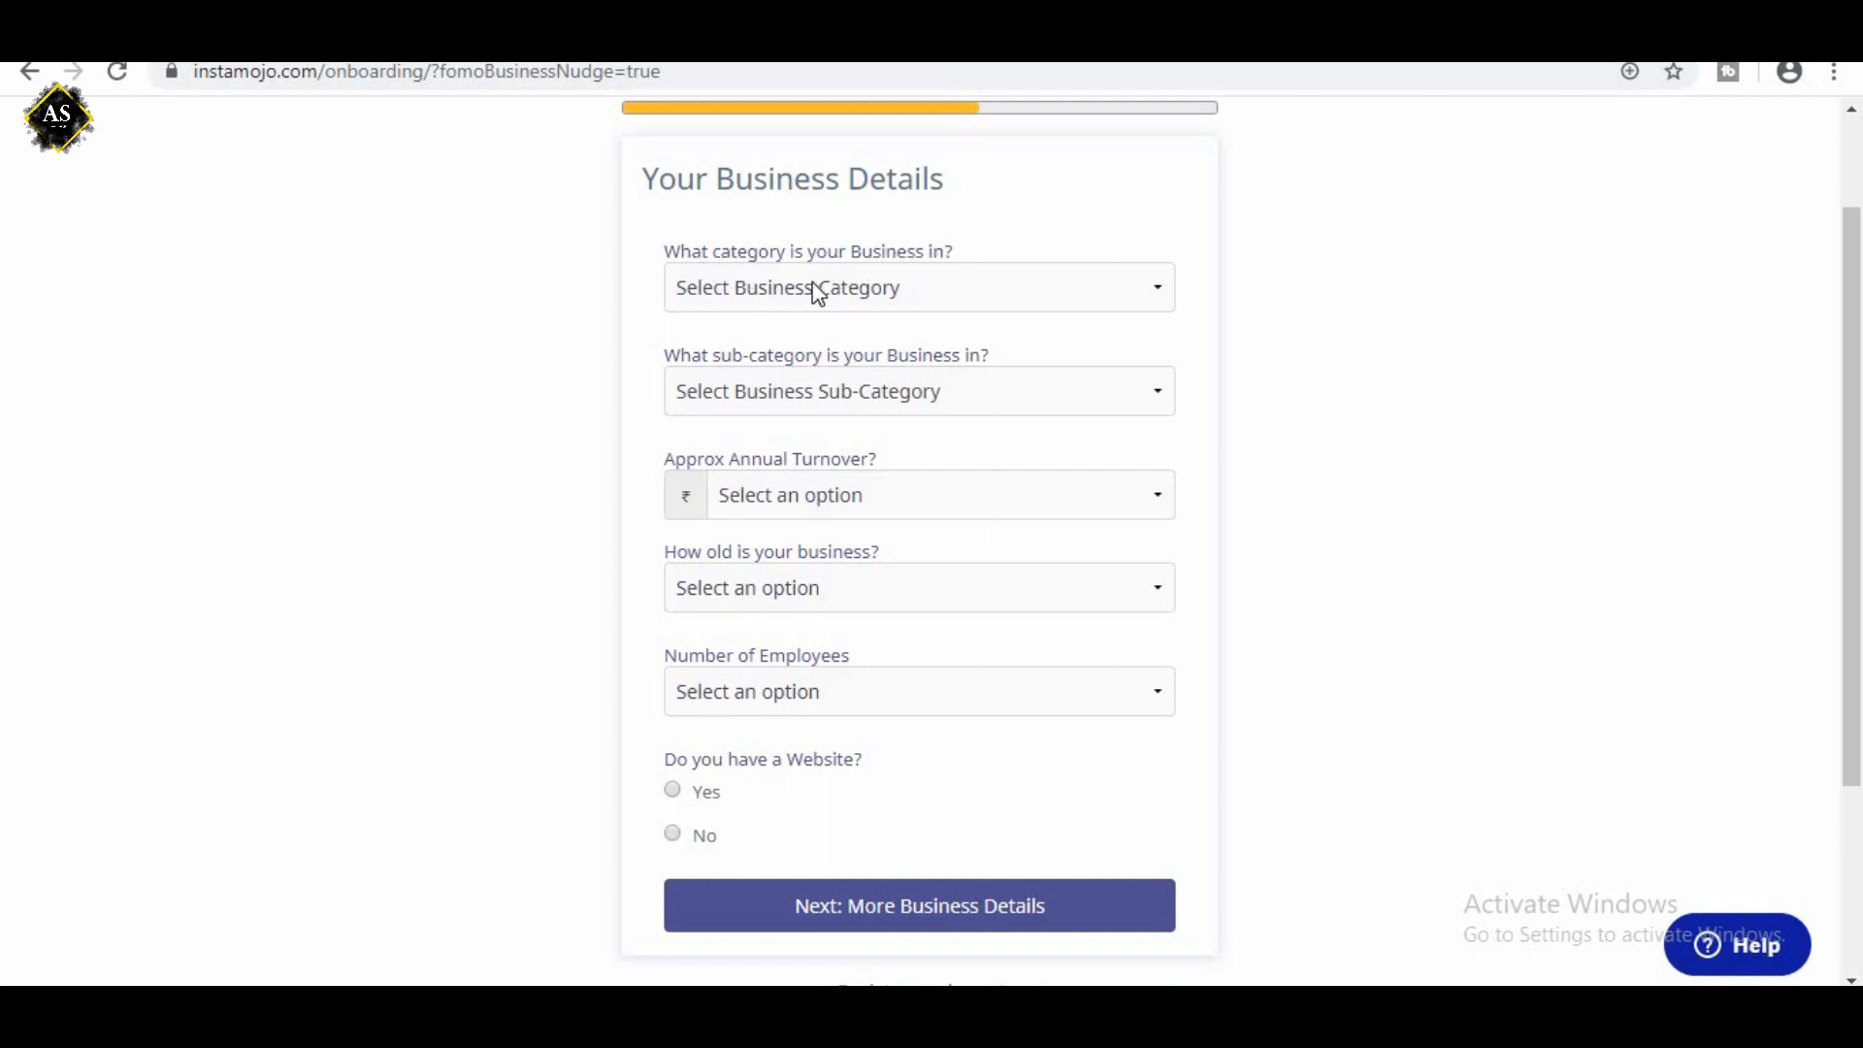
pyautogui.click(766, 297)
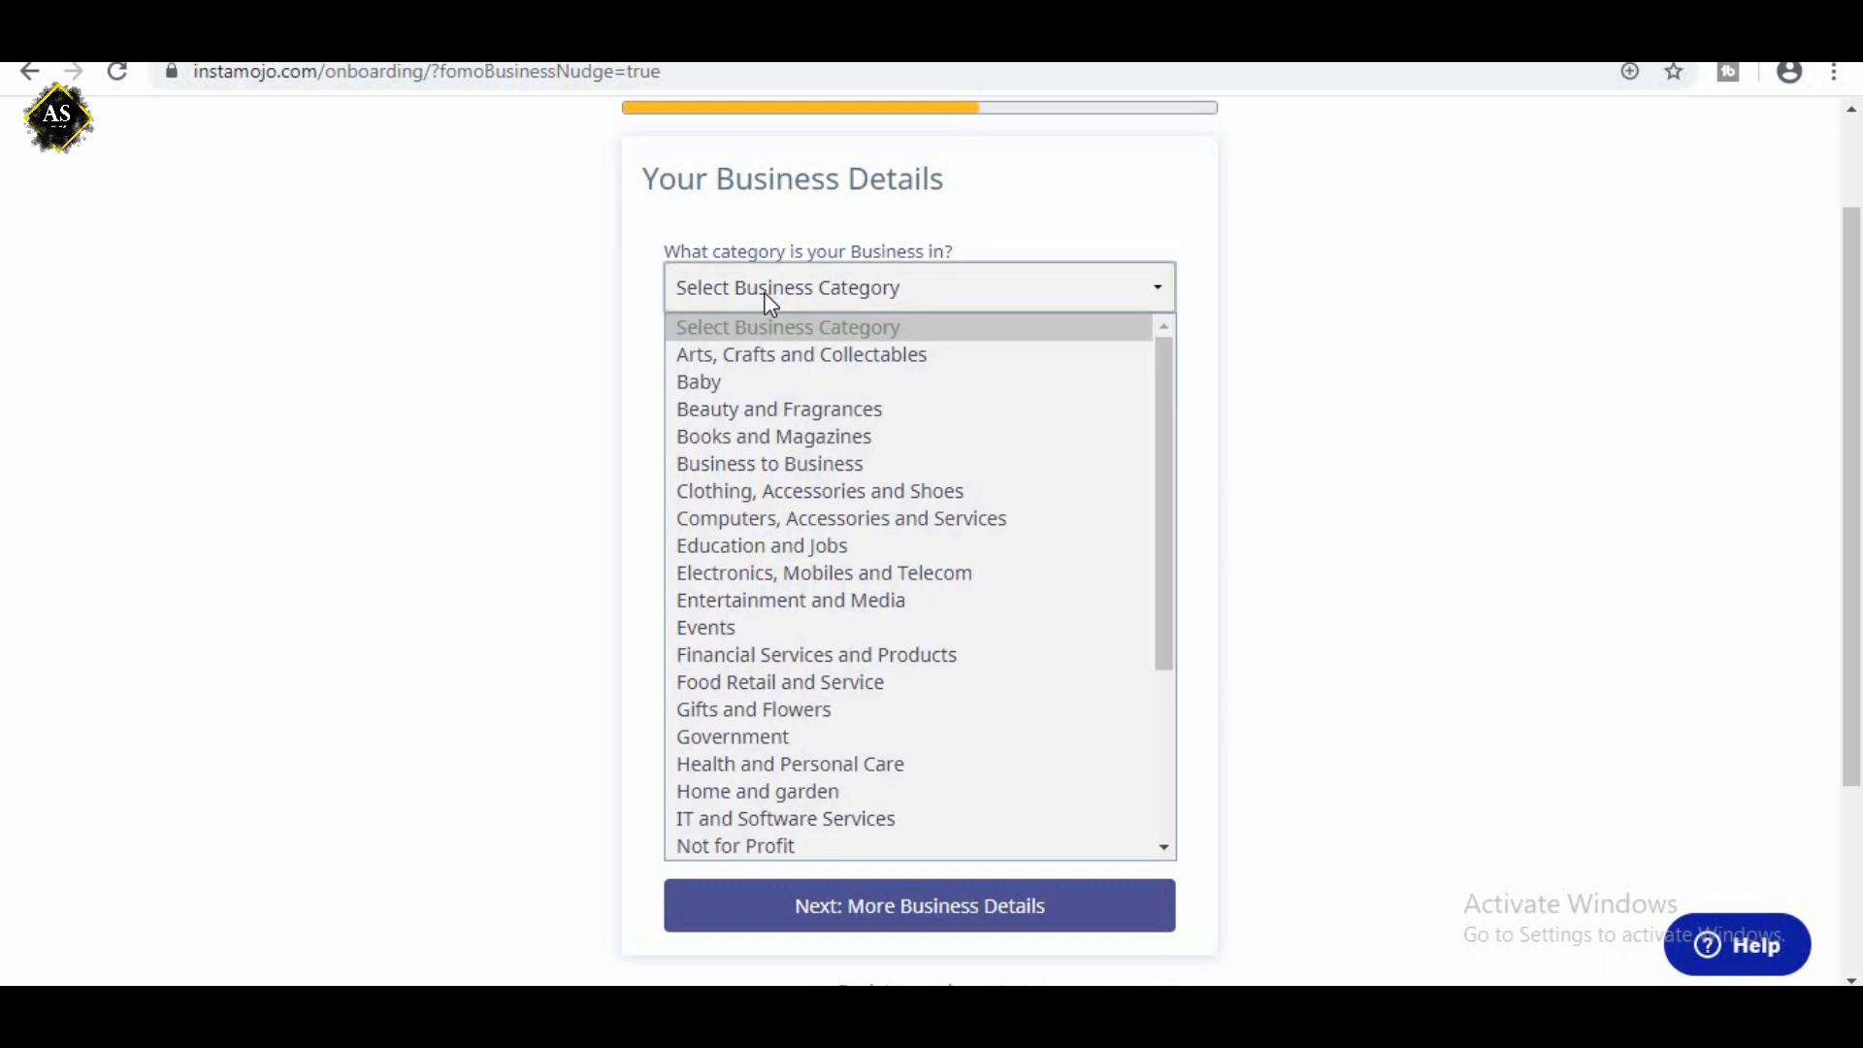
pyautogui.scroll(-3, 906, 596)
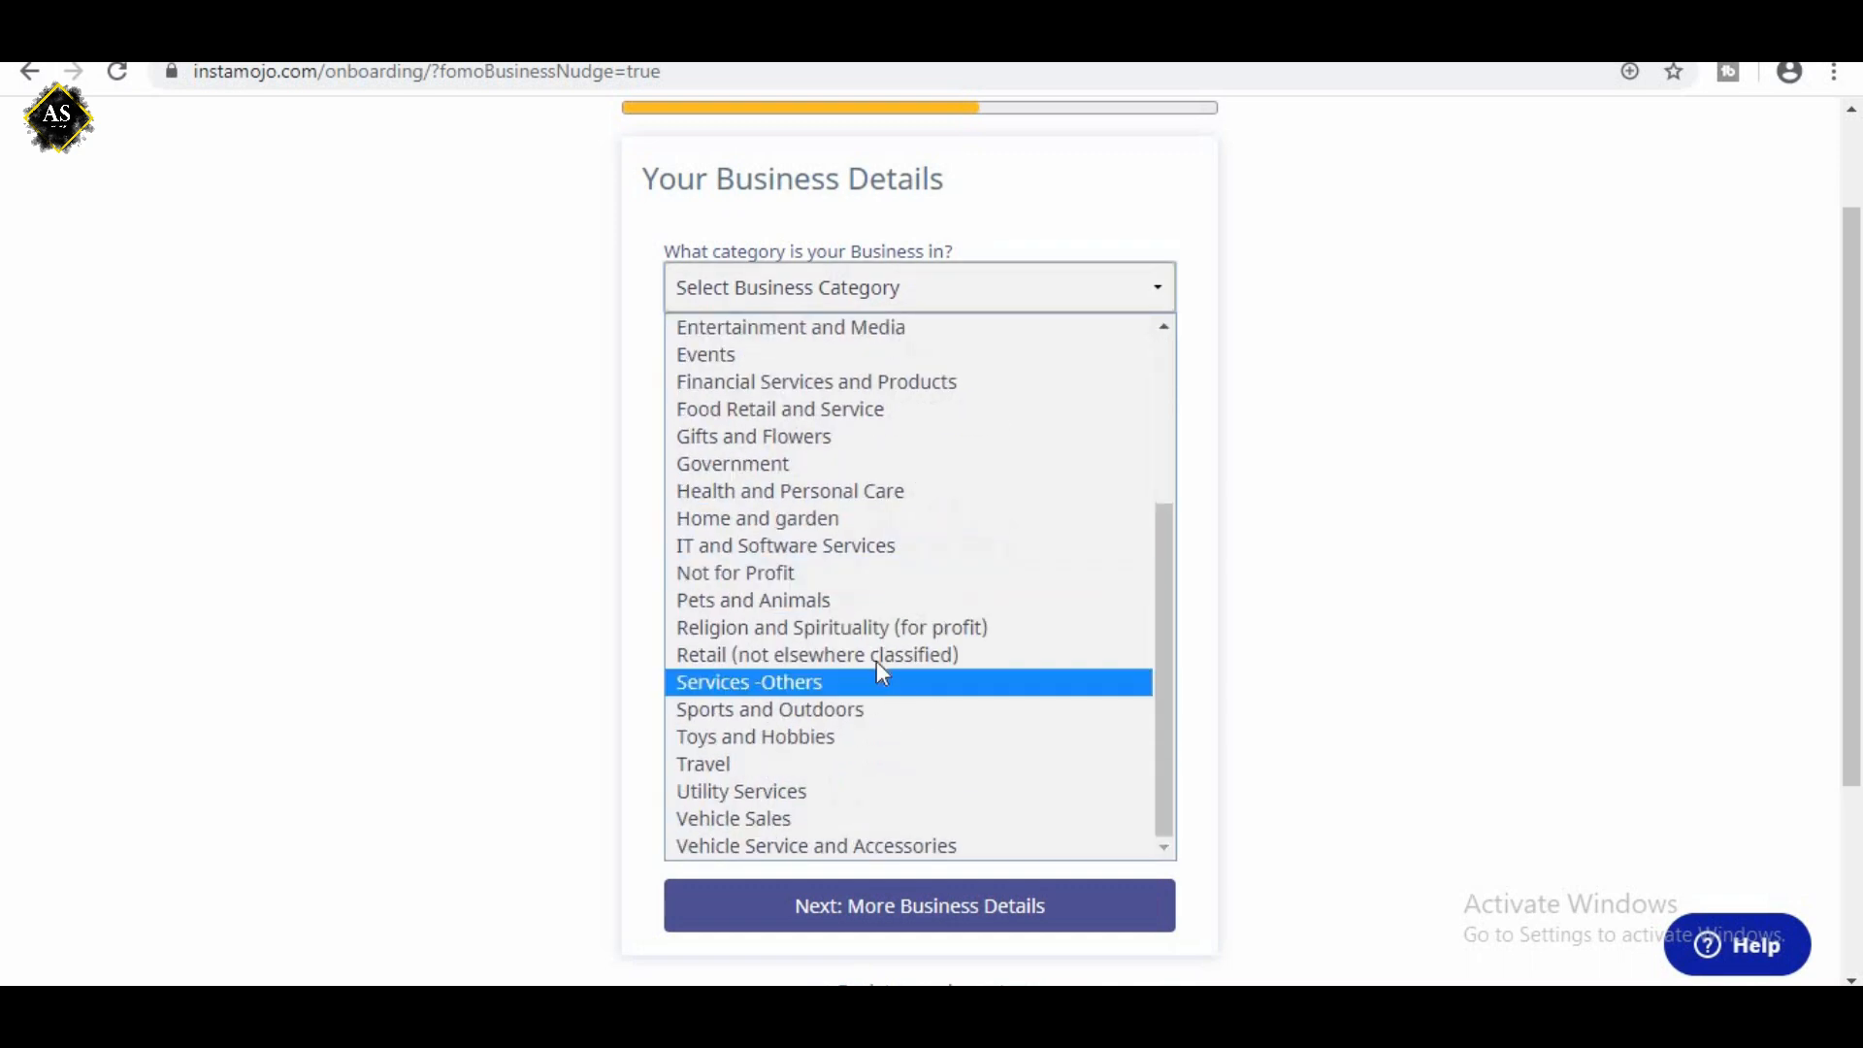
pyautogui.scroll(3, 917, 679)
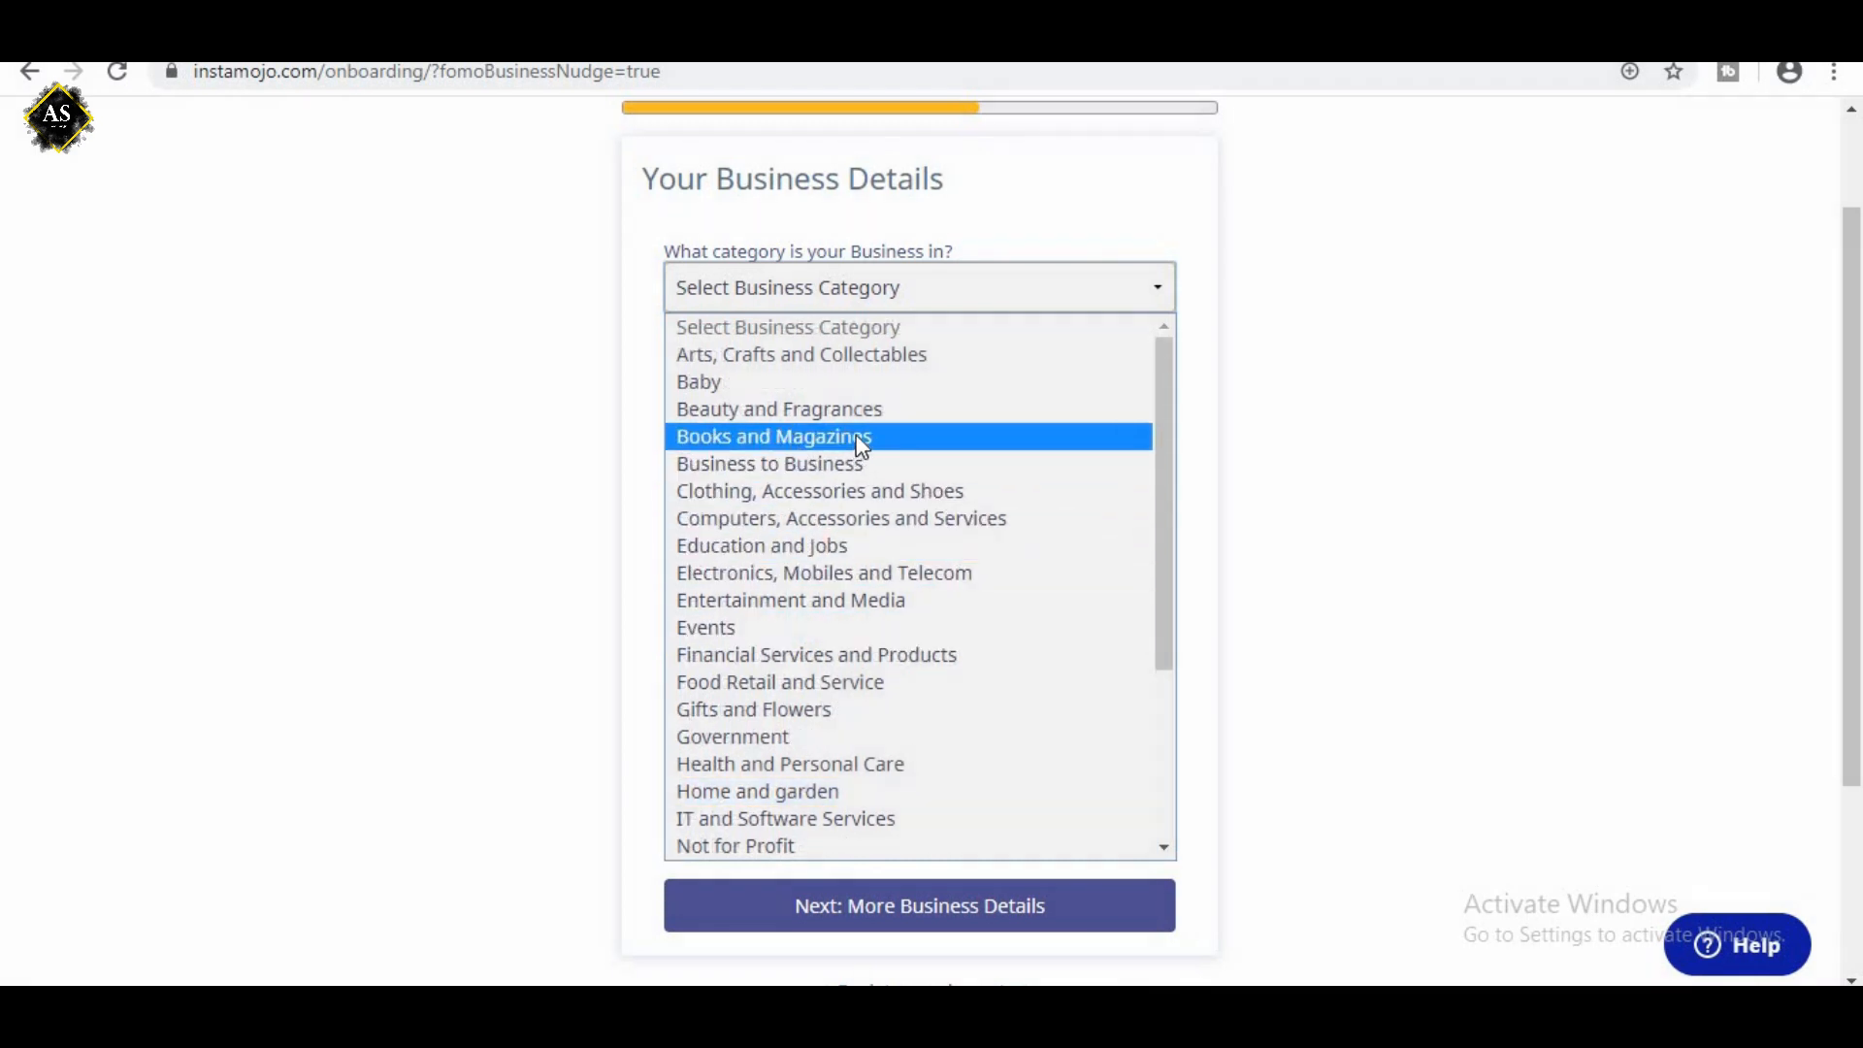
pyautogui.scroll(-3, 862, 447)
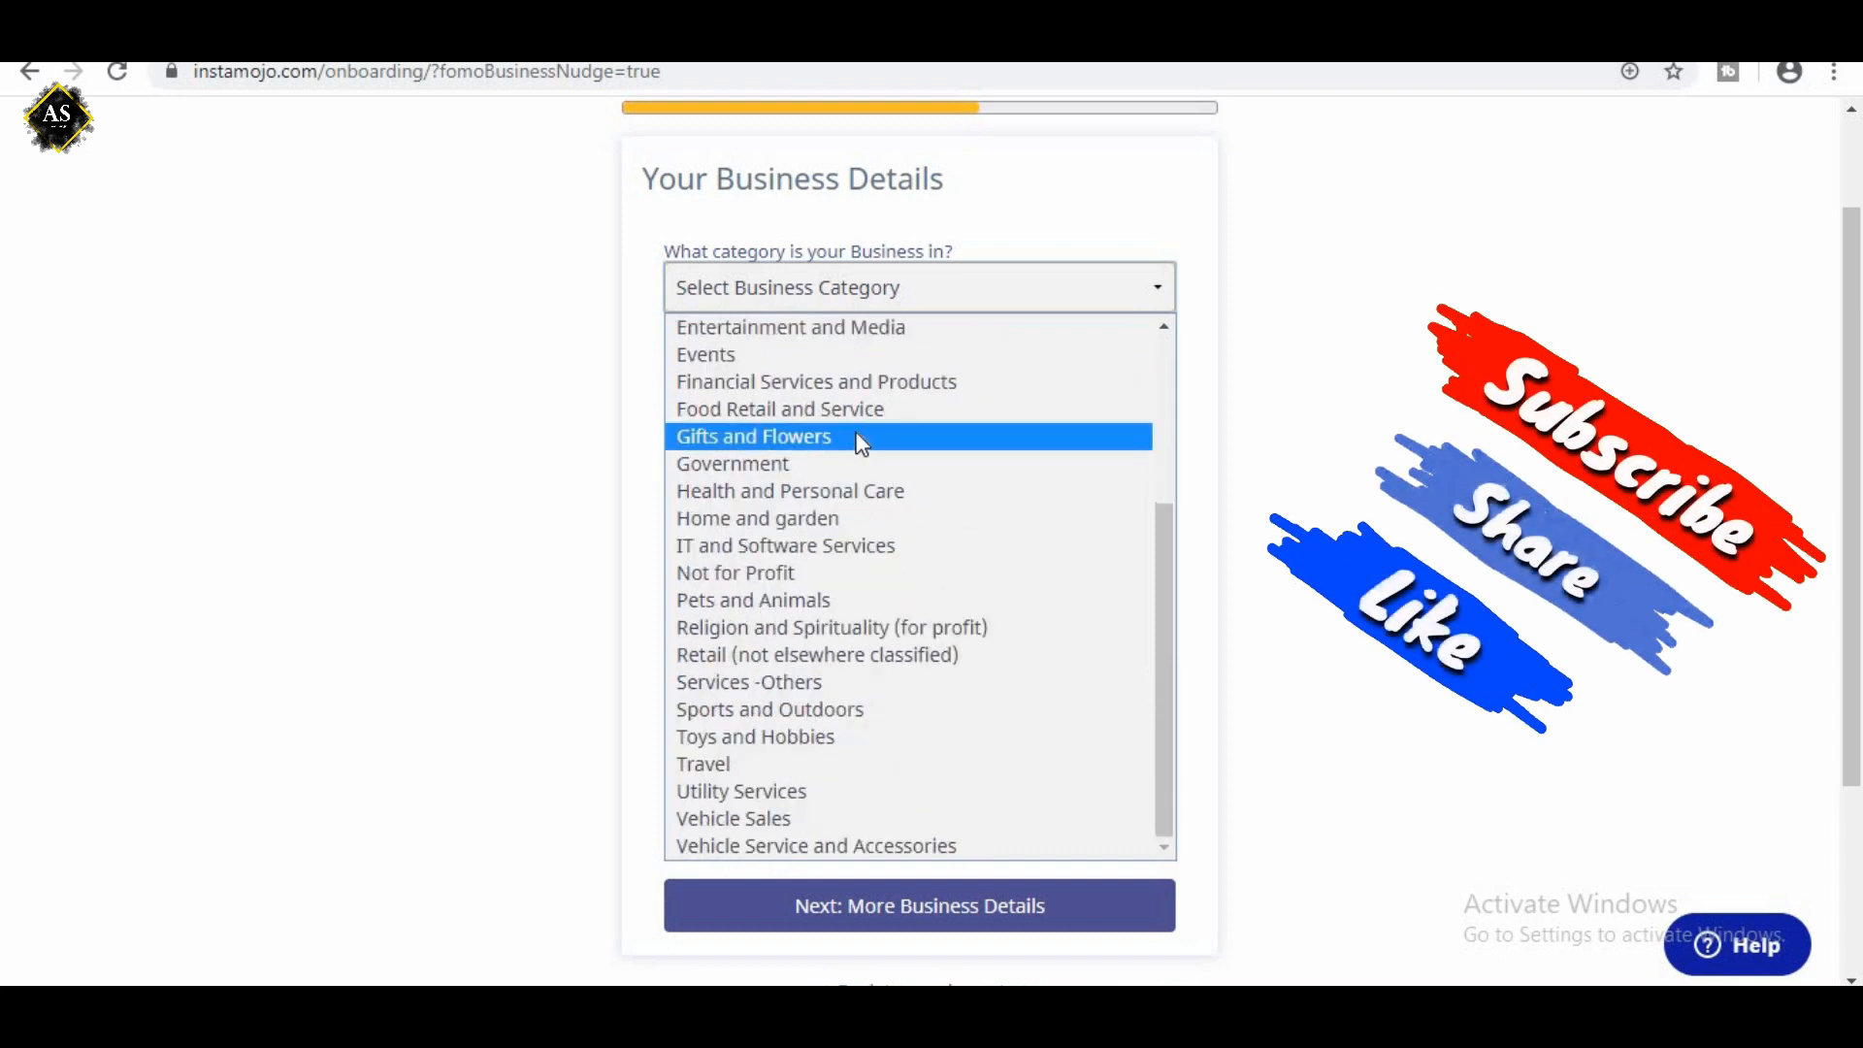
pyautogui.scroll(4, 861, 447)
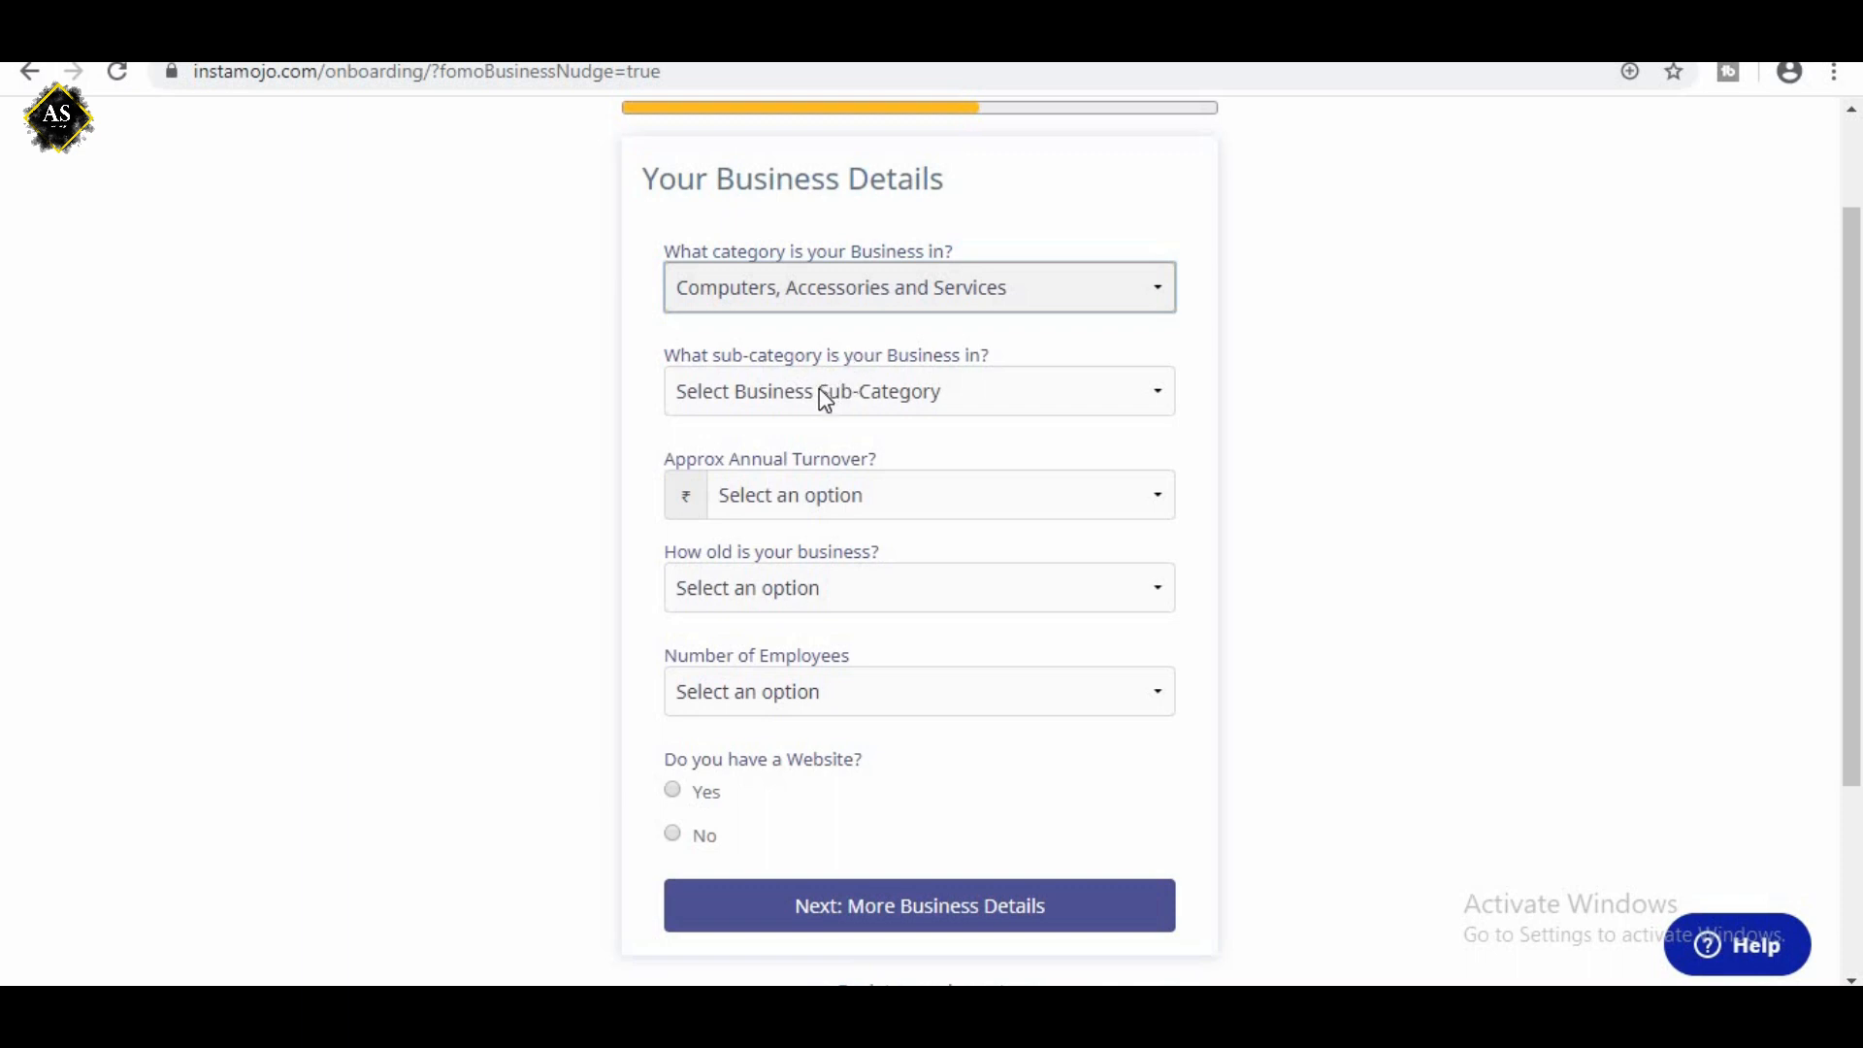
# Set the business sub-category to Digital content and the approximate annual turnover to 0 (I am starting now).
pyautogui.click(878, 394)
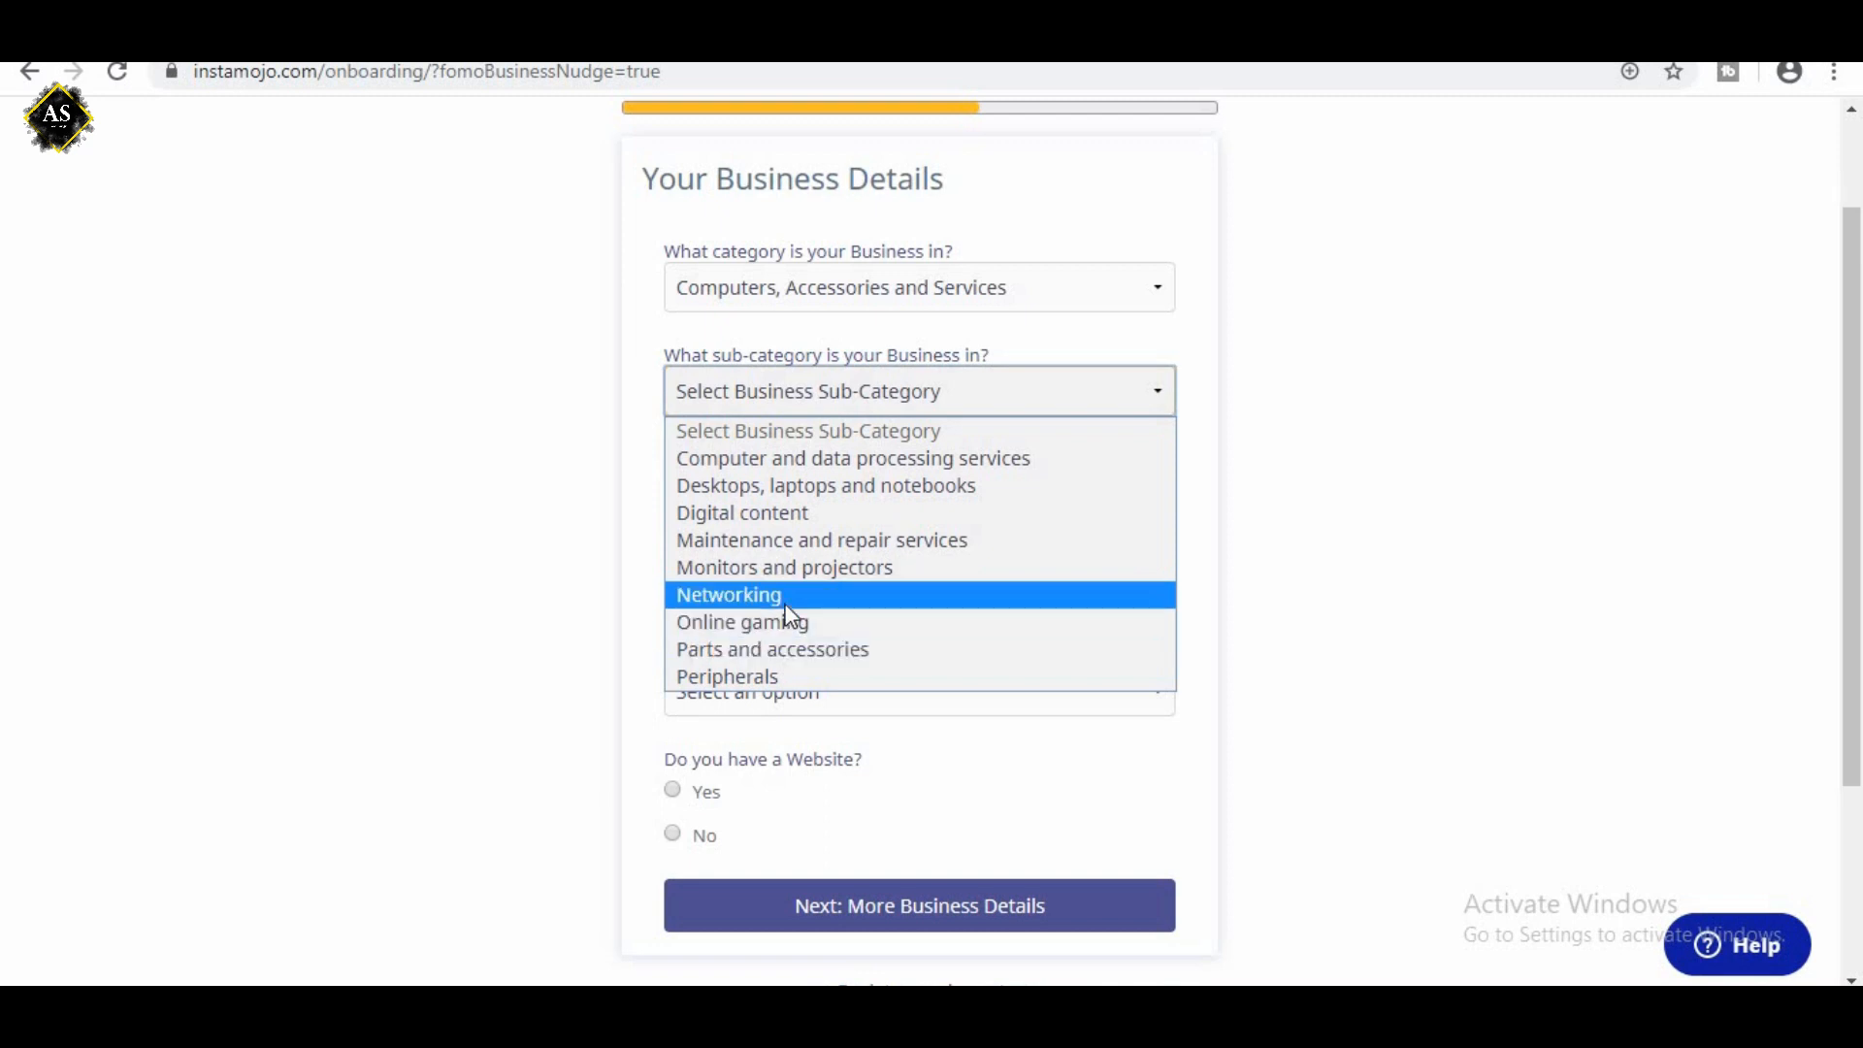
pyautogui.click(796, 515)
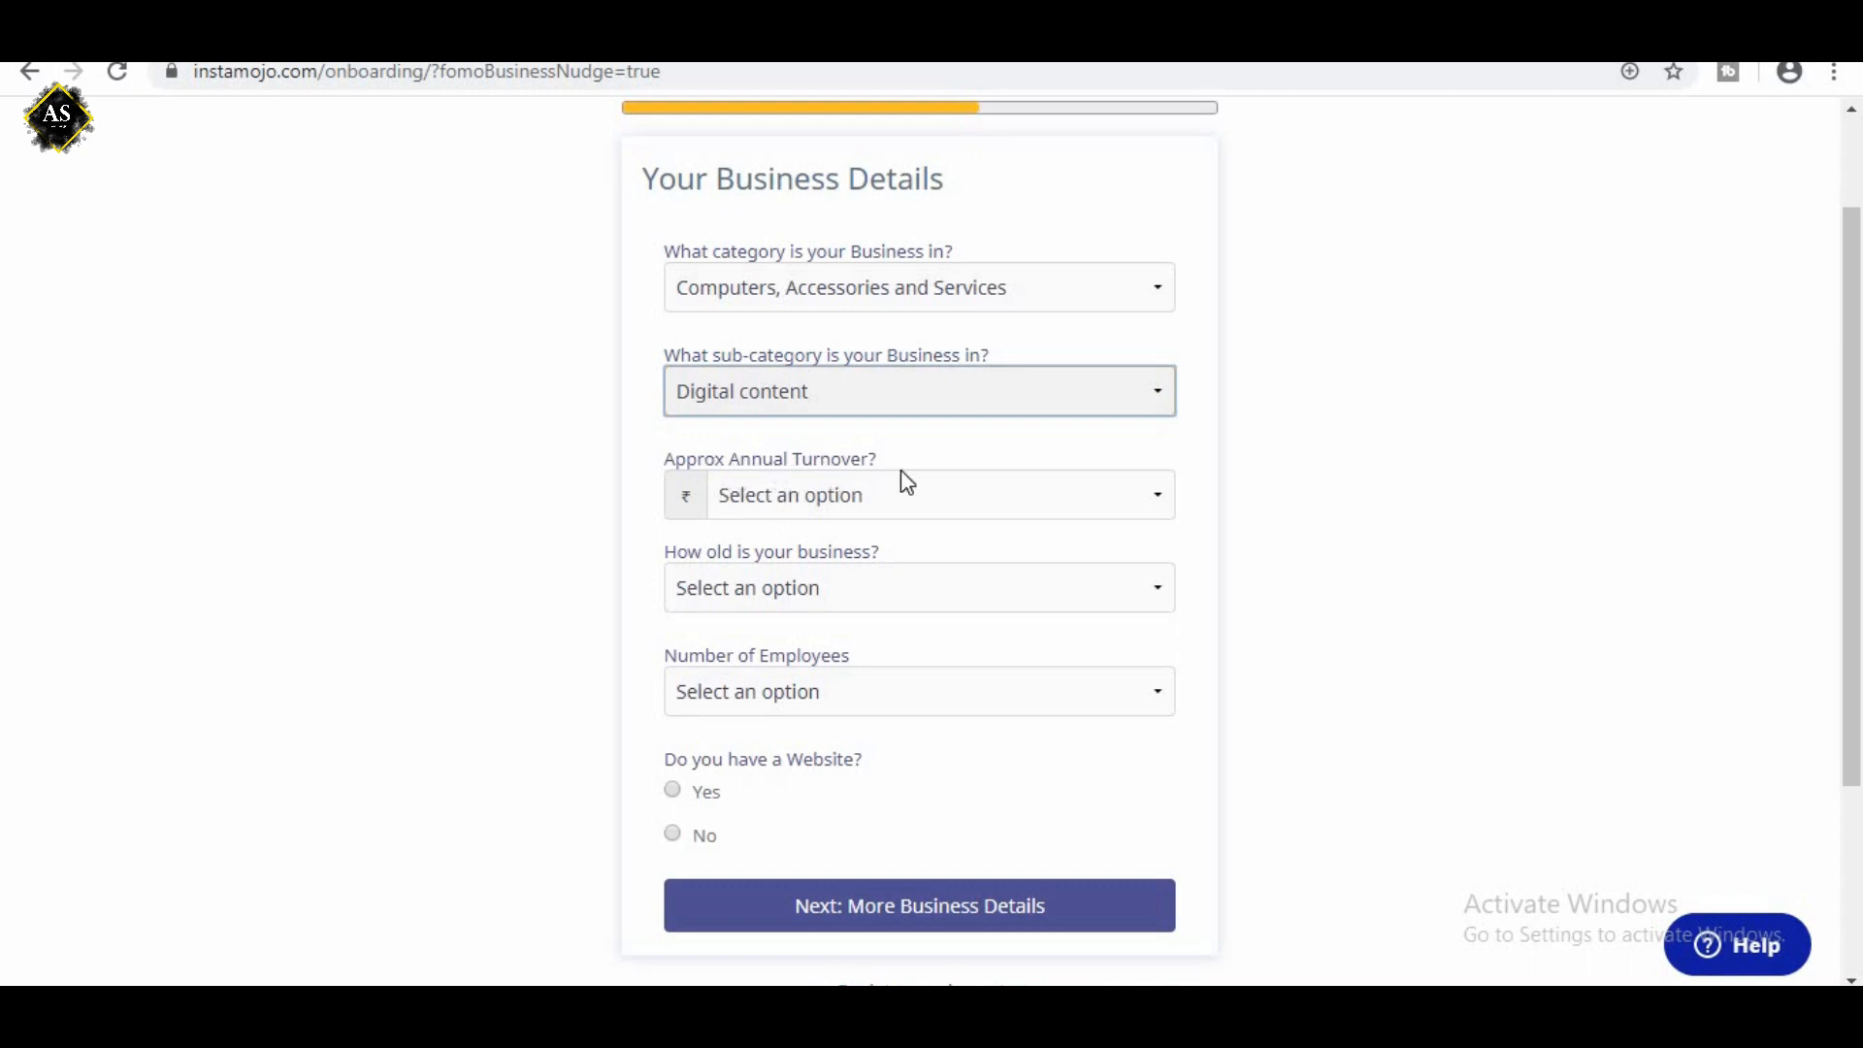
pyautogui.click(849, 504)
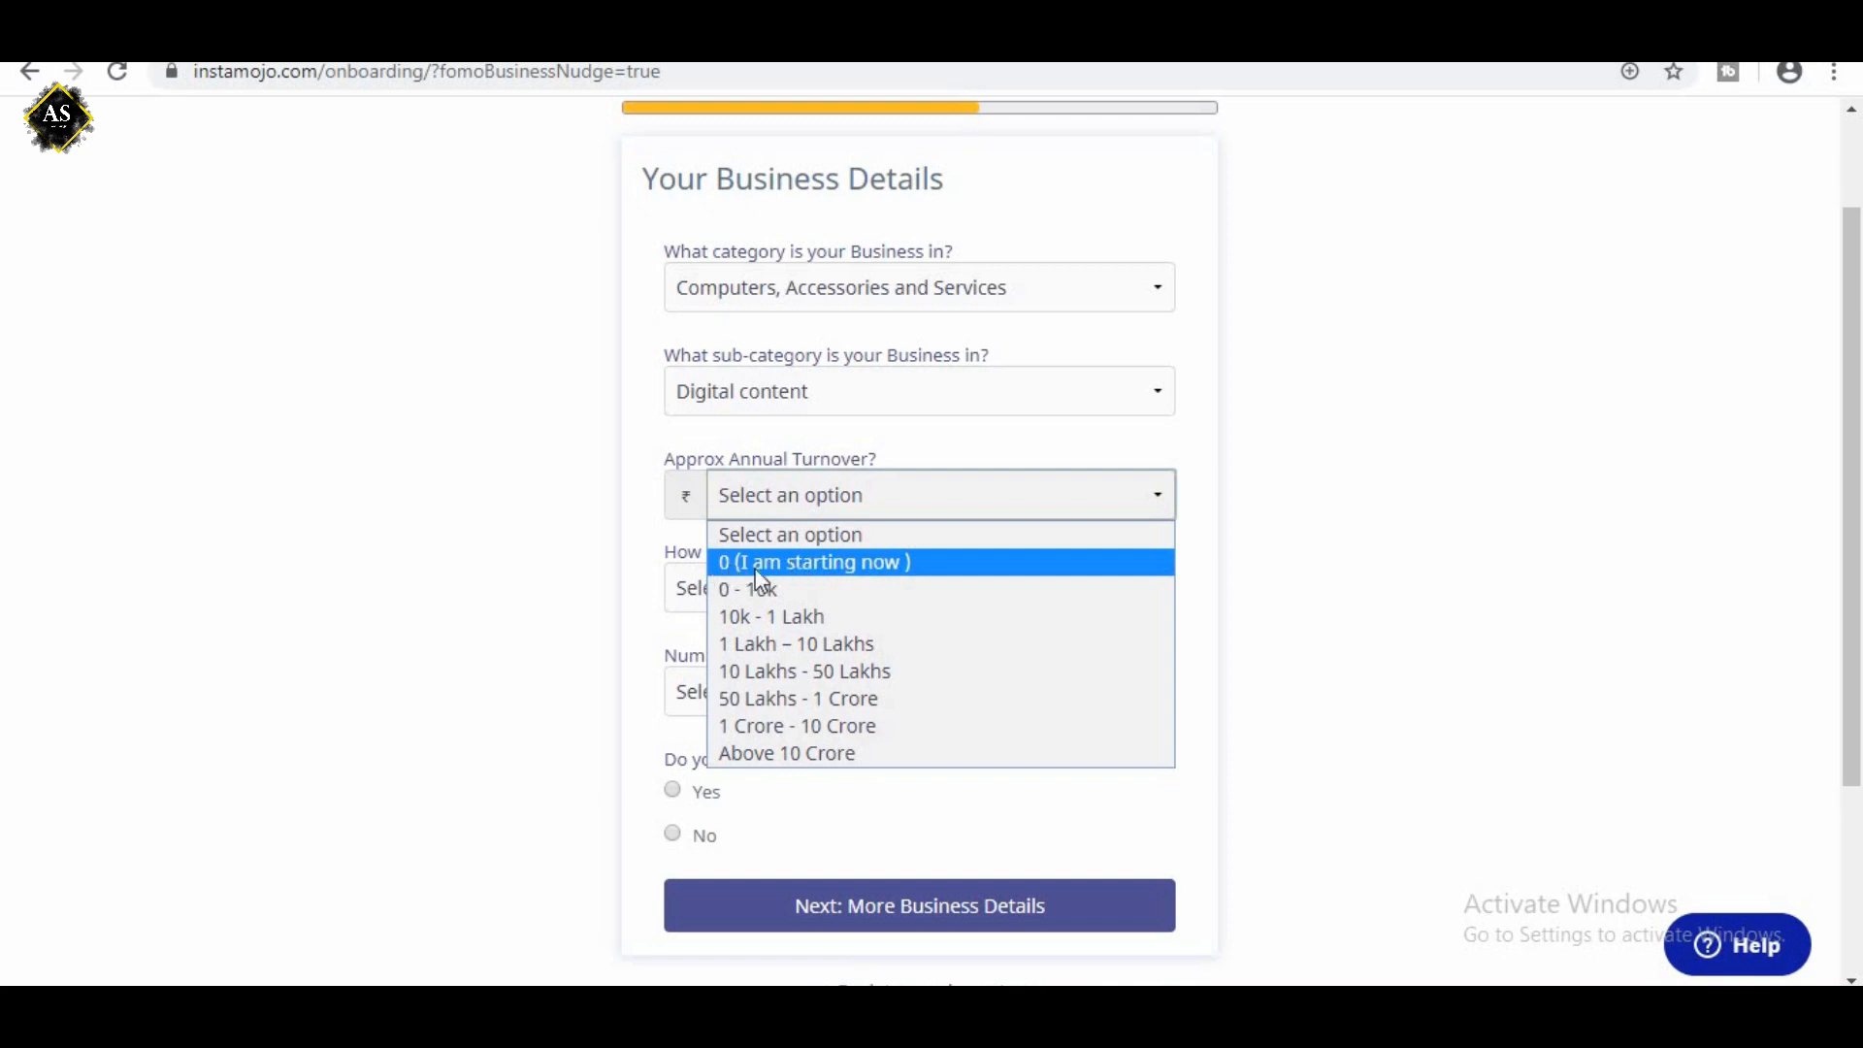
pyautogui.click(830, 563)
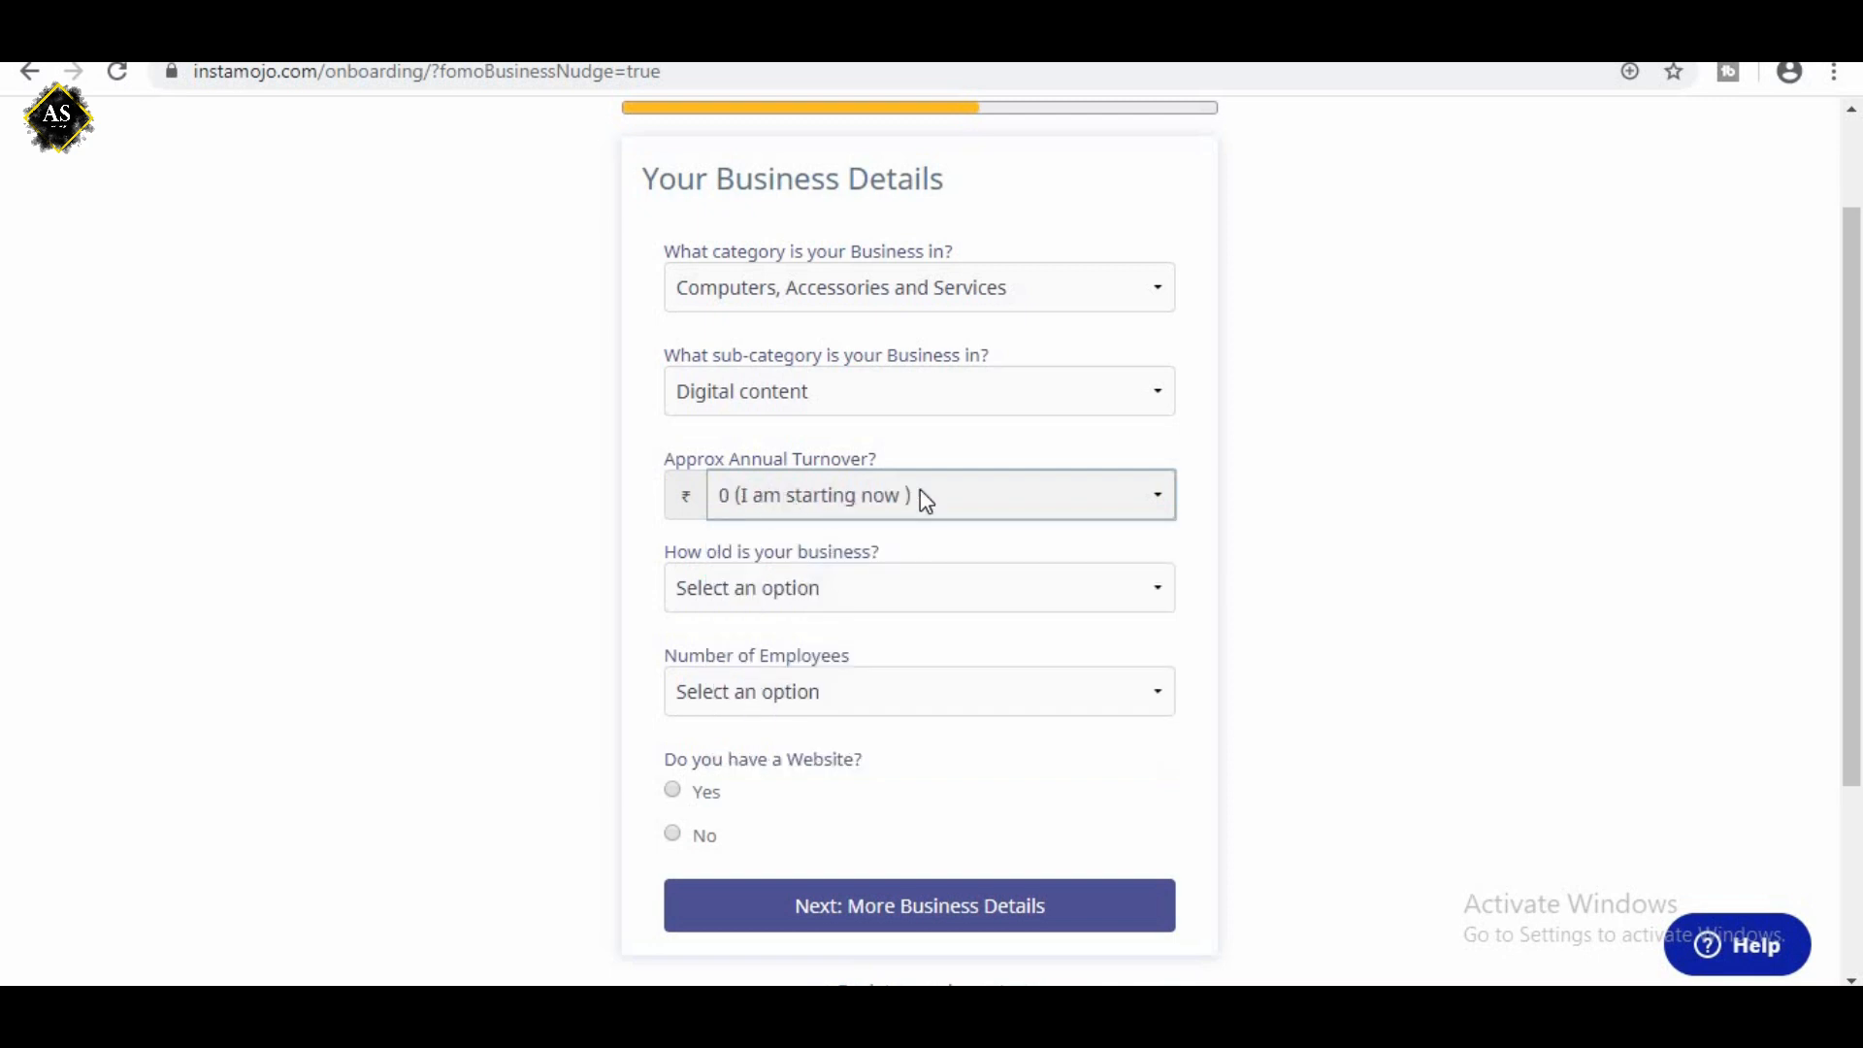
# Set the business age to "I am starting a new business" and the number of employees to Self Employed.
pyautogui.scroll(-1, 733, 445)
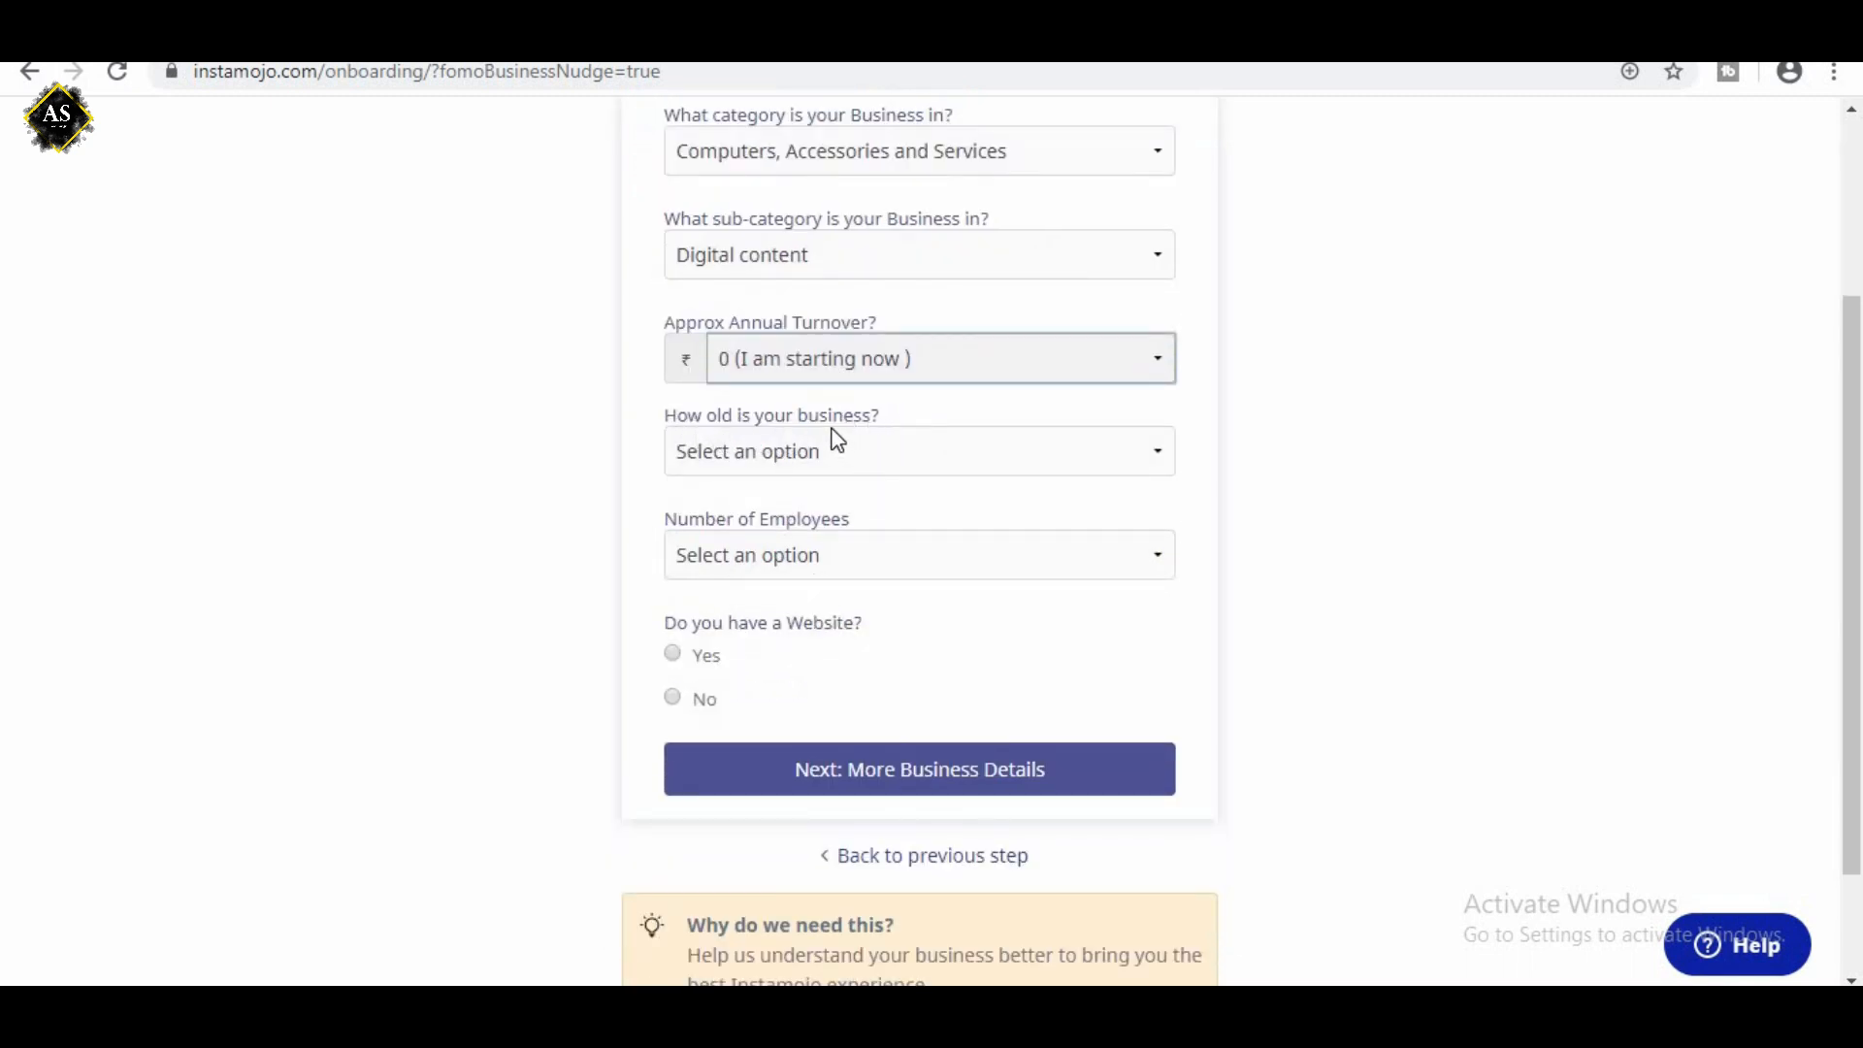
pyautogui.click(823, 460)
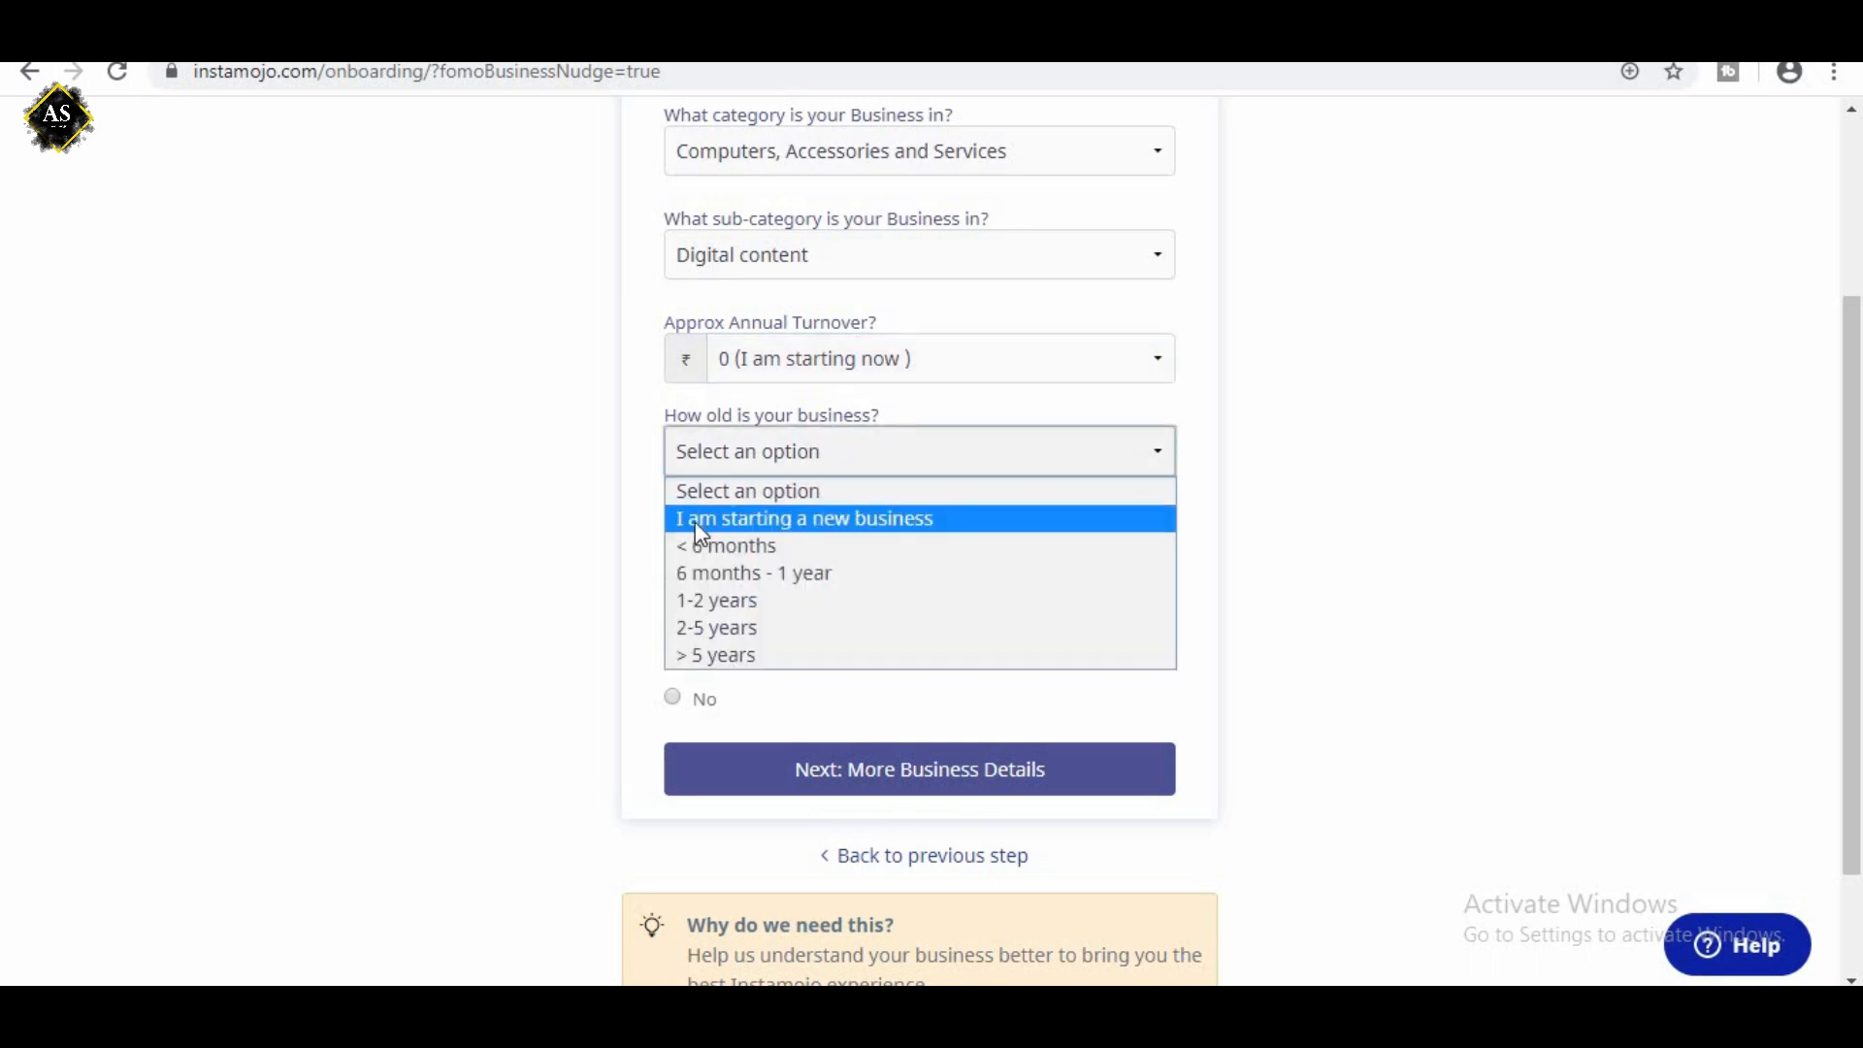
pyautogui.click(891, 518)
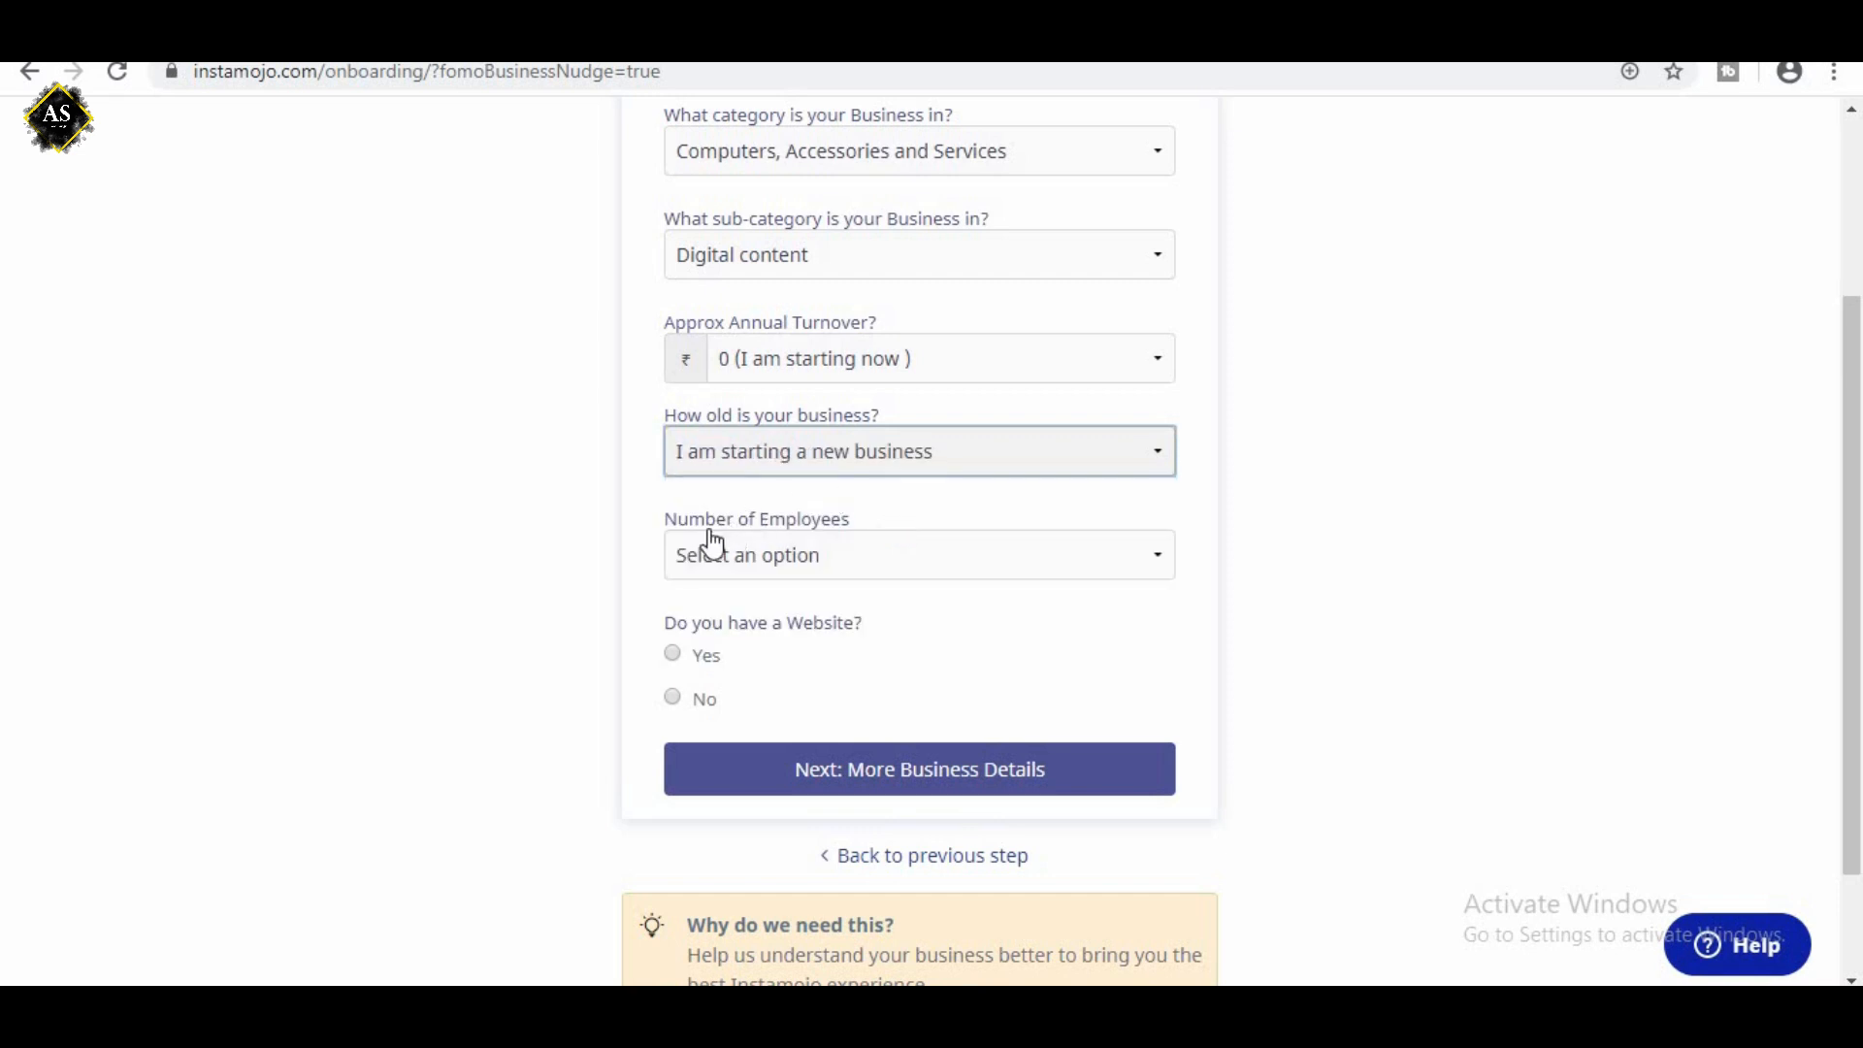
pyautogui.click(832, 556)
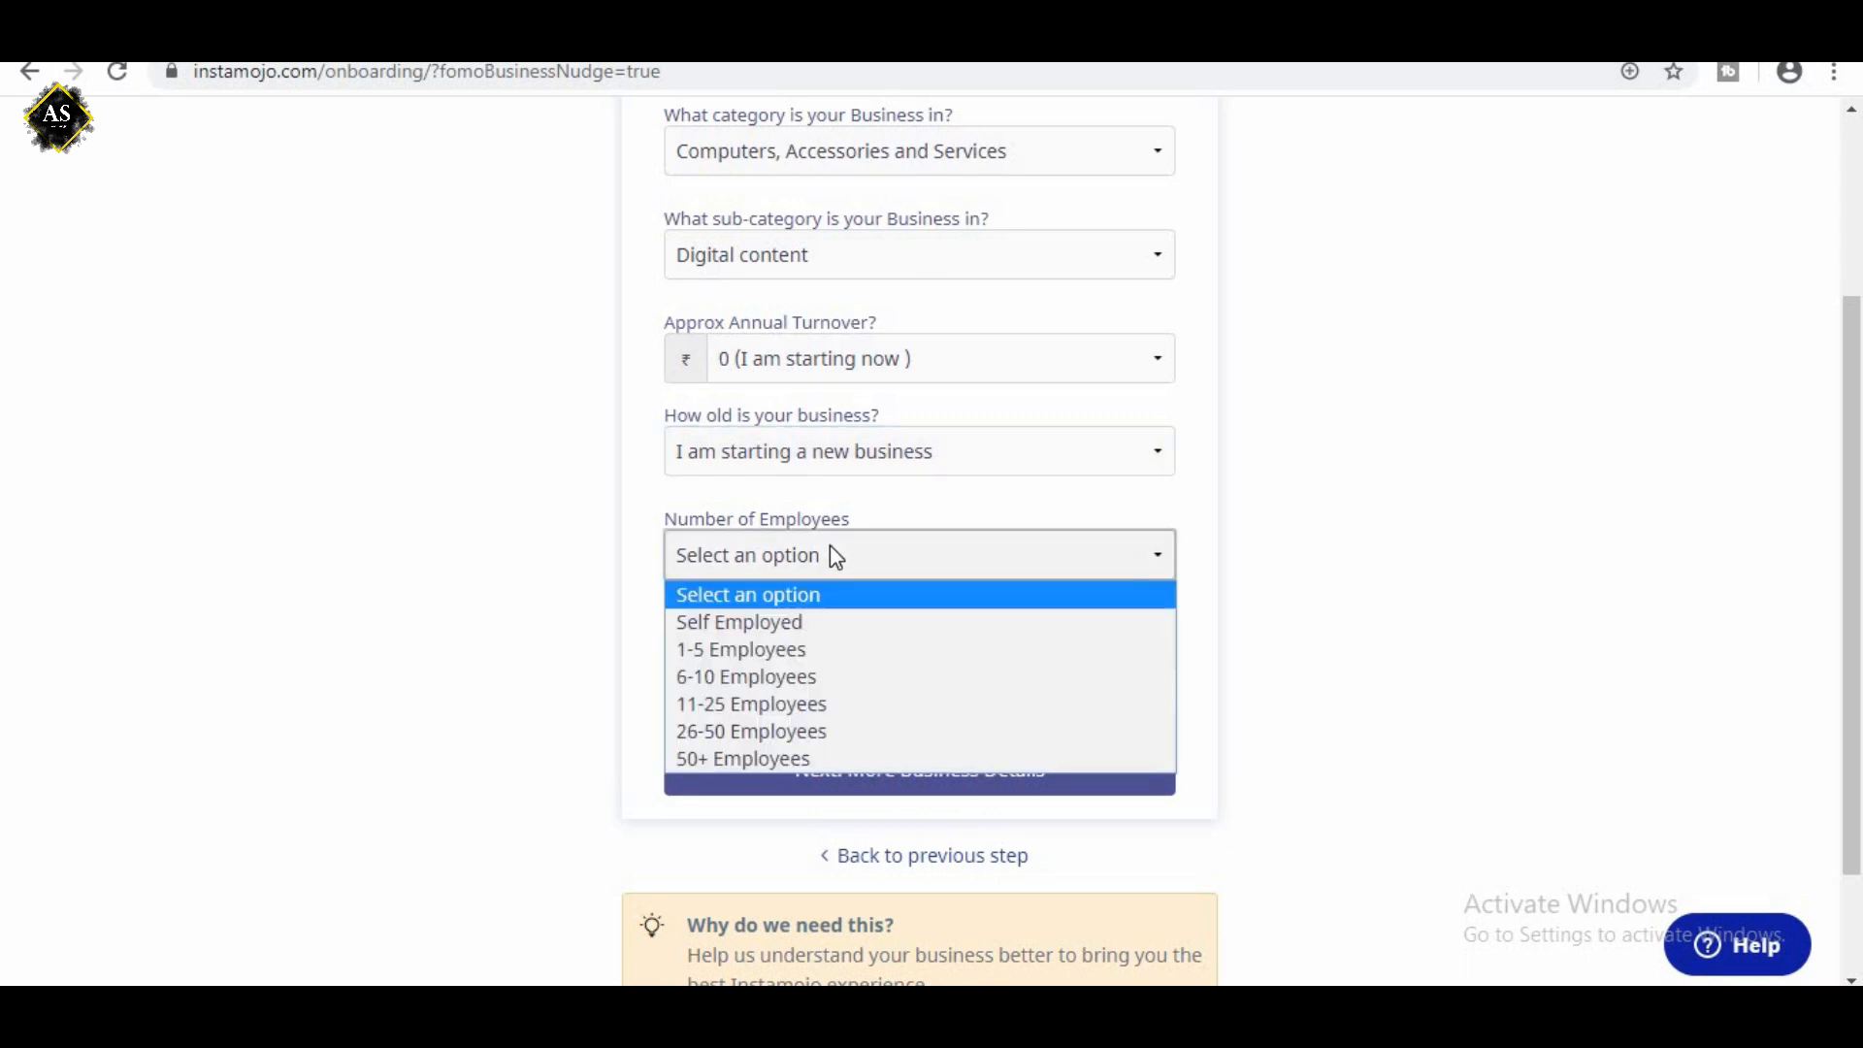
pyautogui.click(789, 621)
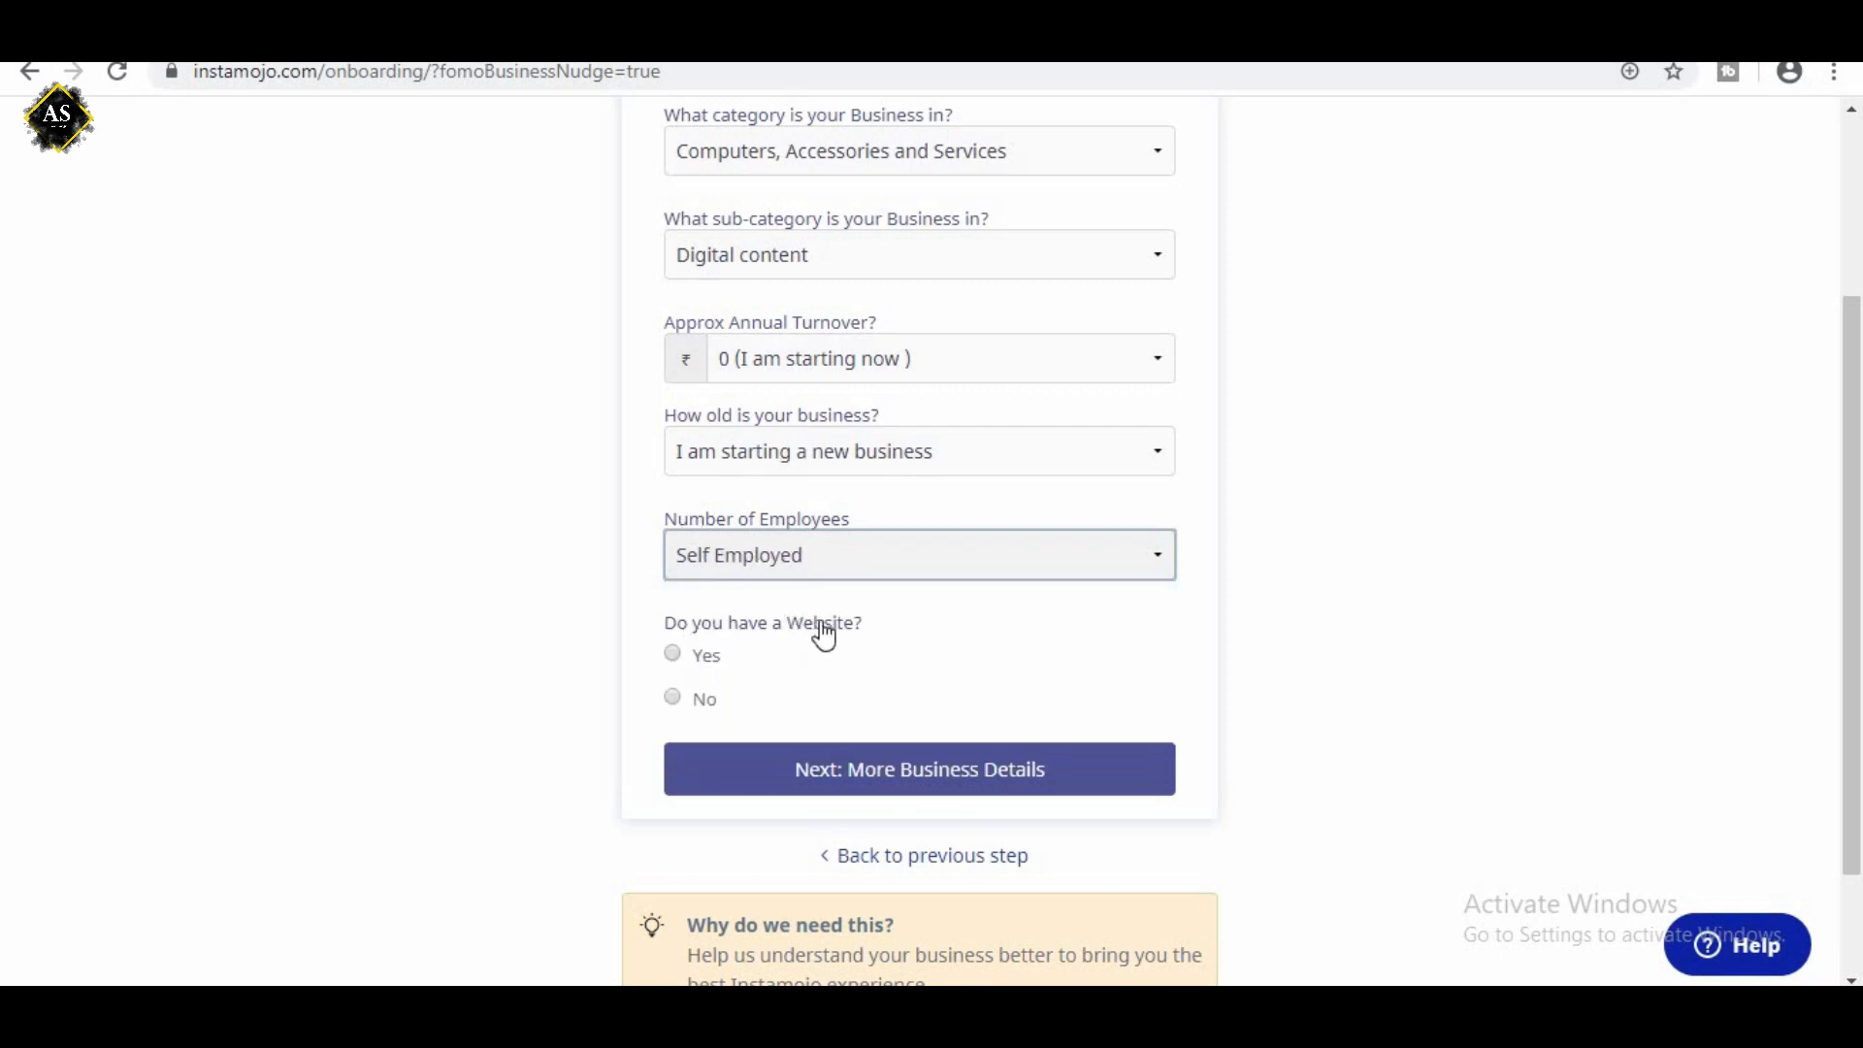
pyautogui.click(675, 655)
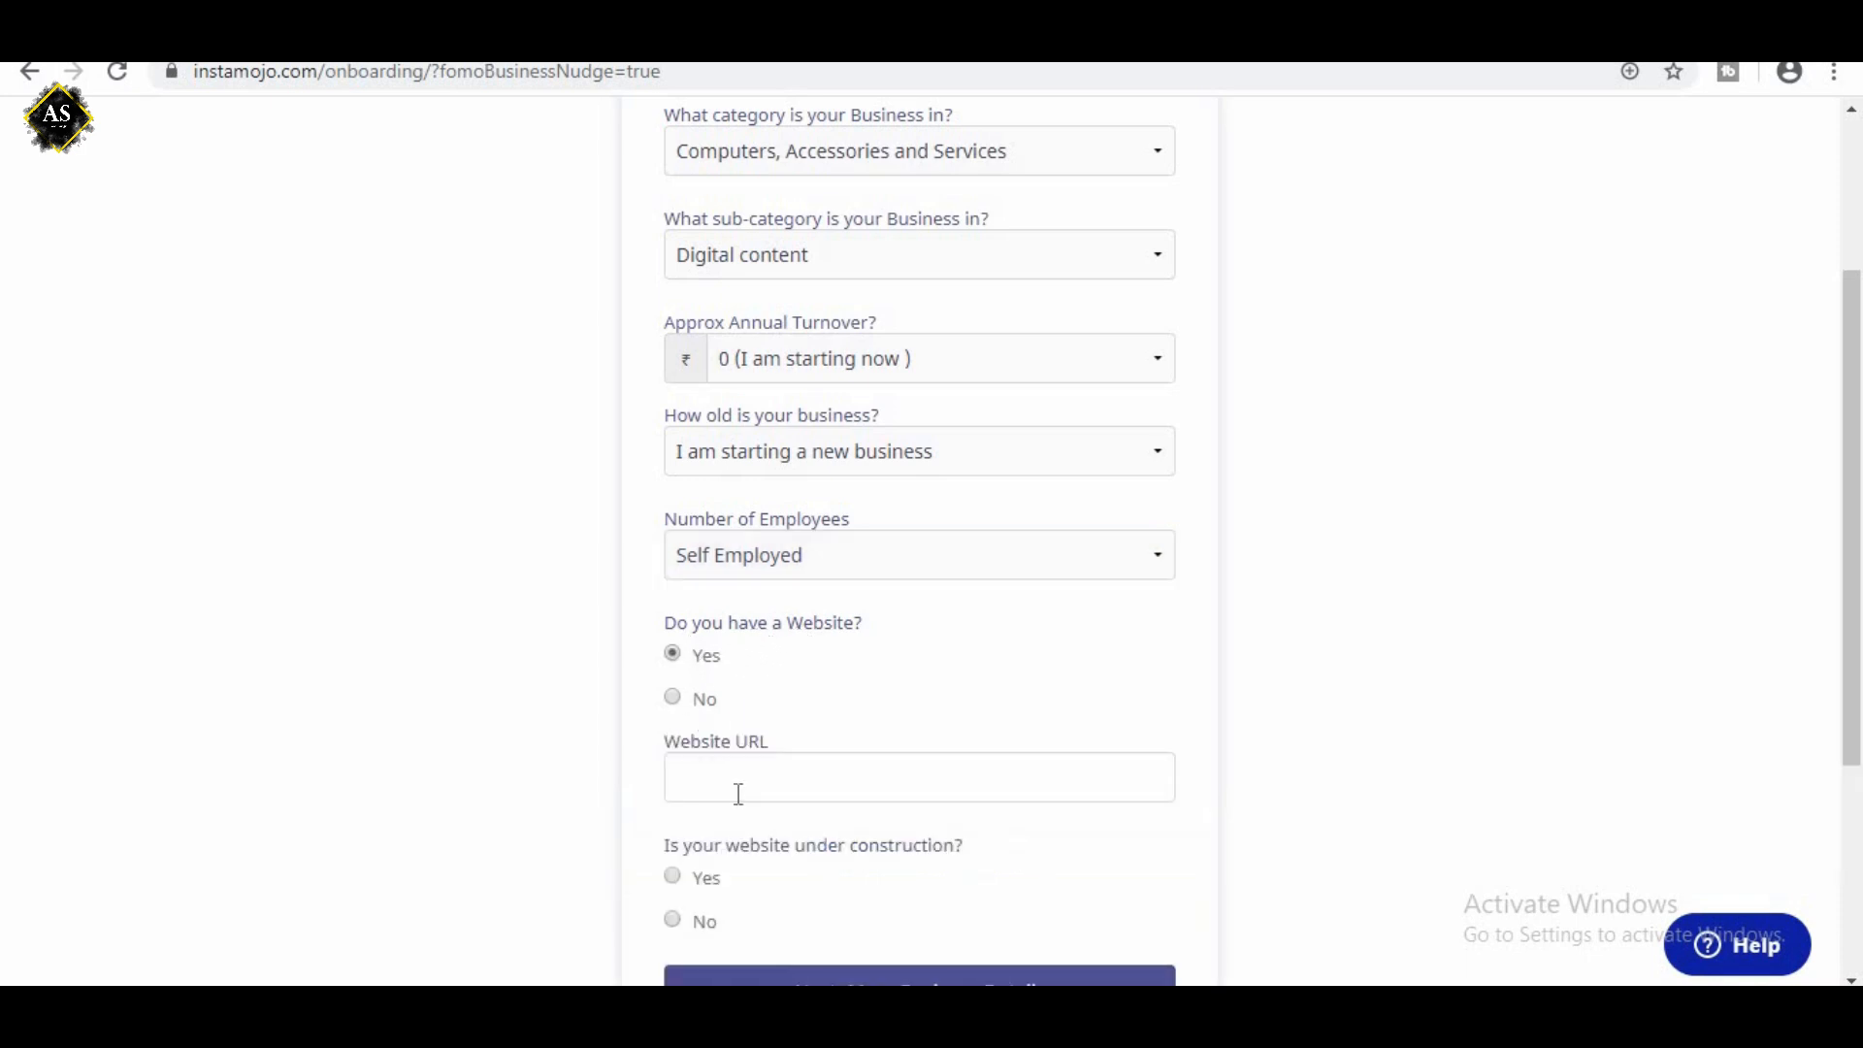
pyautogui.click(672, 700)
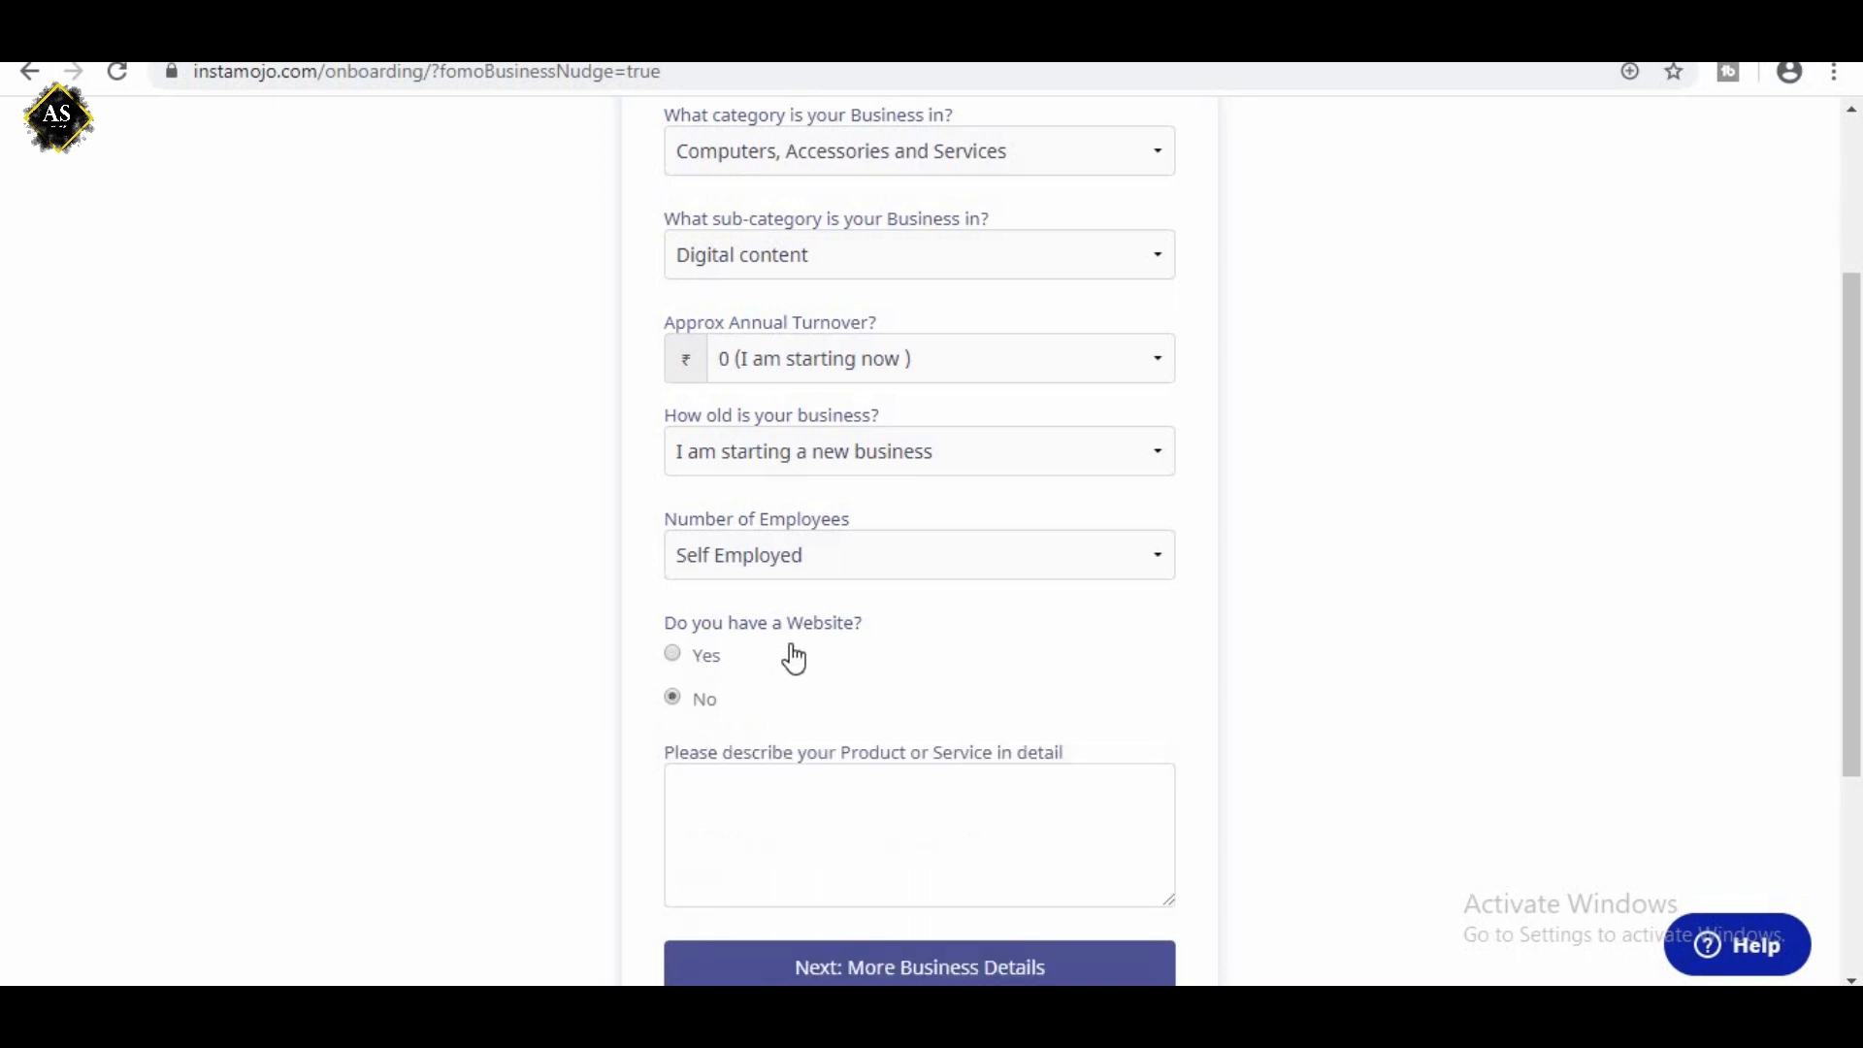
pyautogui.scroll(-1, 788, 651)
pyautogui.click(749, 653)
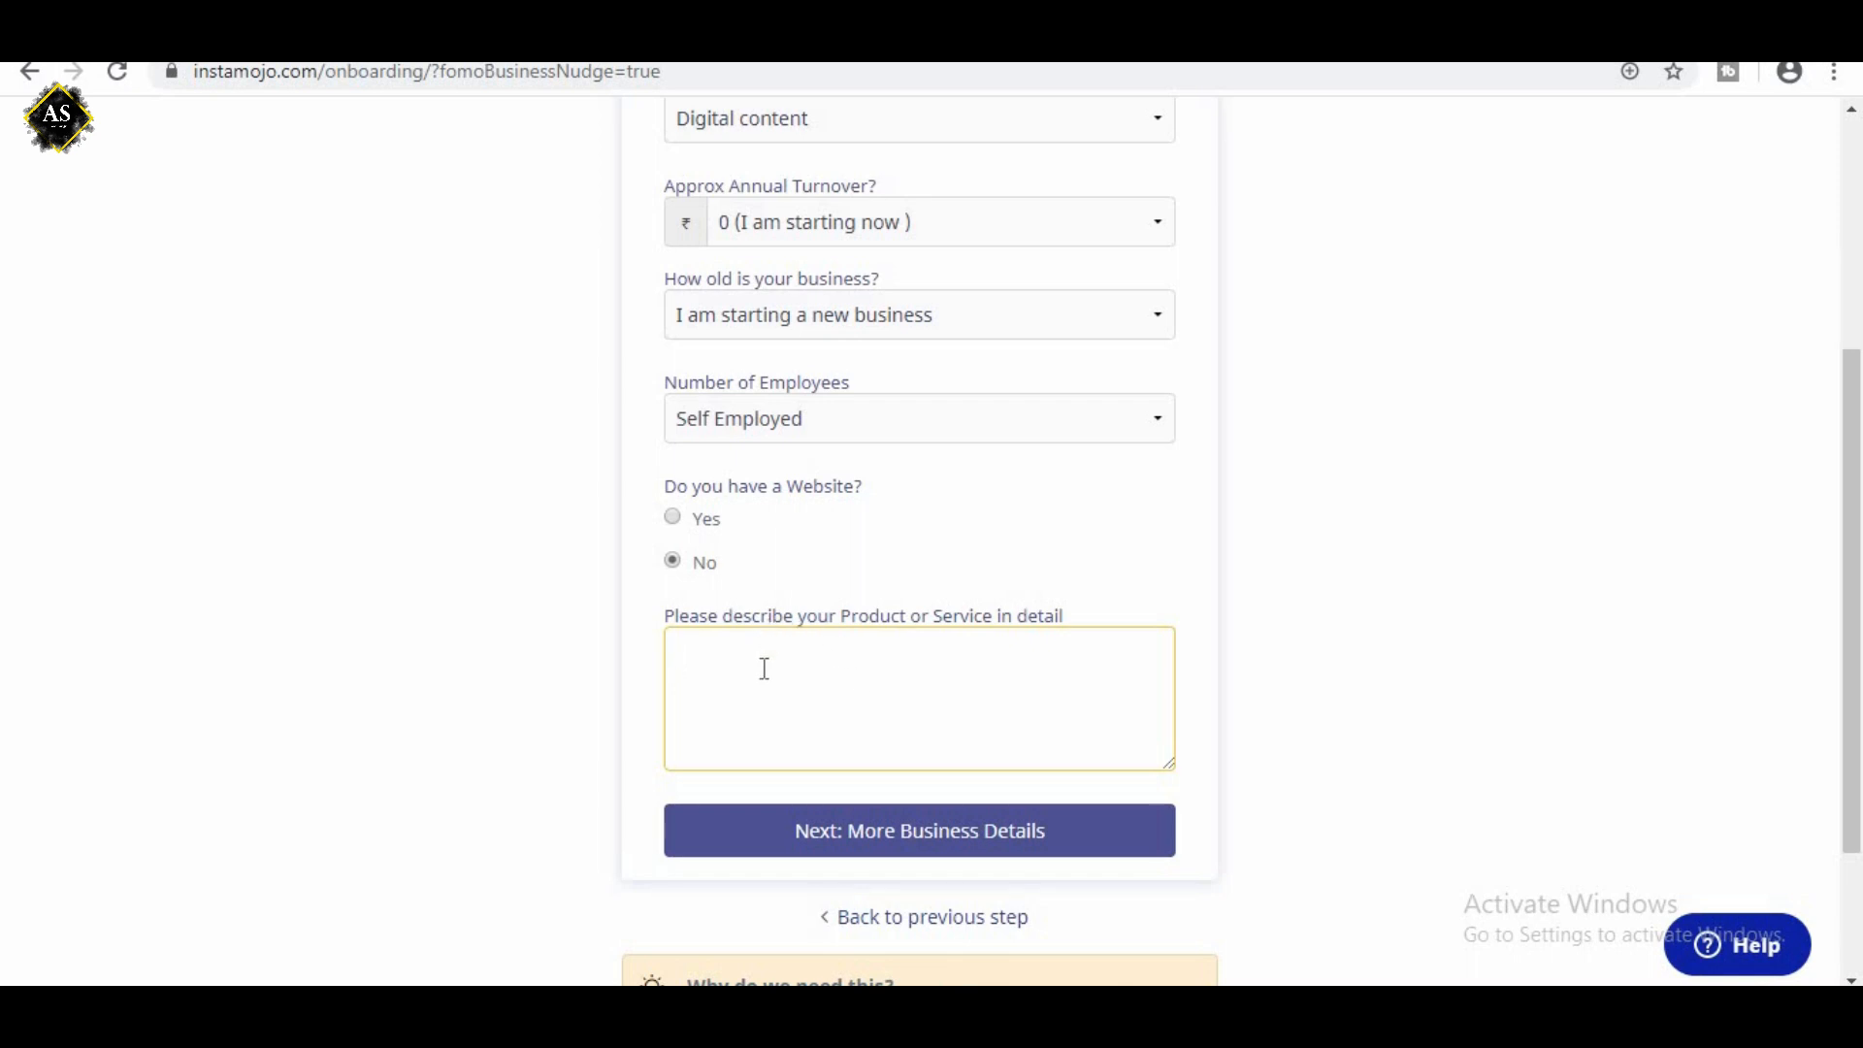
pyautogui.click(674, 517)
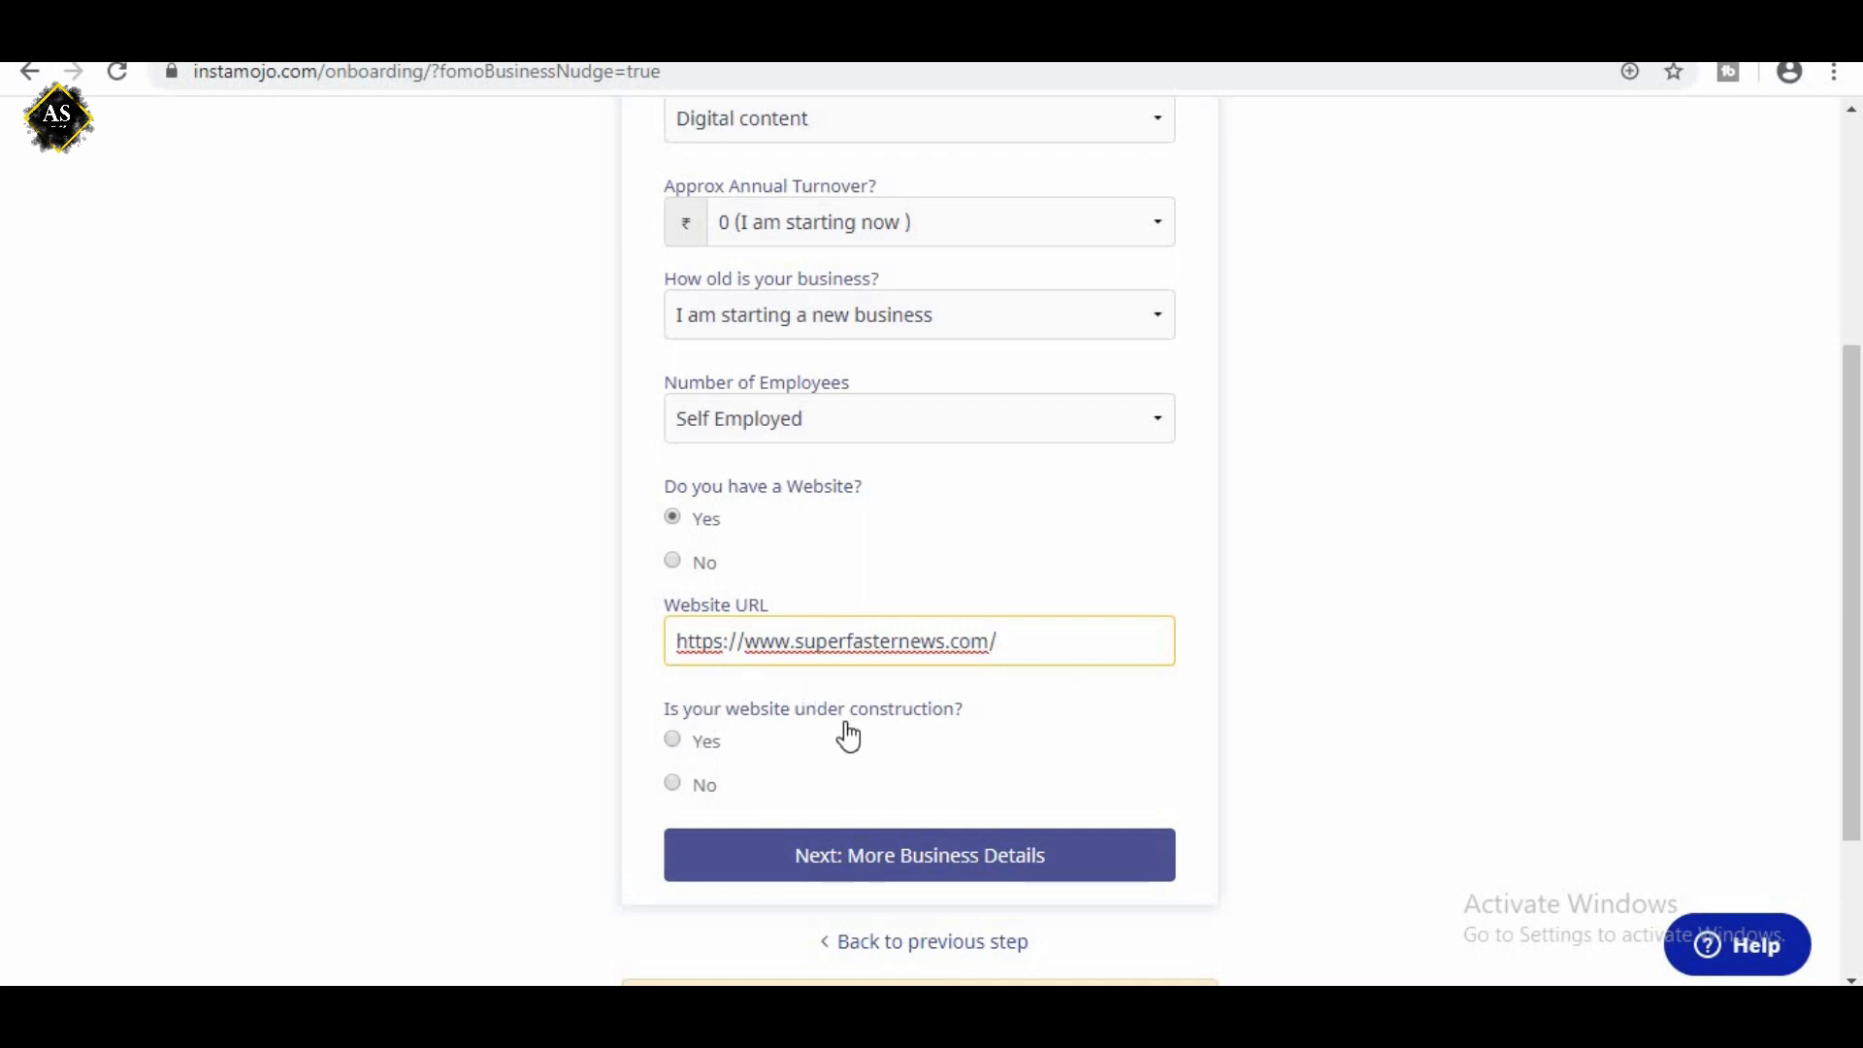
pyautogui.click(674, 786)
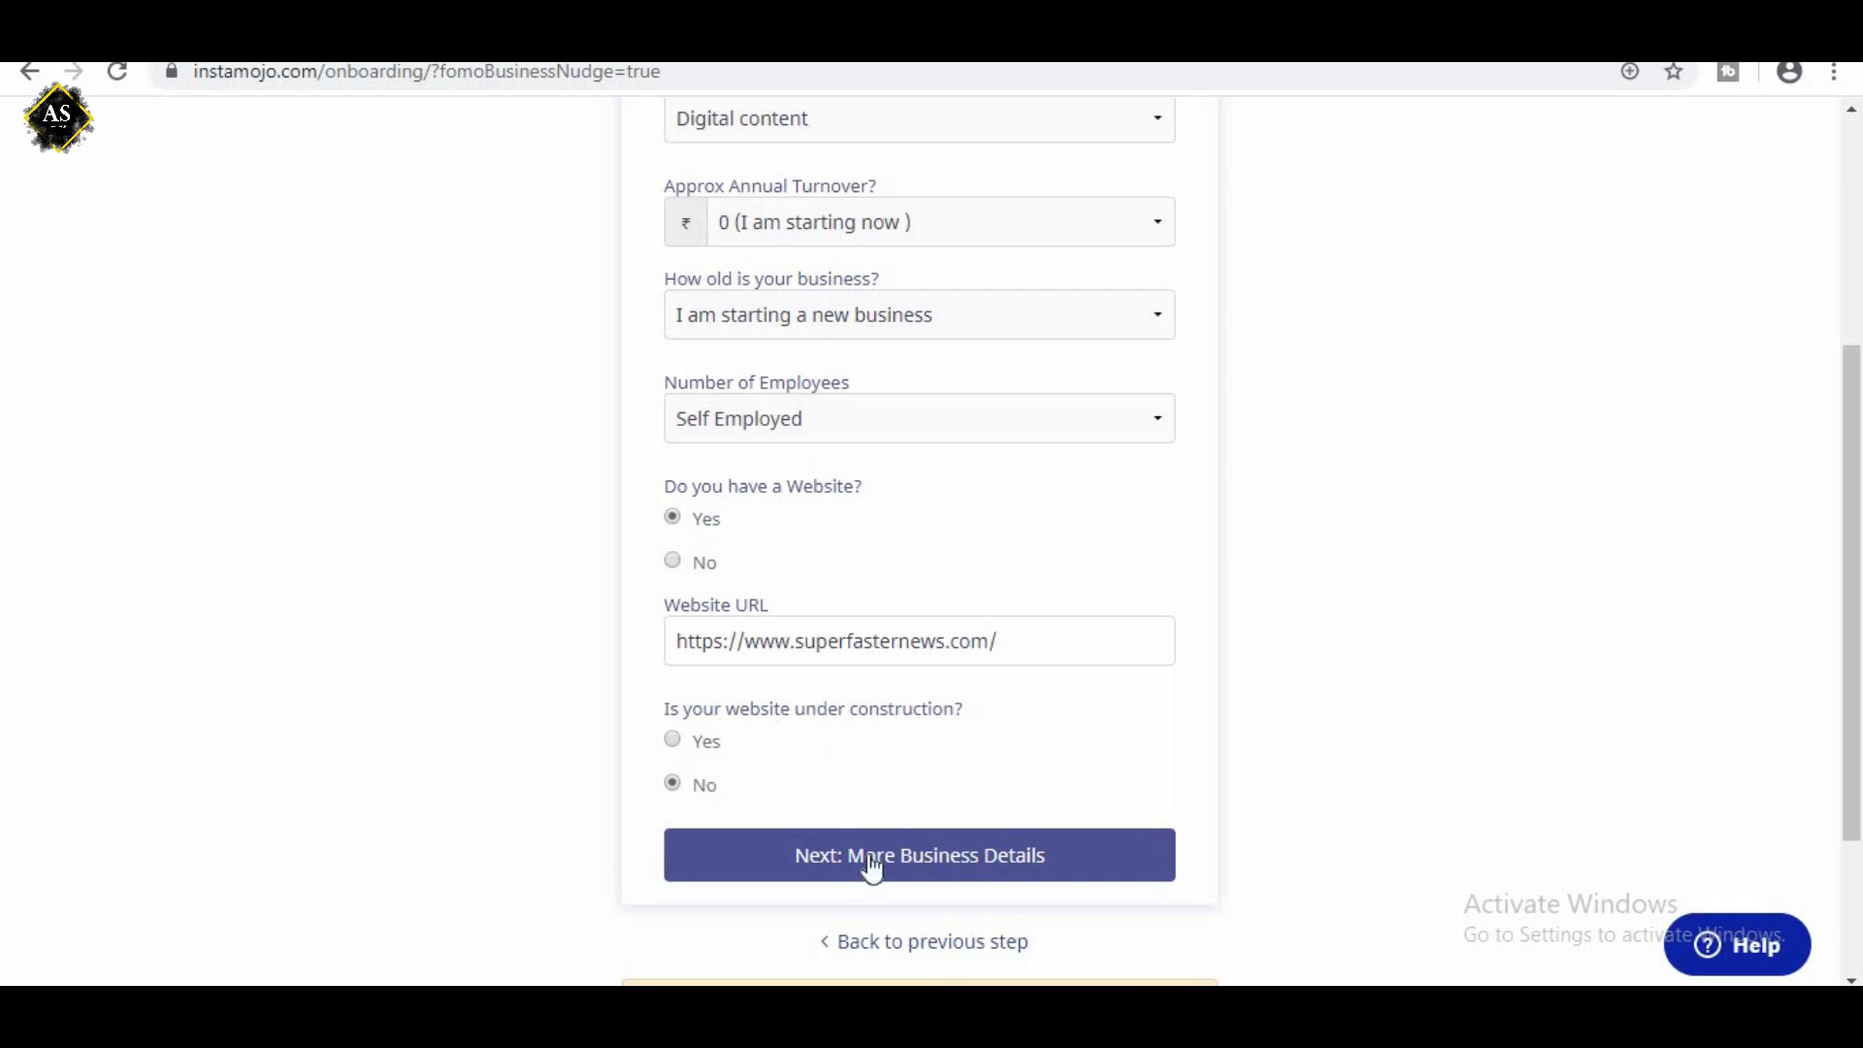
# Continue to the More Business Details form and read the notice about entering the correct PAN.
pyautogui.click(924, 878)
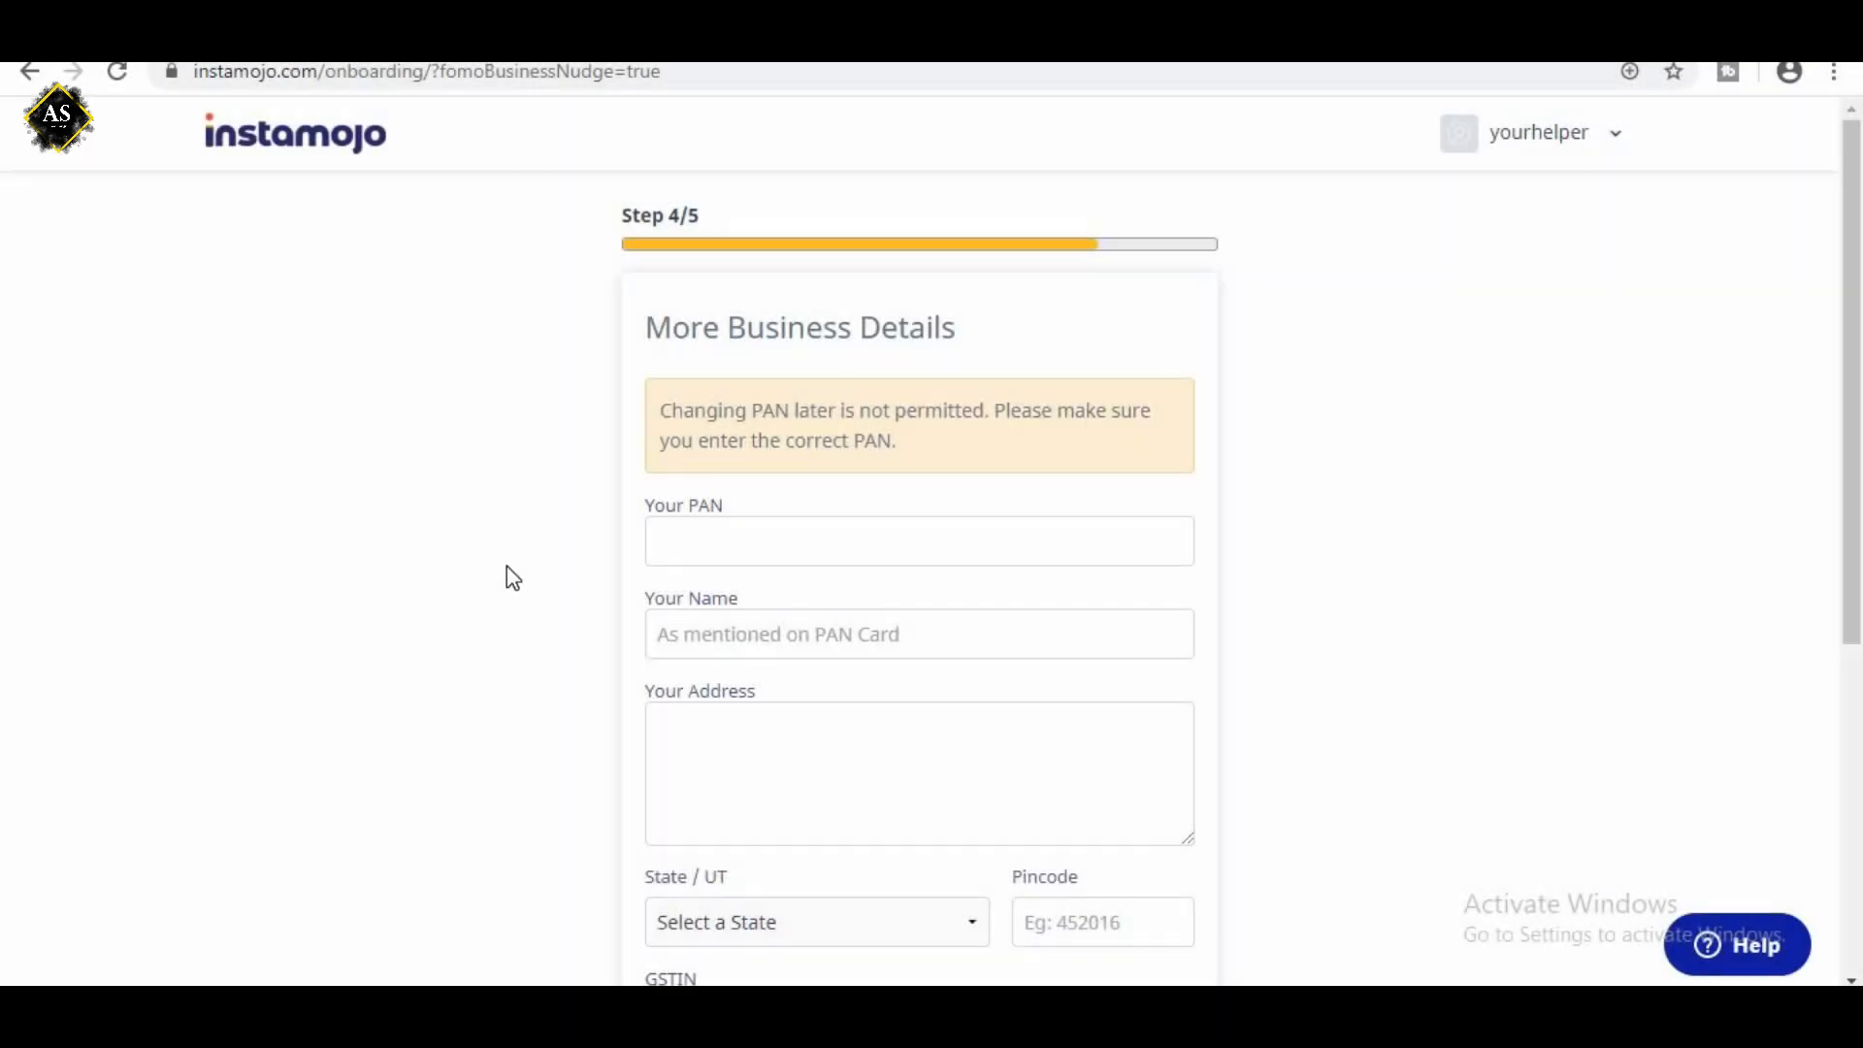
pyautogui.moveTo(676, 327); pyautogui.dragTo(964, 358)
pyautogui.moveTo(663, 412); pyautogui.dragTo(903, 444)
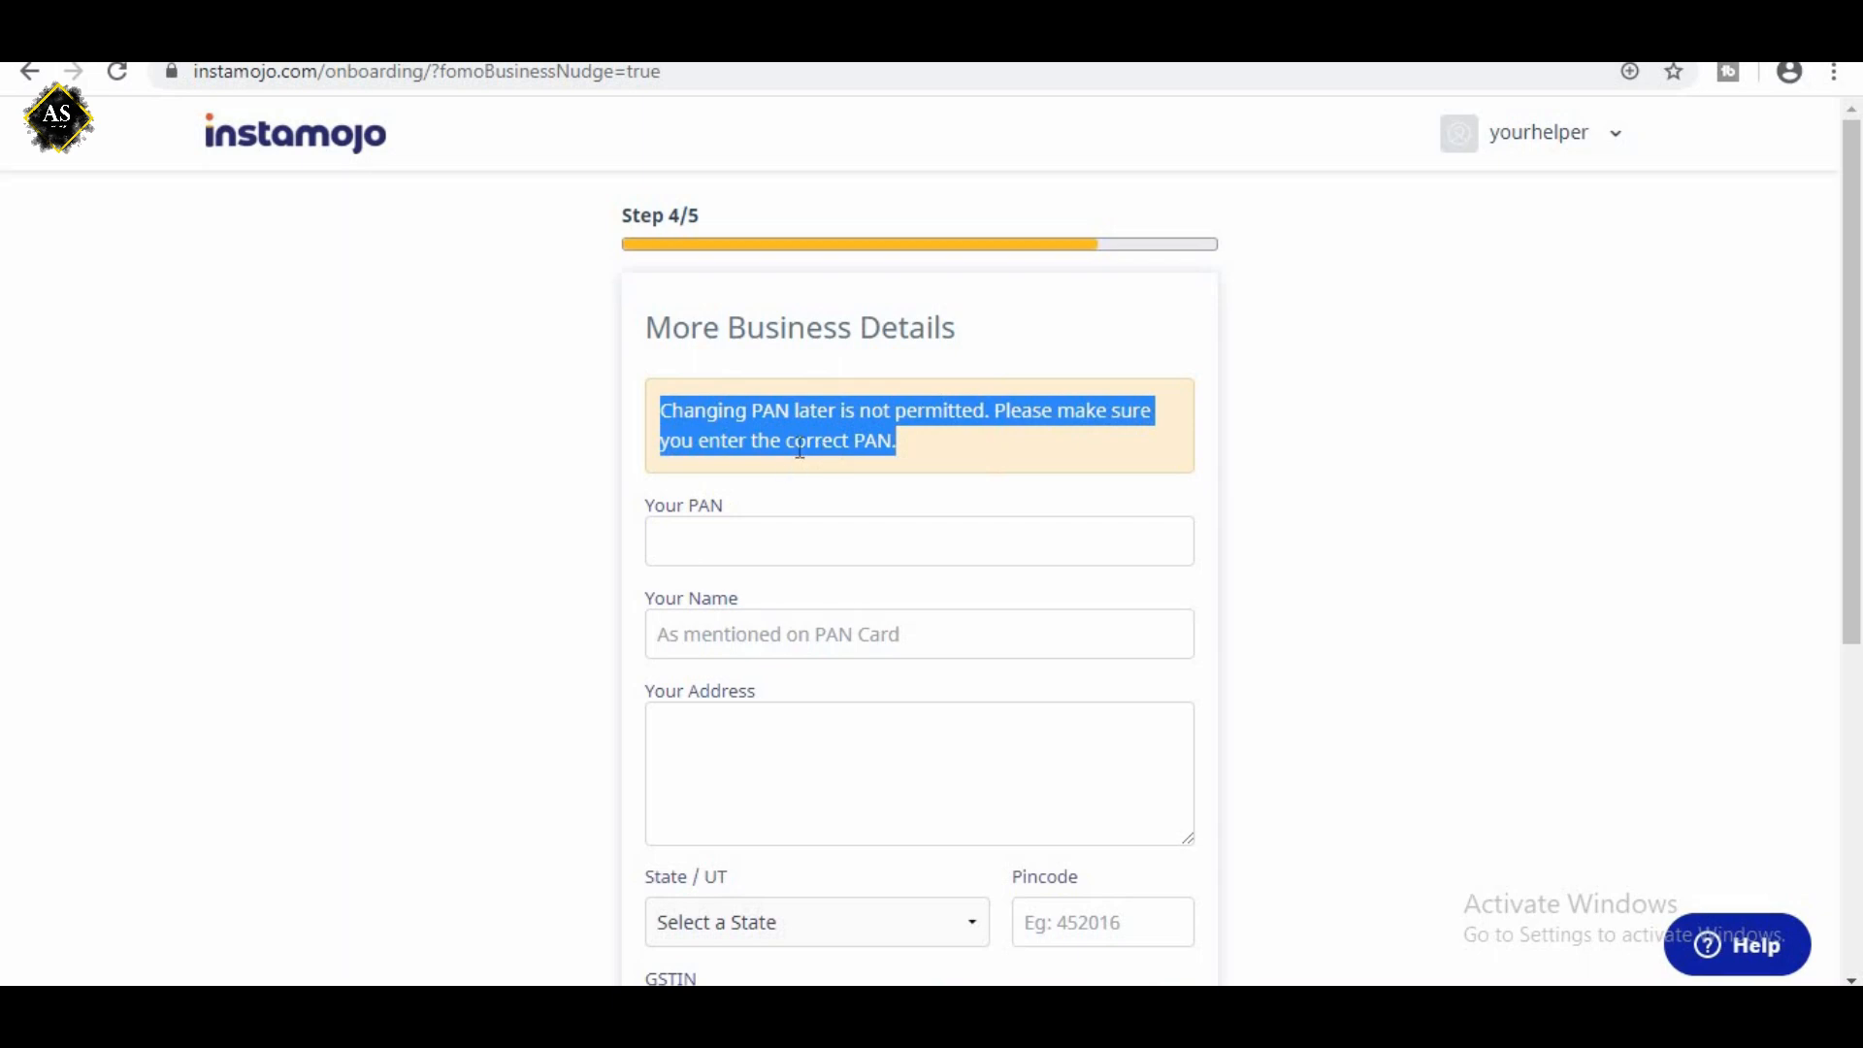
pyautogui.scroll(-1, 800, 444)
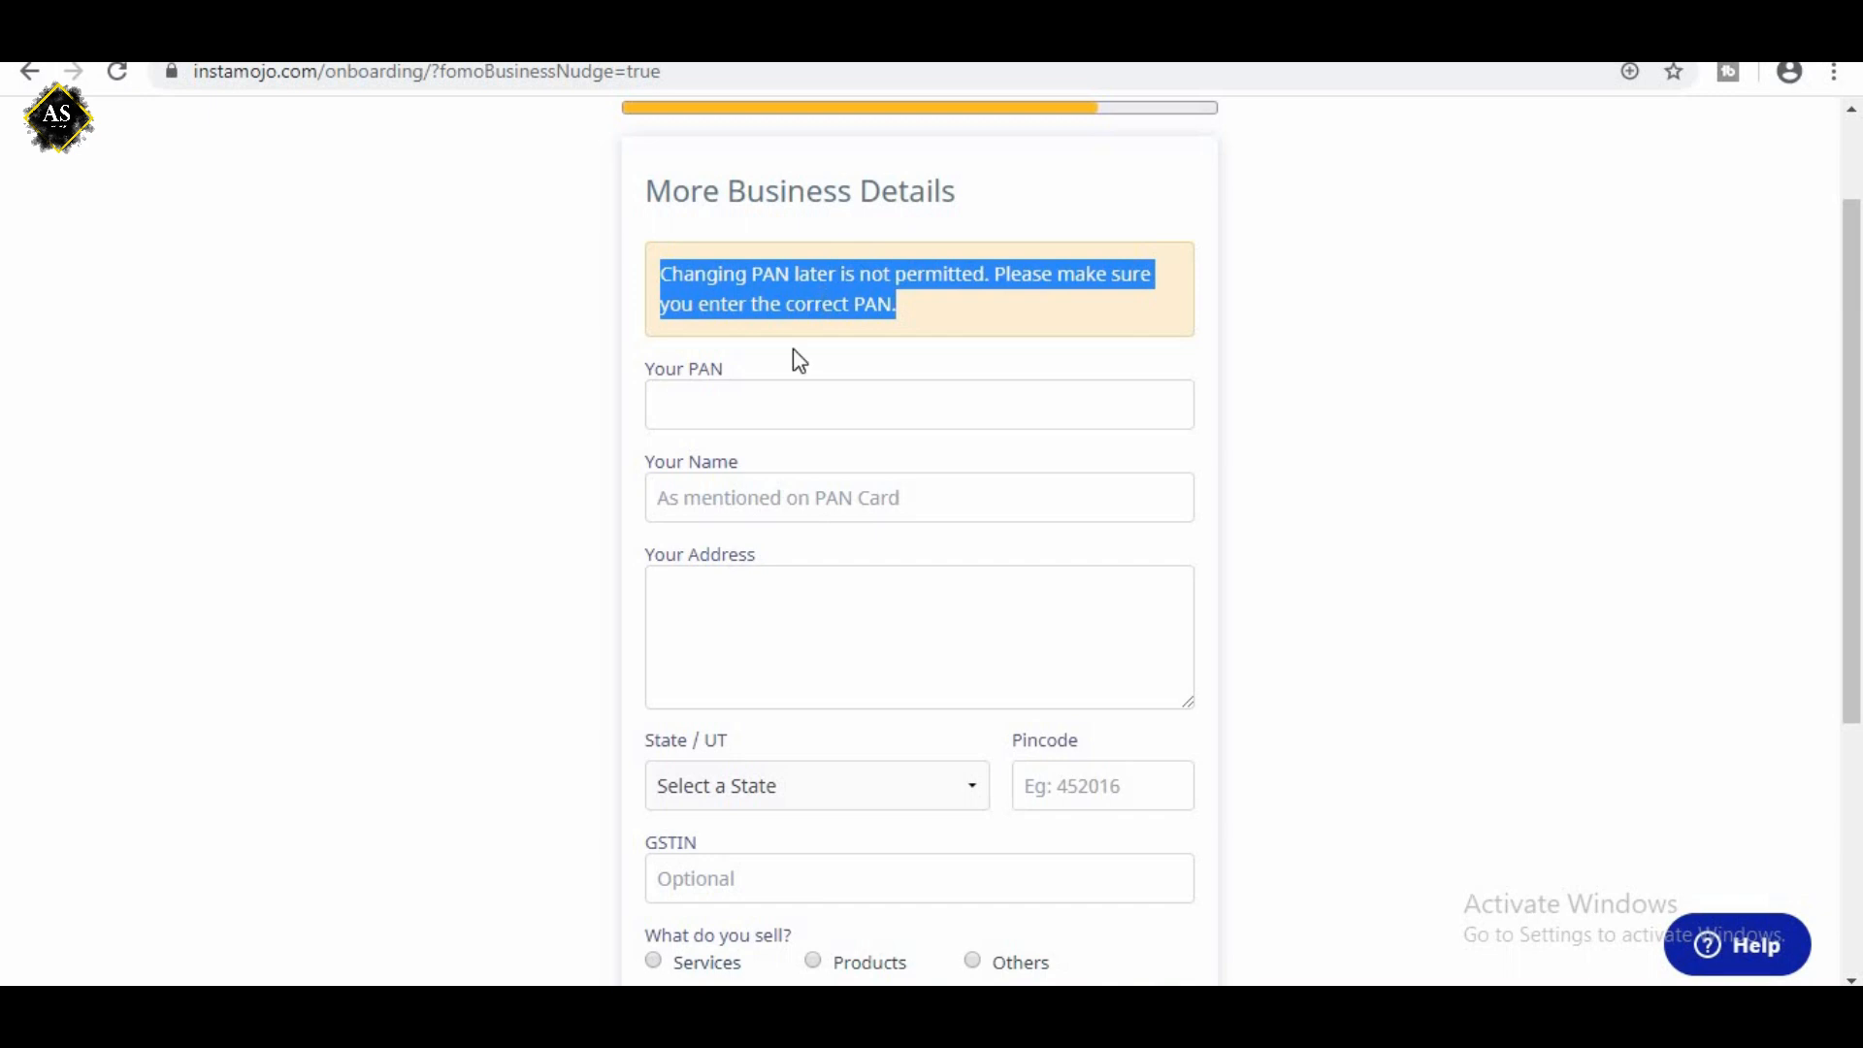
# Look through the PAN, name, address and remaining fields of the More Business Details form.
pyautogui.click(744, 417)
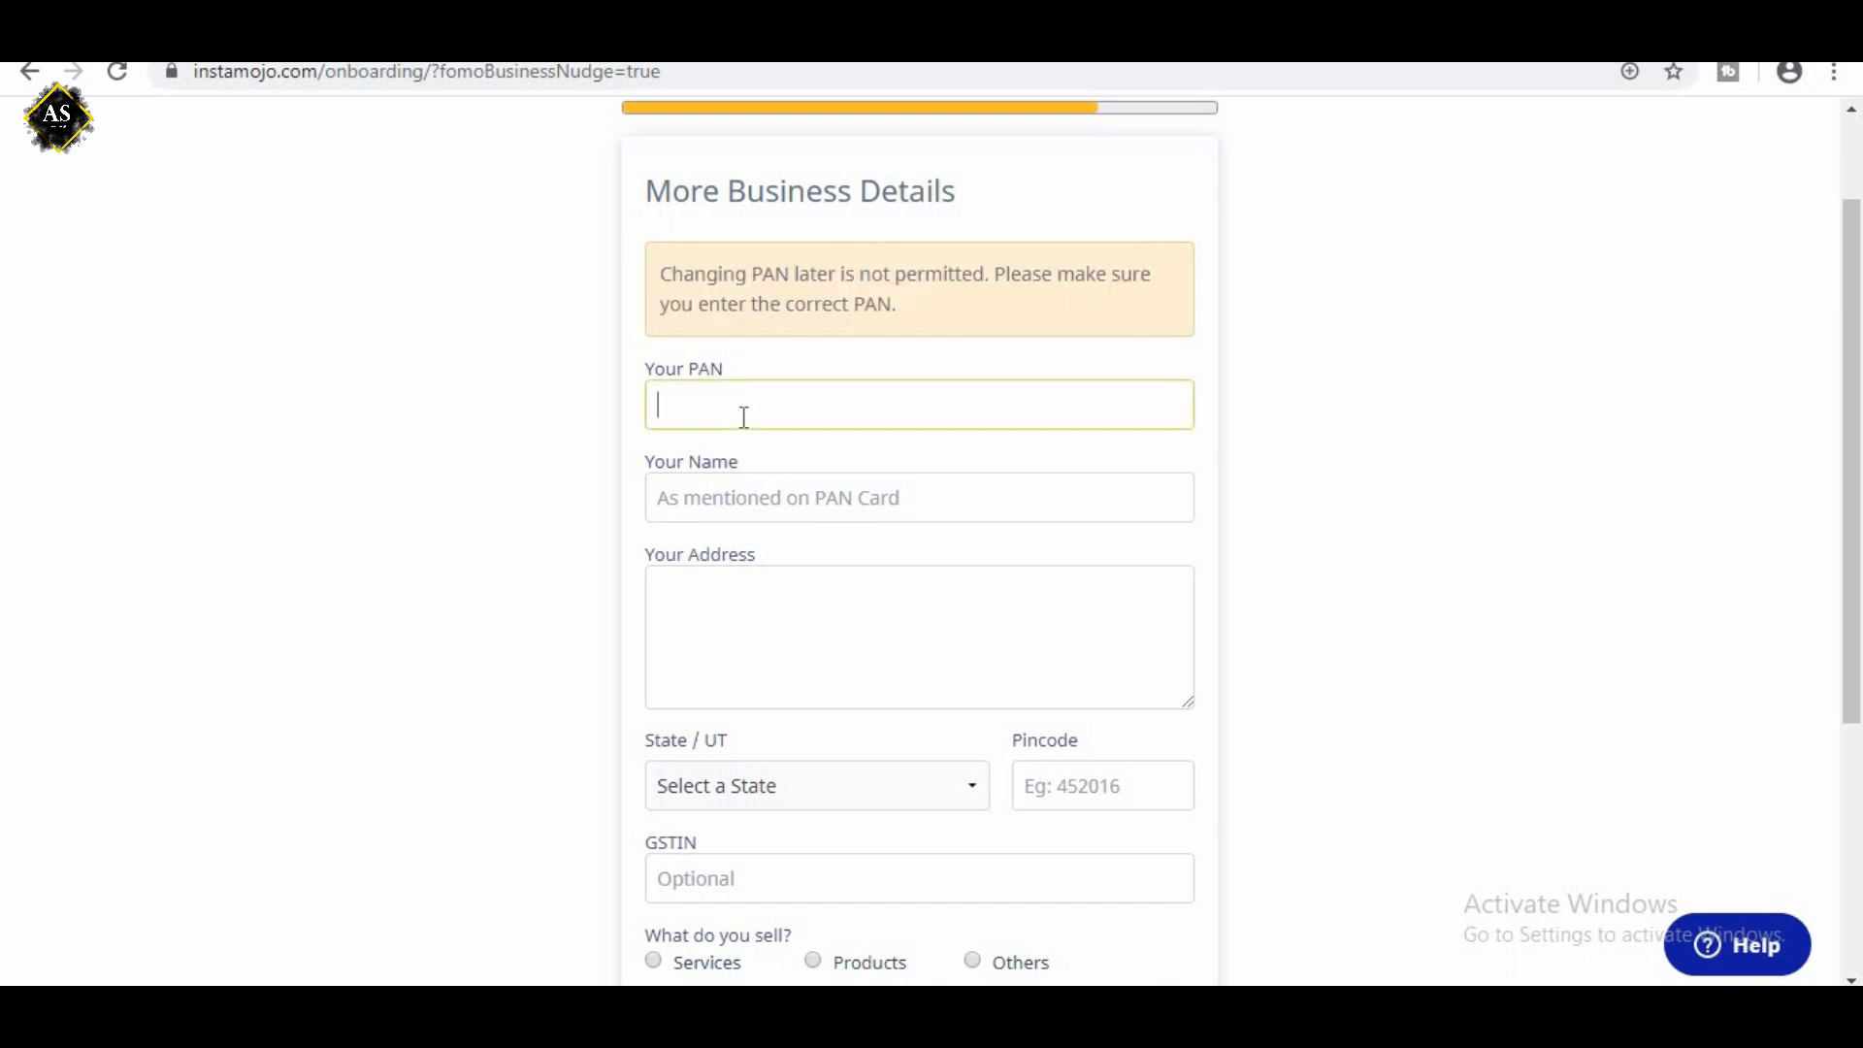
pyautogui.click(721, 499)
pyautogui.scroll(-1, 718, 480)
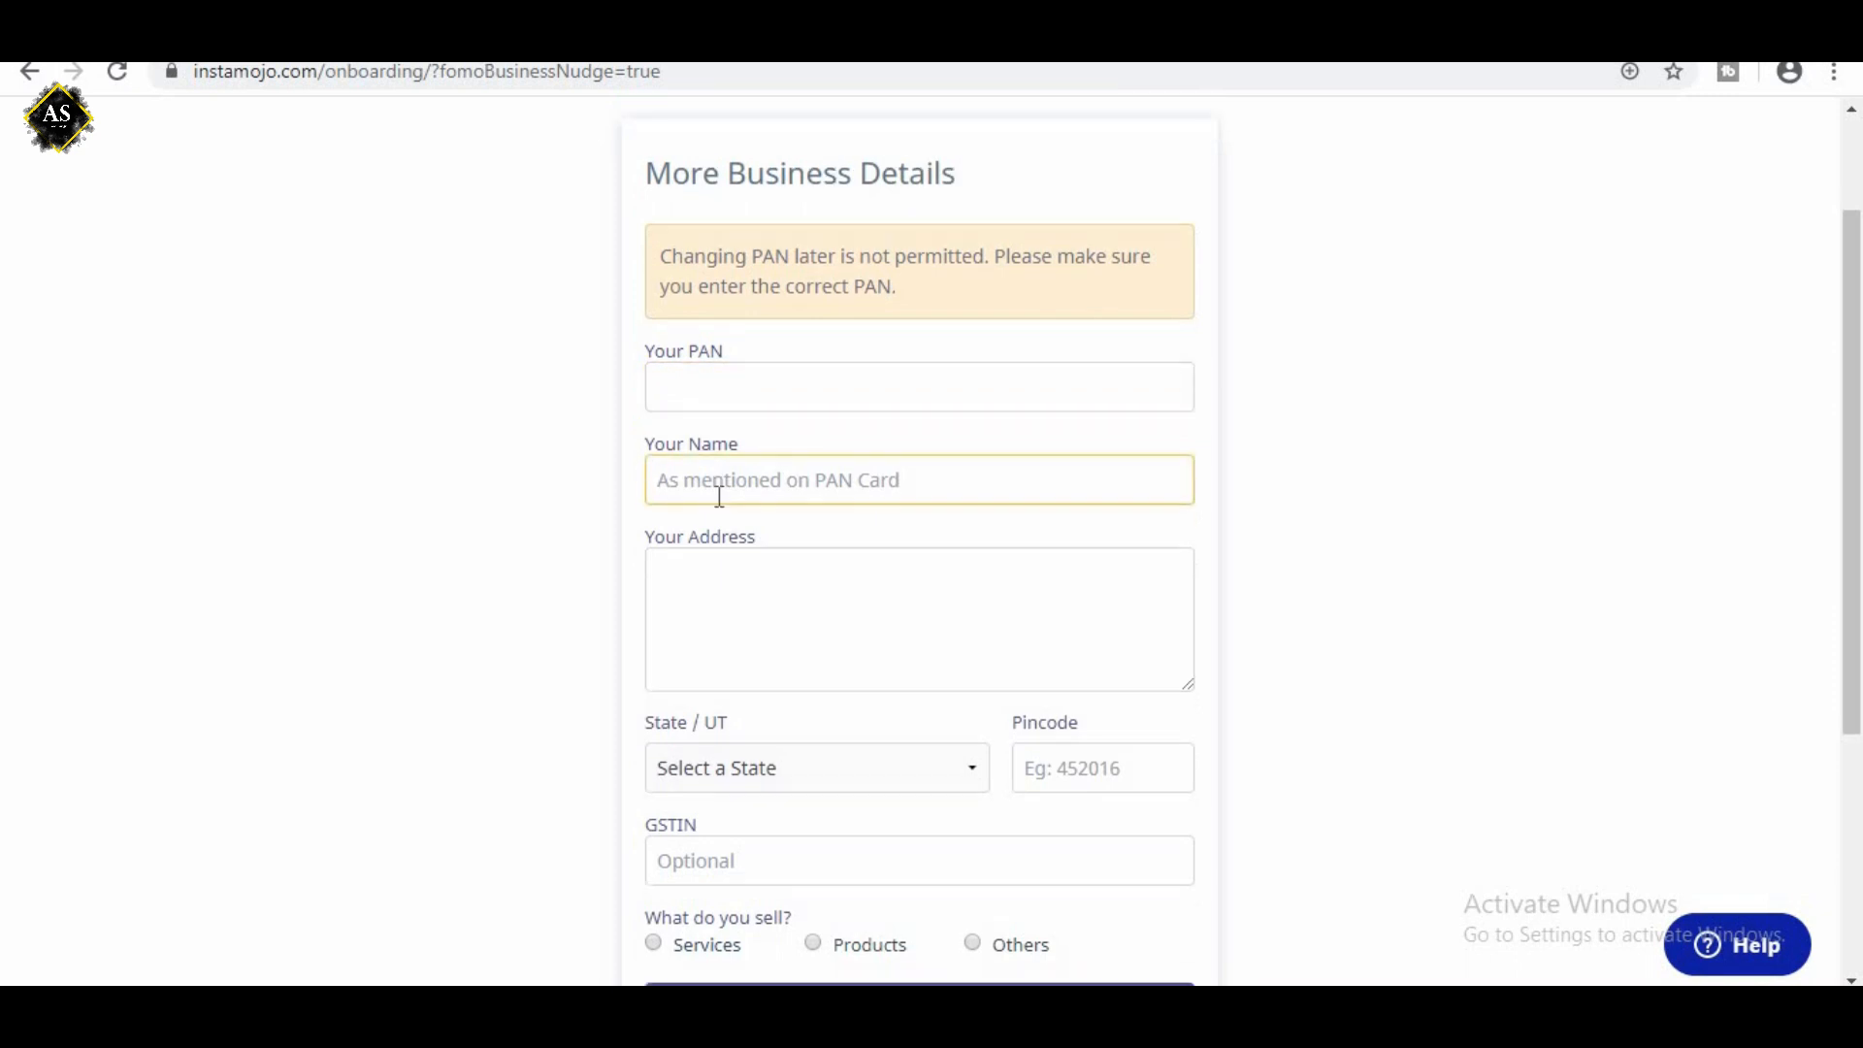
pyautogui.click(770, 450)
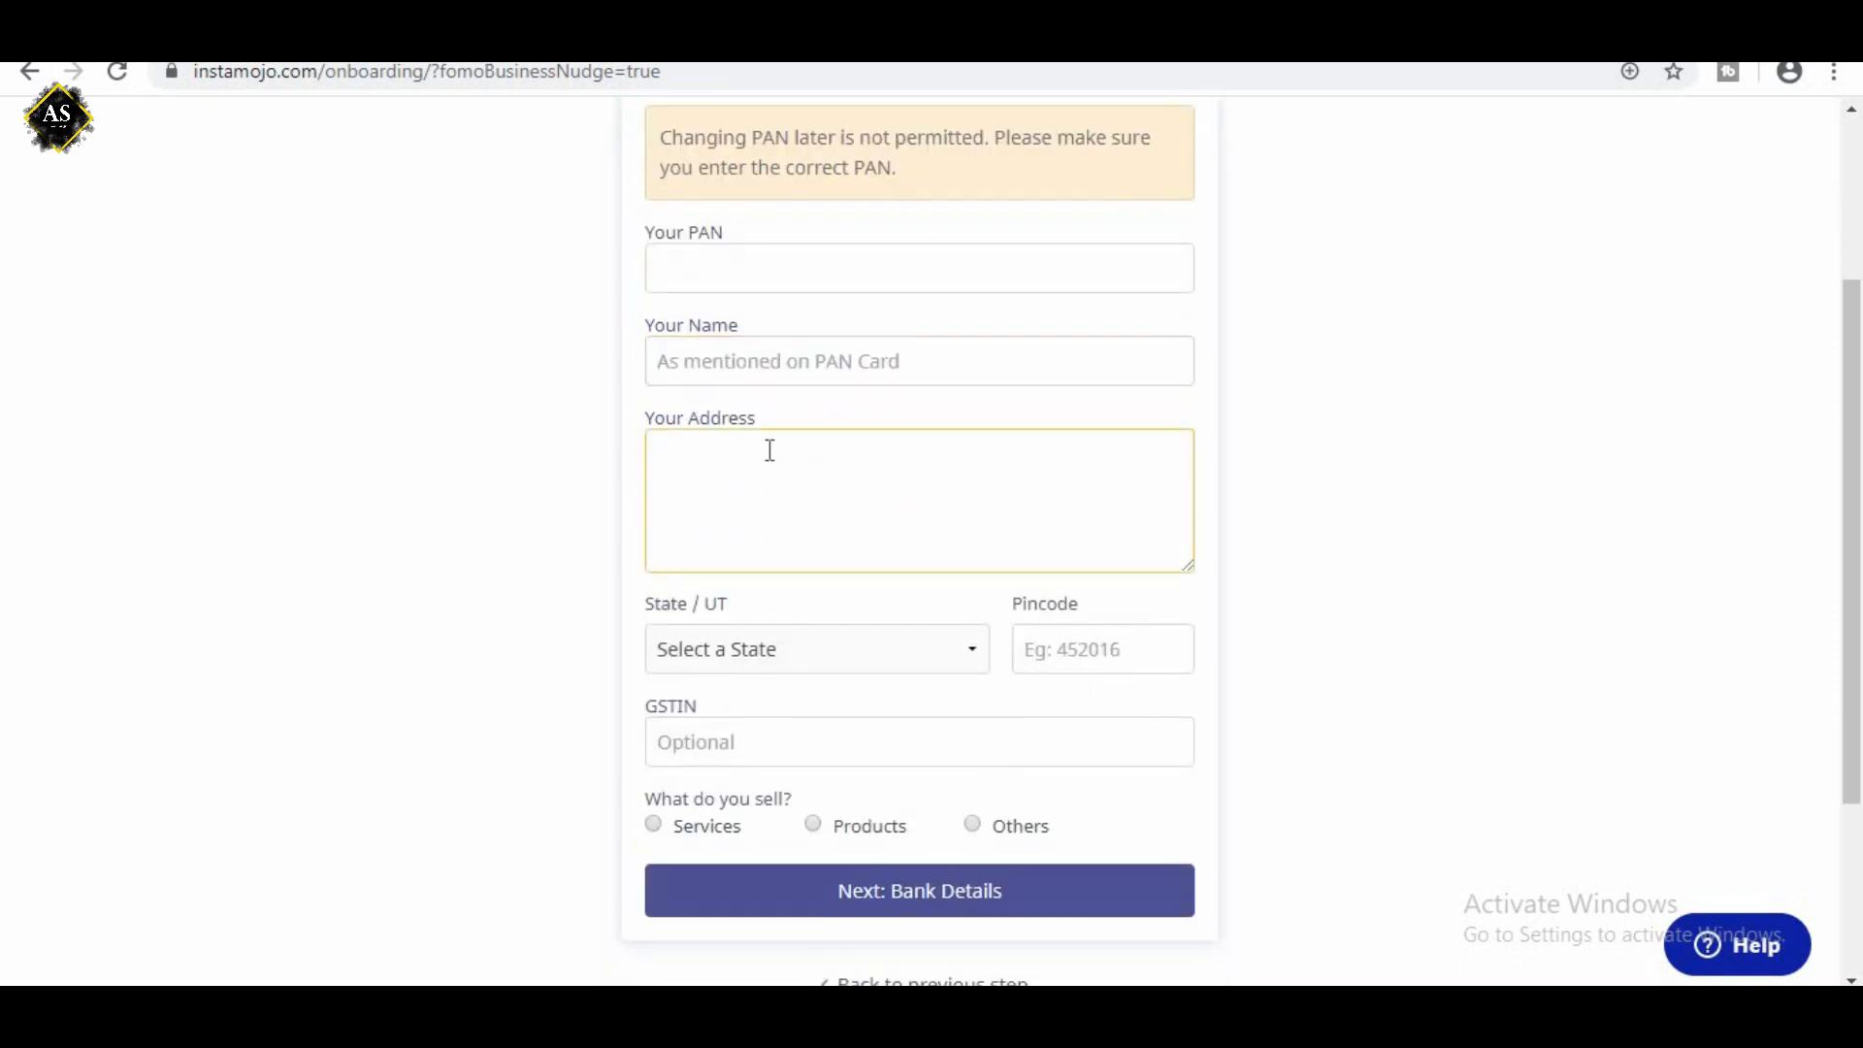
pyautogui.scroll(-1, 770, 450)
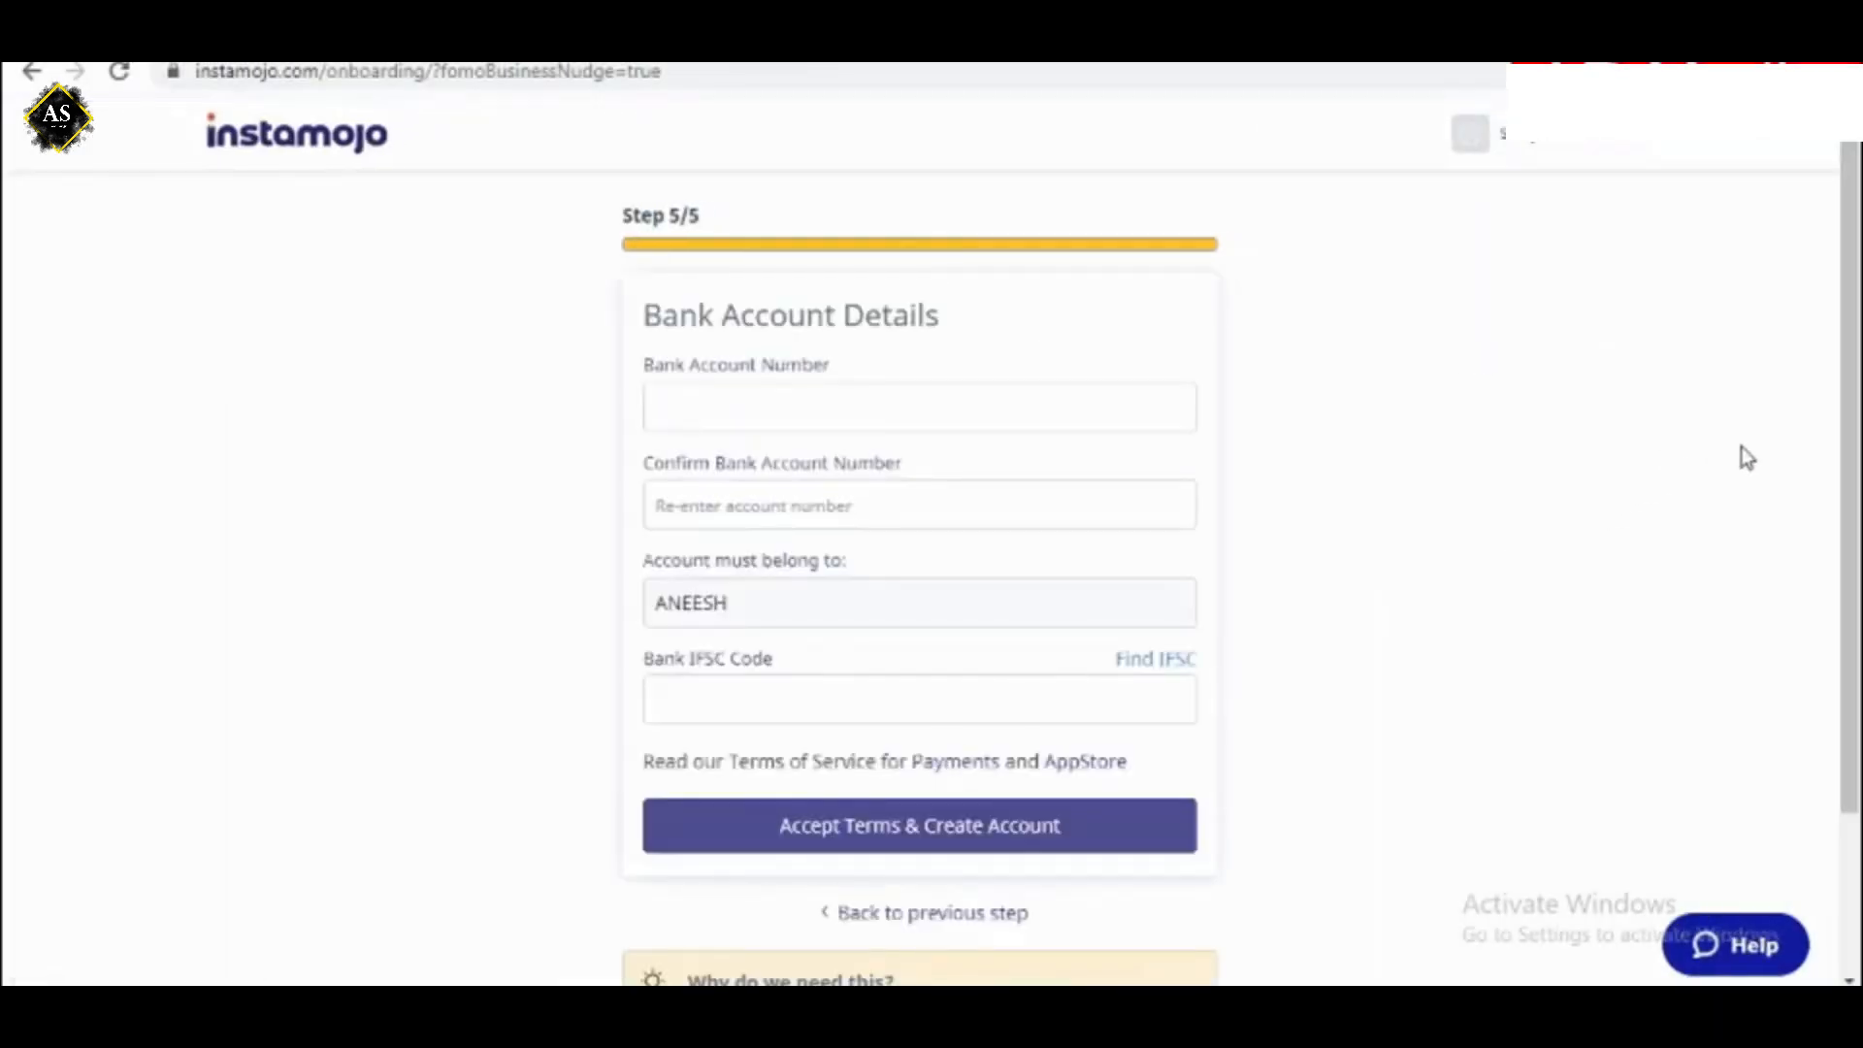
# Enter the bank account number in the Bank Account Details form and re-enter it as confirmation.
pyautogui.moveTo(1849, 483); pyautogui.dragTo(1852, 538)
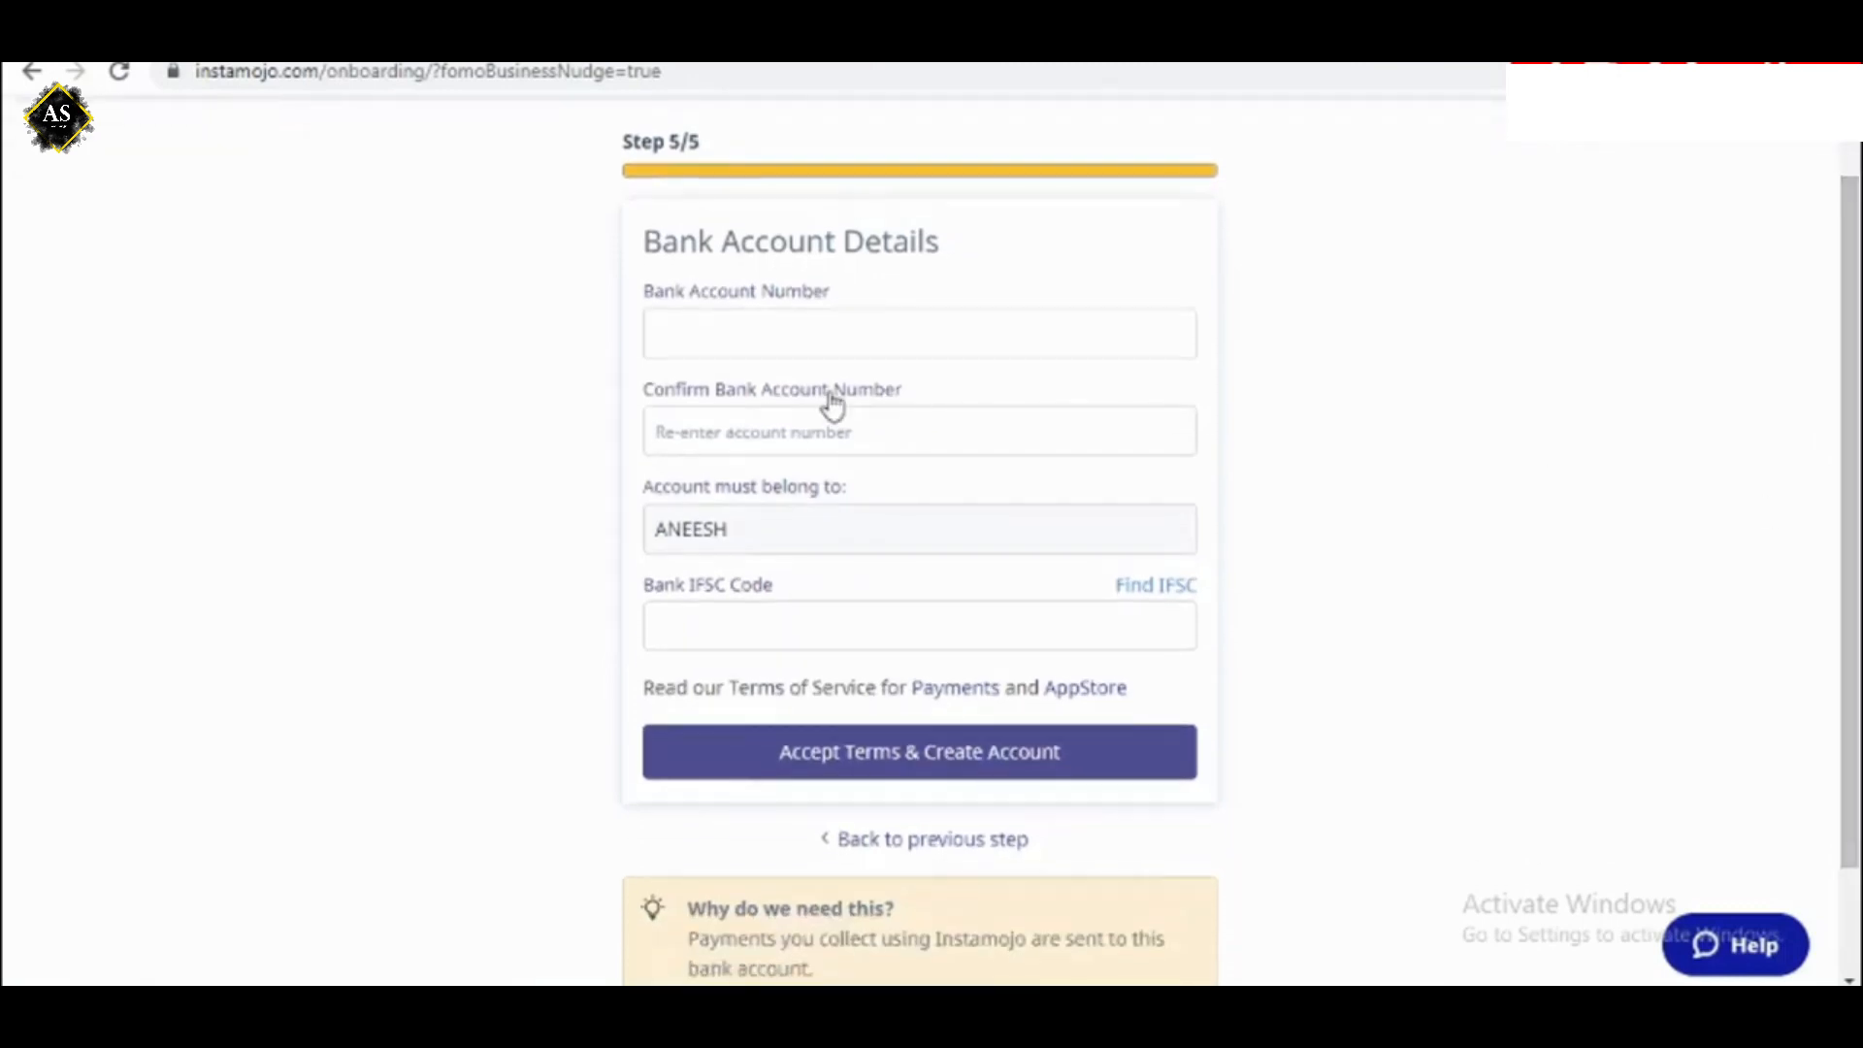
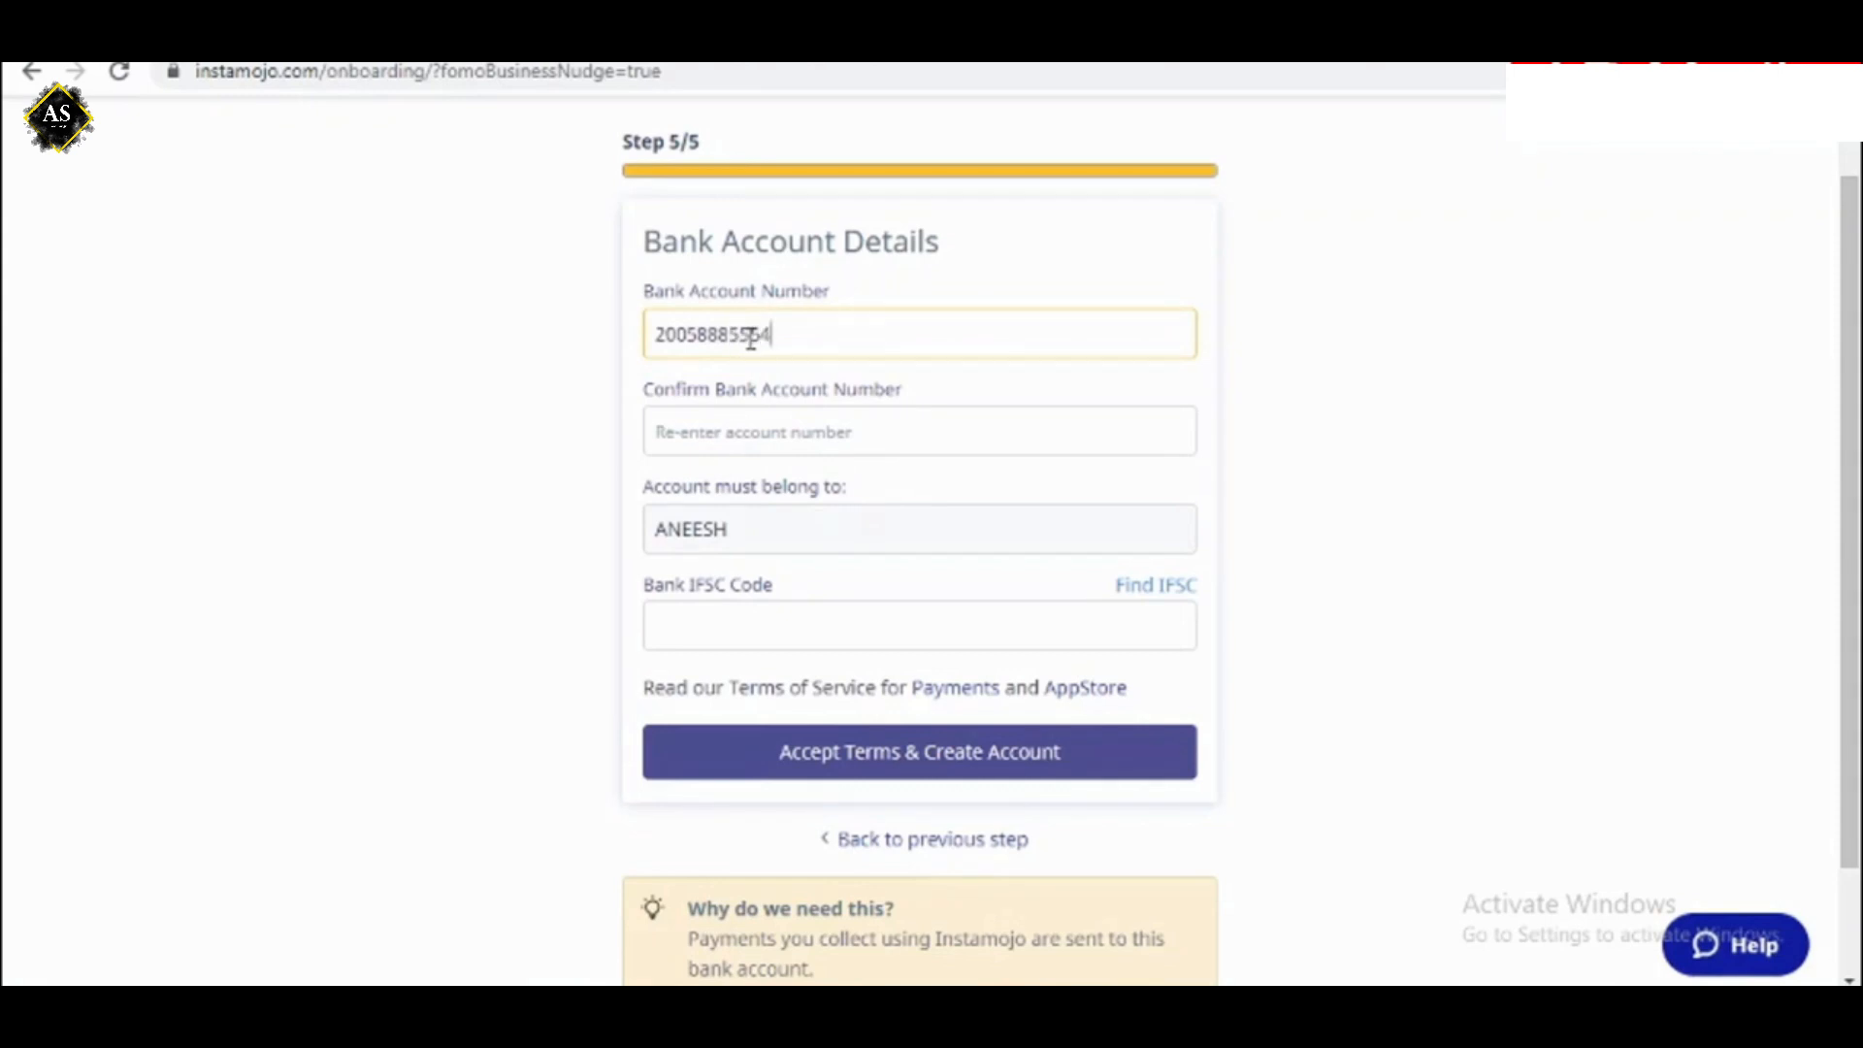
pyautogui.click(698, 447)
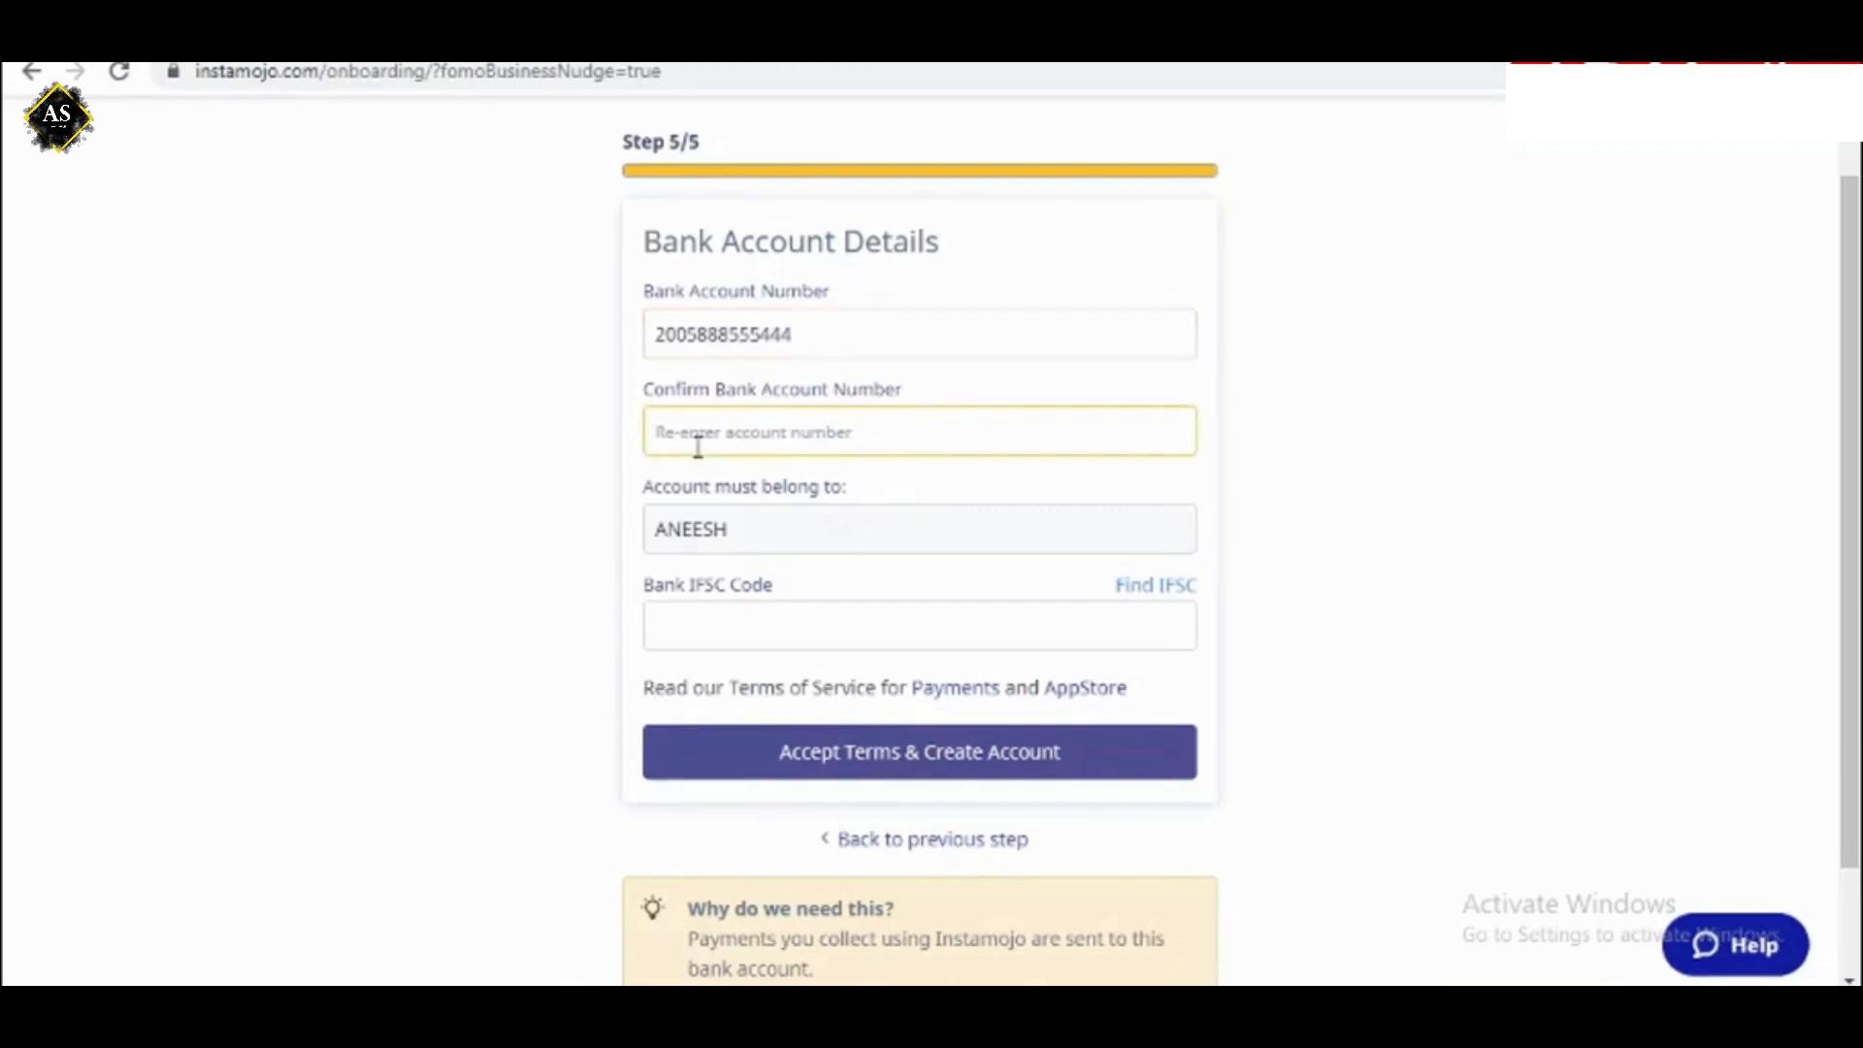
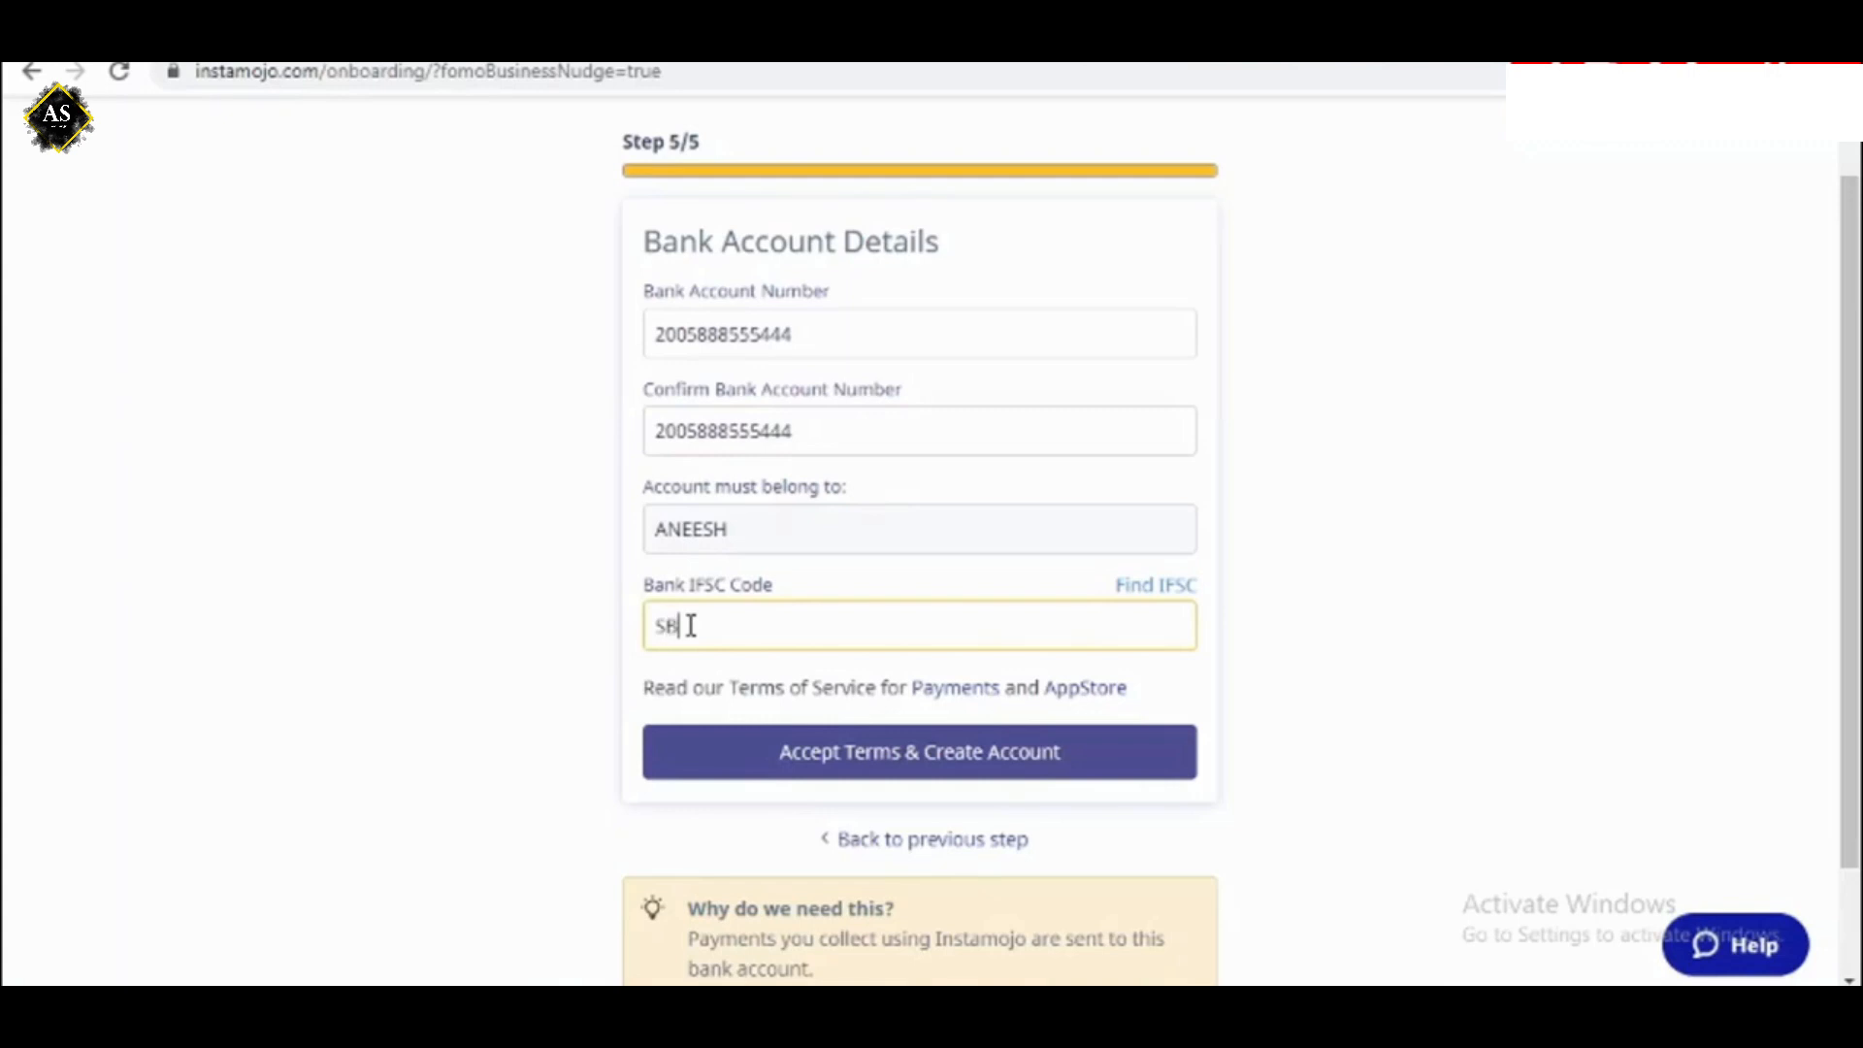
# Enter the bank's IFSC code, then accept the terms and create the account.
pyautogui.press('BackSpace')
pyautogui.press('BackSpace')
pyautogui.press('BackSpace')
pyautogui.write('0005678')
pyautogui.click(835, 759)
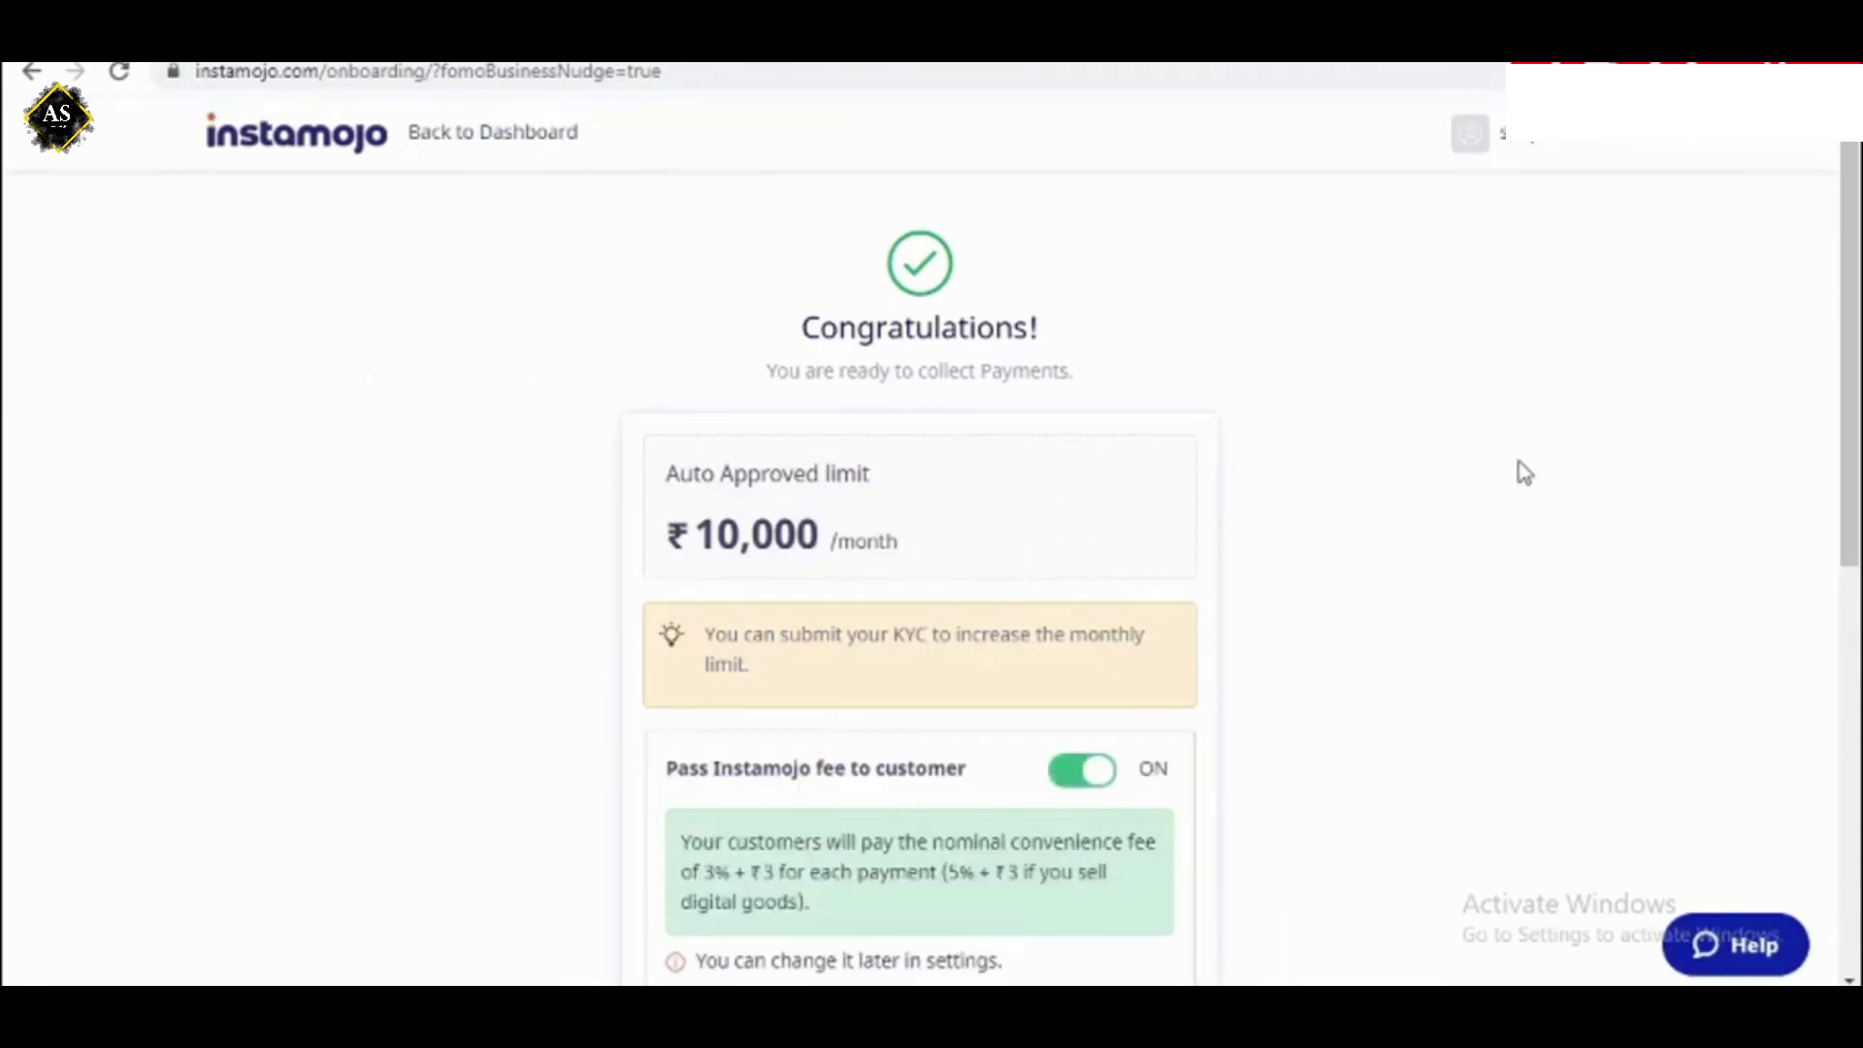
# Turn off passing the Instamojo fee to the customer and continue to the dashboard.
pyautogui.click(1092, 773)
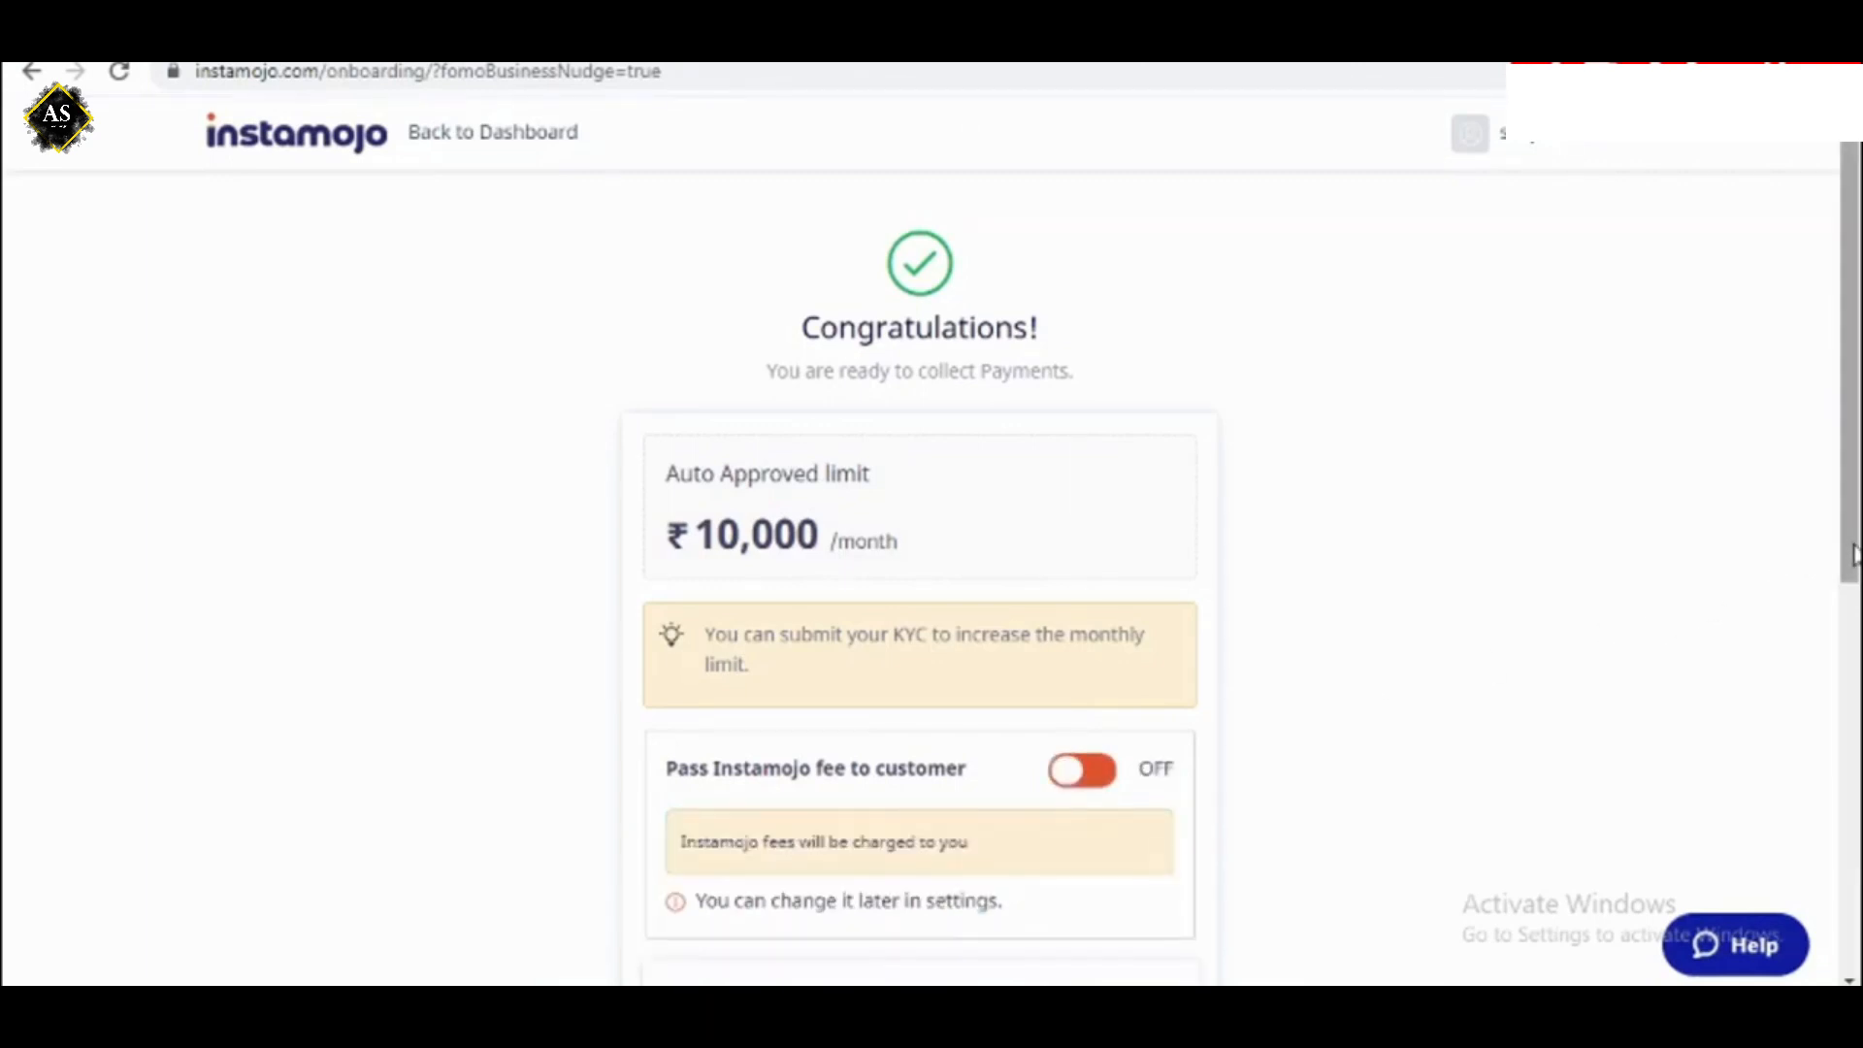
pyautogui.moveTo(1849, 558); pyautogui.dragTo(1849, 922)
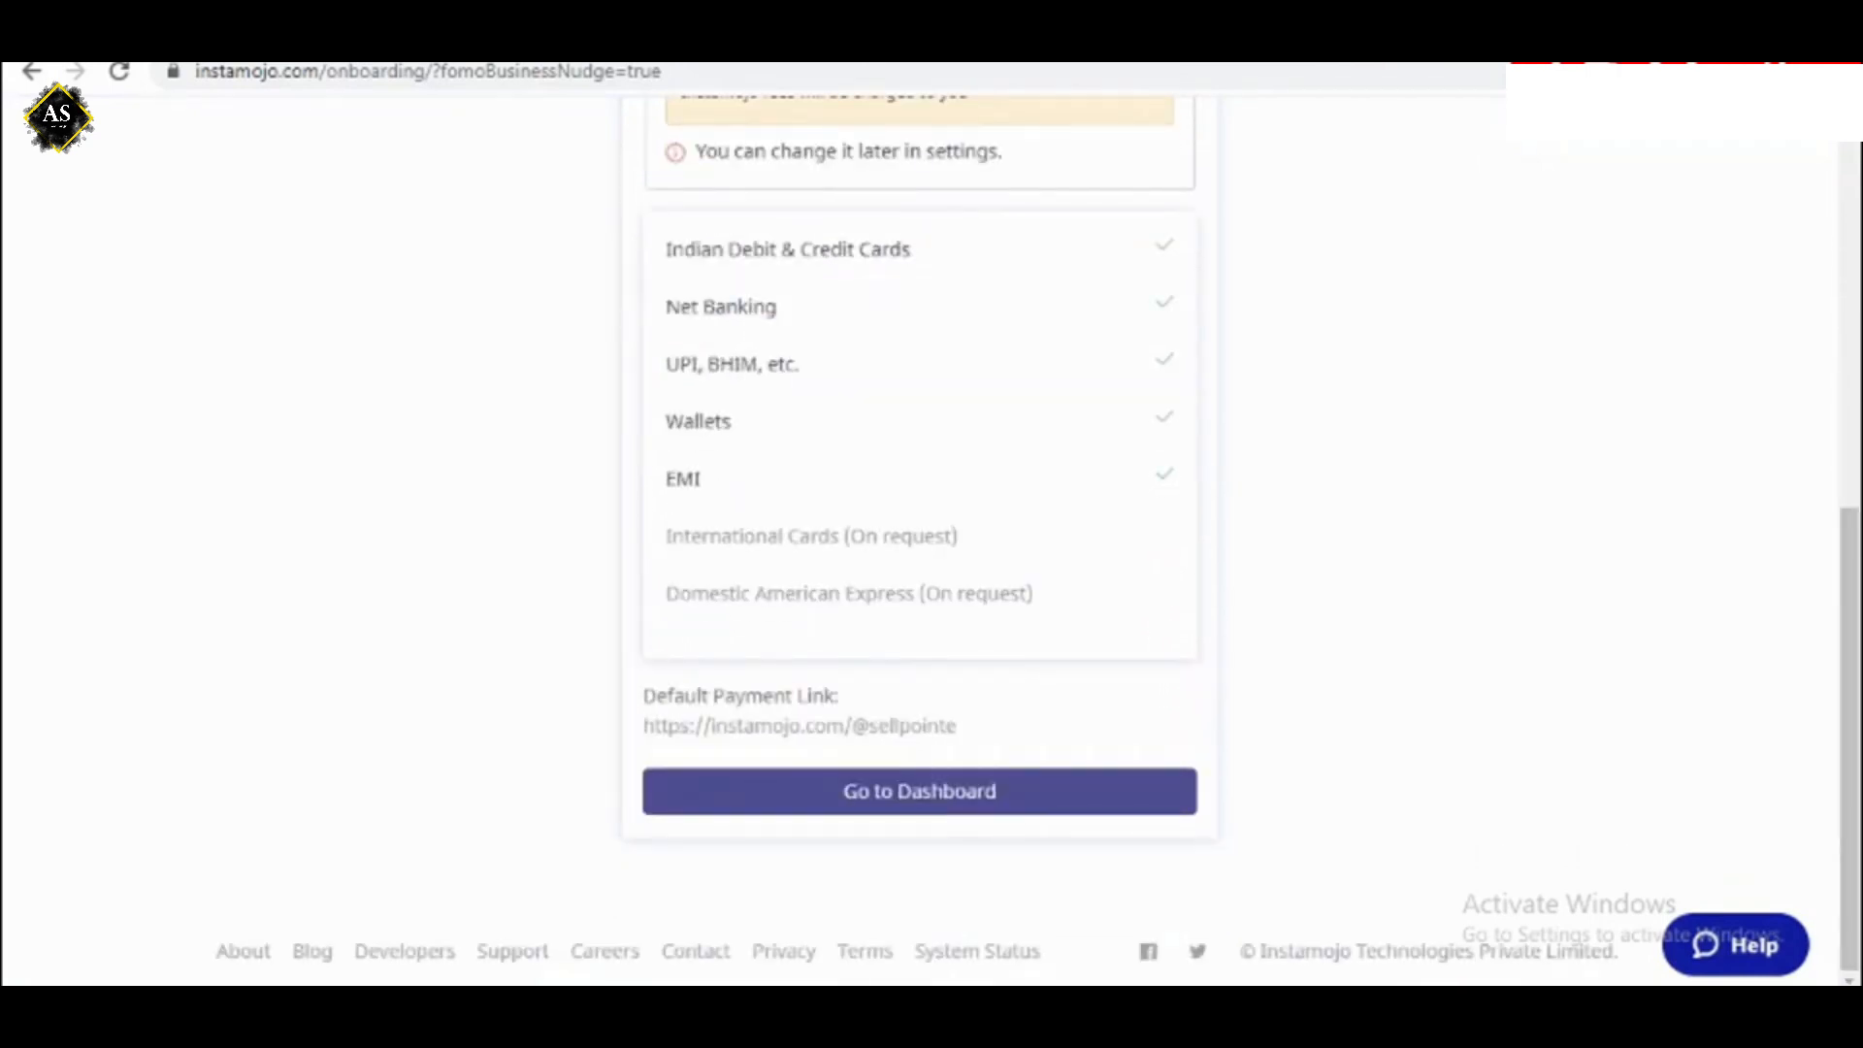
pyautogui.click(928, 803)
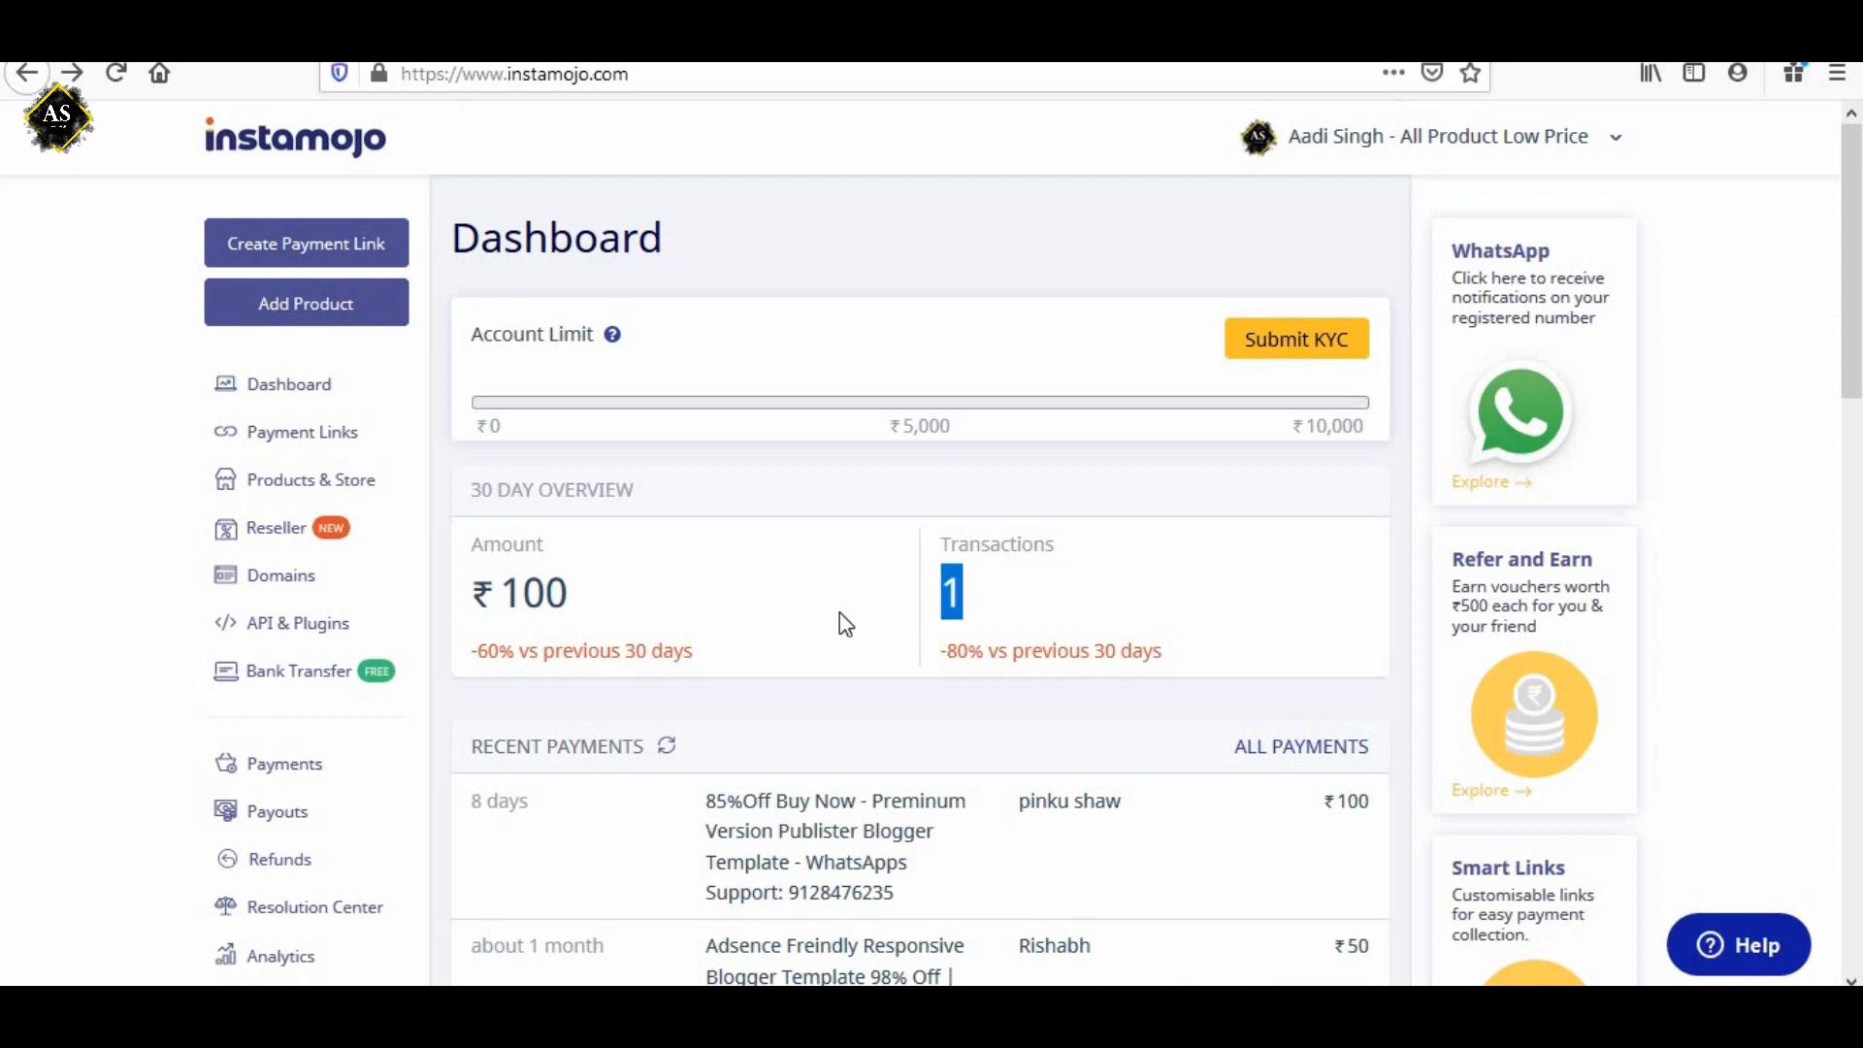
# Check the 30-day amount on the dashboard and open the account's online store.
pyautogui.moveTo(524, 592); pyautogui.dragTo(621, 596)
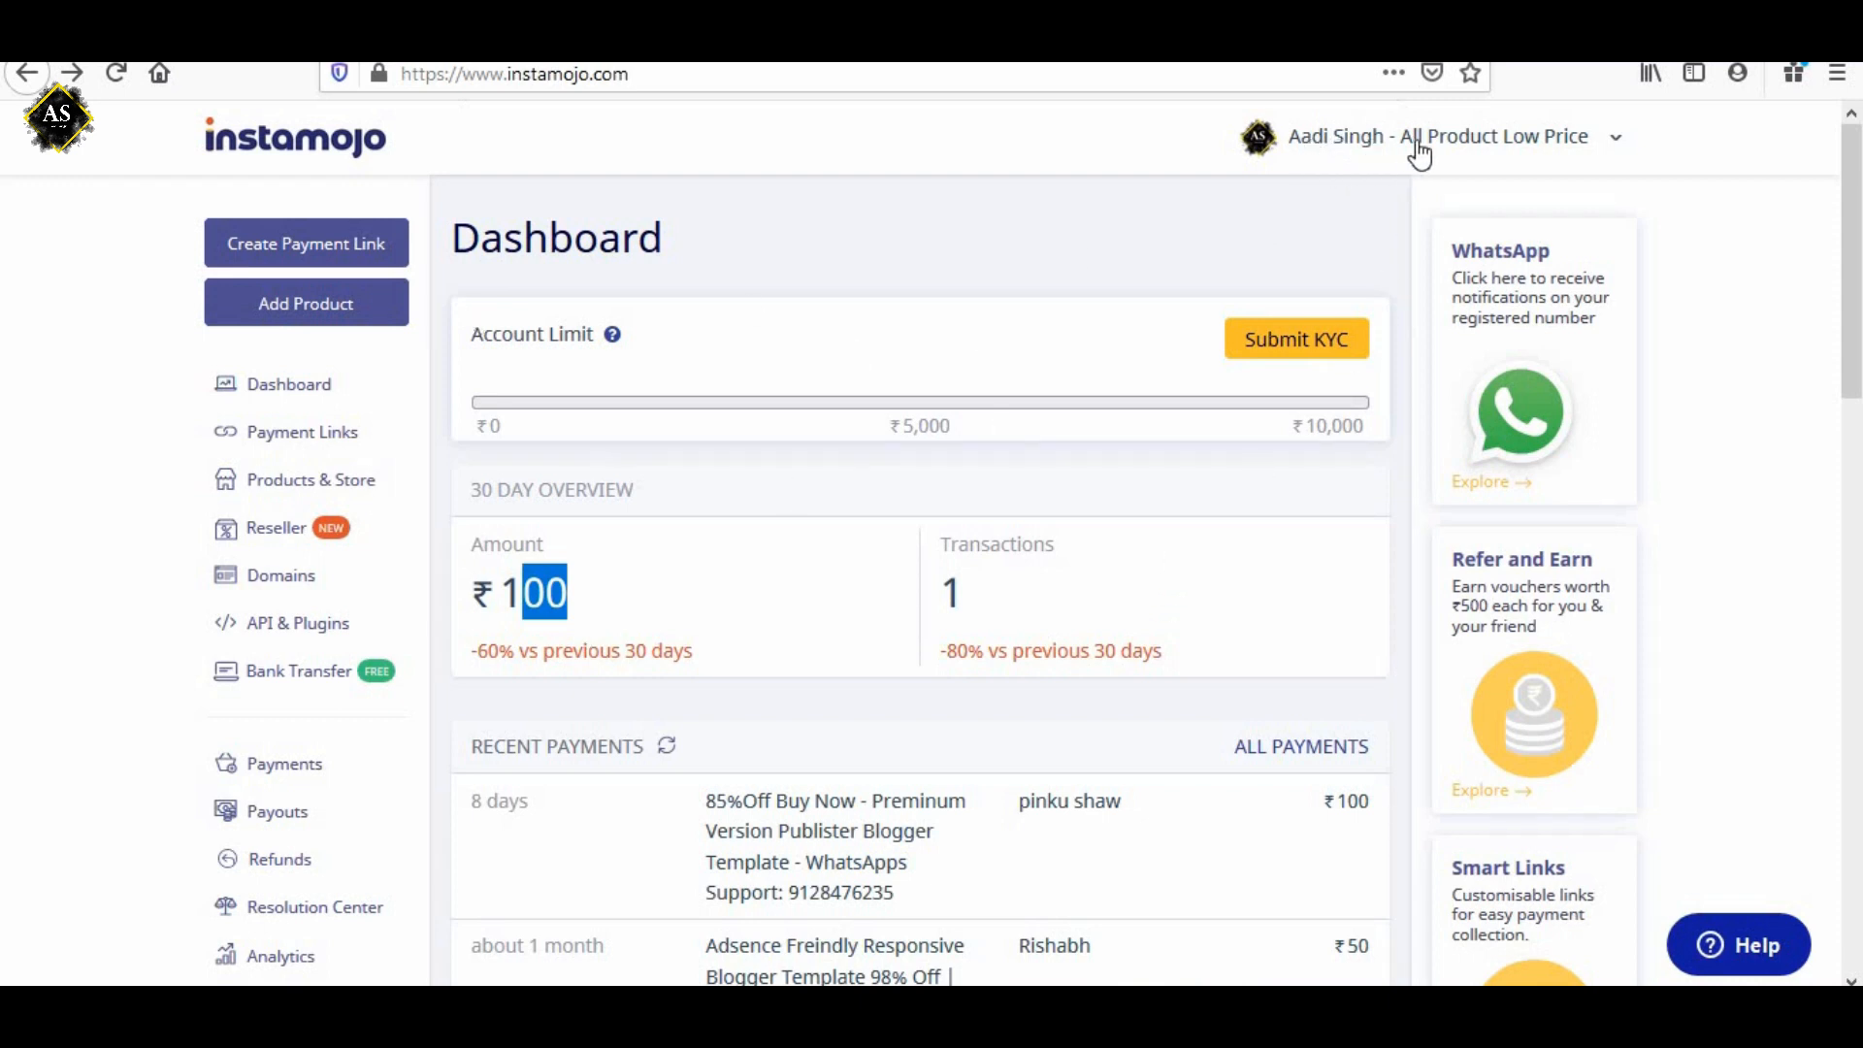
pyautogui.click(1364, 147)
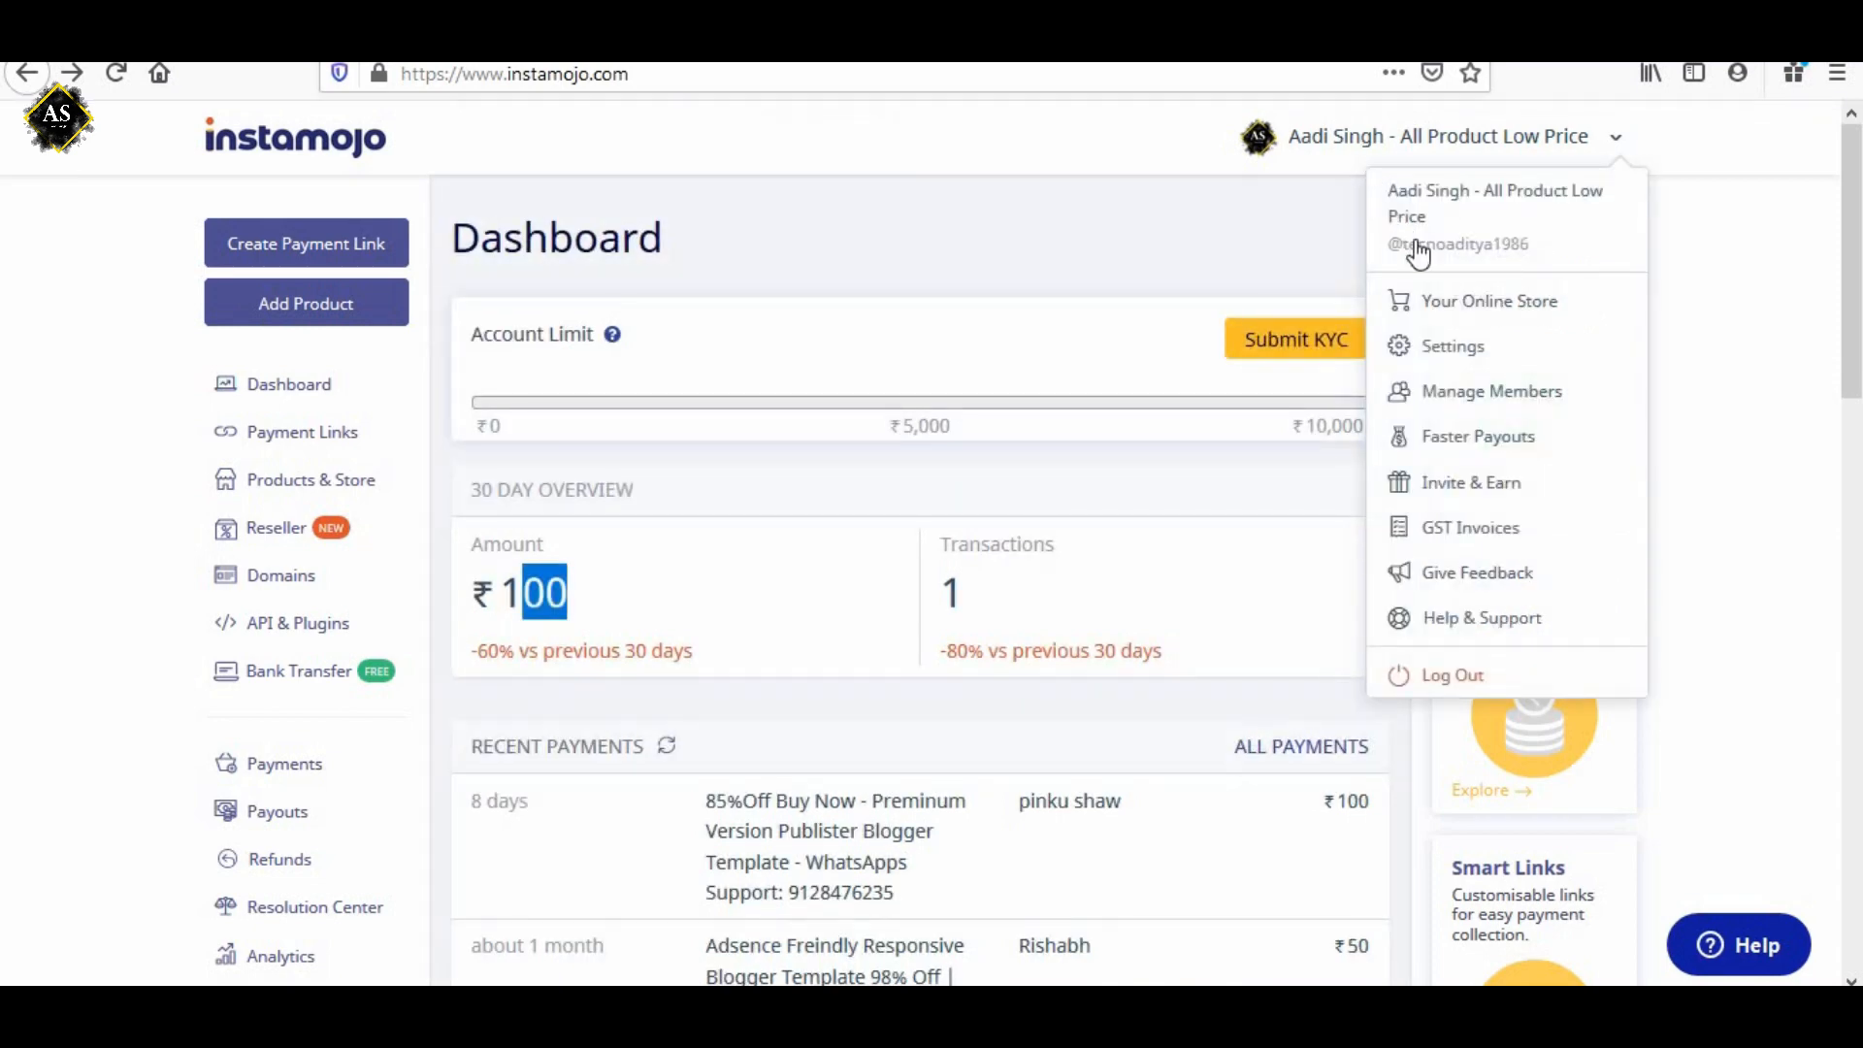
pyautogui.click(1508, 306)
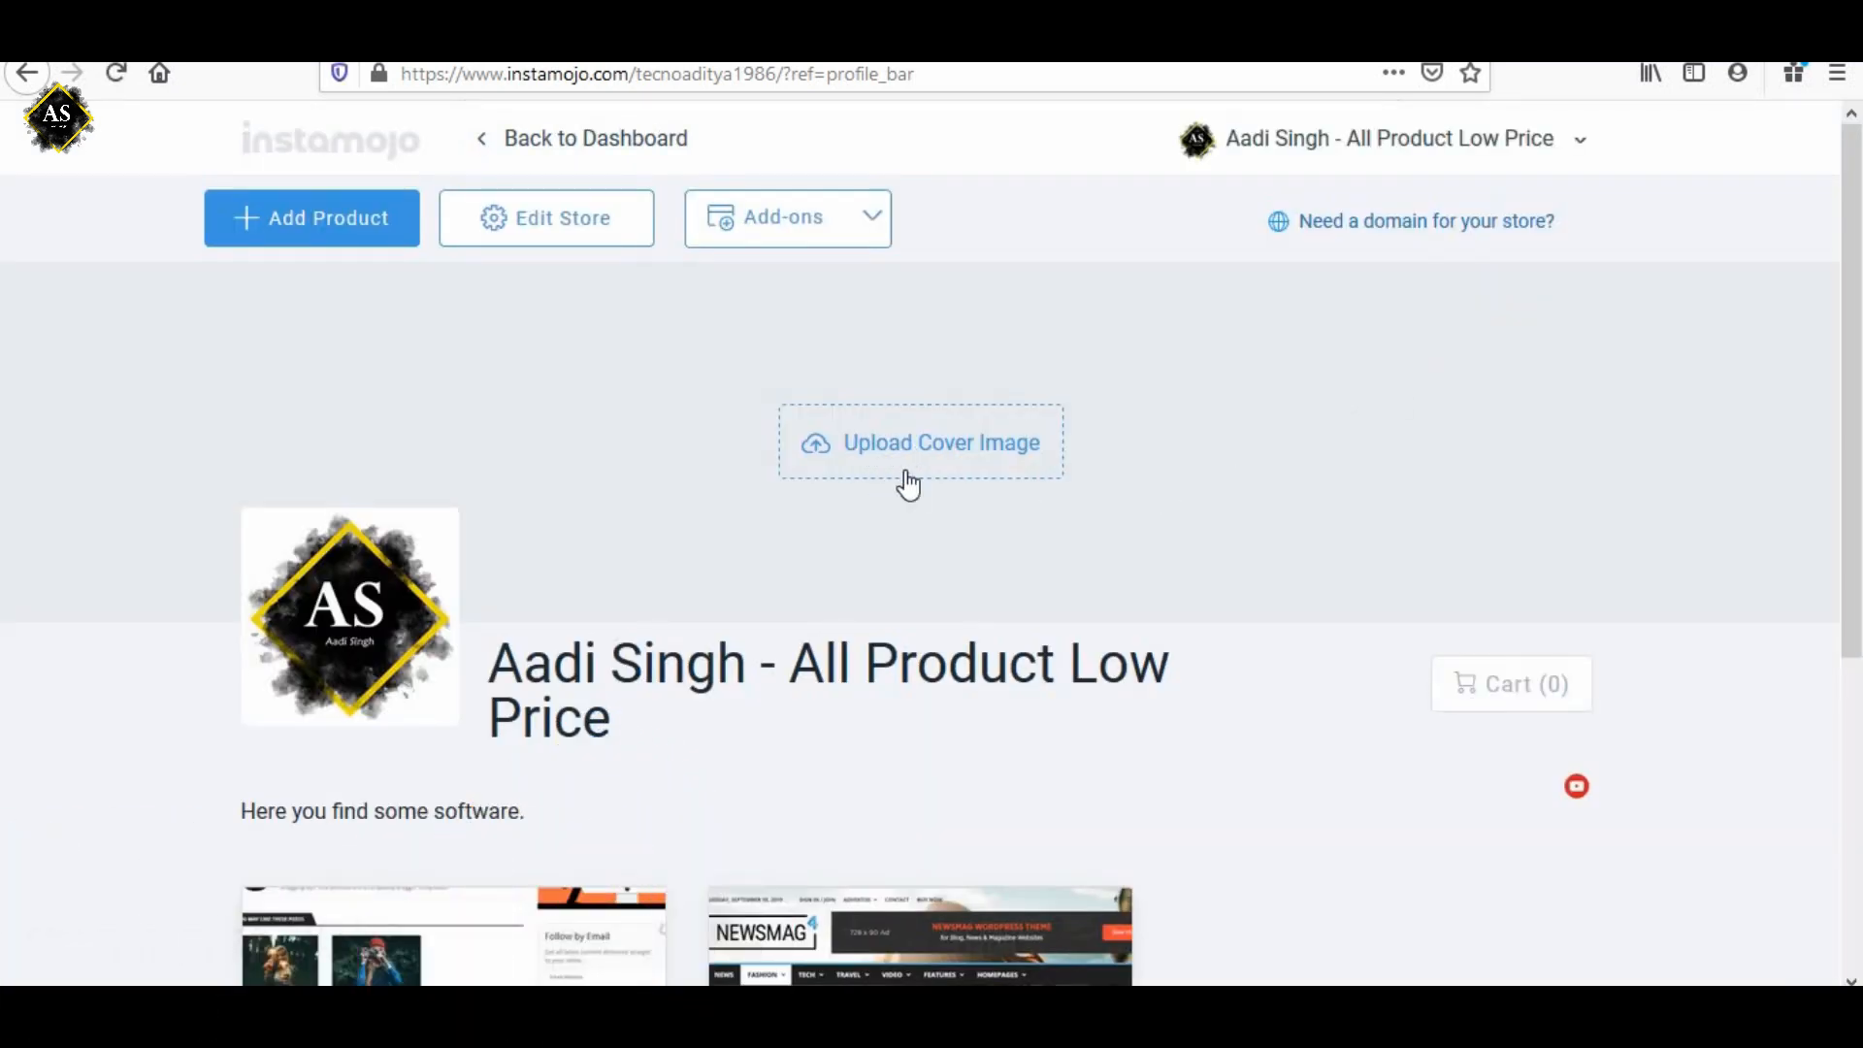
# Check the cover image's size and file limits, close the store editor without uploading, and look over the store page.
pyautogui.click(1025, 451)
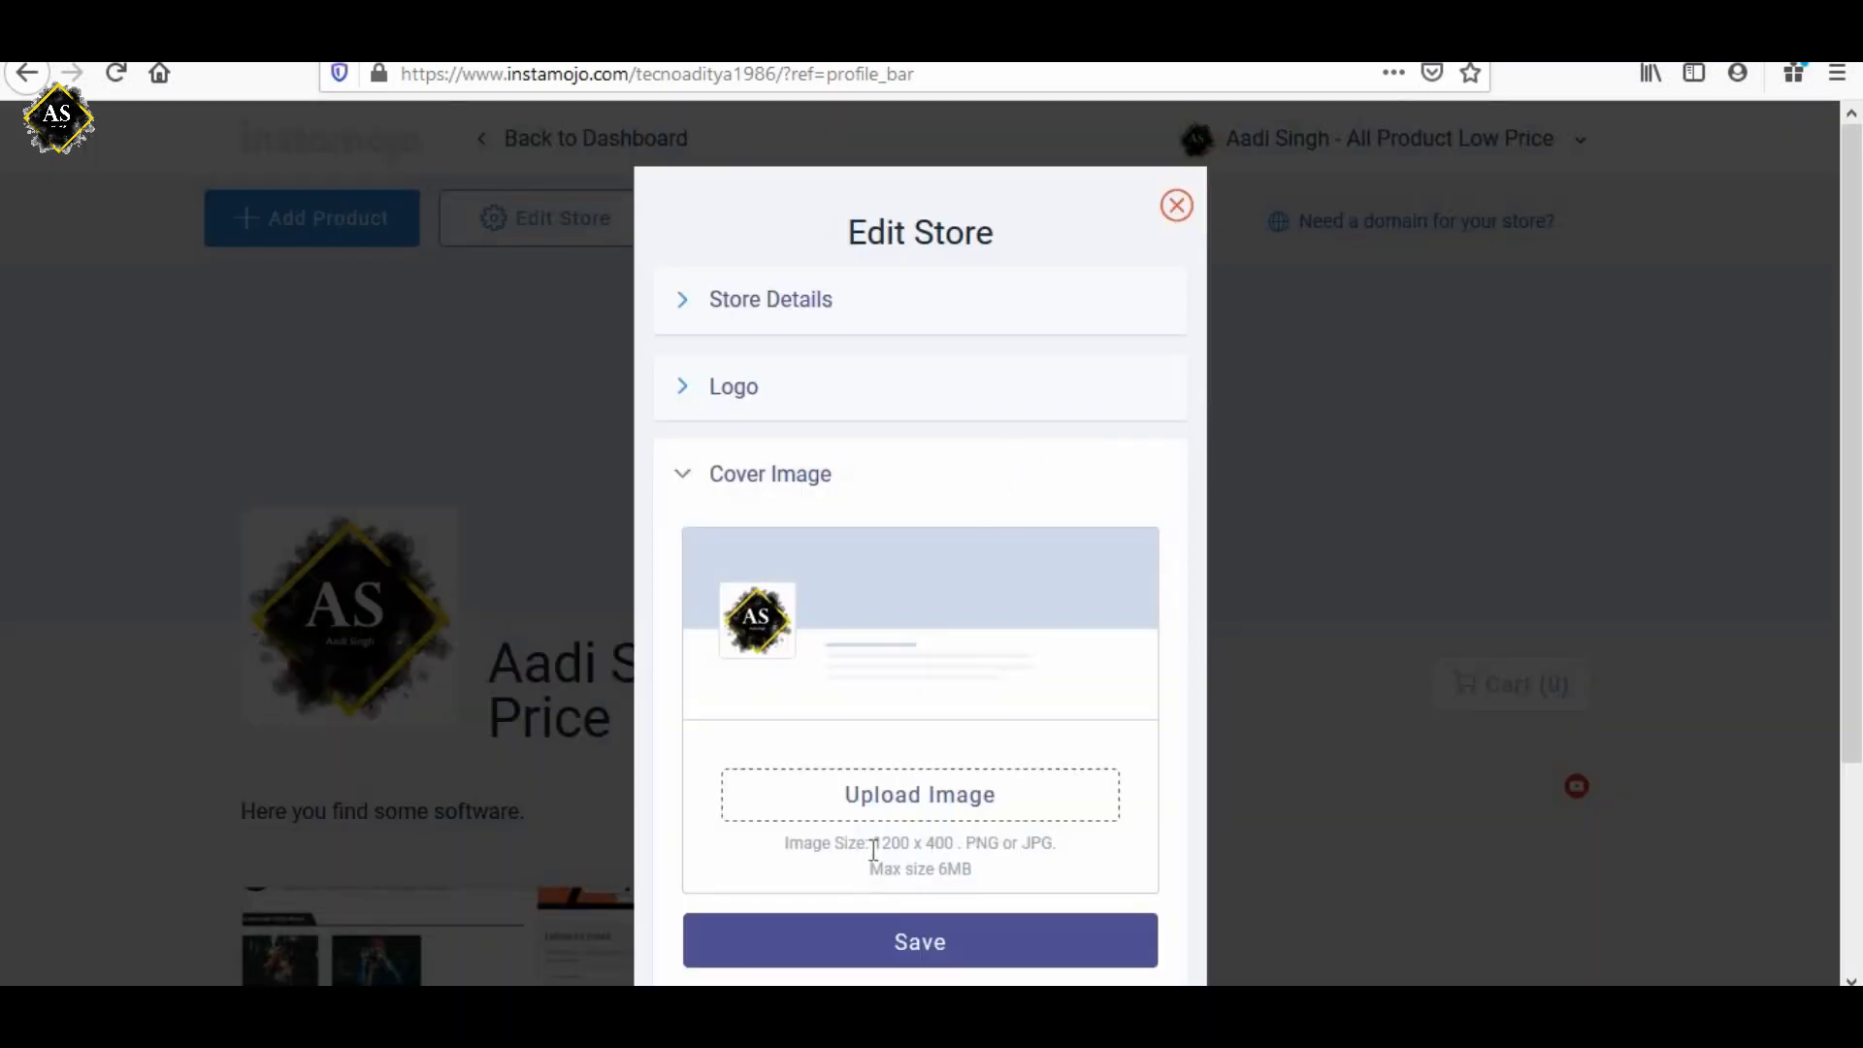
pyautogui.moveTo(873, 850); pyautogui.dragTo(964, 855)
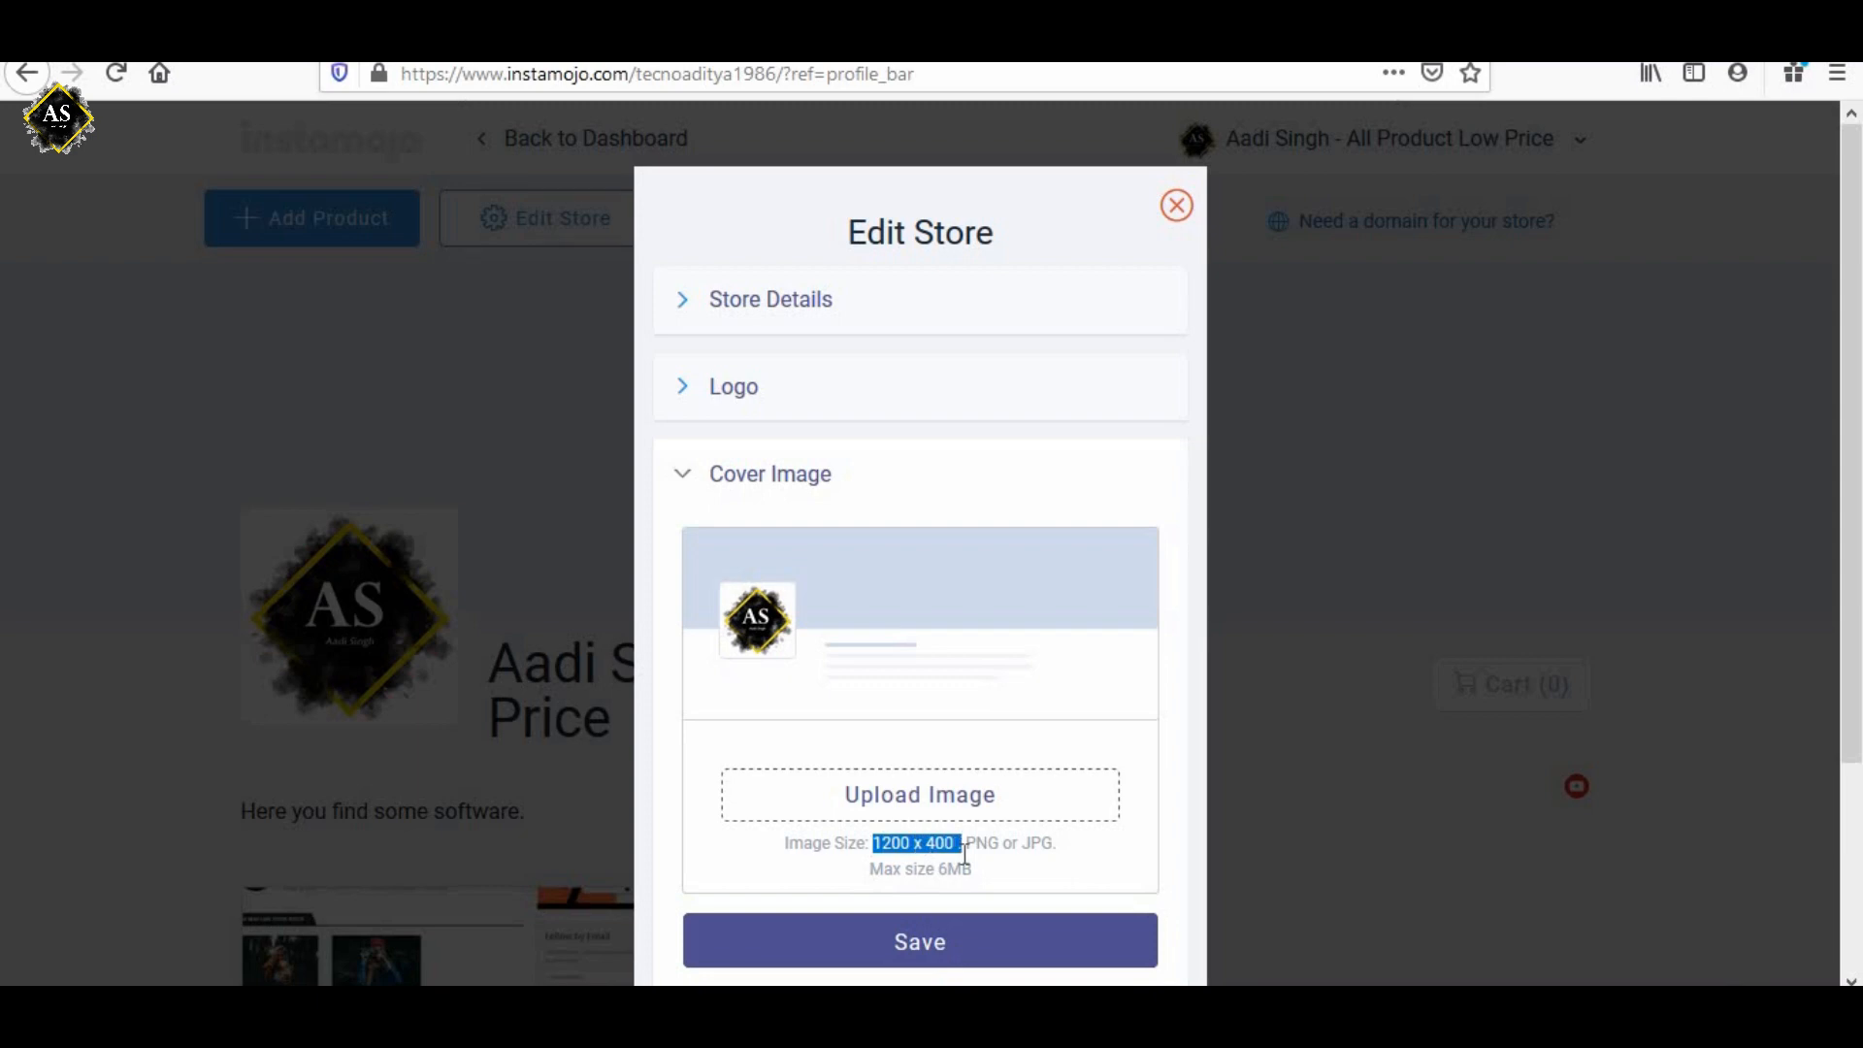
pyautogui.doubleClick(966, 867)
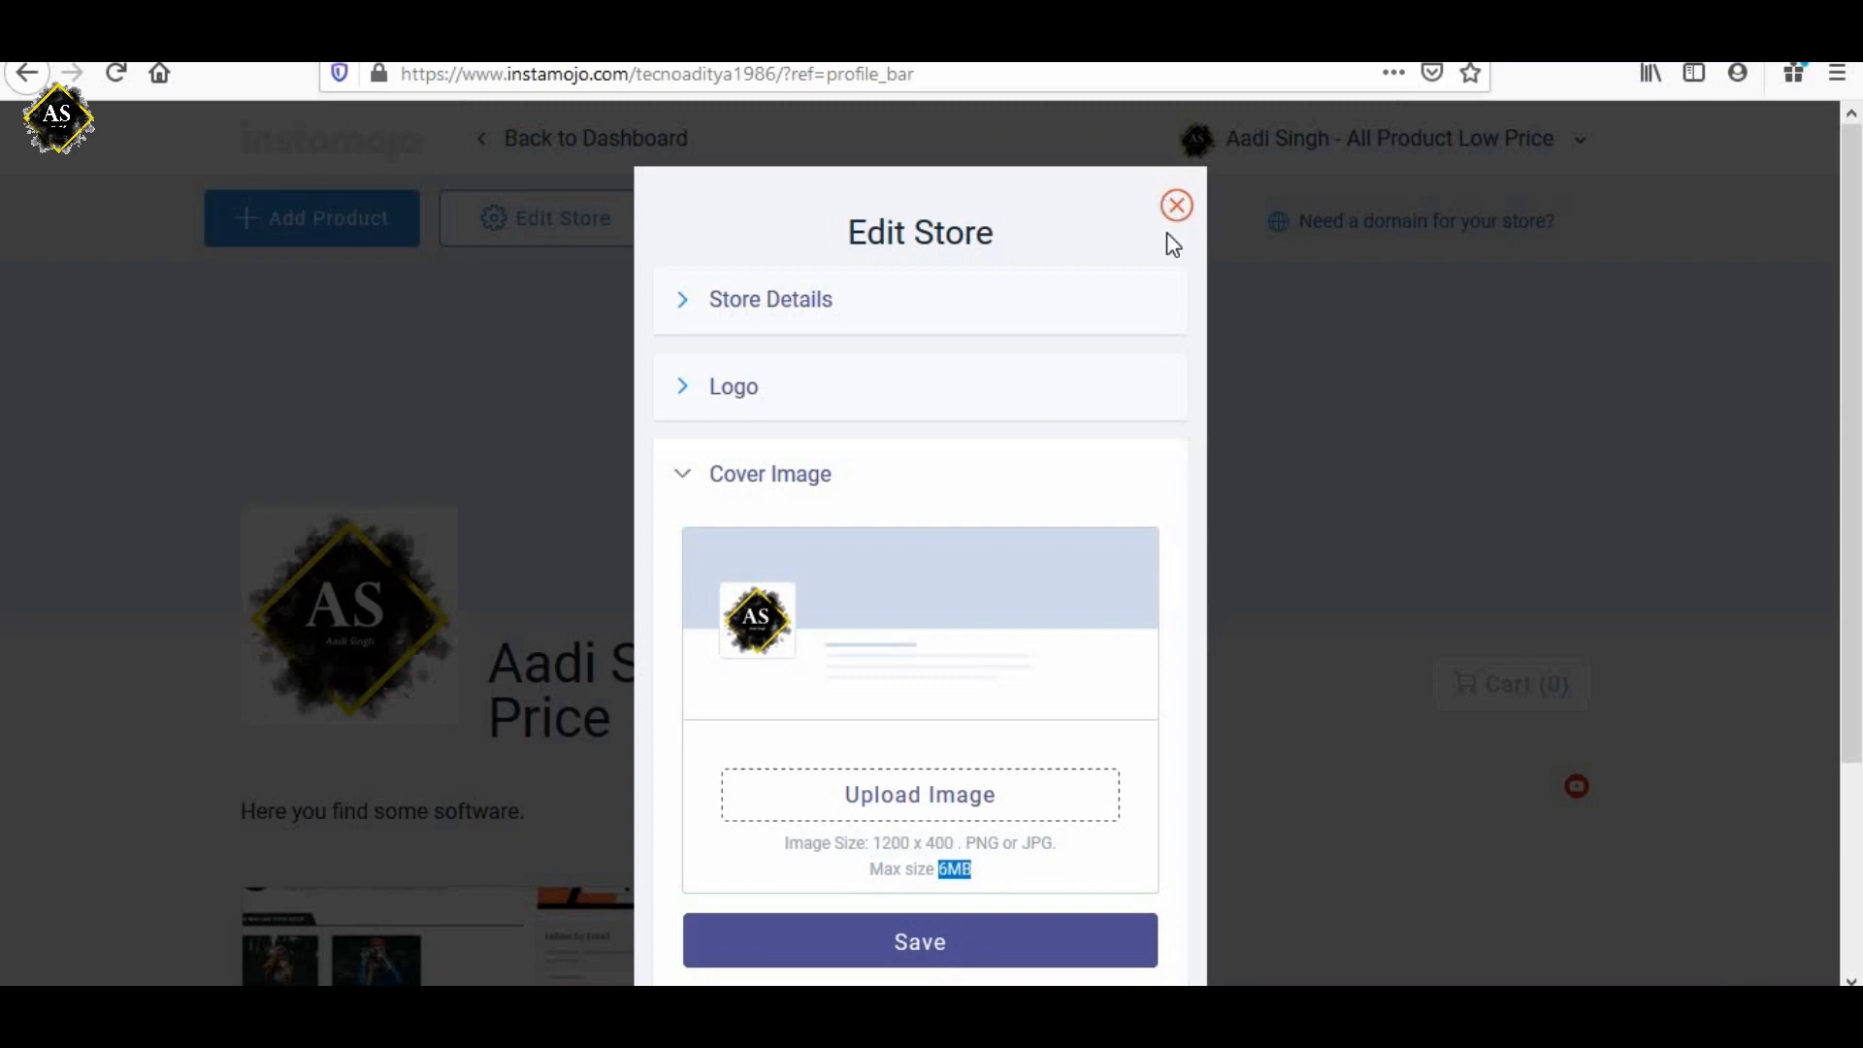
pyautogui.click(1176, 206)
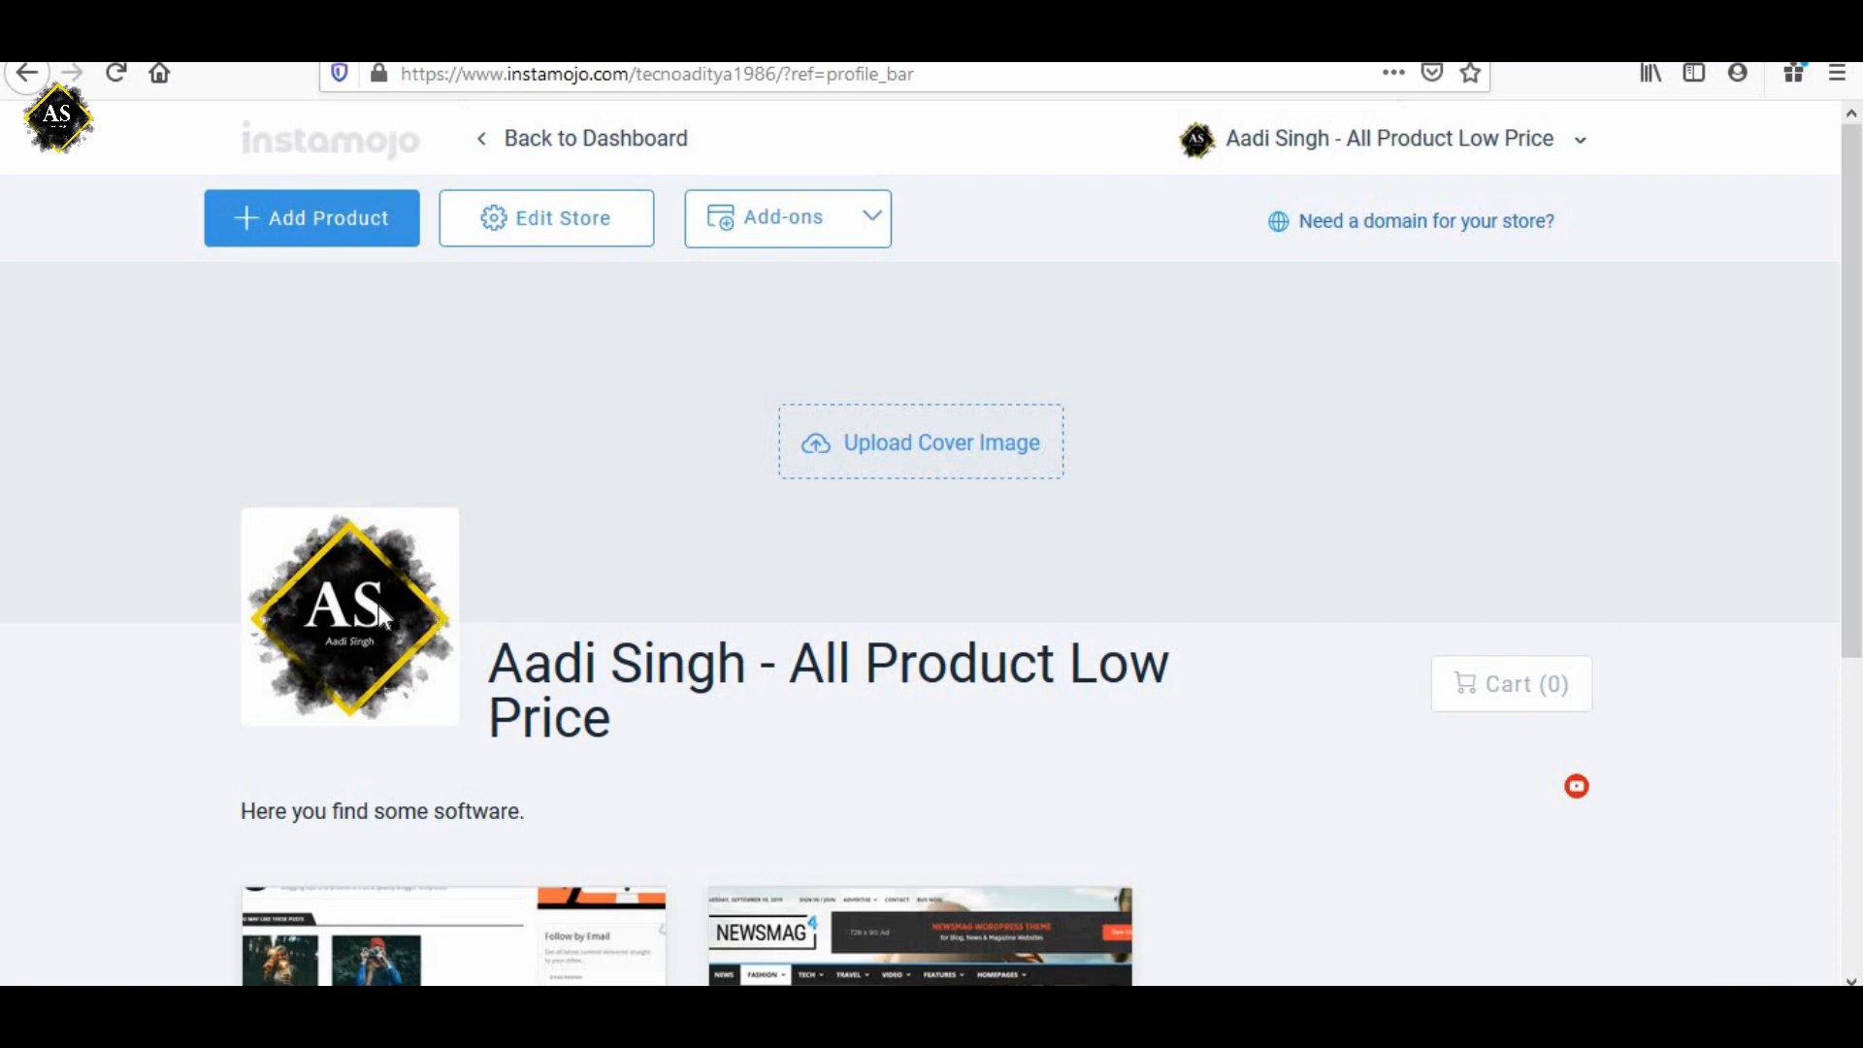
pyautogui.scroll(-2, 305, 597)
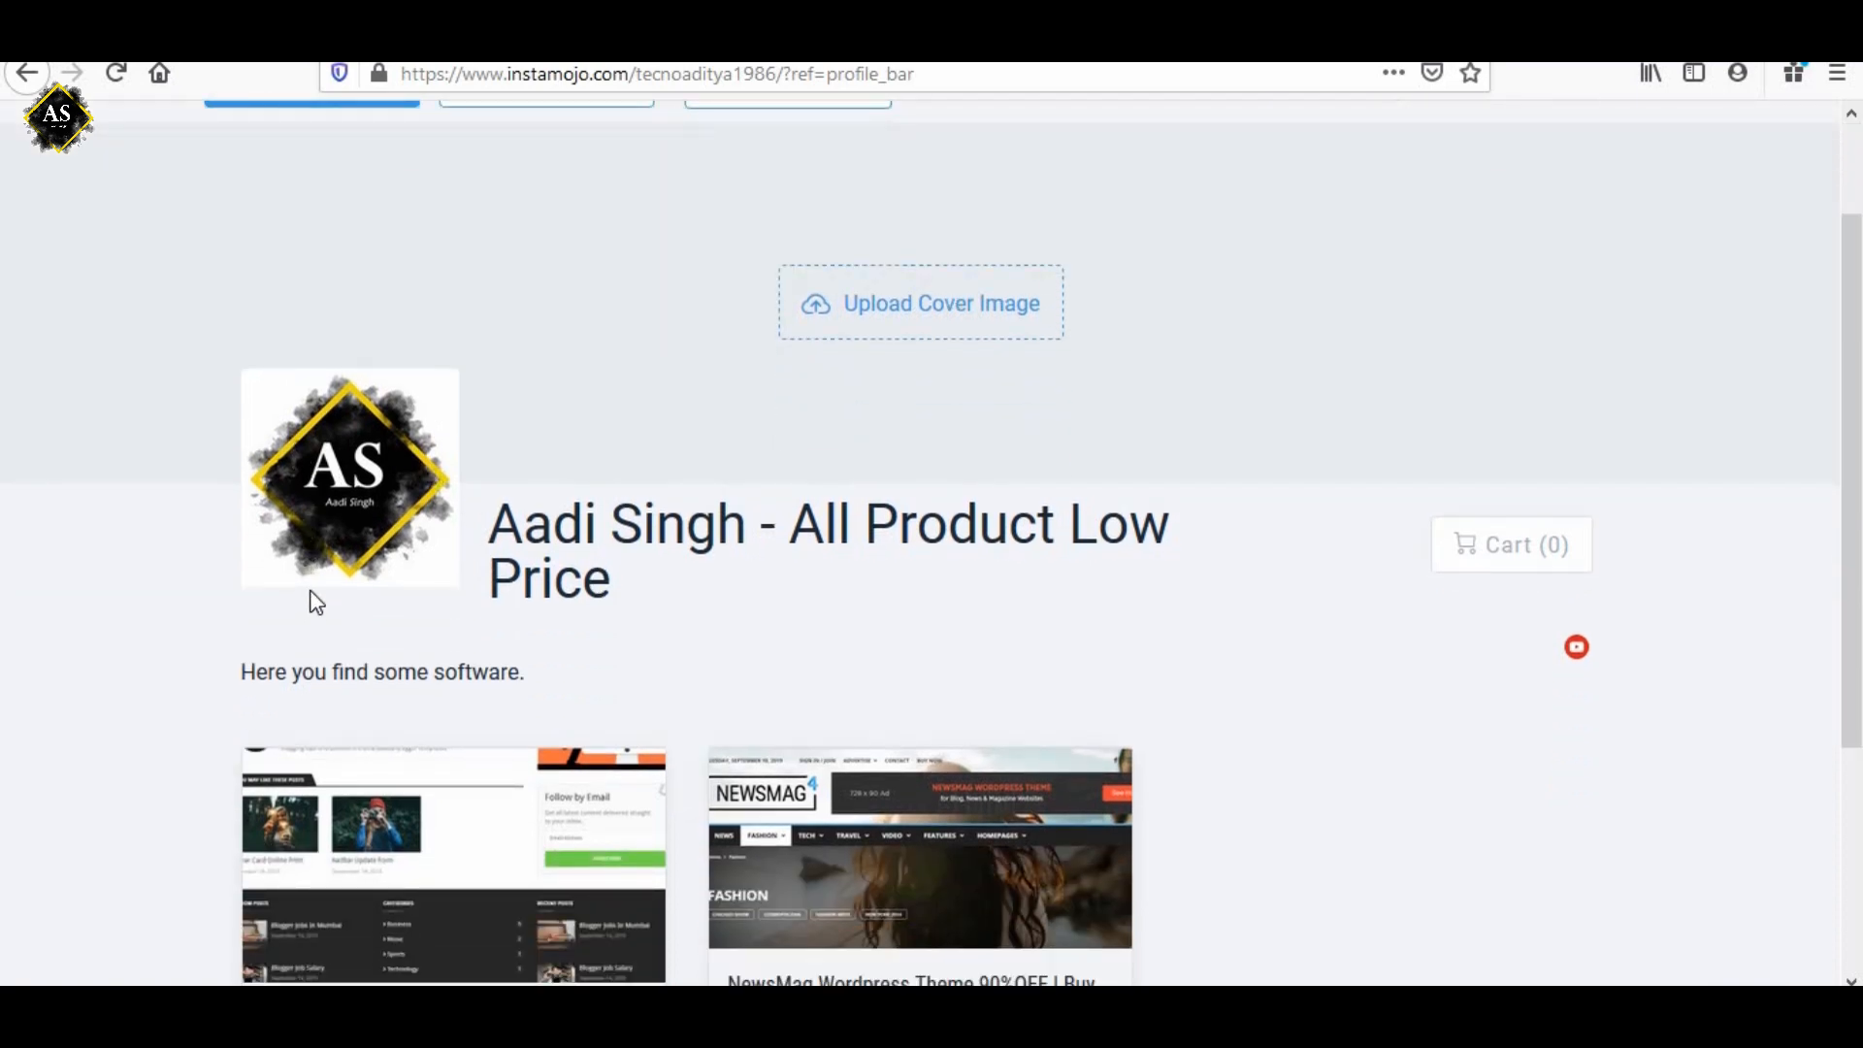
pyautogui.scroll(-4, 312, 607)
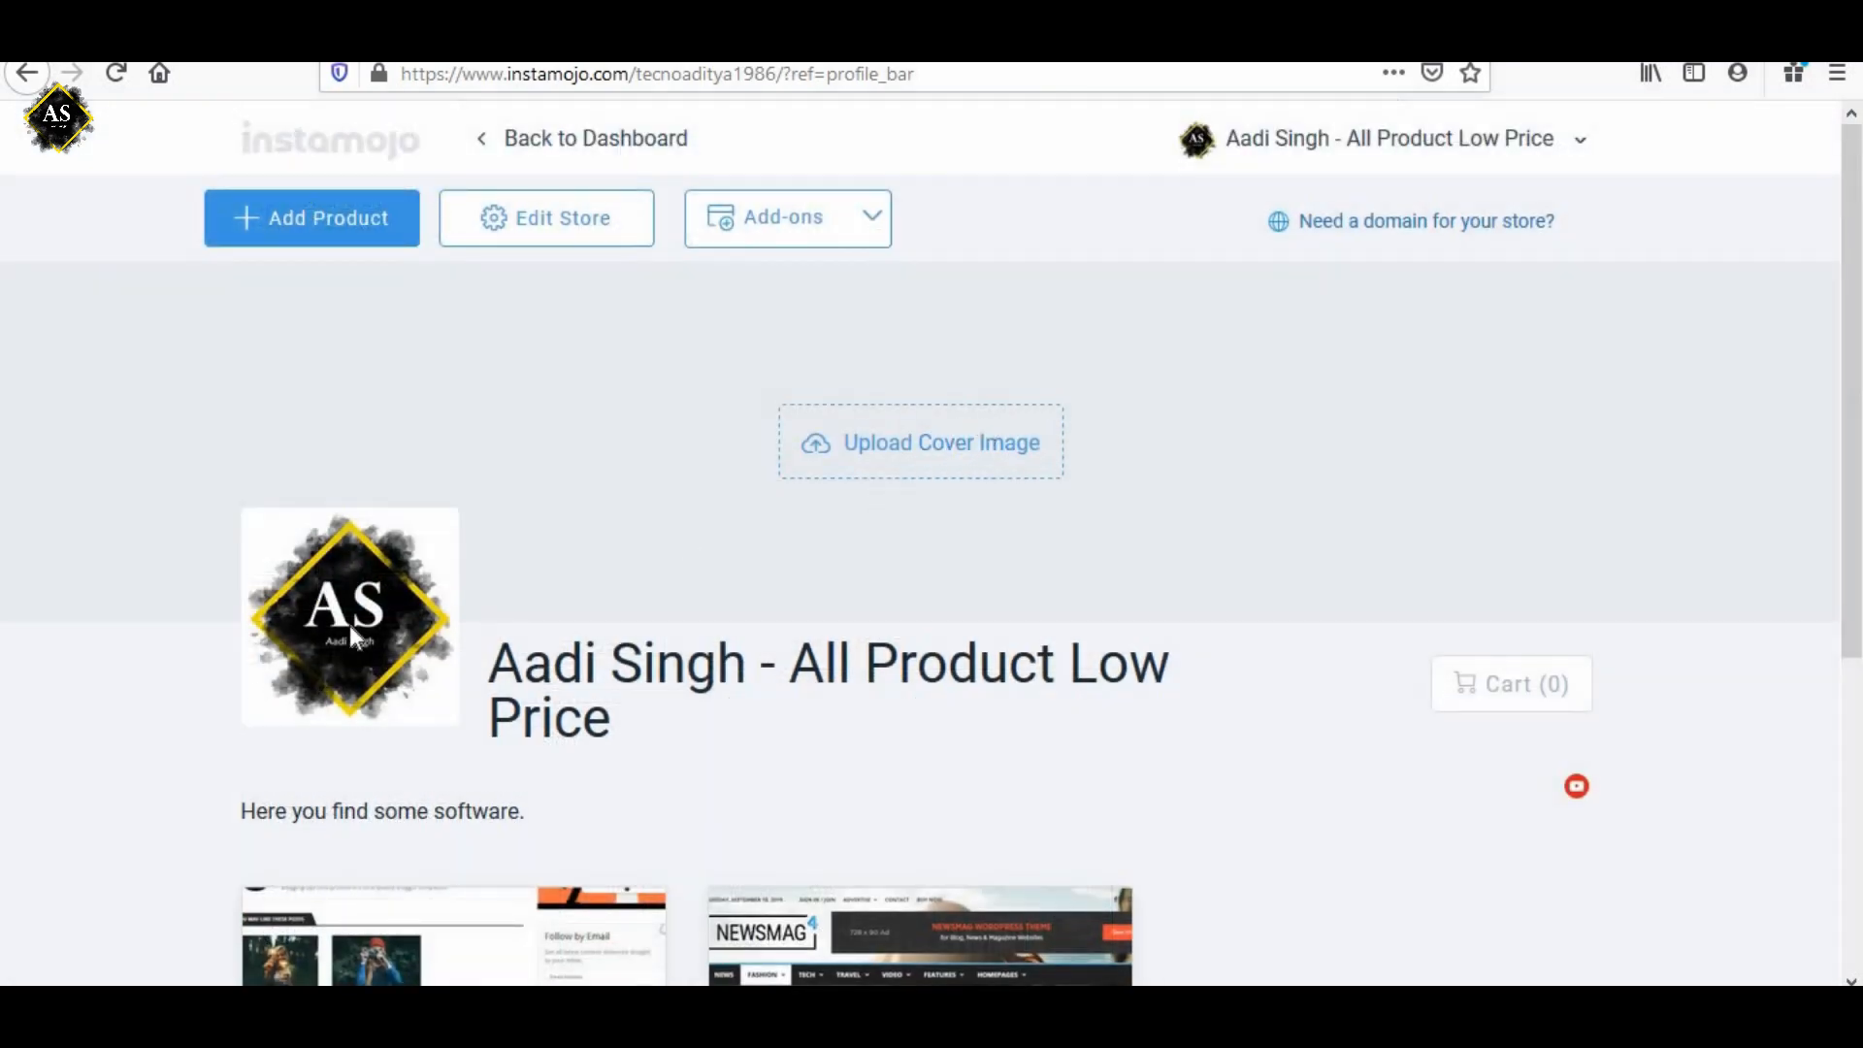
# Return to the dashboard and read the Refer and Earn offer.
pyautogui.click(524, 146)
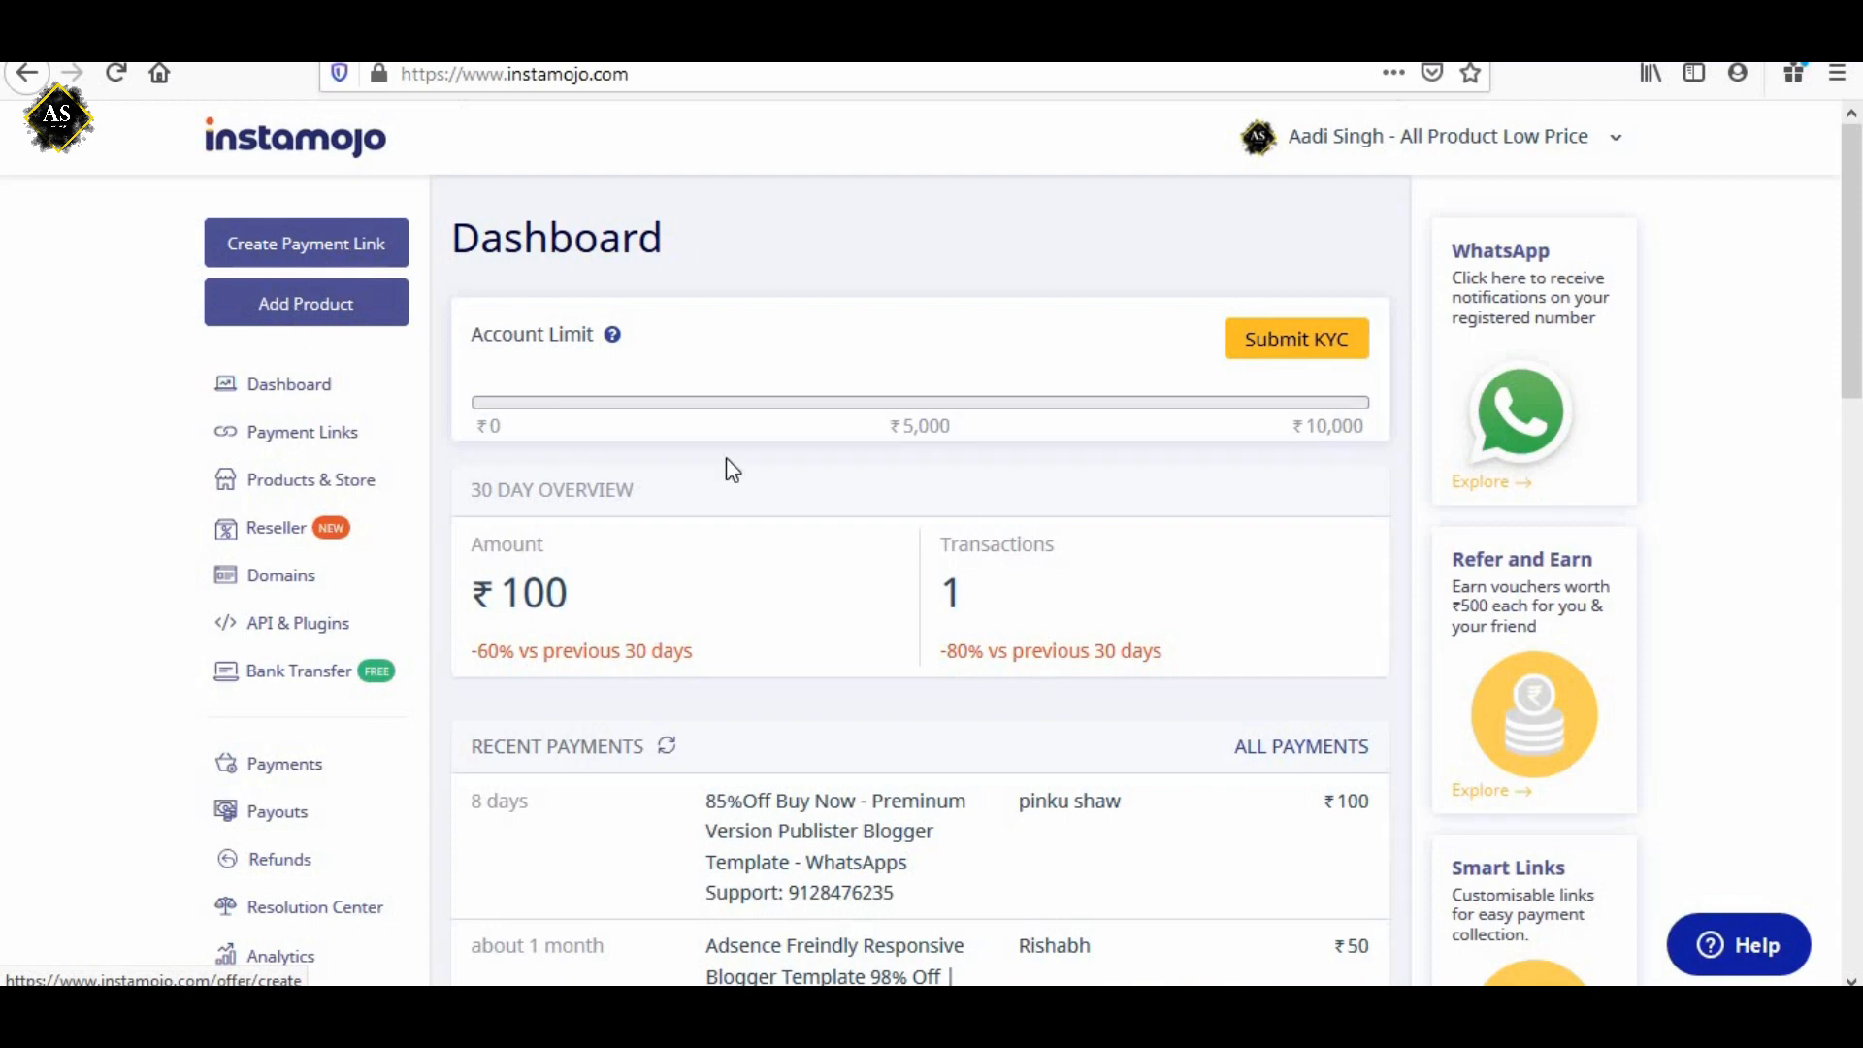
pyautogui.moveTo(1451, 563); pyautogui.dragTo(1491, 614)
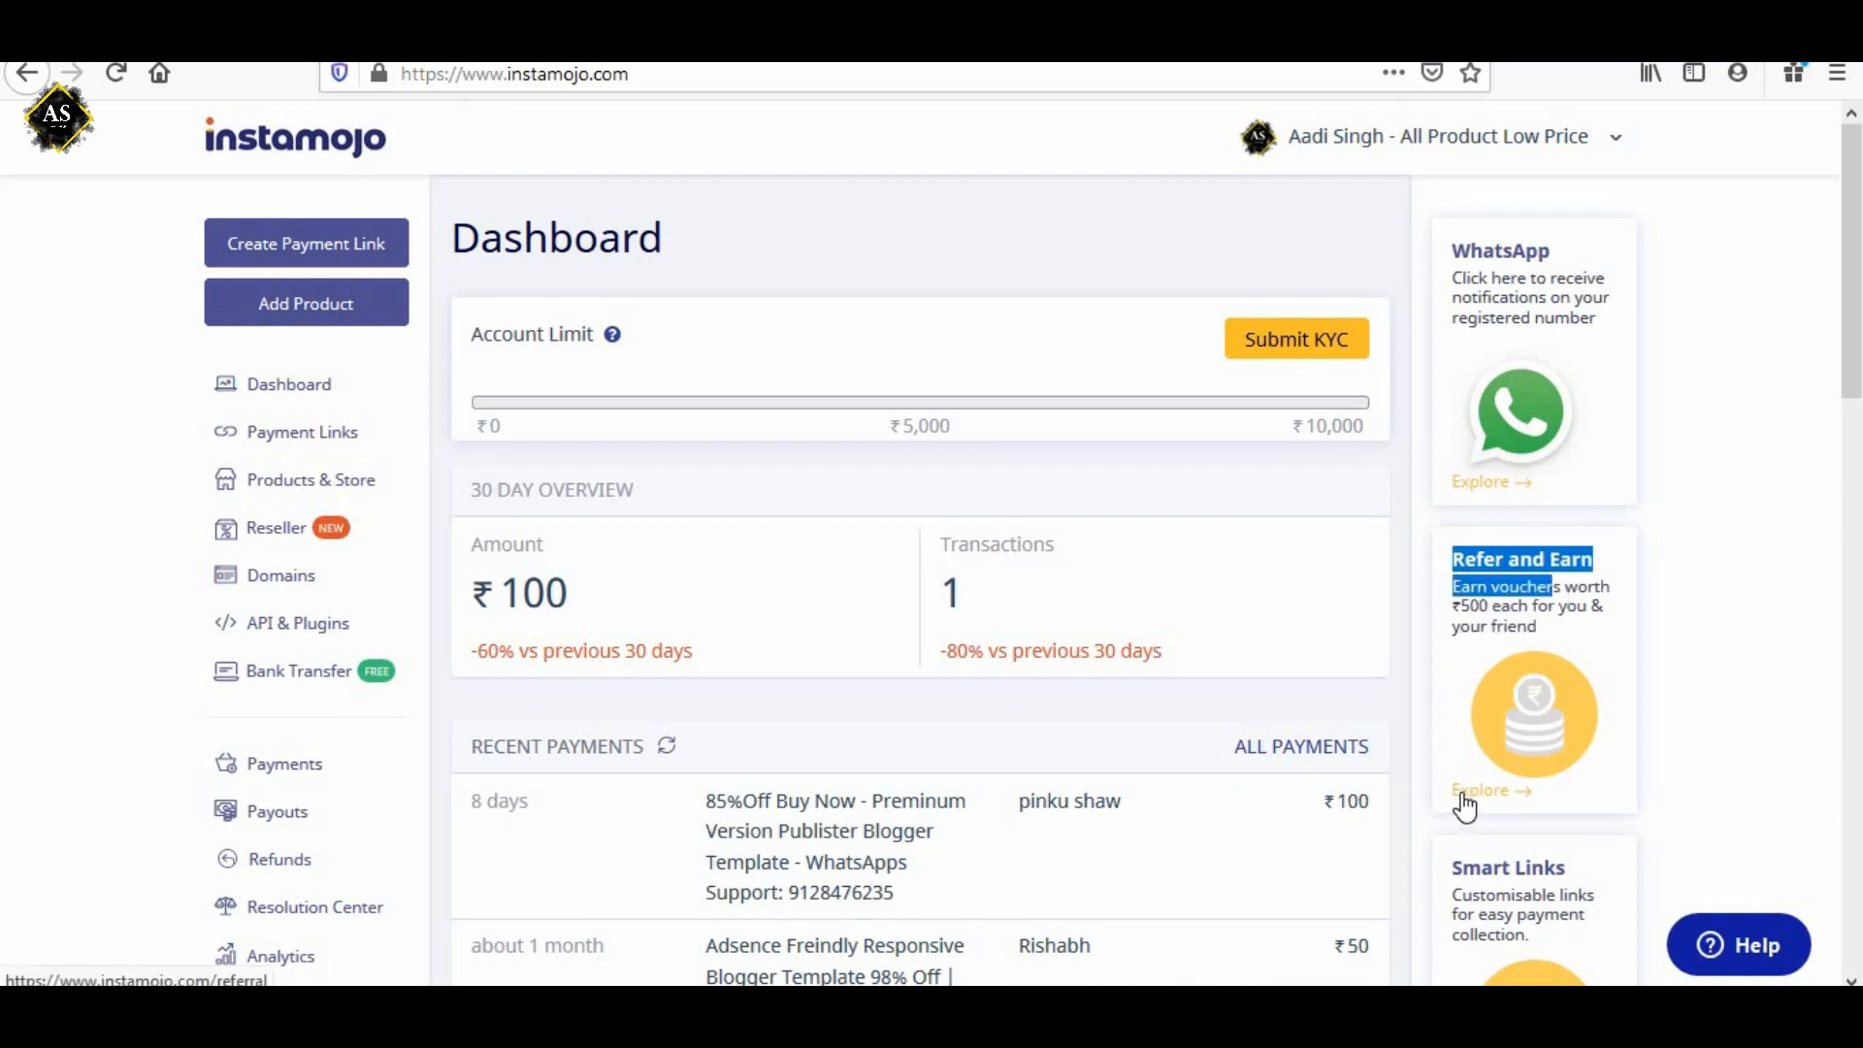
pyautogui.click(1403, 704)
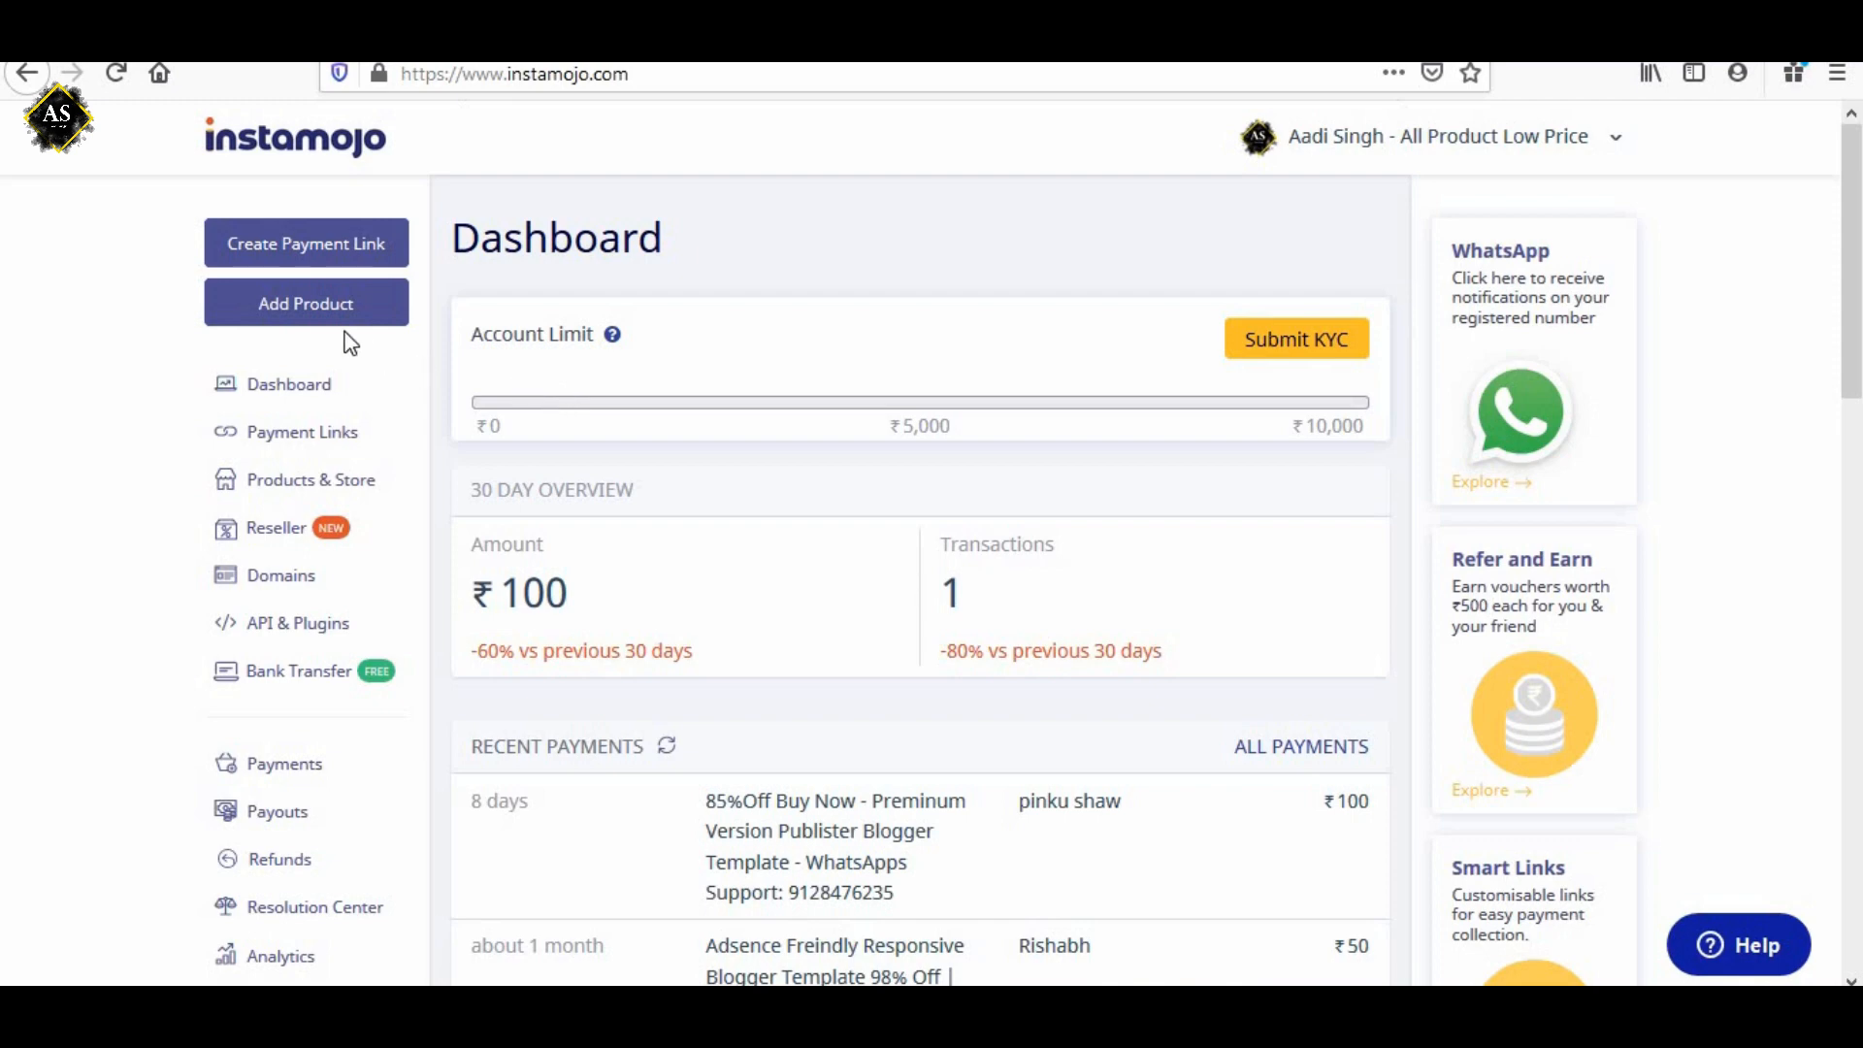
# Open the form for adding a product and examine the fields for a physical product.
pyautogui.click(298, 309)
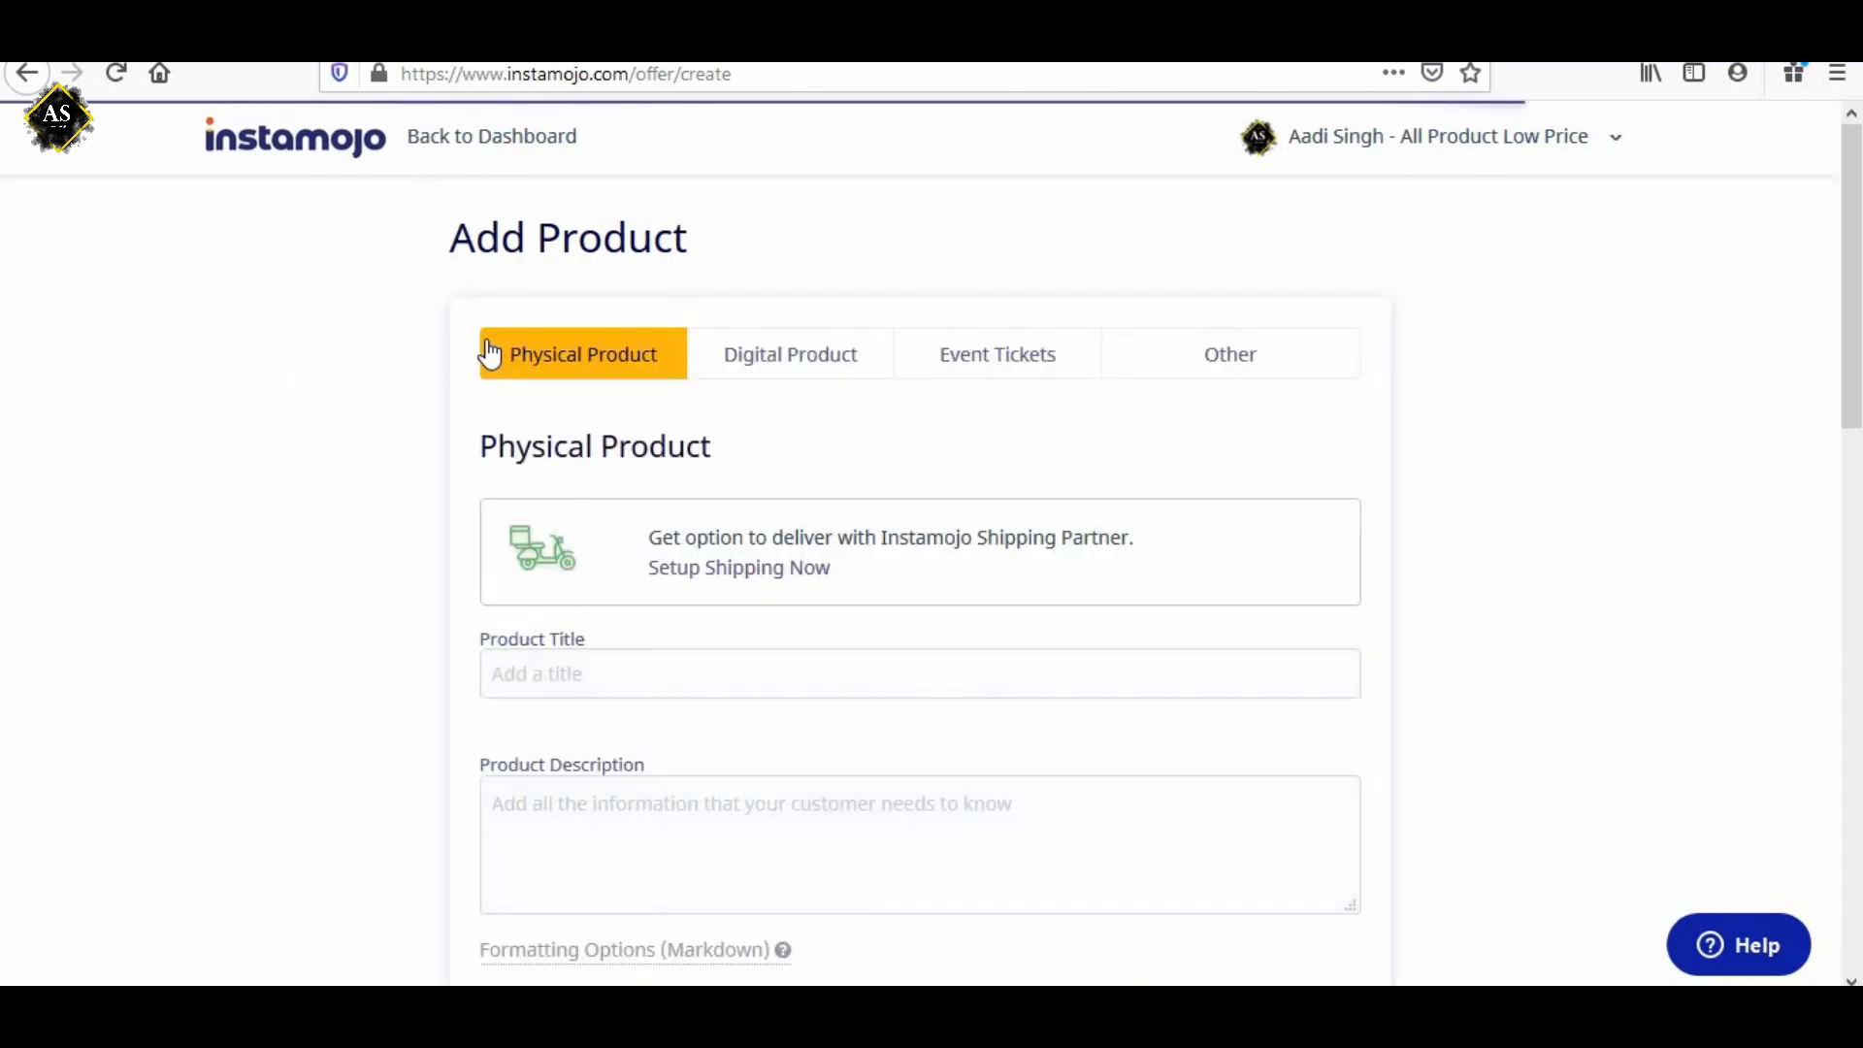
pyautogui.scroll(-3, 748, 582)
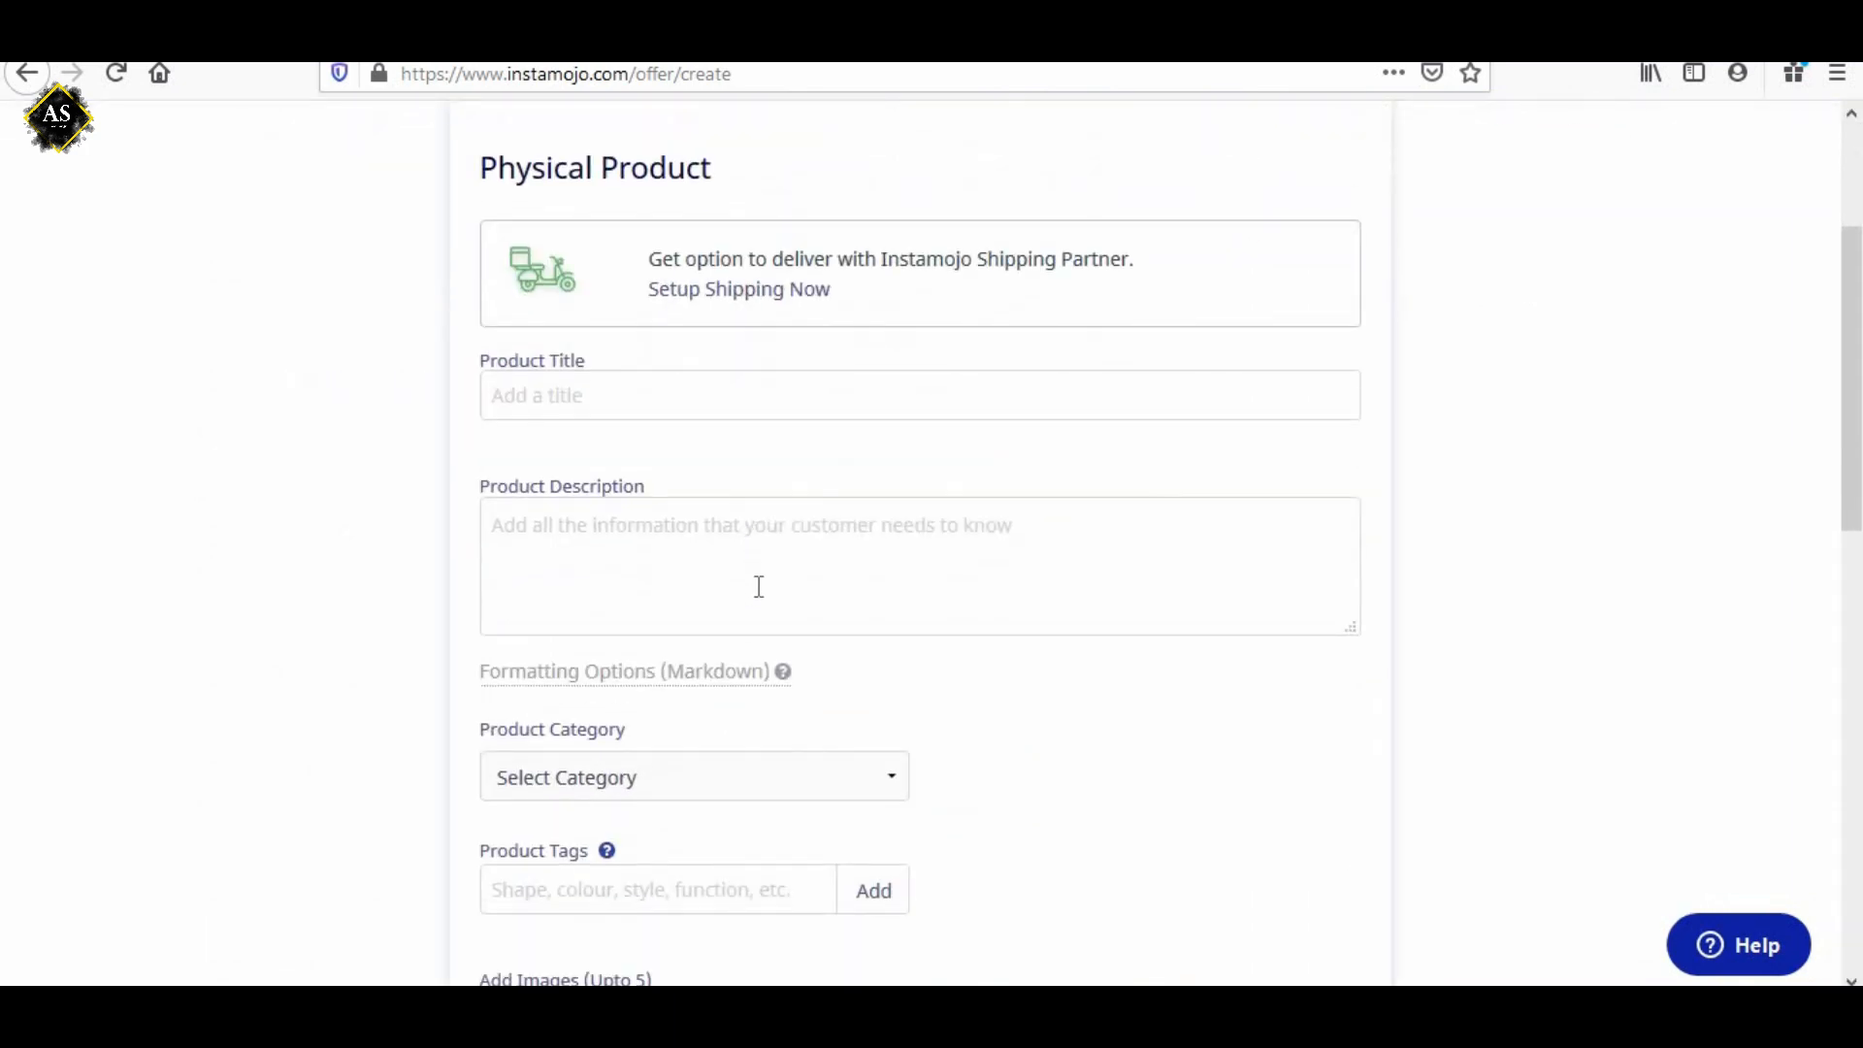
pyautogui.scroll(-4, 759, 586)
pyautogui.scroll(6, 757, 586)
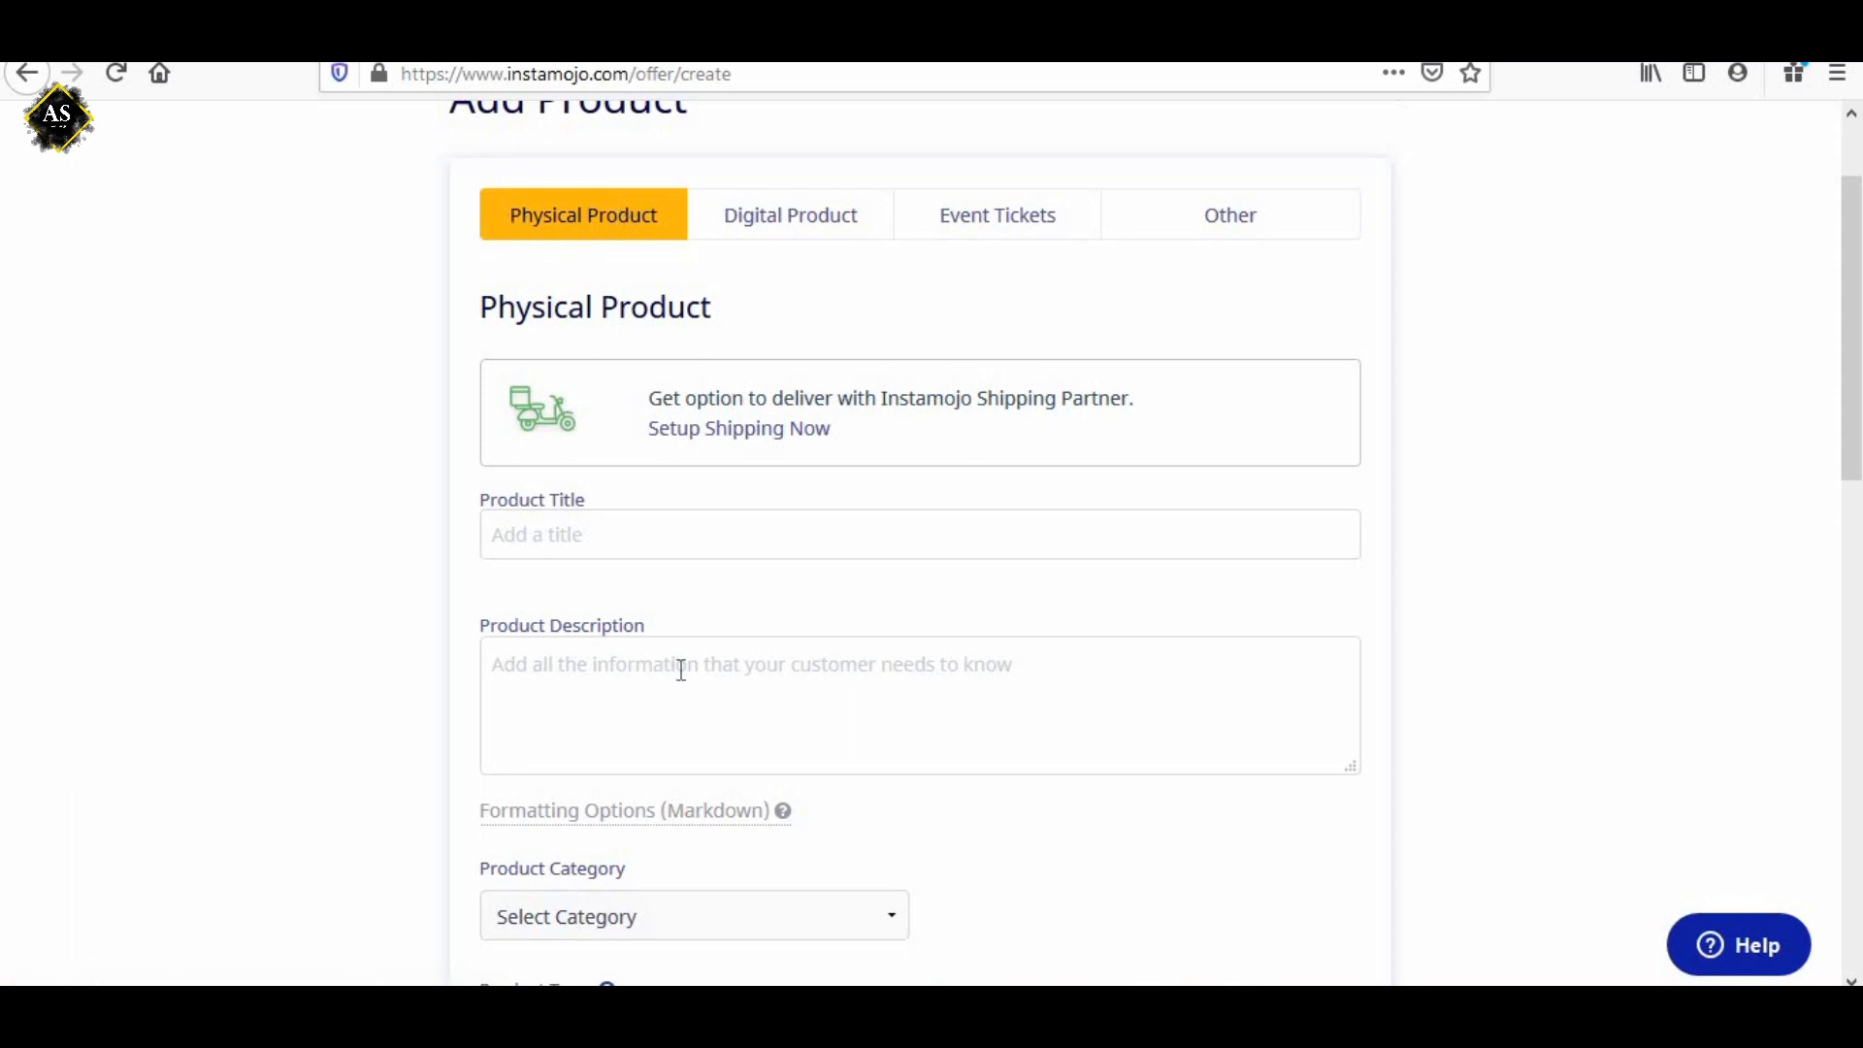
pyautogui.scroll(-5, 678, 666)
pyautogui.scroll(6, 666, 708)
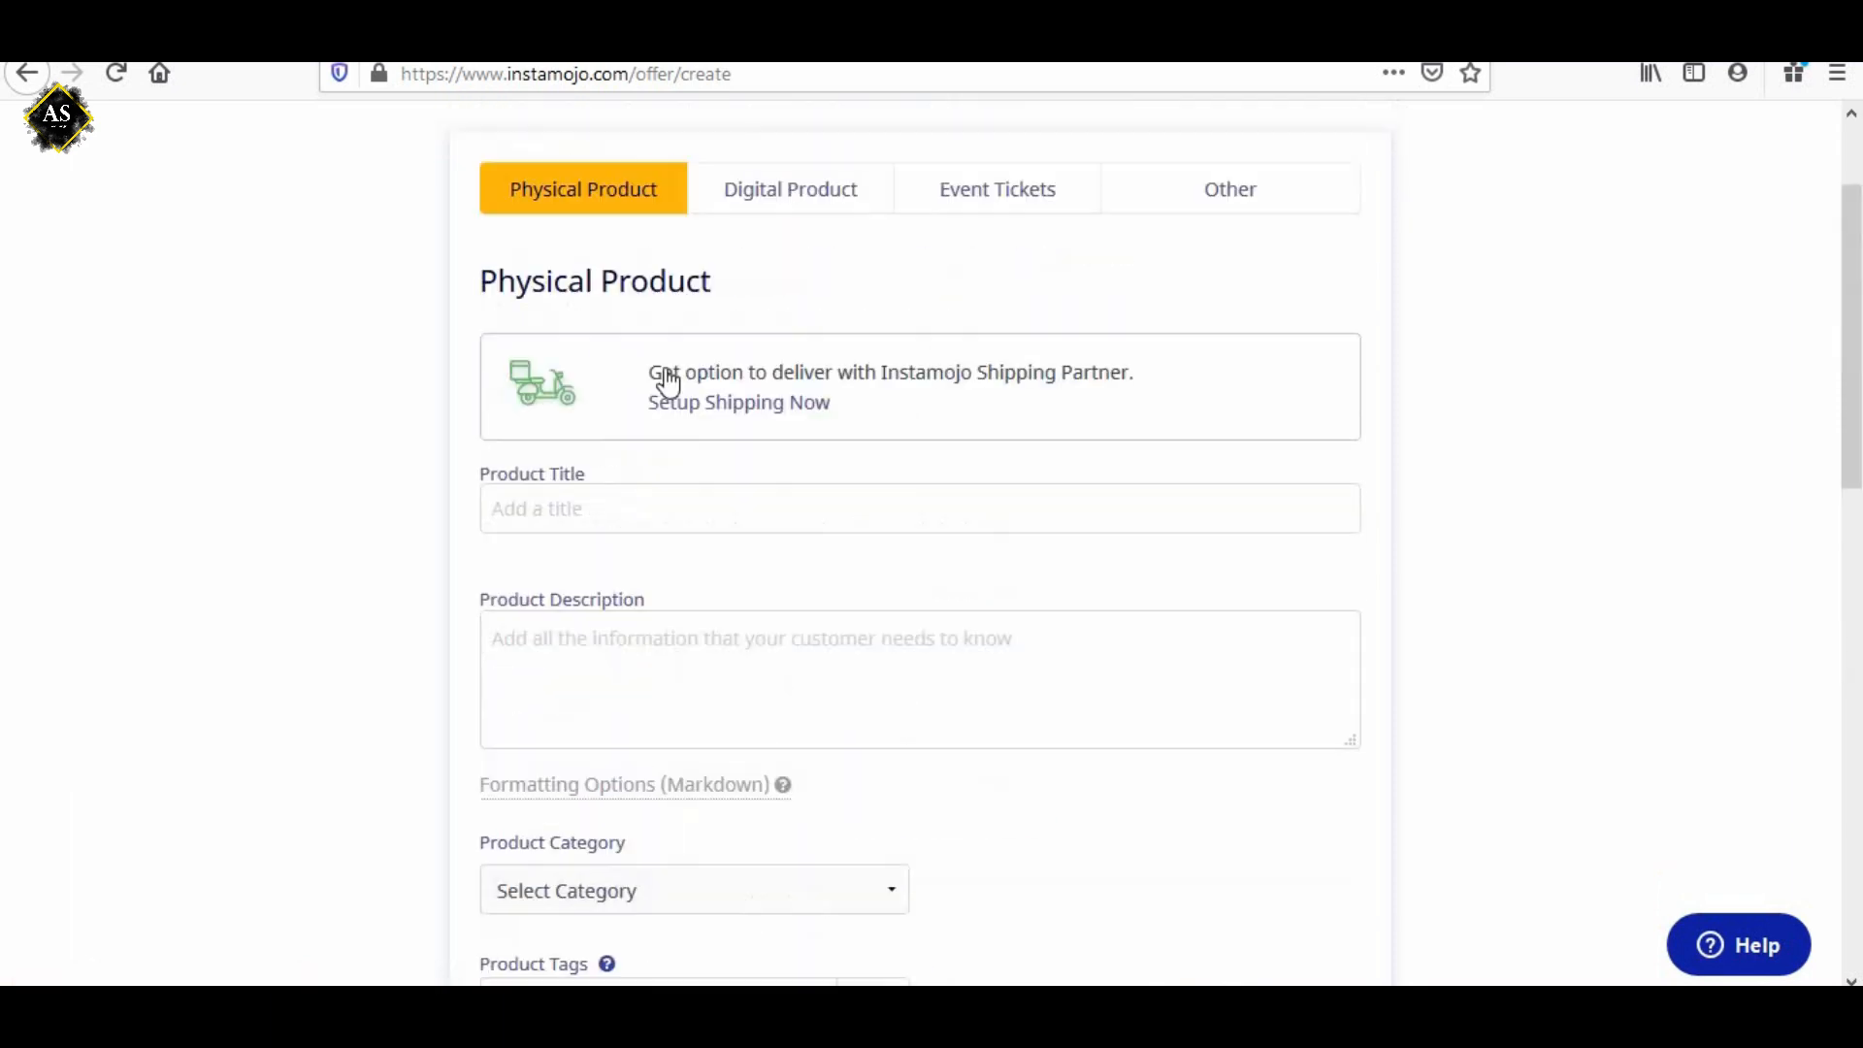
# View the product form variants for Digital Product, Event Tickets and Other.
pyautogui.click(798, 210)
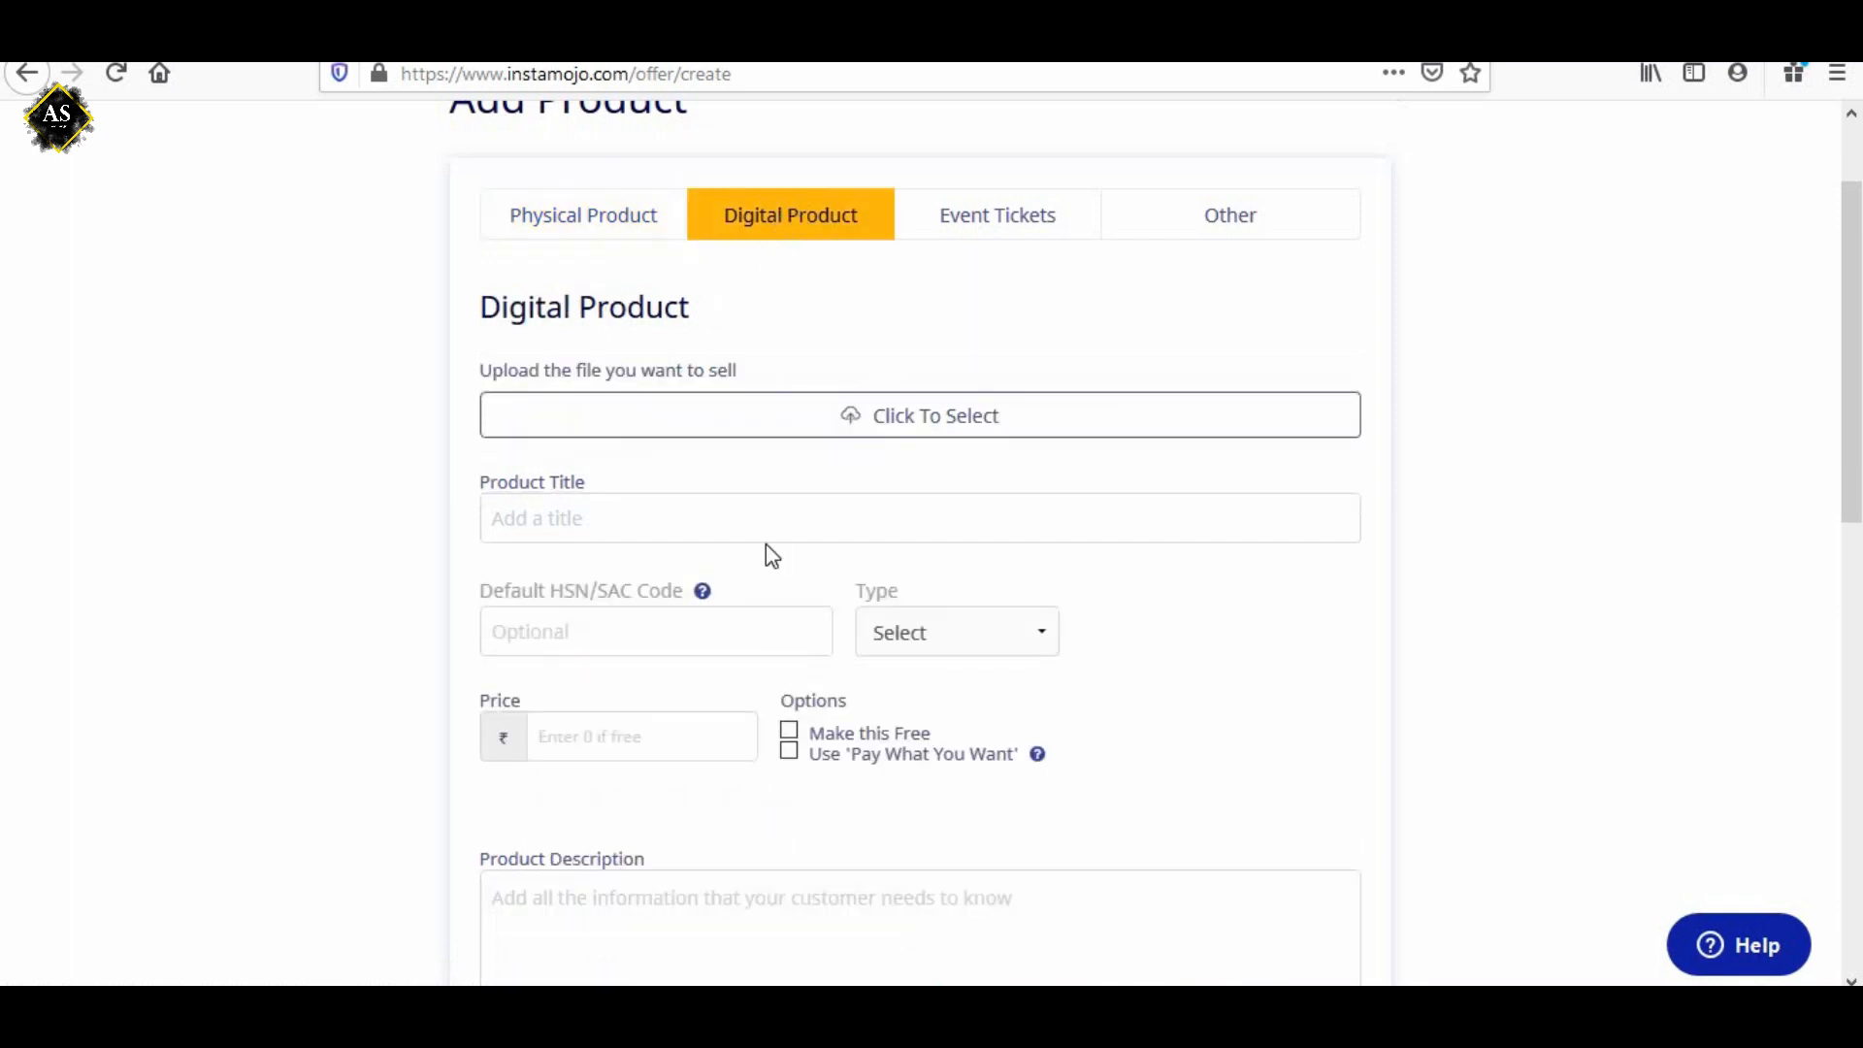
pyautogui.click(999, 243)
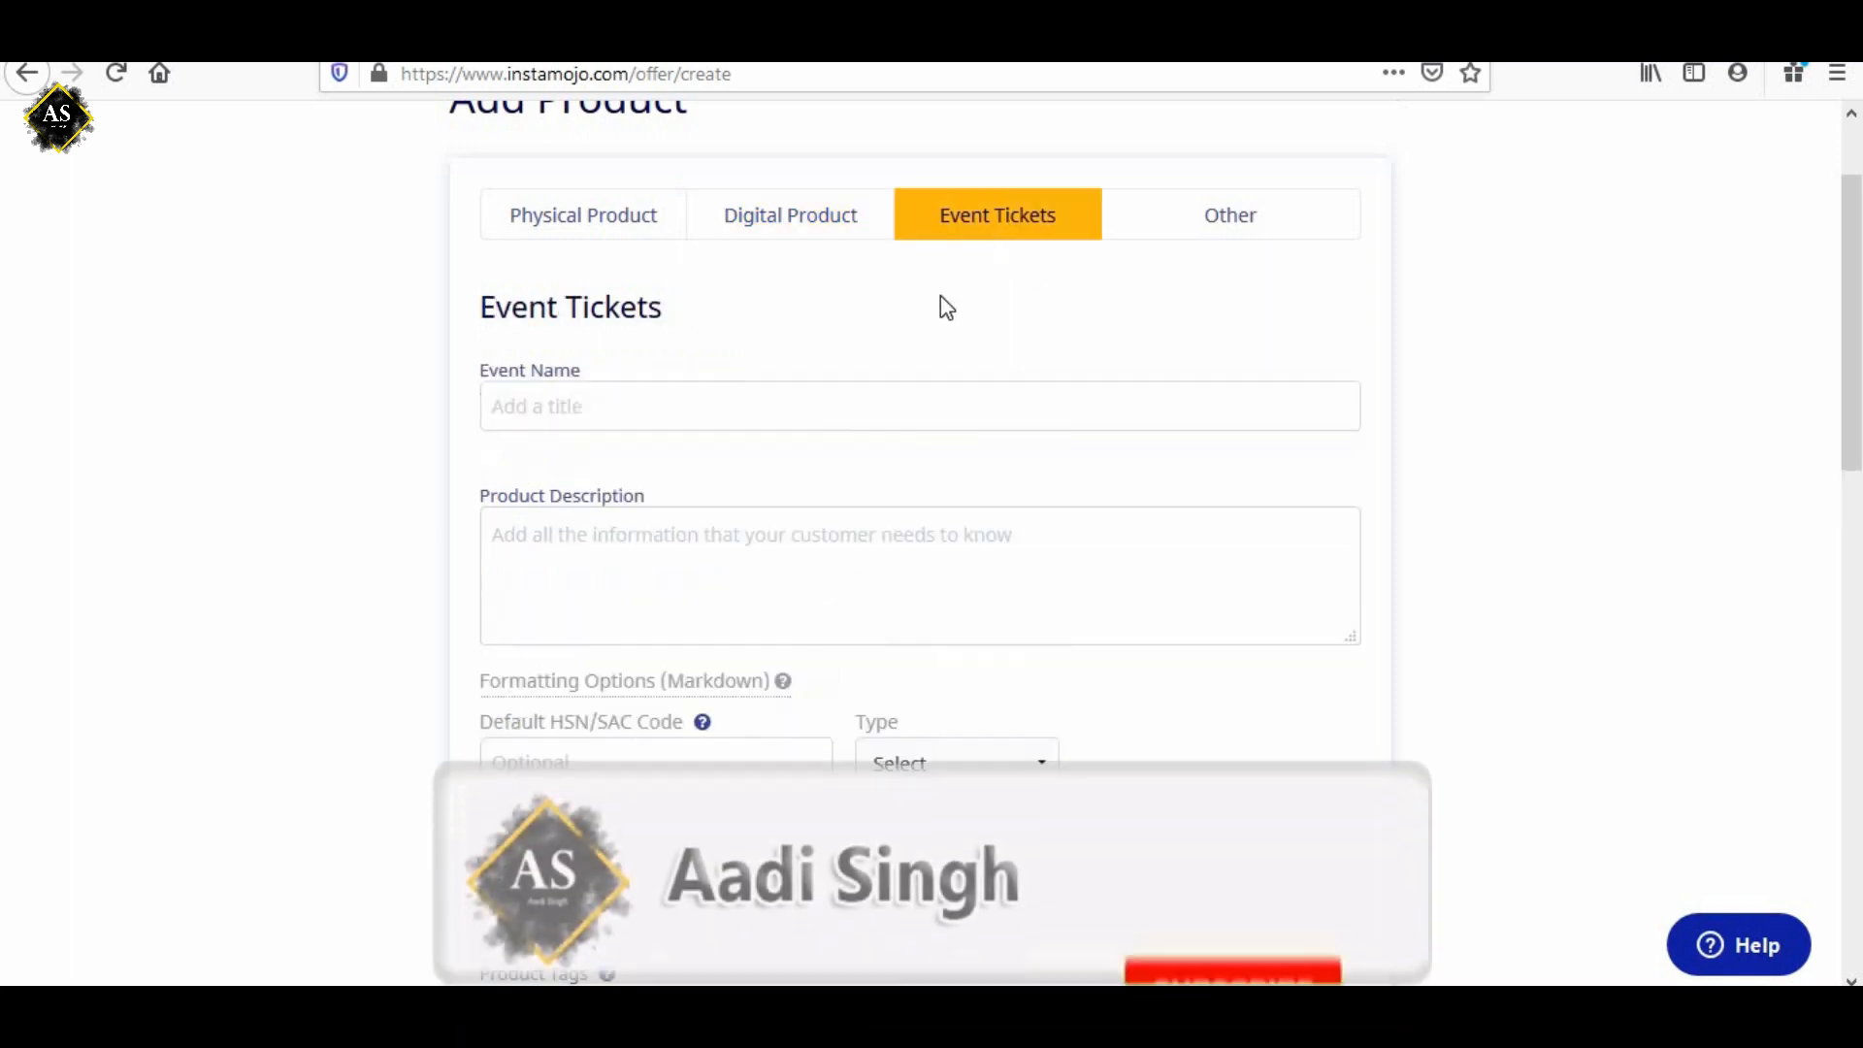
pyautogui.click(1235, 237)
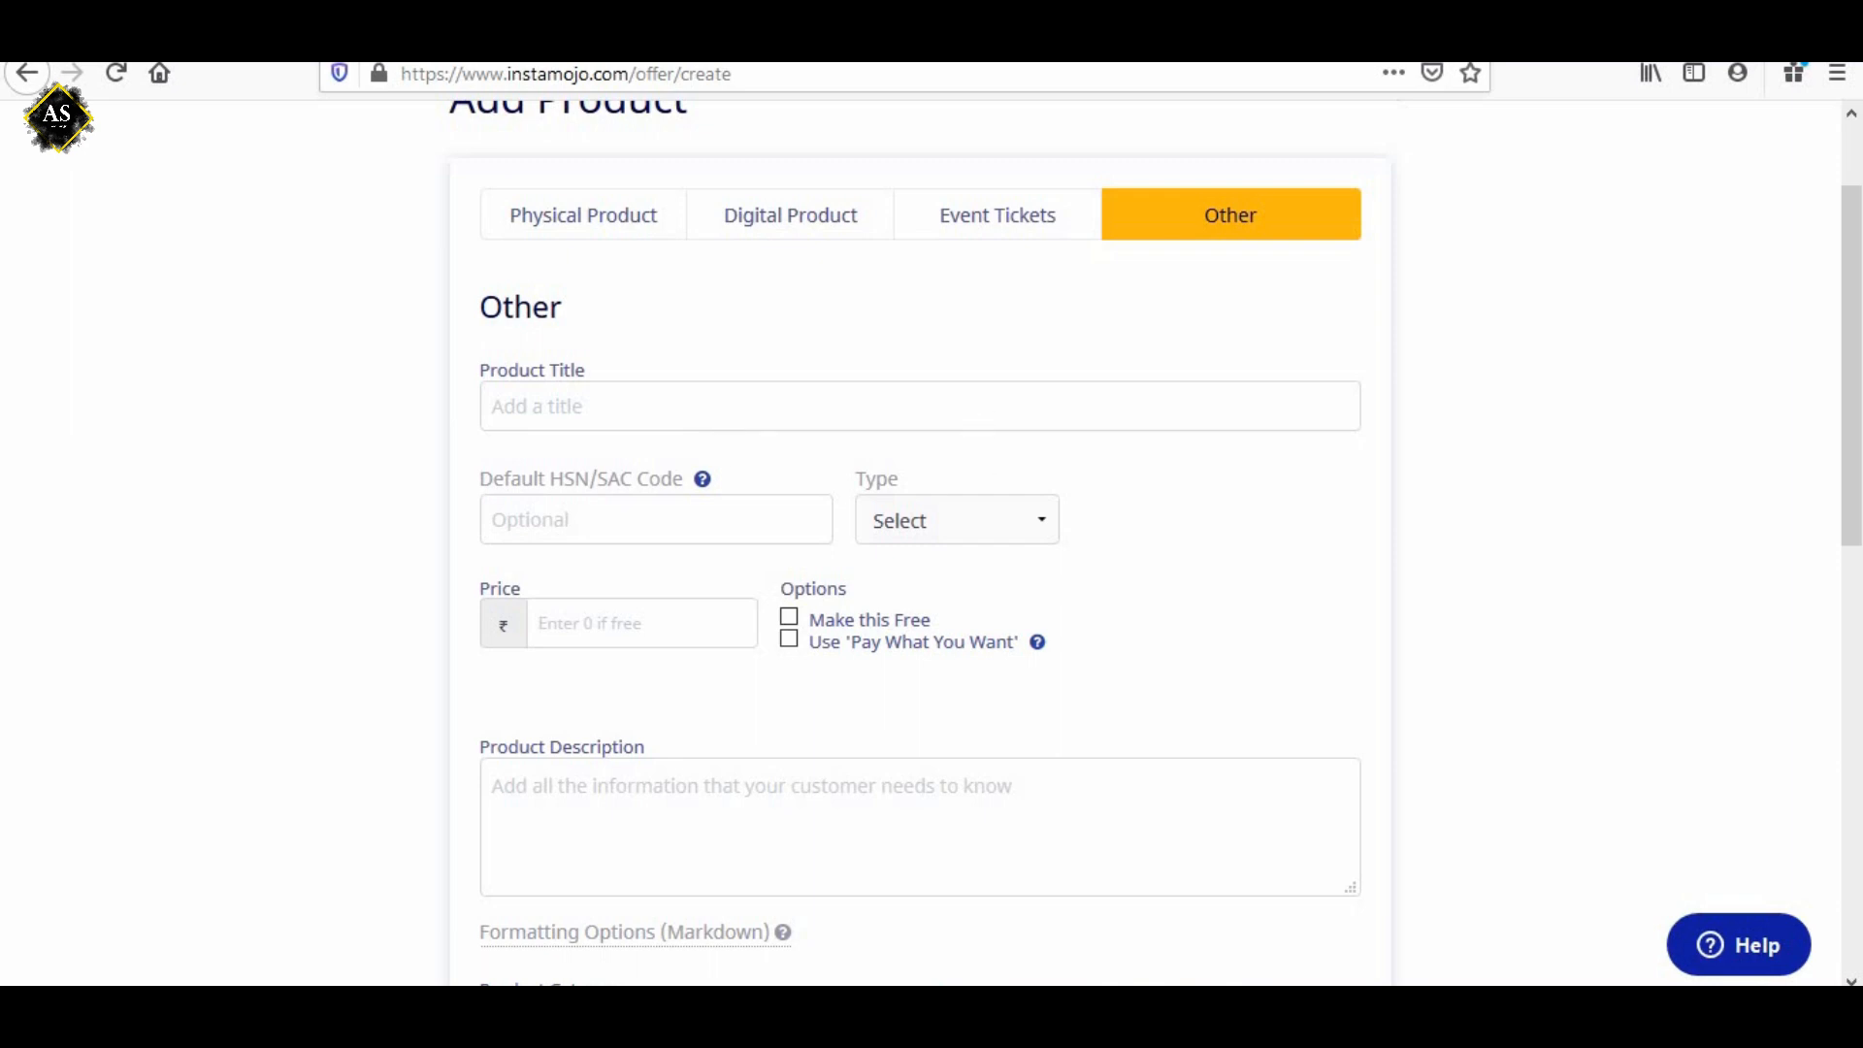
# Switch the product form to Digital Product and upload filmora Licensed.txt from the computer as the file to sell.
pyautogui.click(1824, 1019)
pyautogui.click(1097, 695)
pyautogui.click(760, 234)
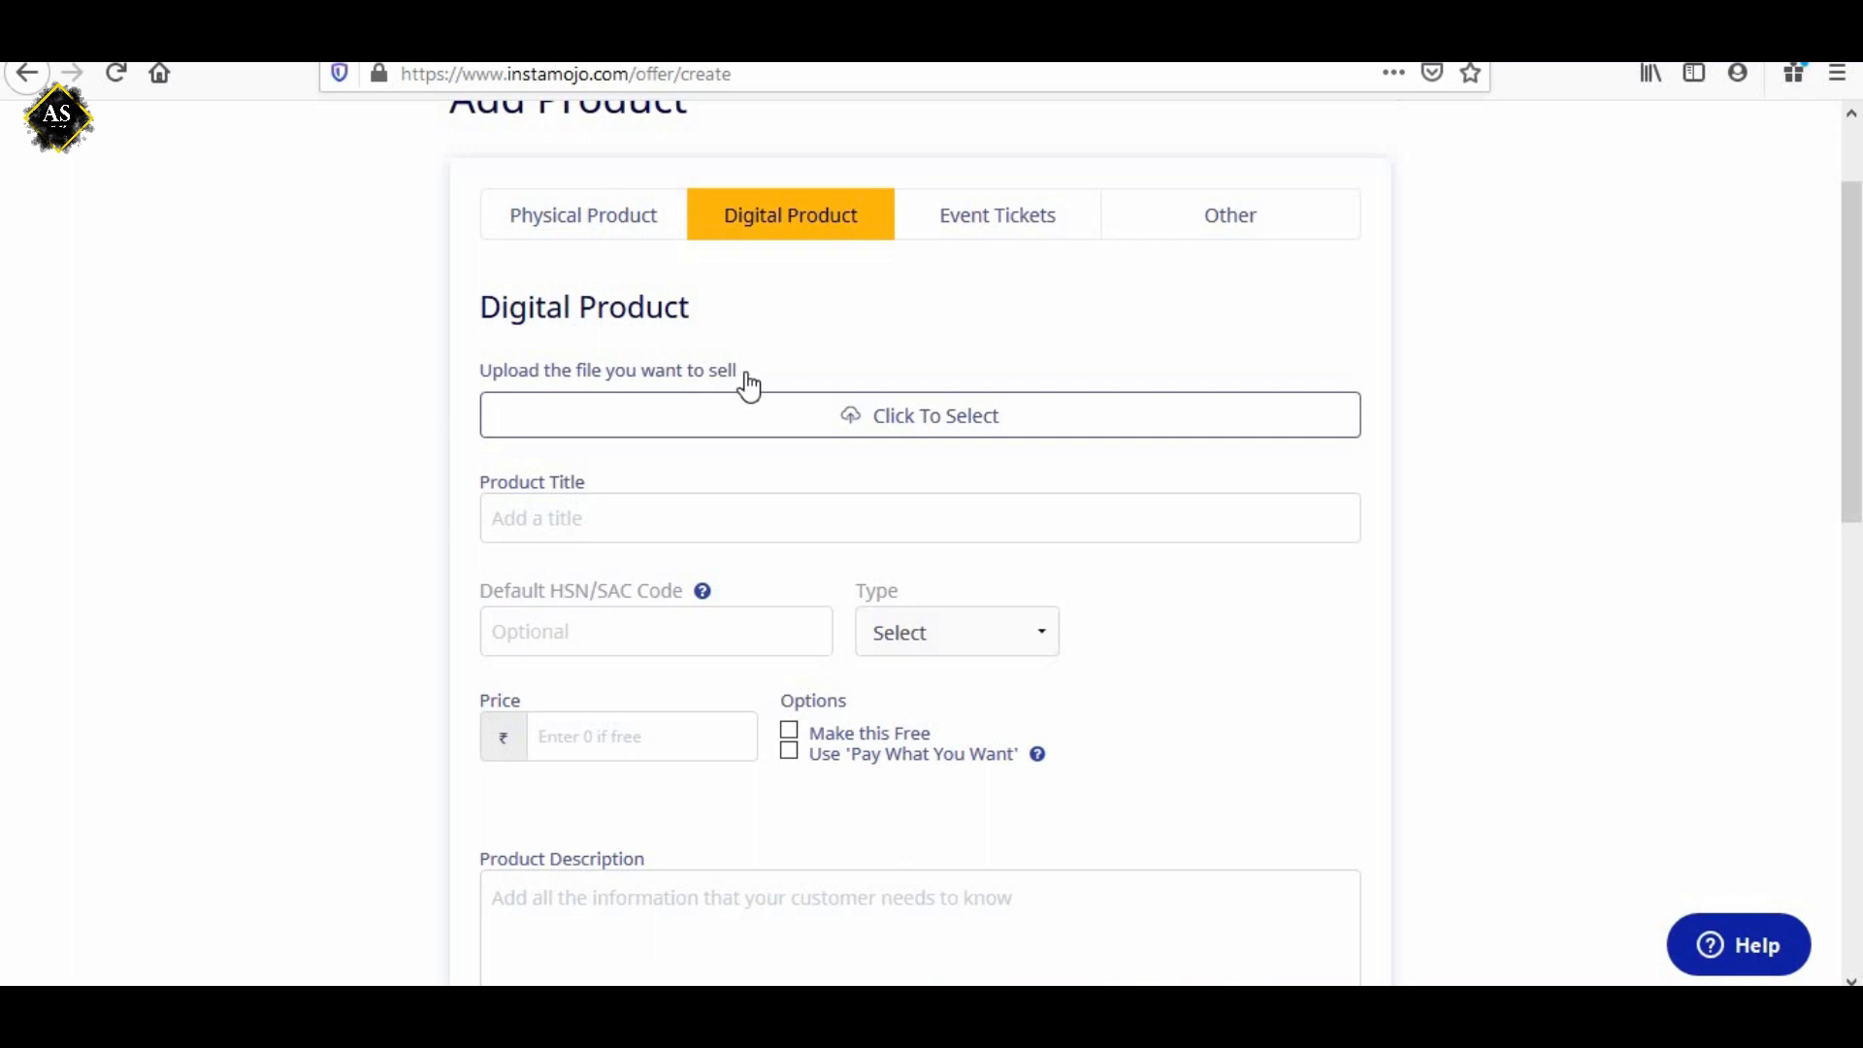
pyautogui.click(894, 431)
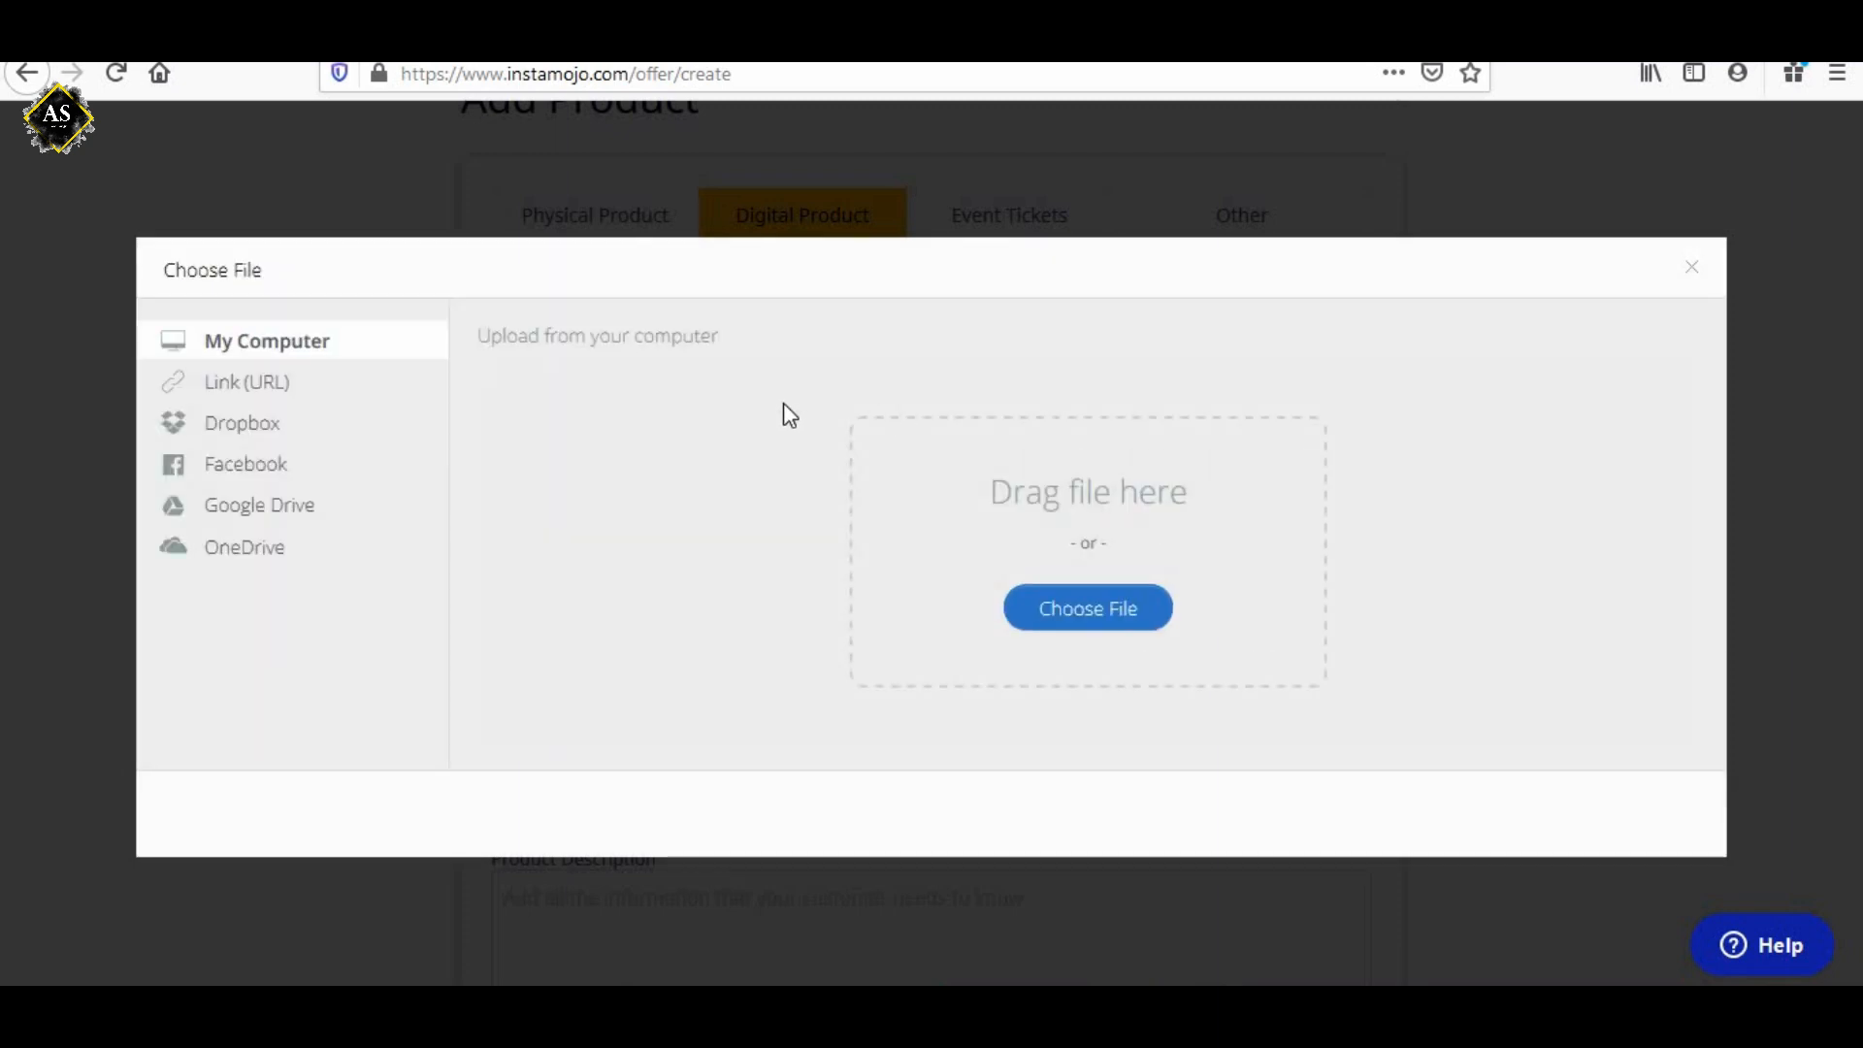
pyautogui.click(1086, 614)
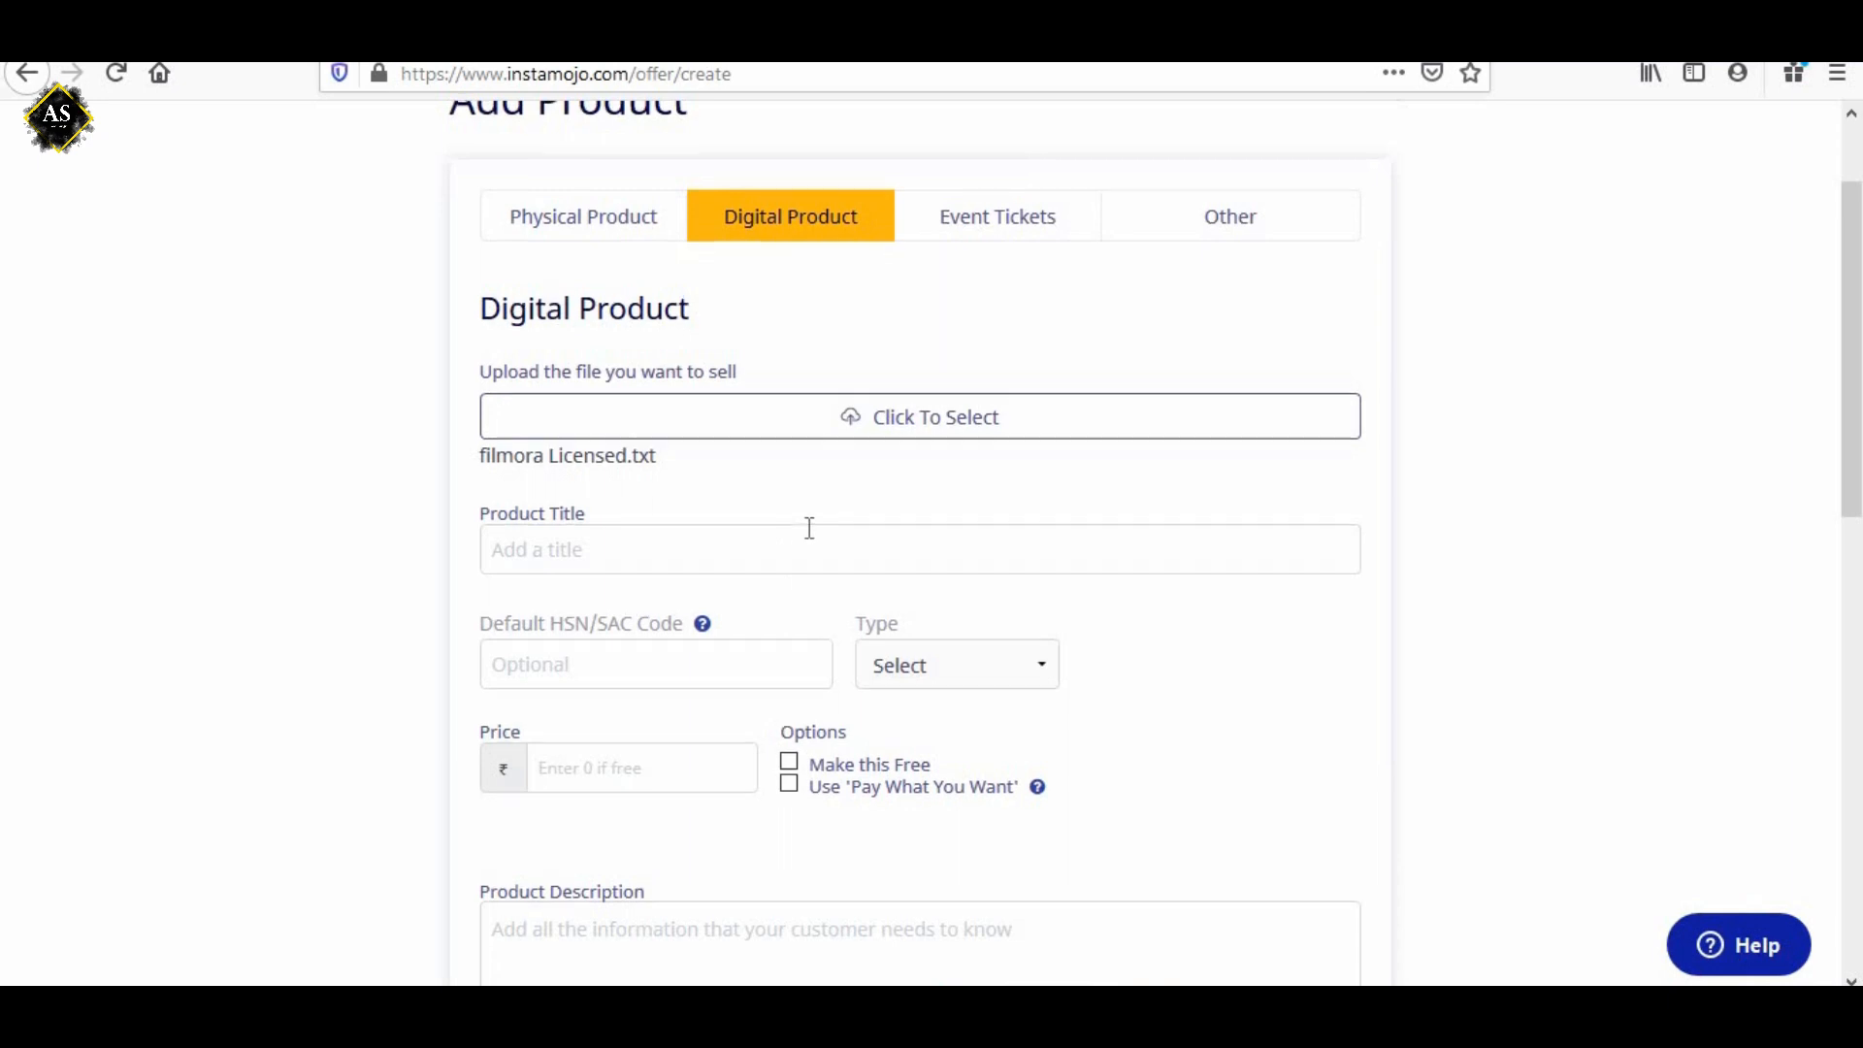
pyautogui.scroll(2, 809, 527)
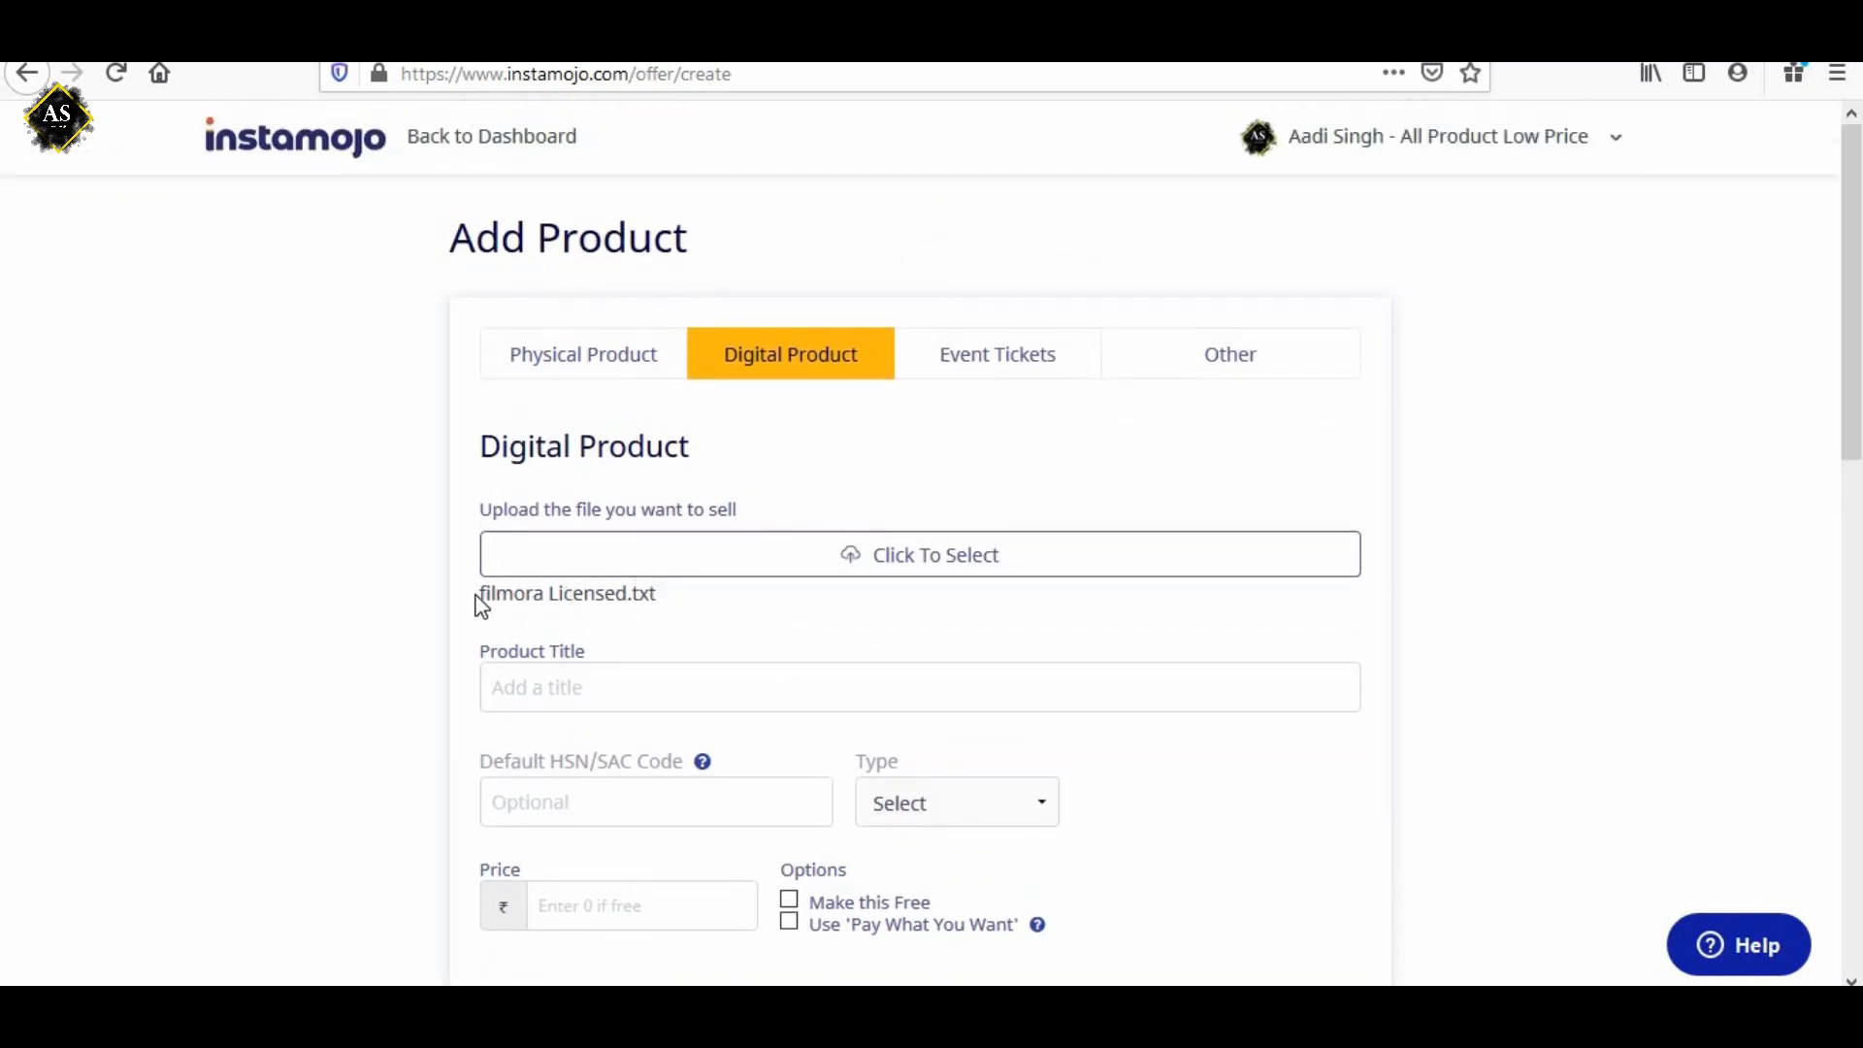
# Check the name of the file uploaded for the digital product.
pyautogui.moveTo(476, 595); pyautogui.dragTo(657, 594)
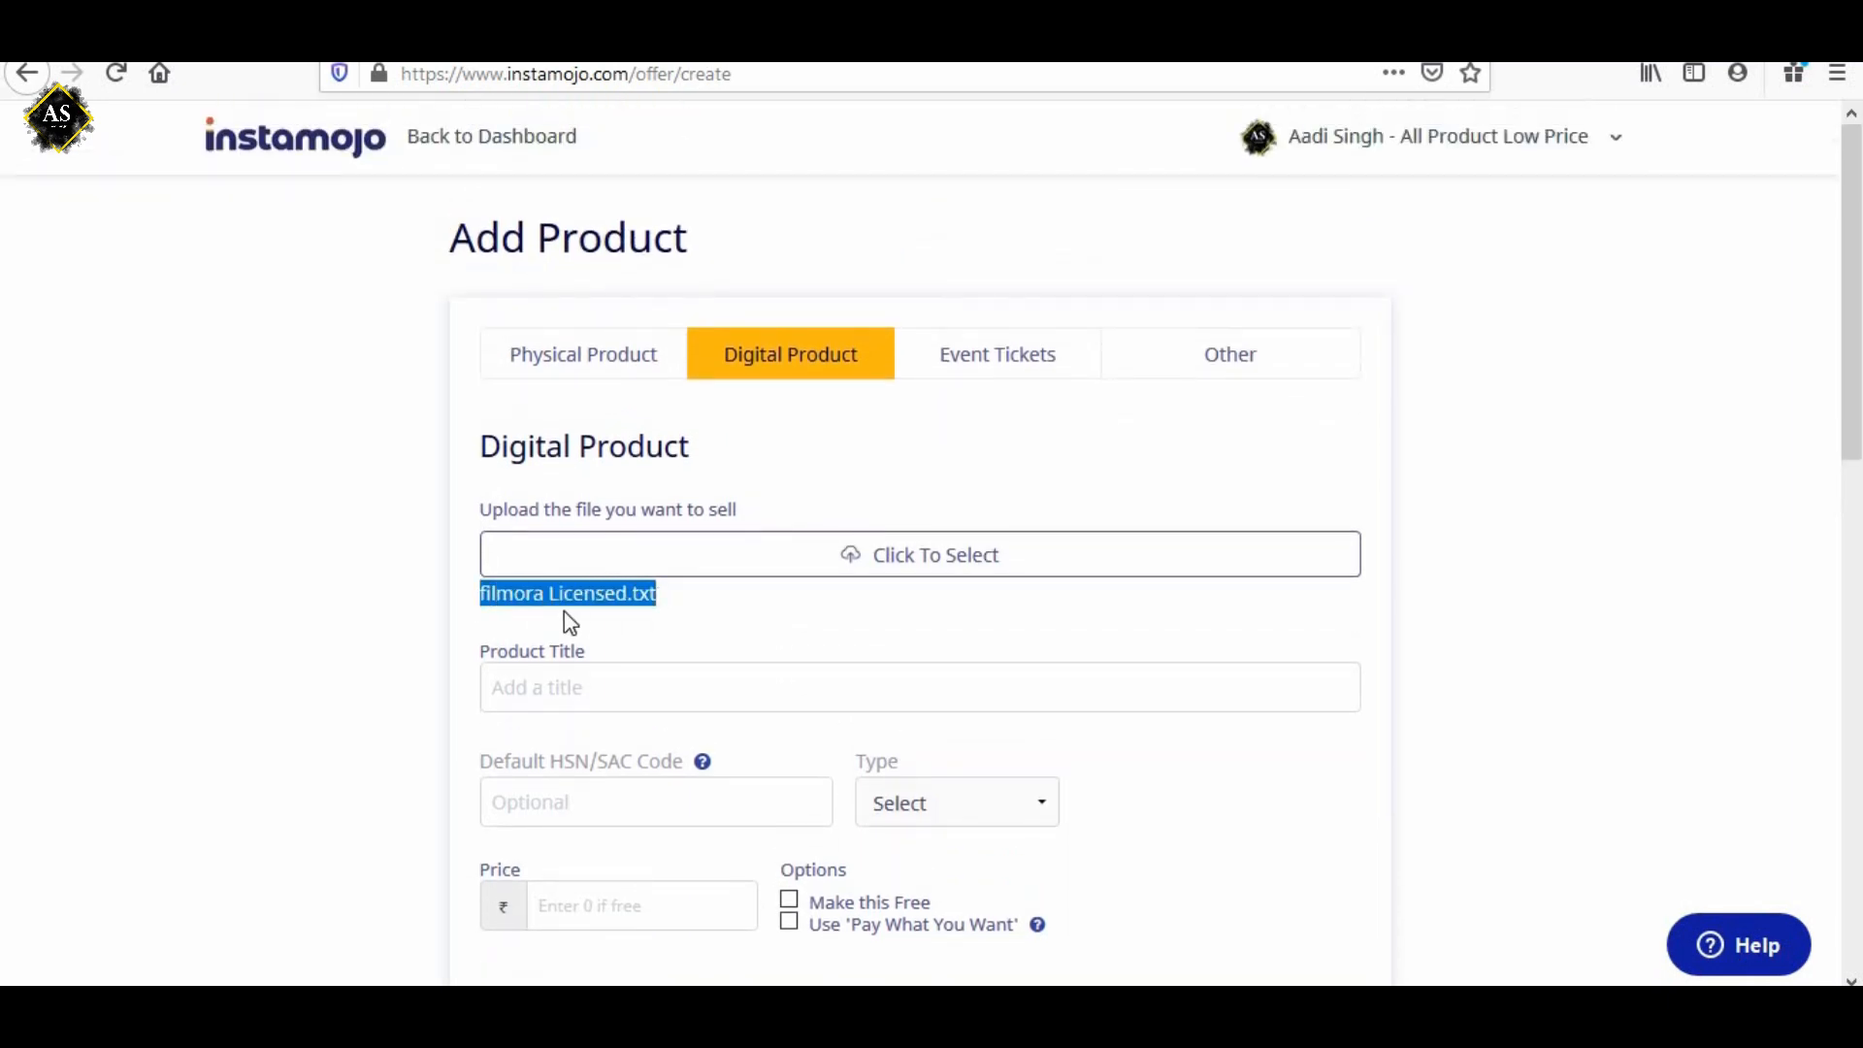
pyautogui.click(562, 609)
pyautogui.moveTo(485, 593); pyautogui.dragTo(658, 596)
pyautogui.click(627, 602)
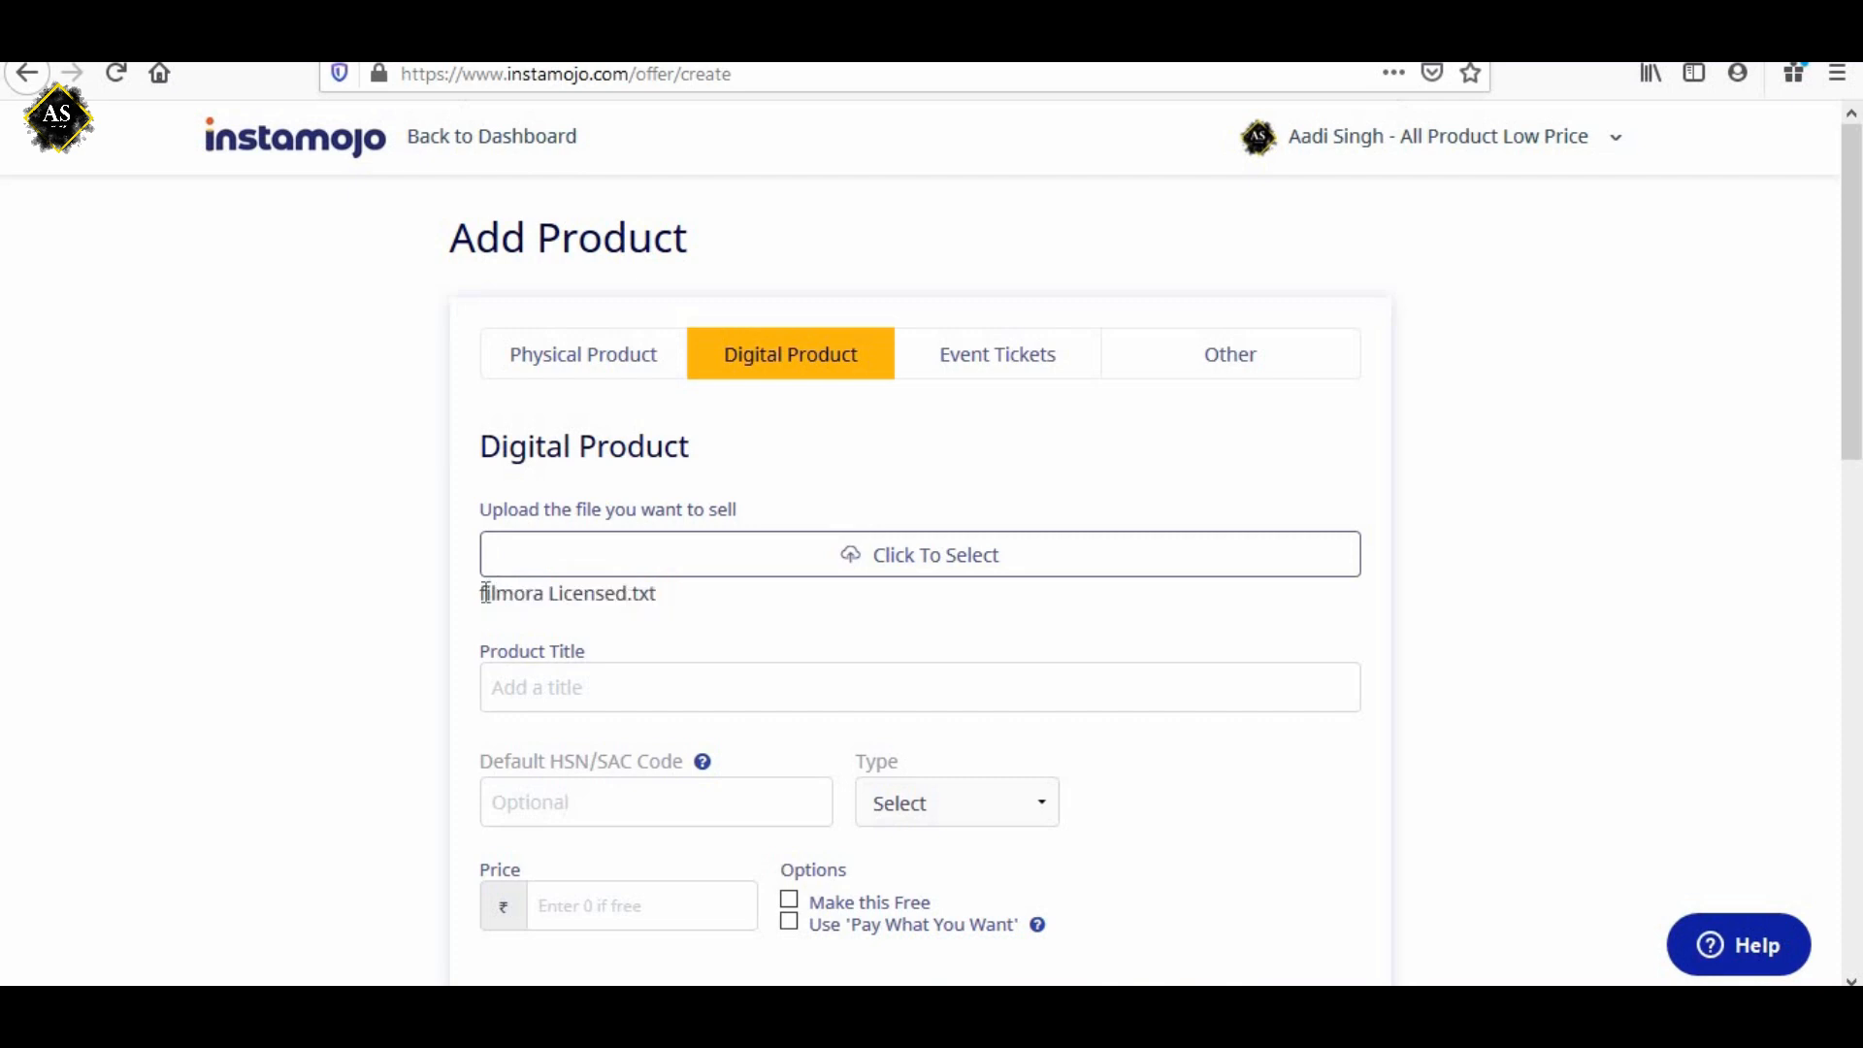
pyautogui.moveTo(486, 592); pyautogui.dragTo(657, 602)
pyautogui.click(626, 598)
pyautogui.doubleClick(650, 598)
pyautogui.click(654, 603)
# Copy the uploaded file's name without its extension and use it as the product title, "filmora Licensed".
pyautogui.scroll(-2, 651, 604)
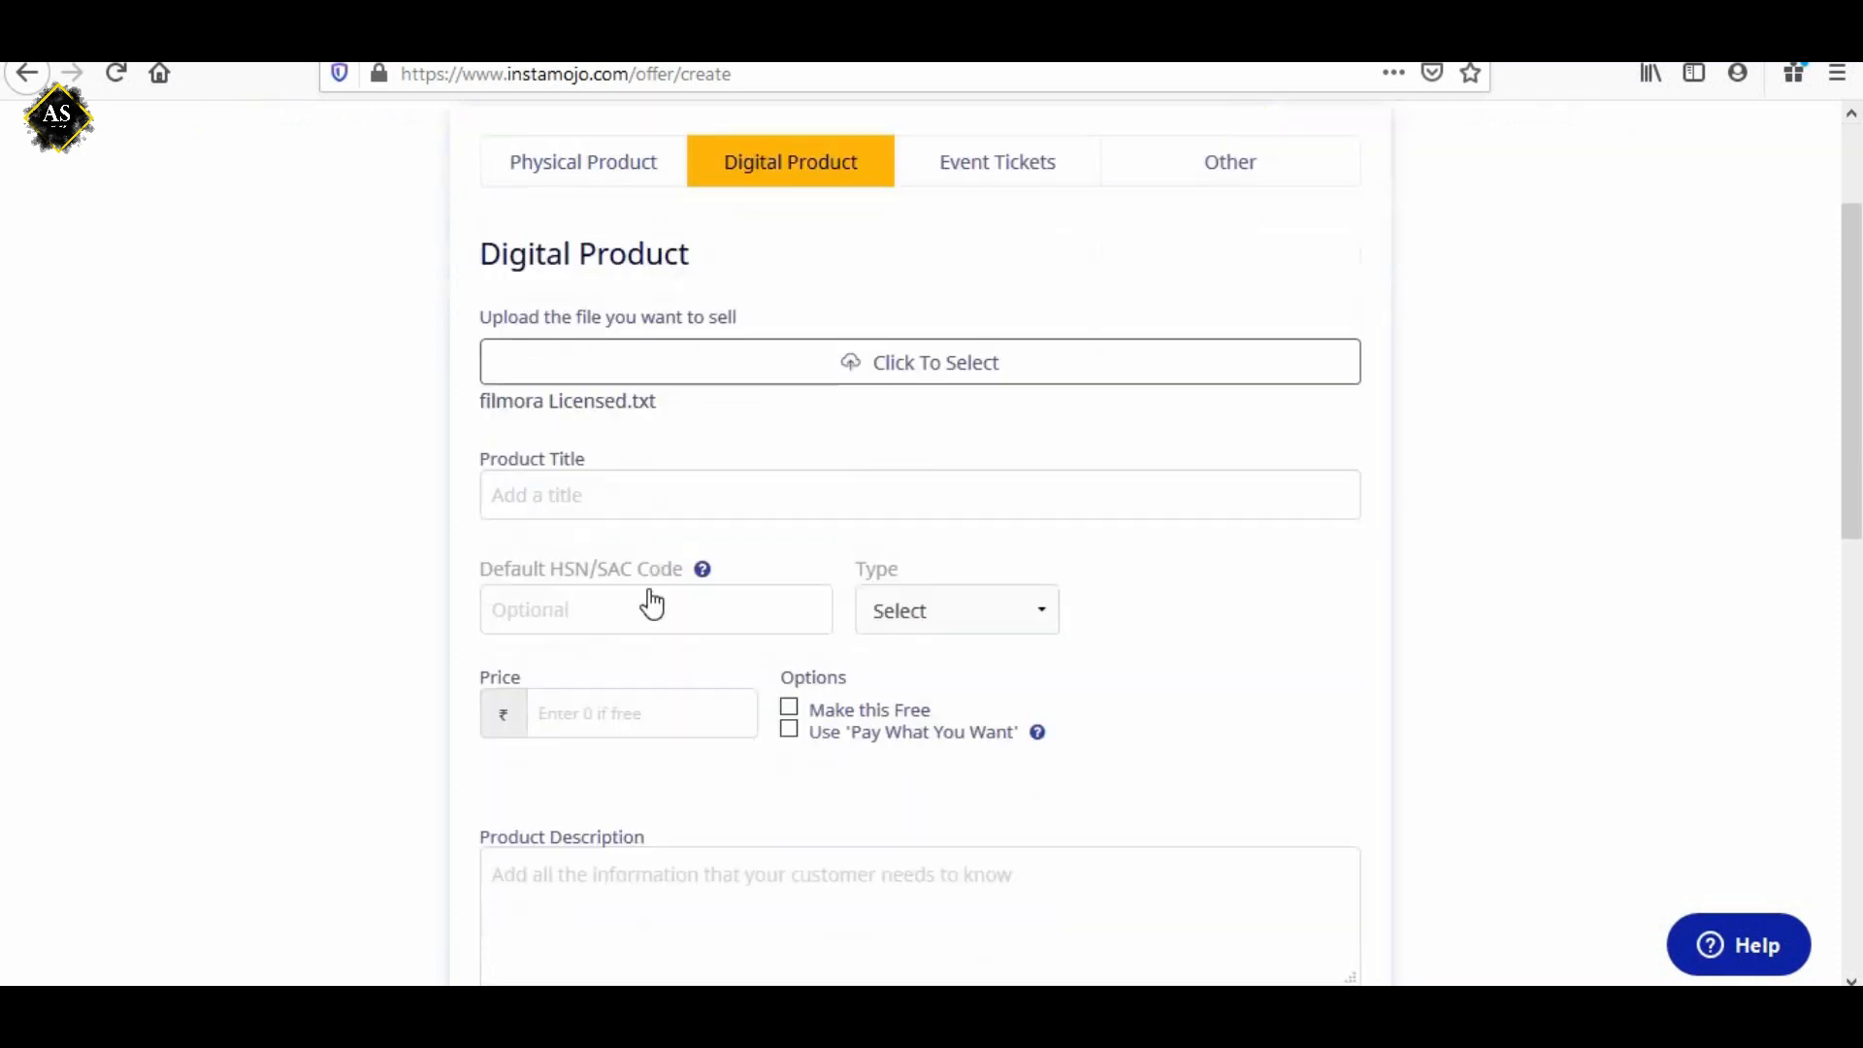
pyautogui.scroll(-1, 651, 604)
pyautogui.click(594, 408)
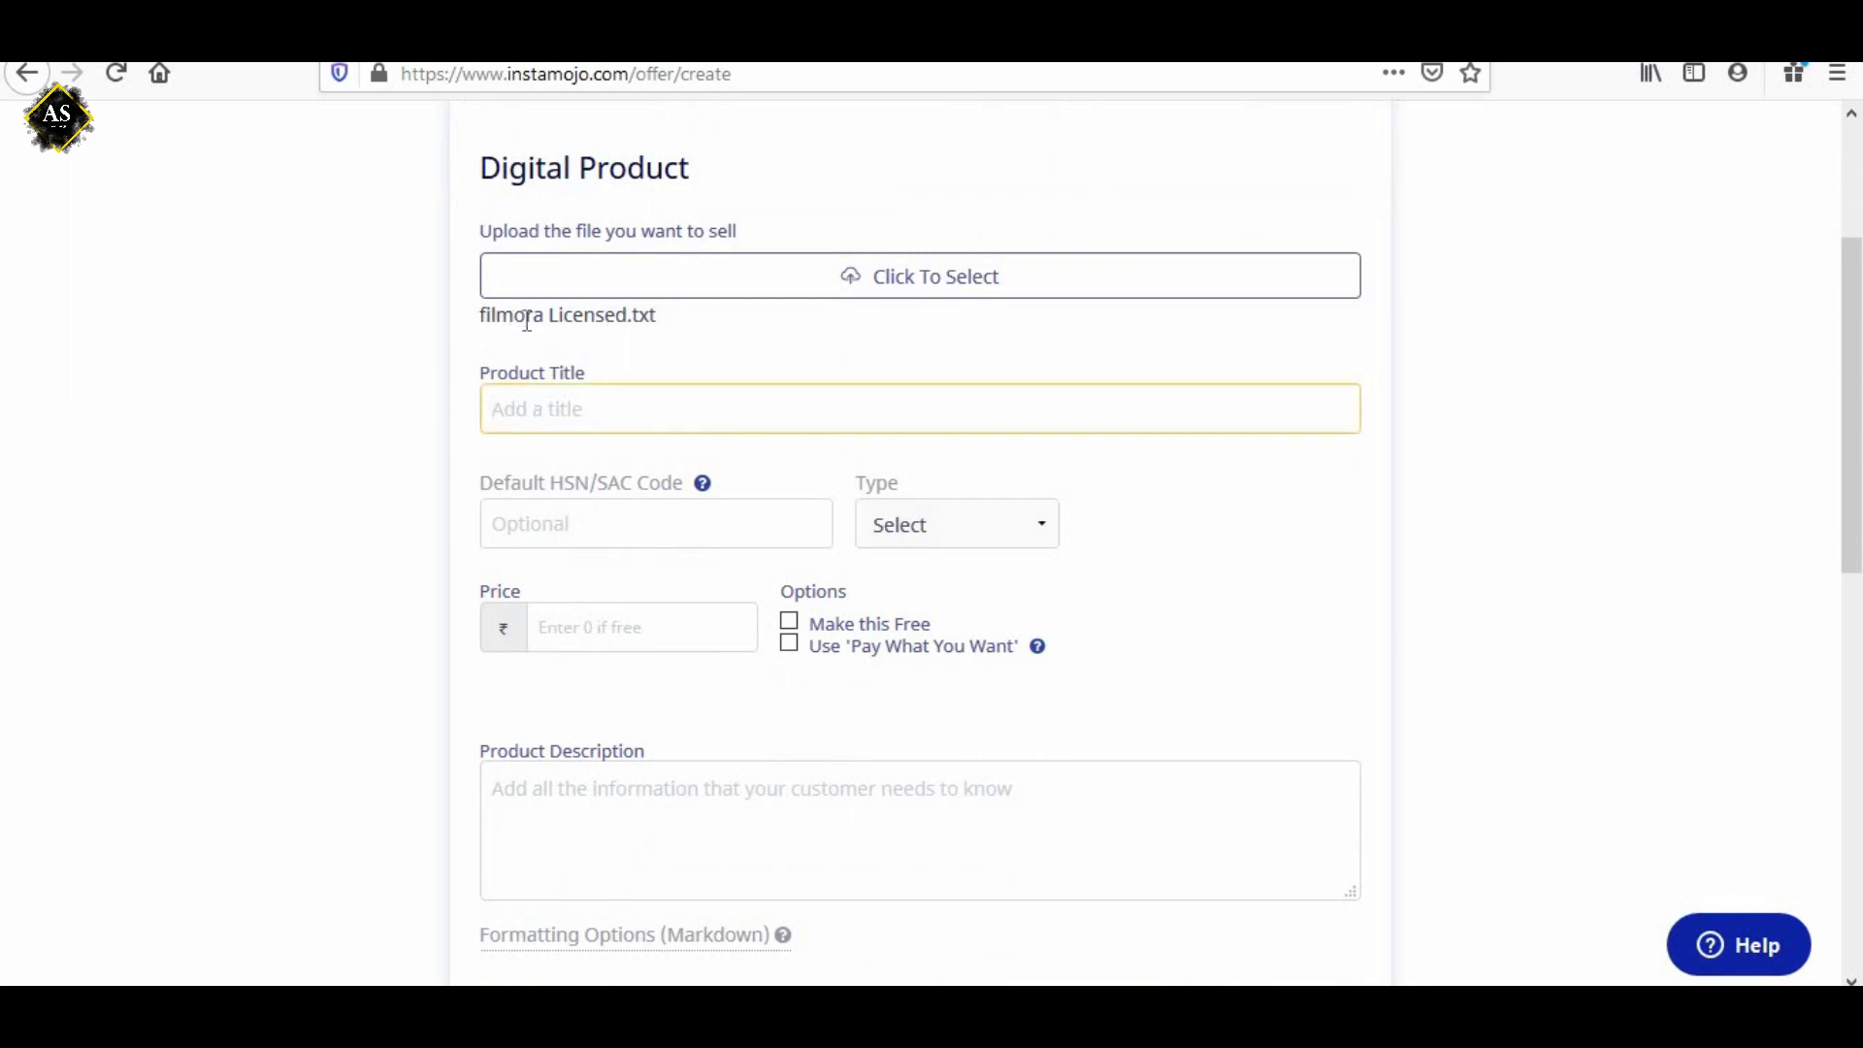
pyautogui.moveTo(480, 316); pyautogui.dragTo(625, 330)
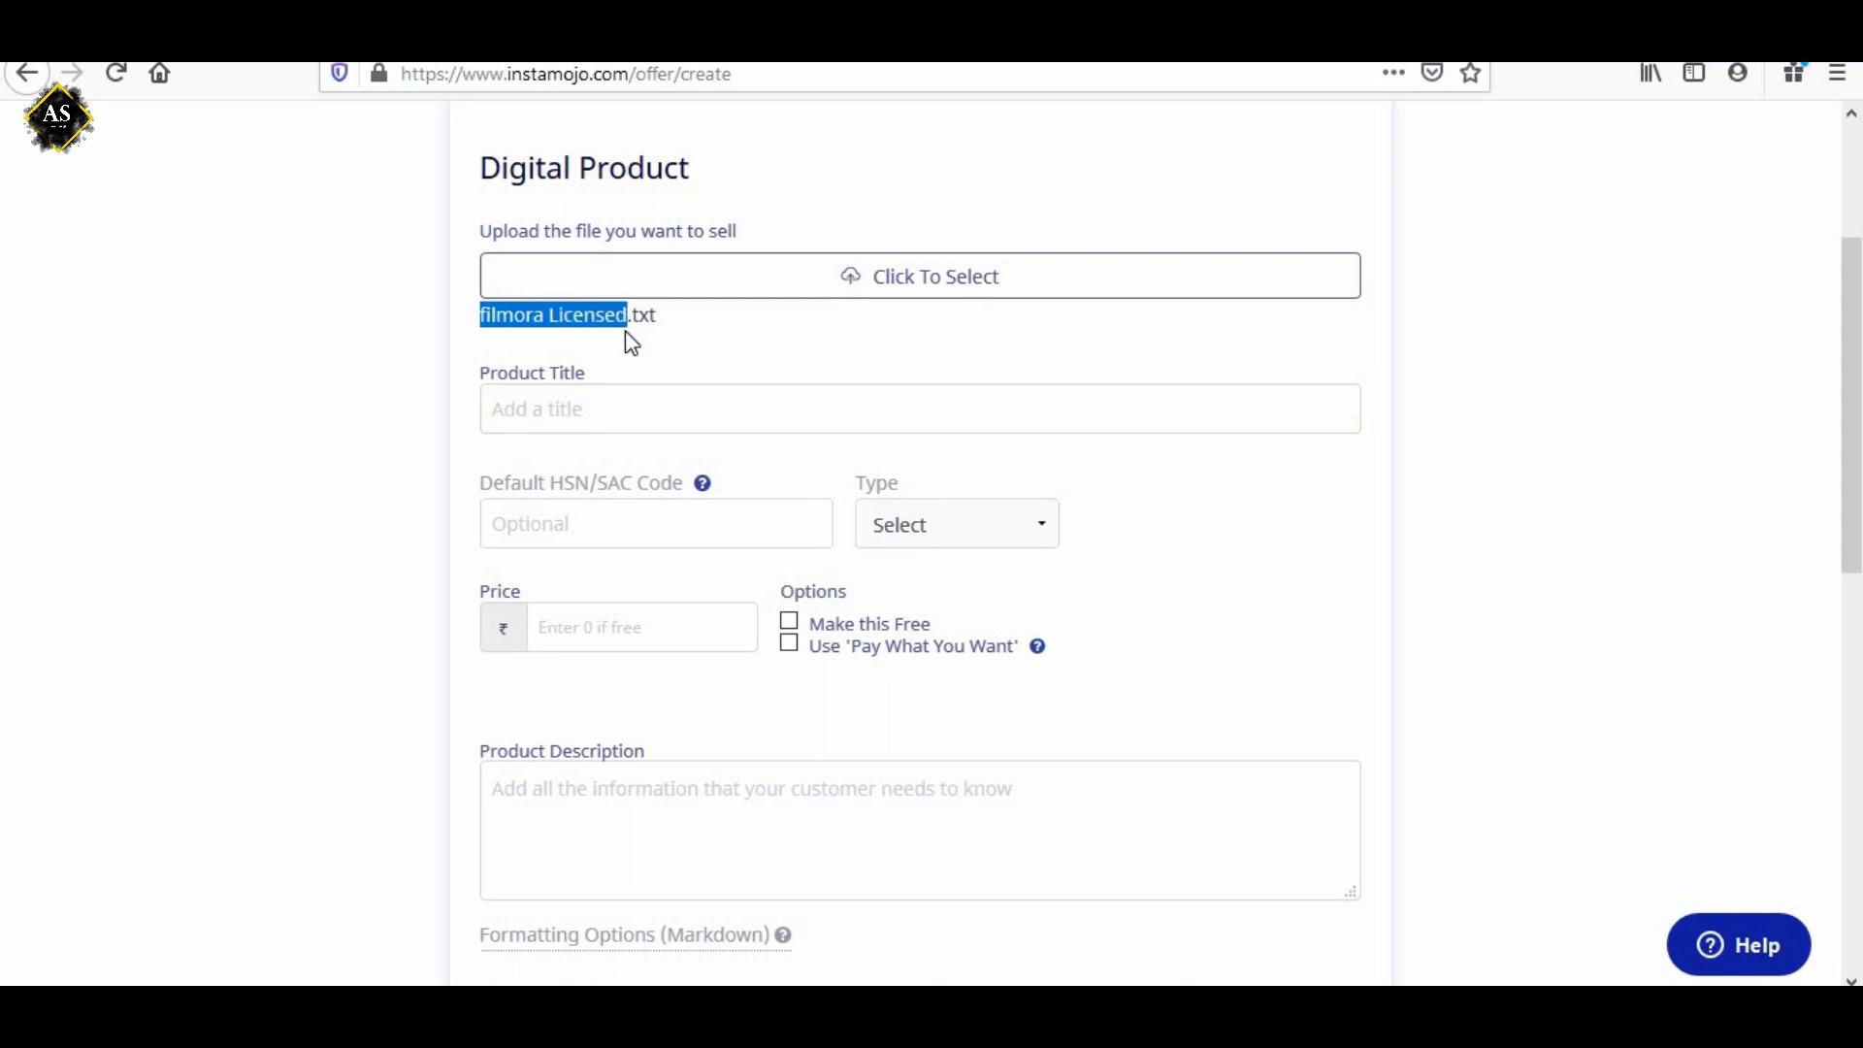
pyautogui.click(605, 421)
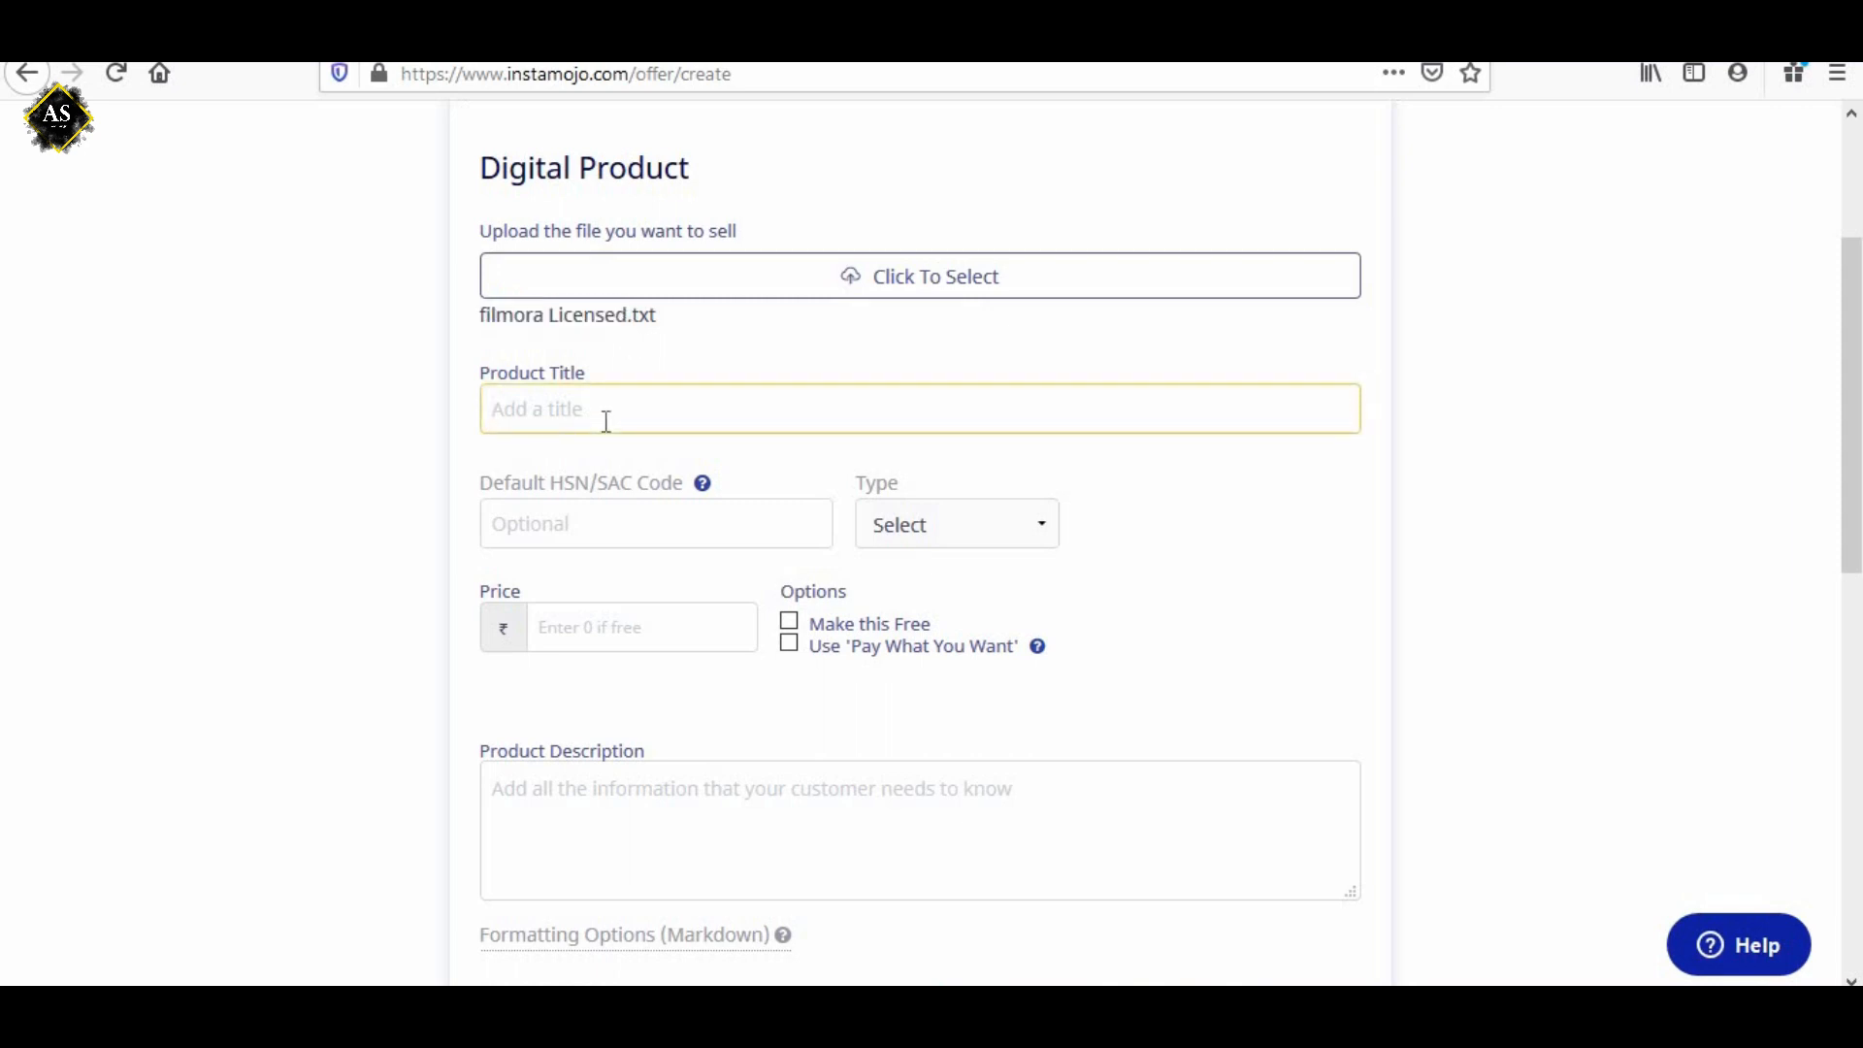
pyautogui.hotkey('ctrl', 'v')
pyautogui.scroll(1, 622, 524)
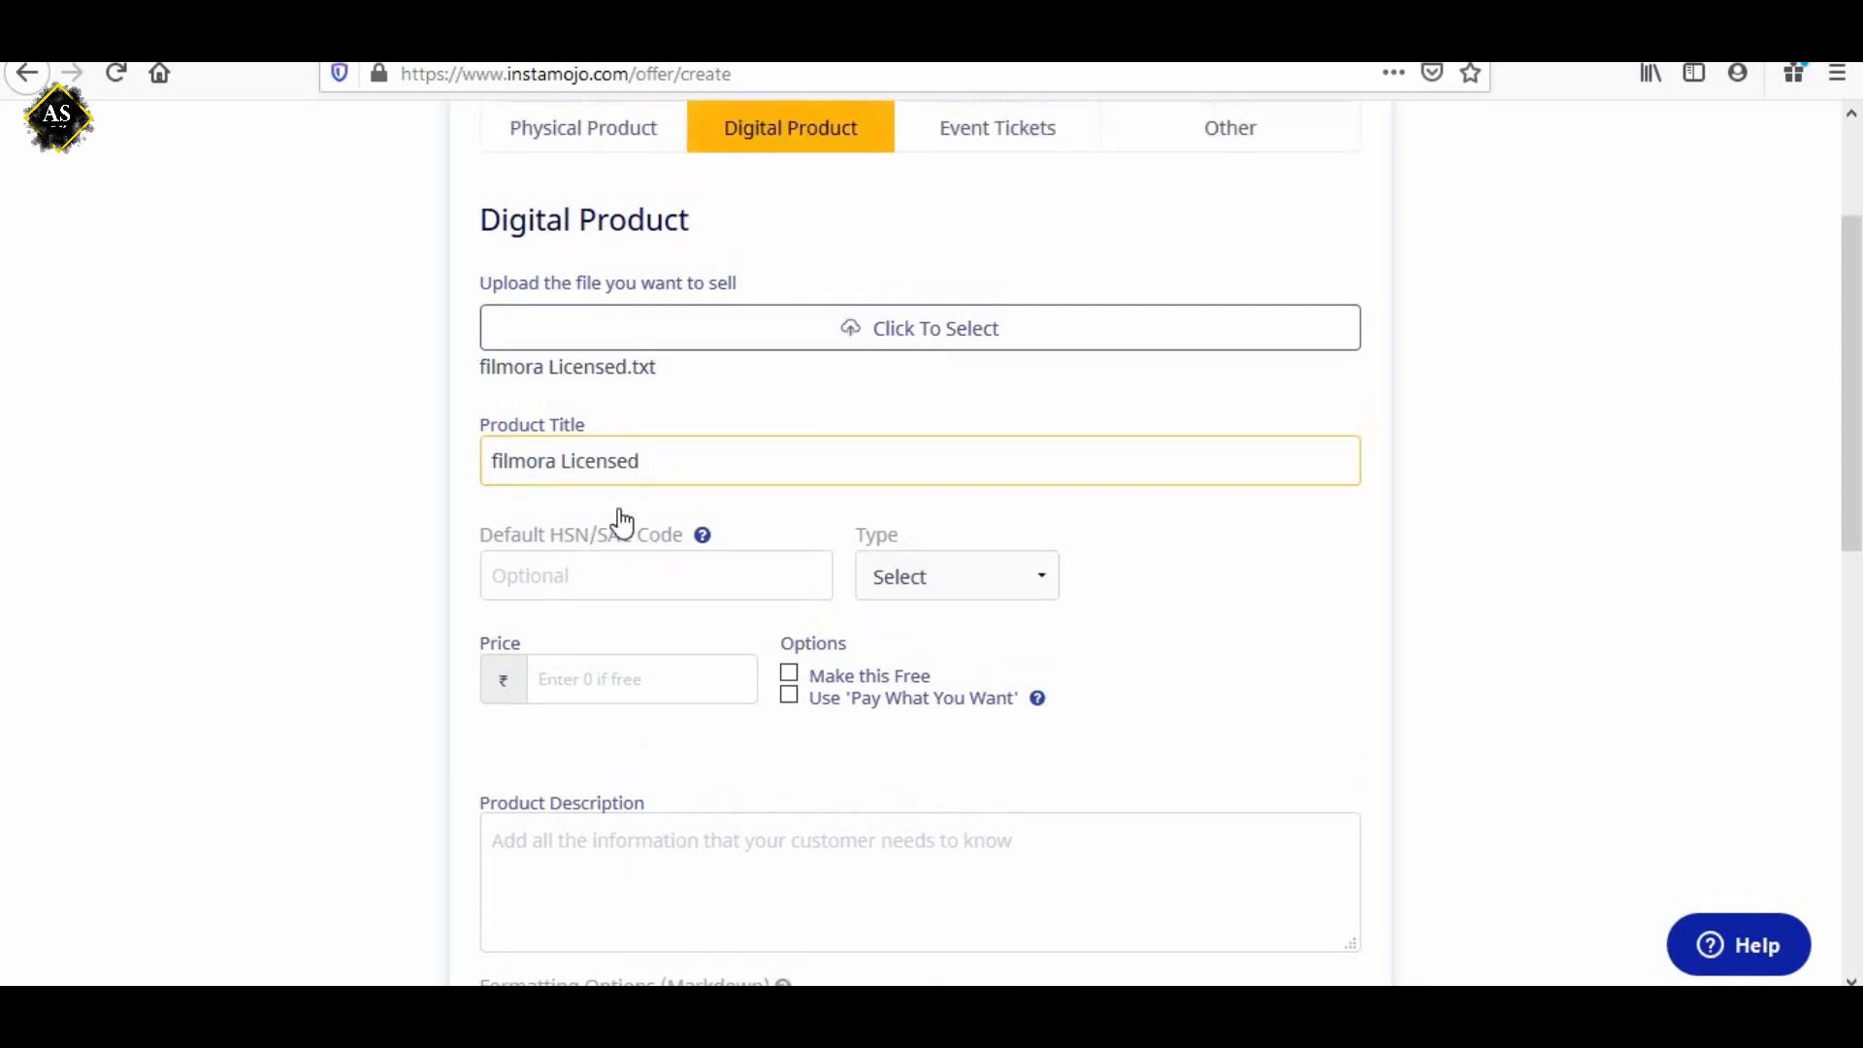
pyautogui.scroll(2, 622, 524)
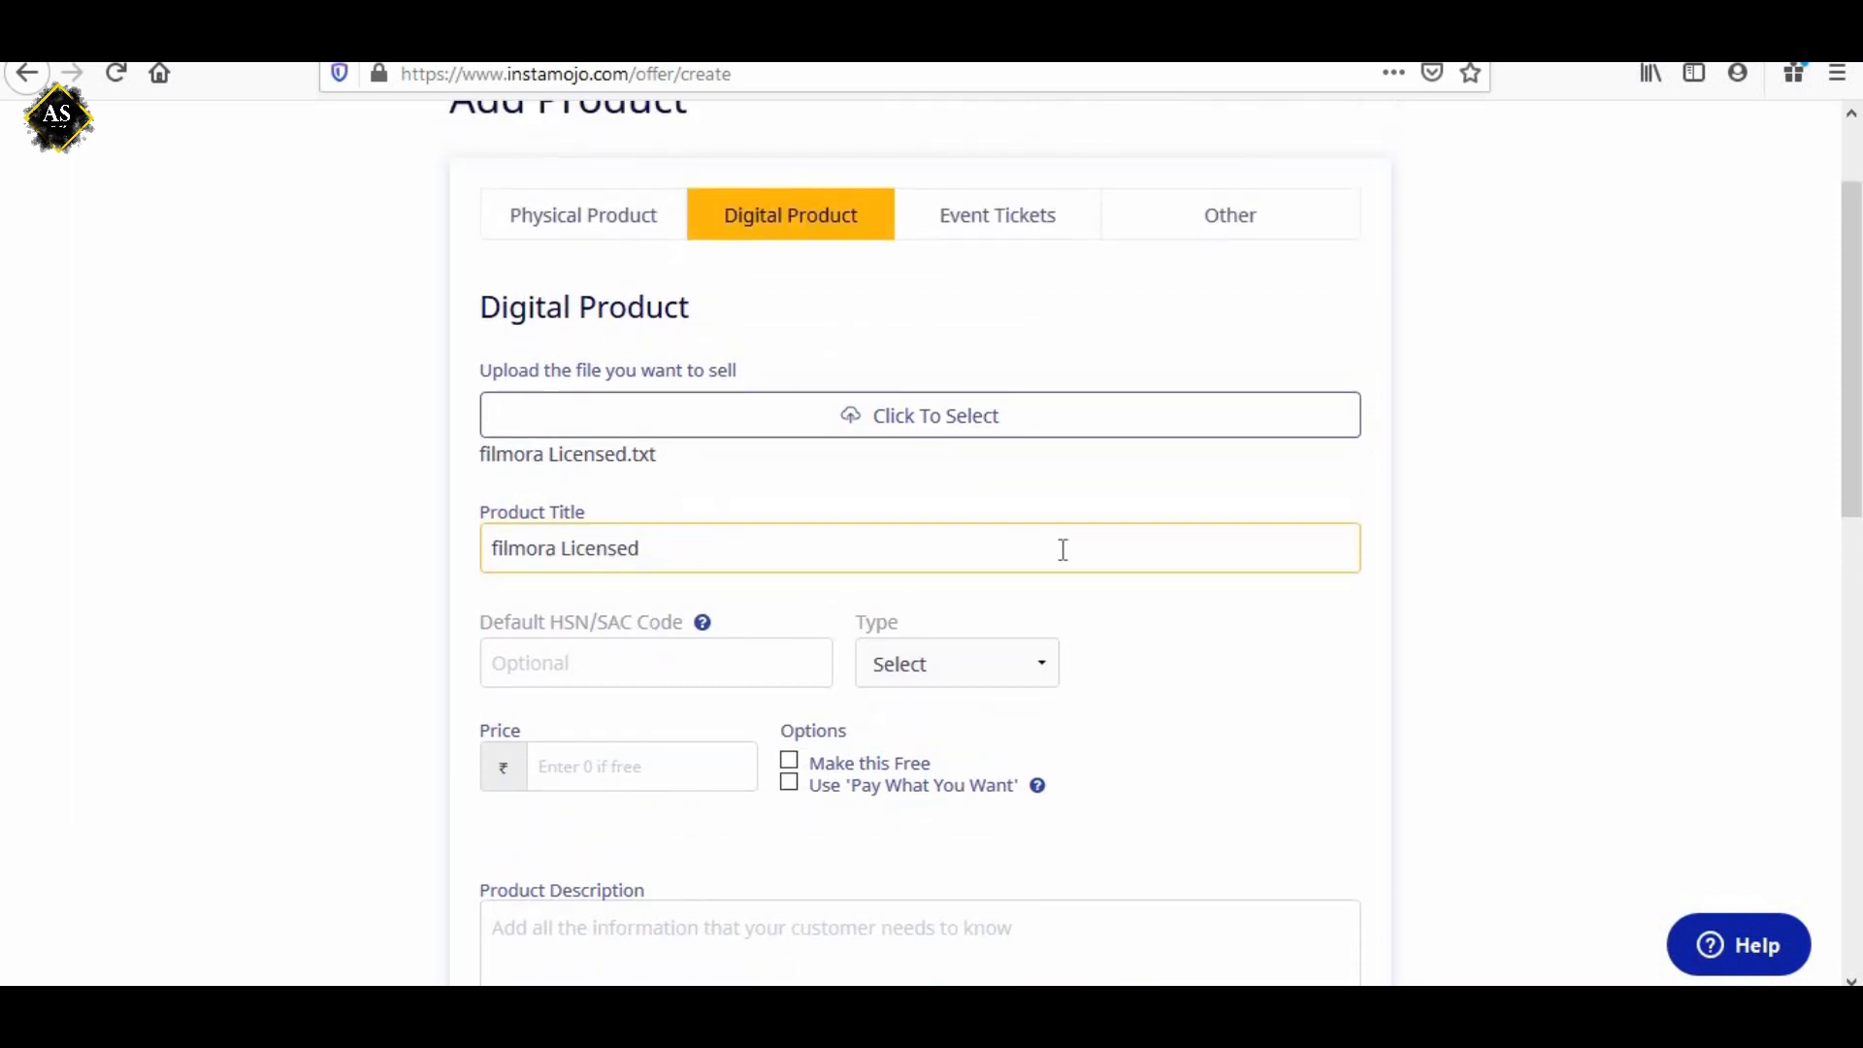
# Leave the optional HSN/SAC code empty and set the product price to ₹ 999.
pyautogui.scroll(-3, 905, 594)
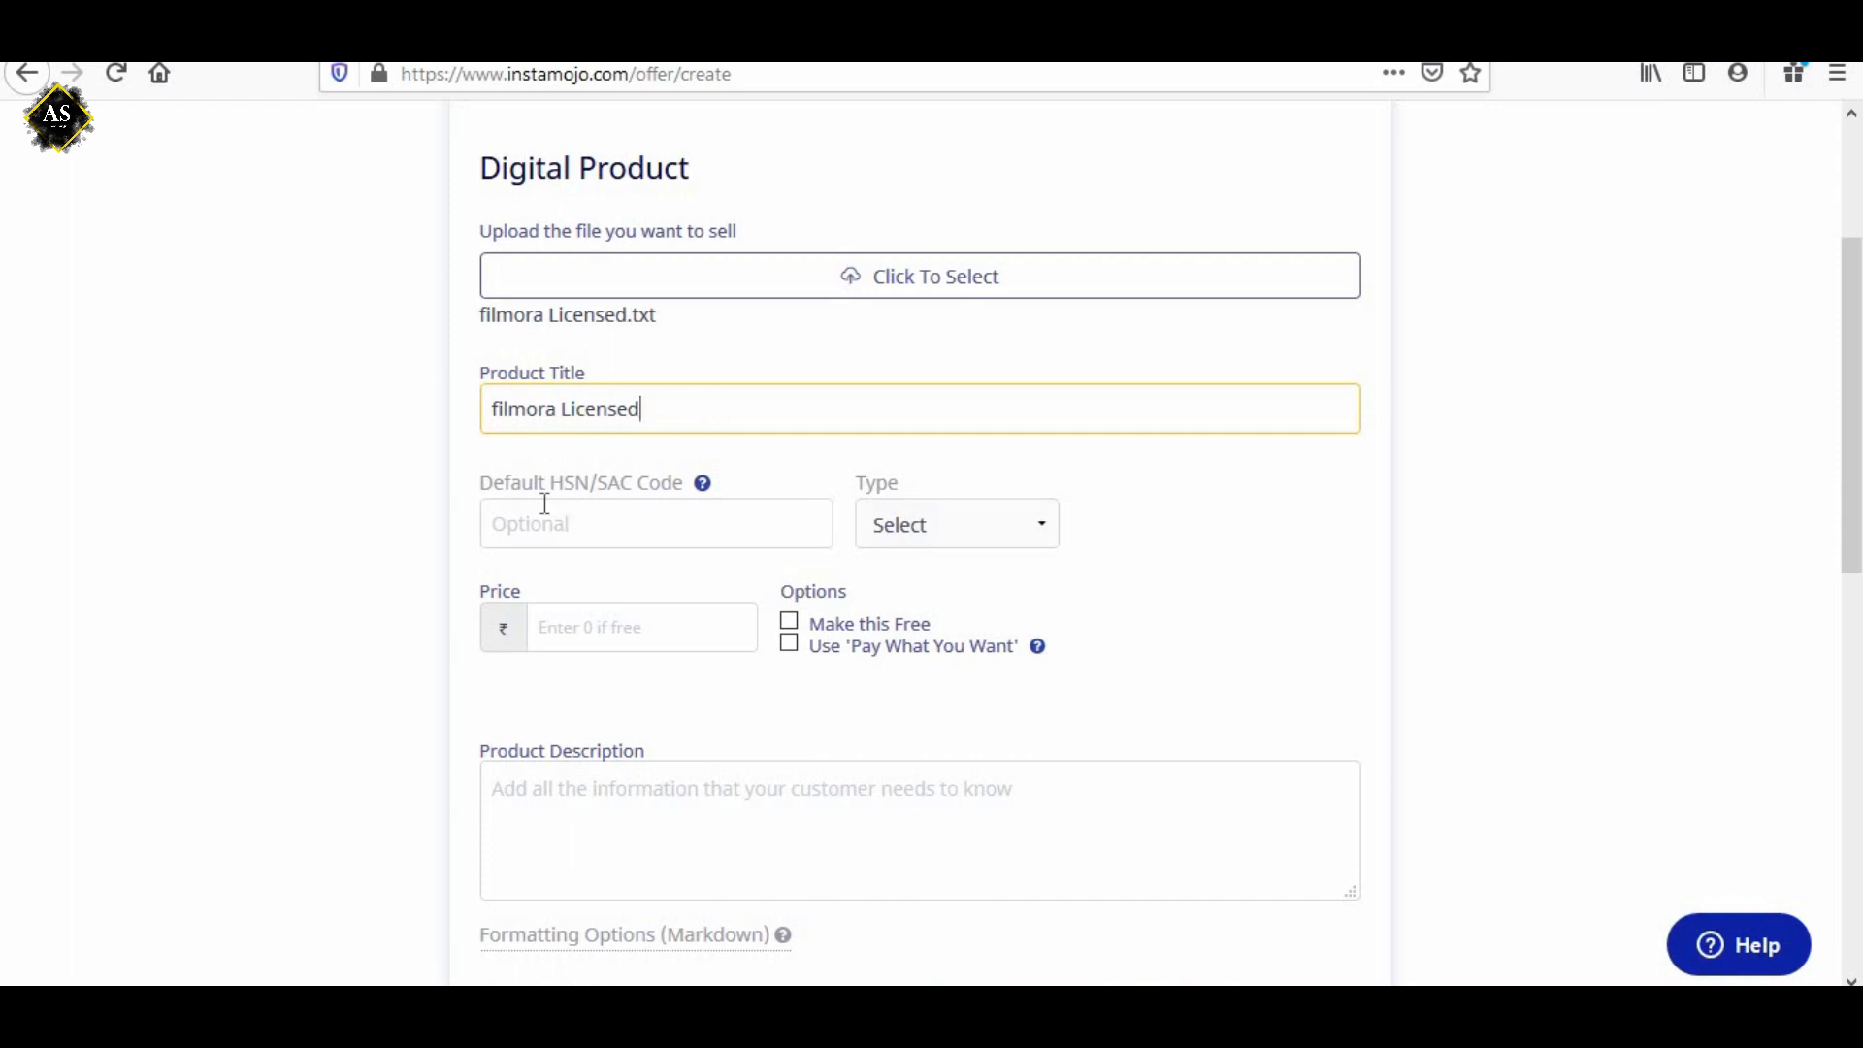
pyautogui.moveTo(498, 480); pyautogui.dragTo(680, 482)
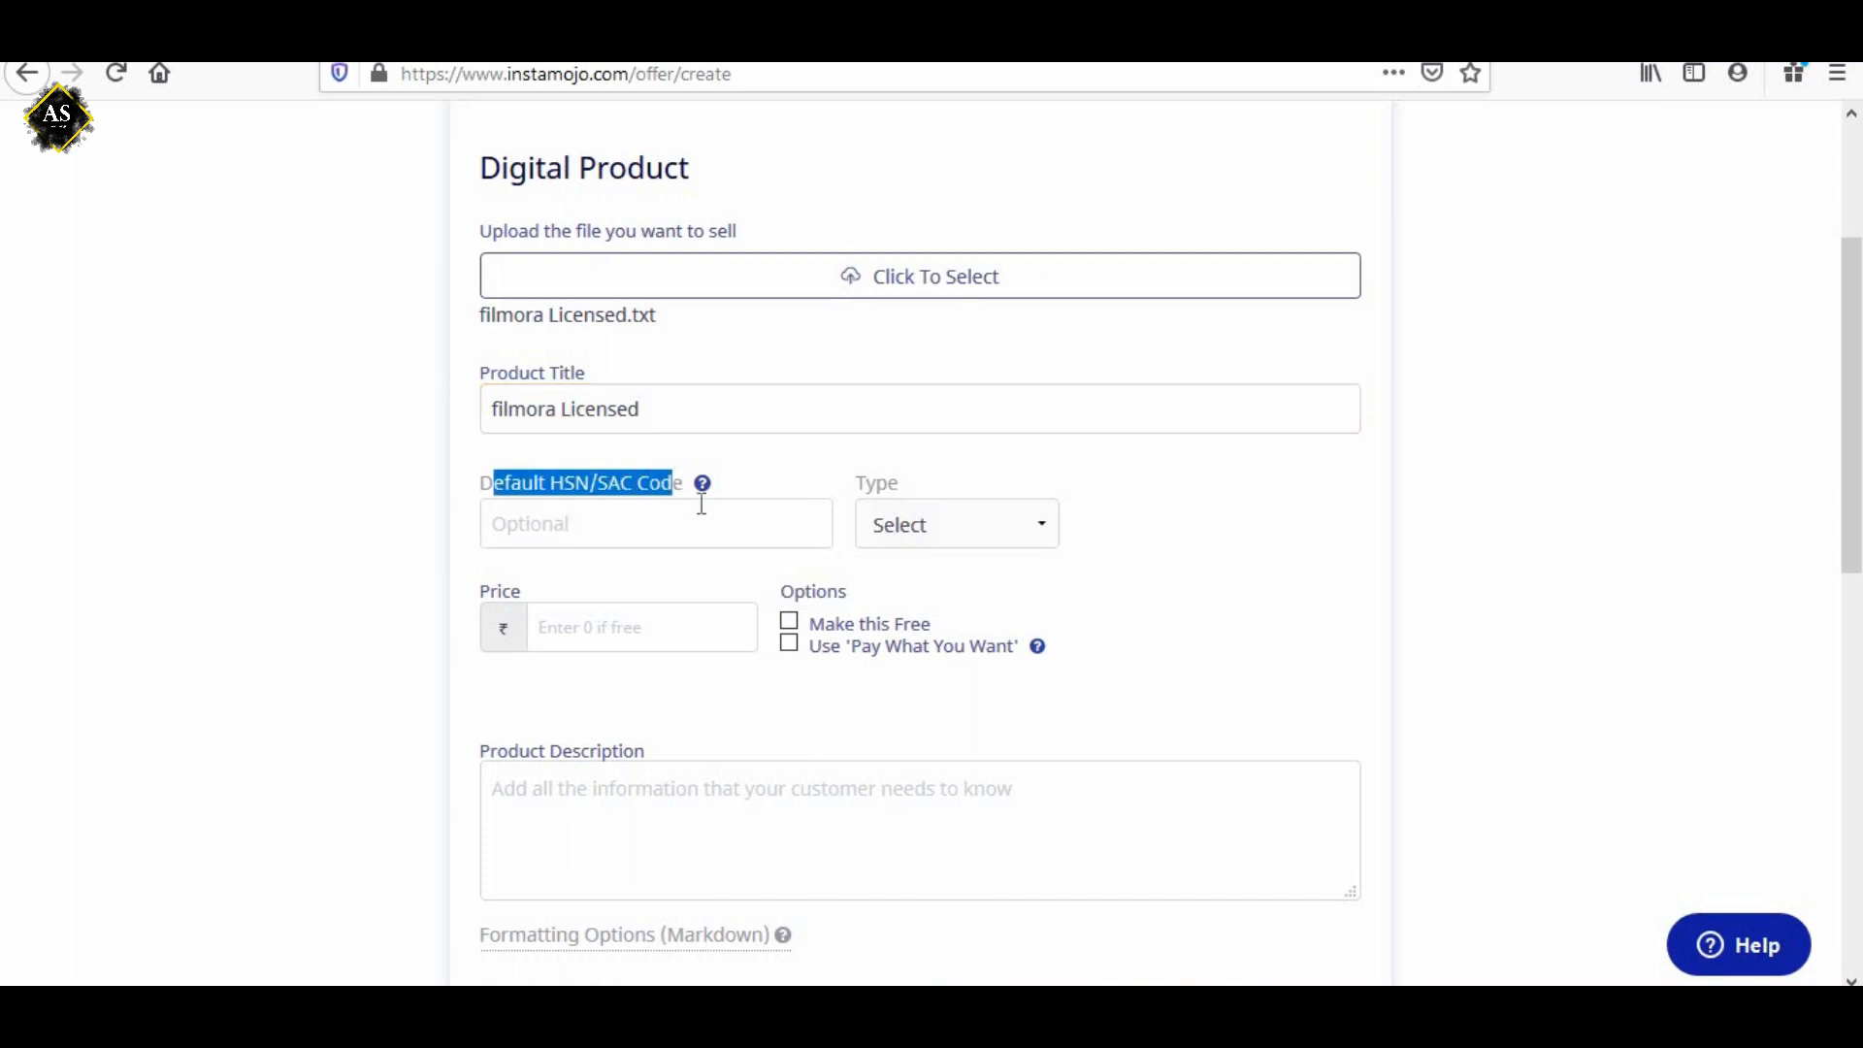
pyautogui.scroll(-3, 724, 475)
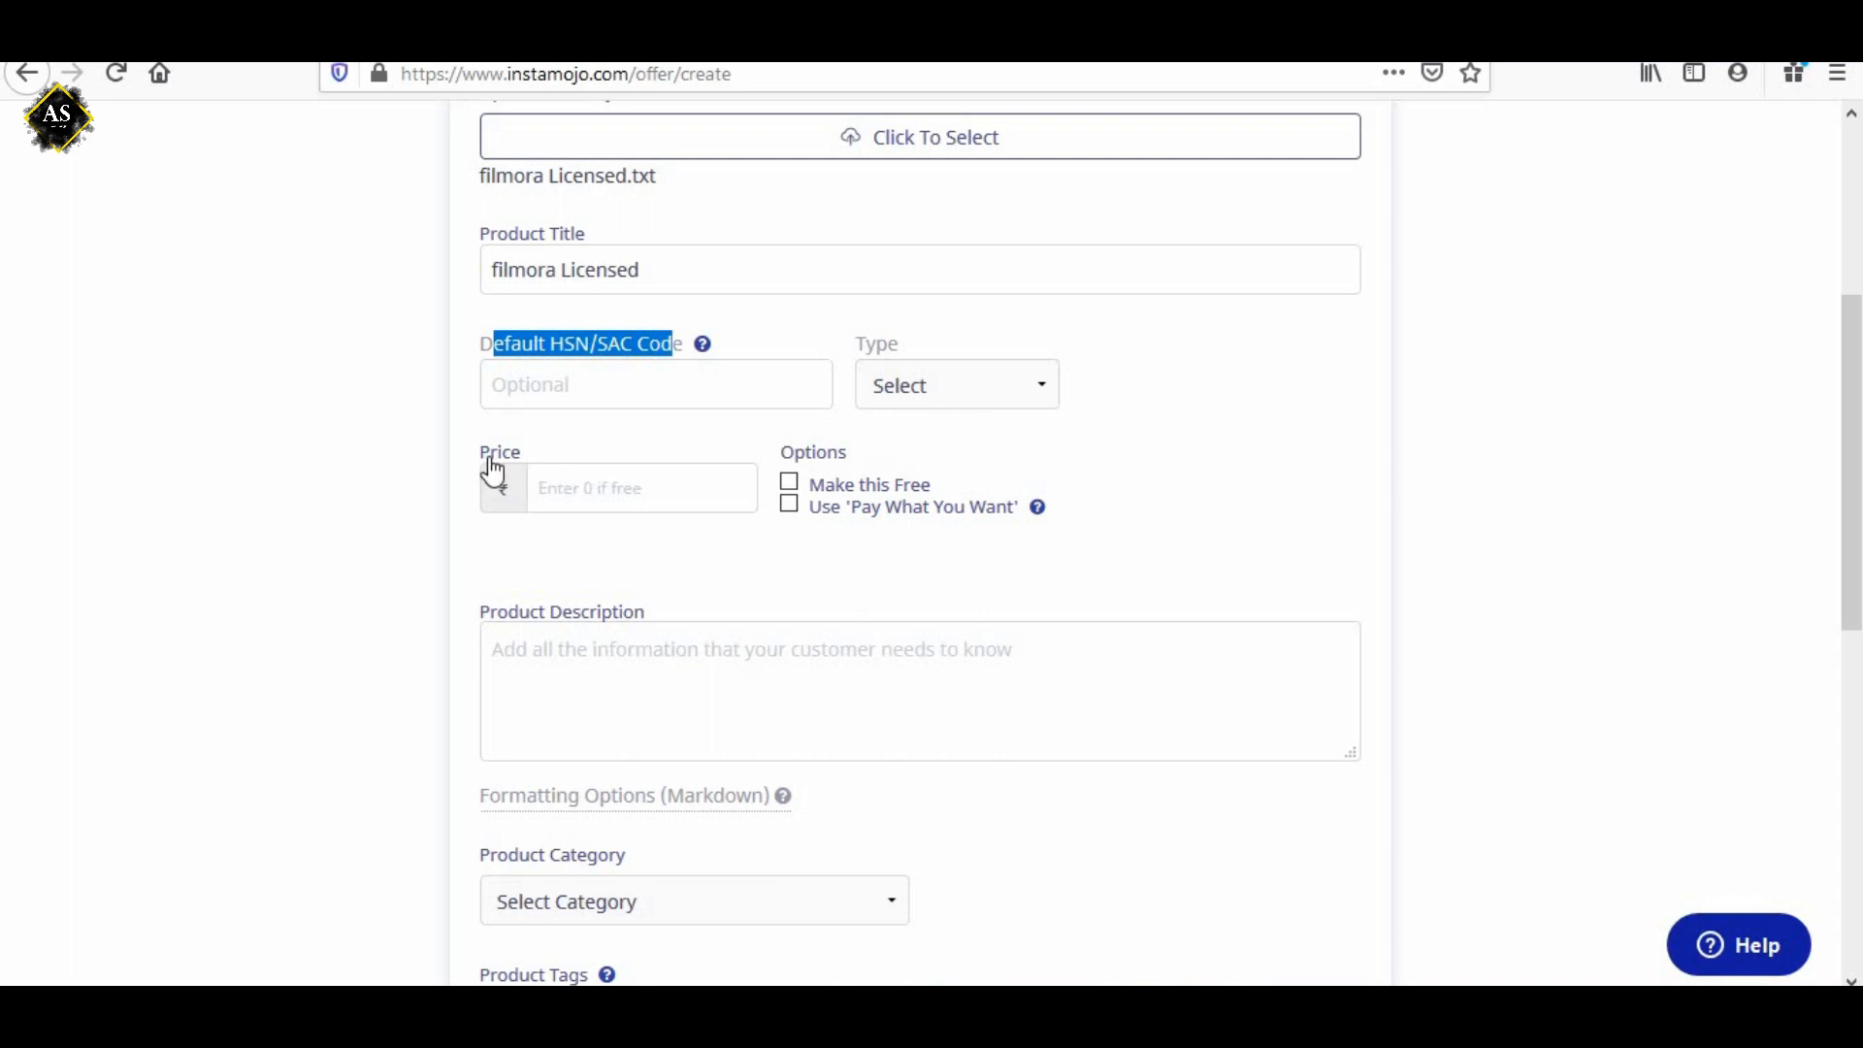
pyautogui.click(635, 491)
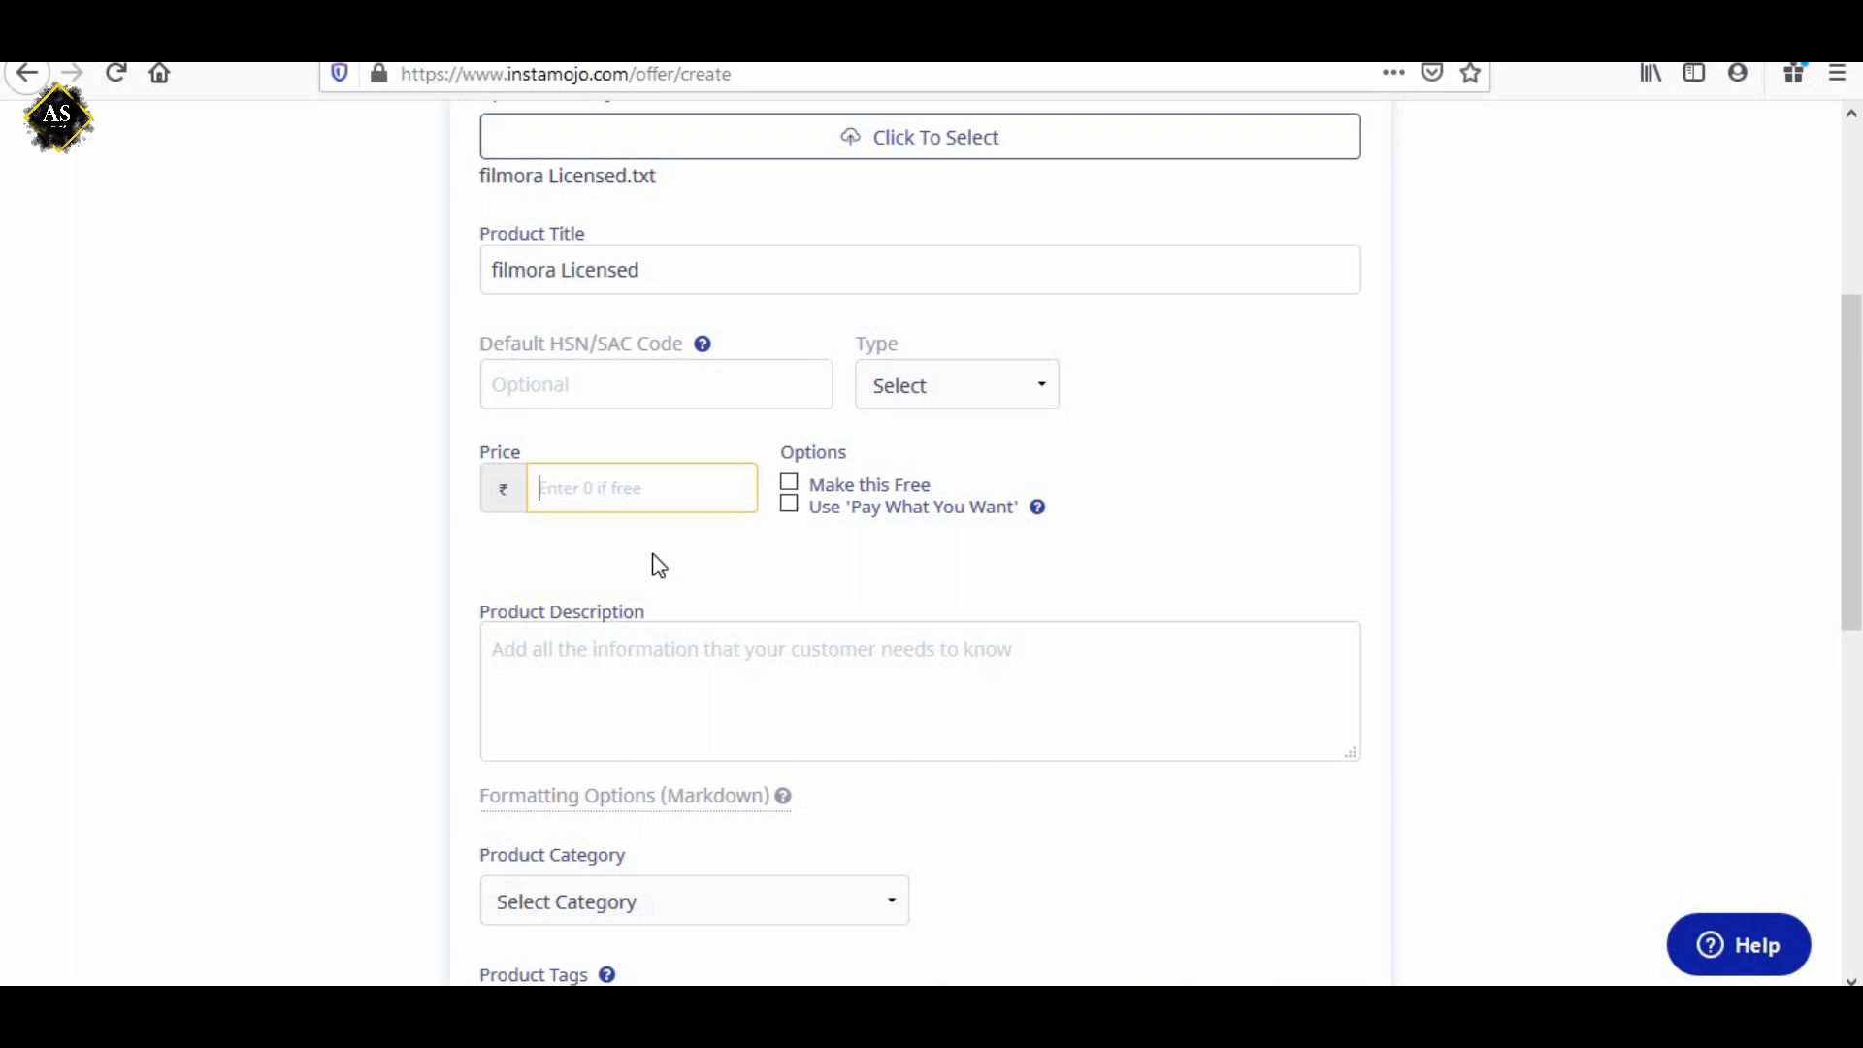
pyautogui.write('999')
pyautogui.click(805, 529)
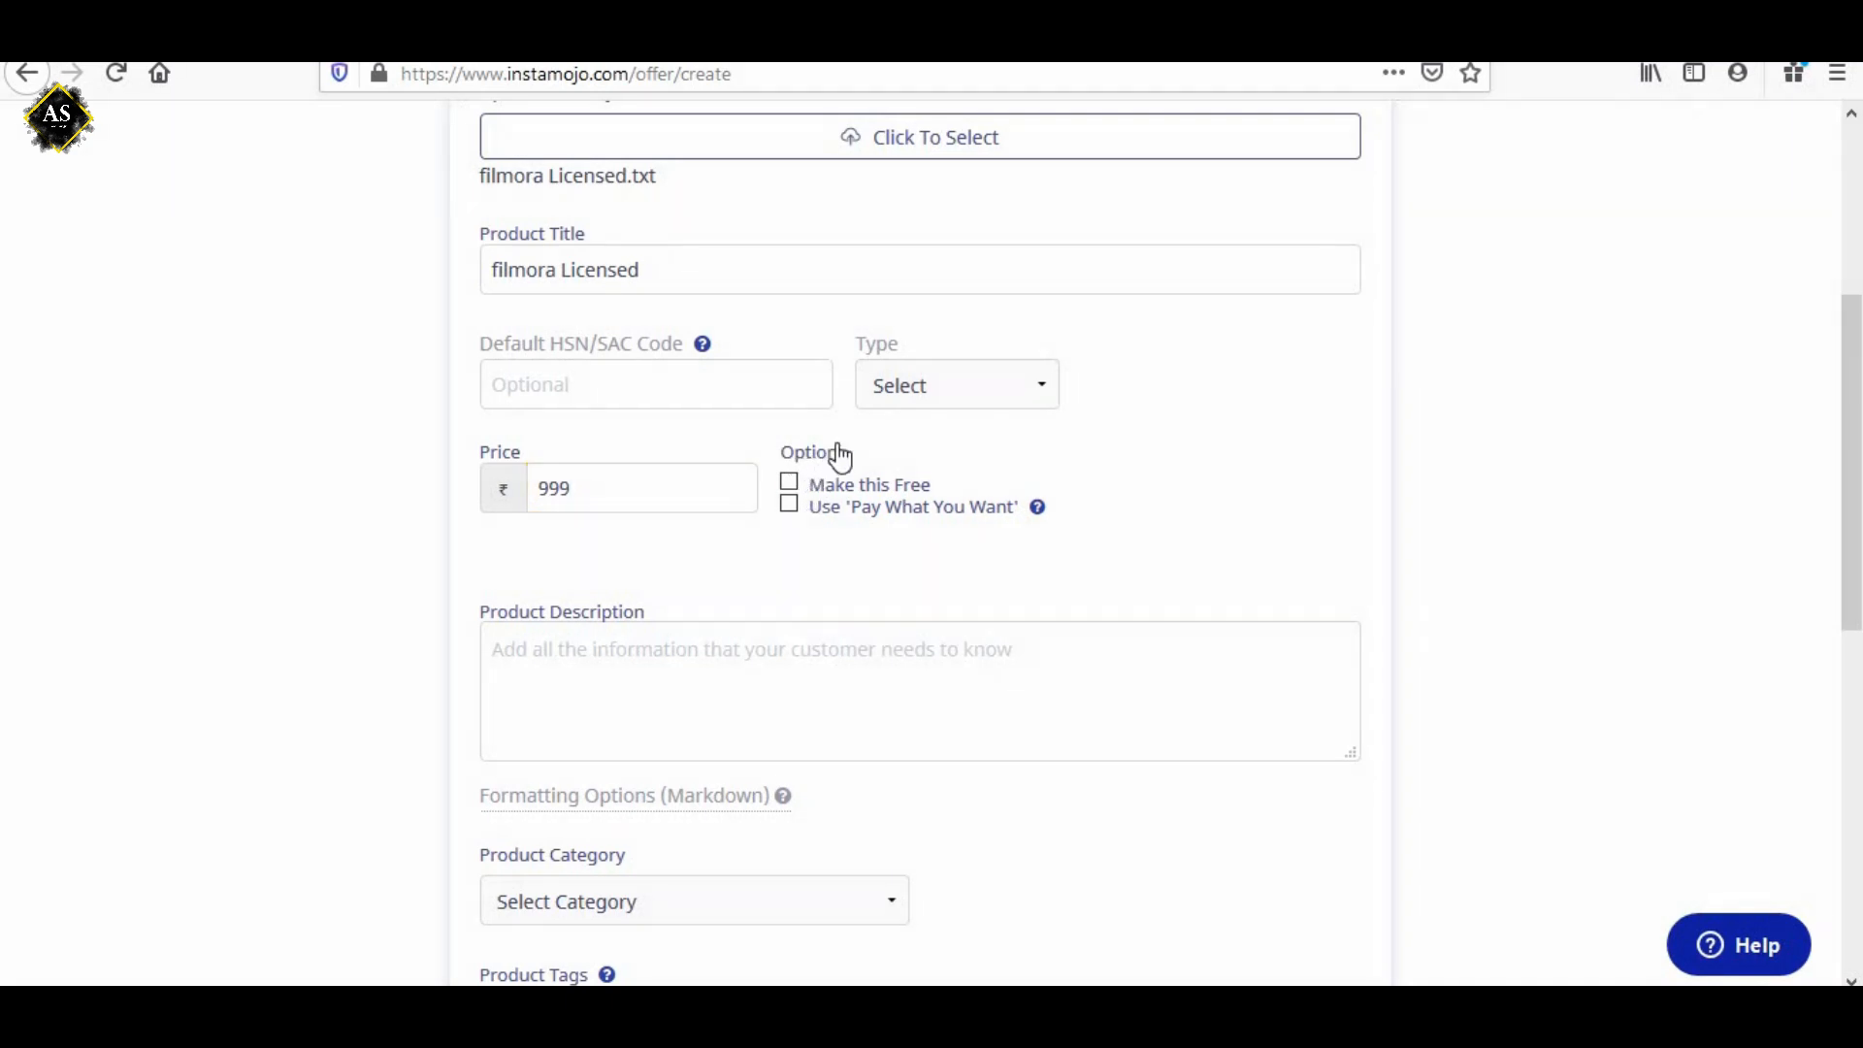
# Try the Make this Free option, clear it again, and set the price back to 999.
pyautogui.scroll(3, 790, 388)
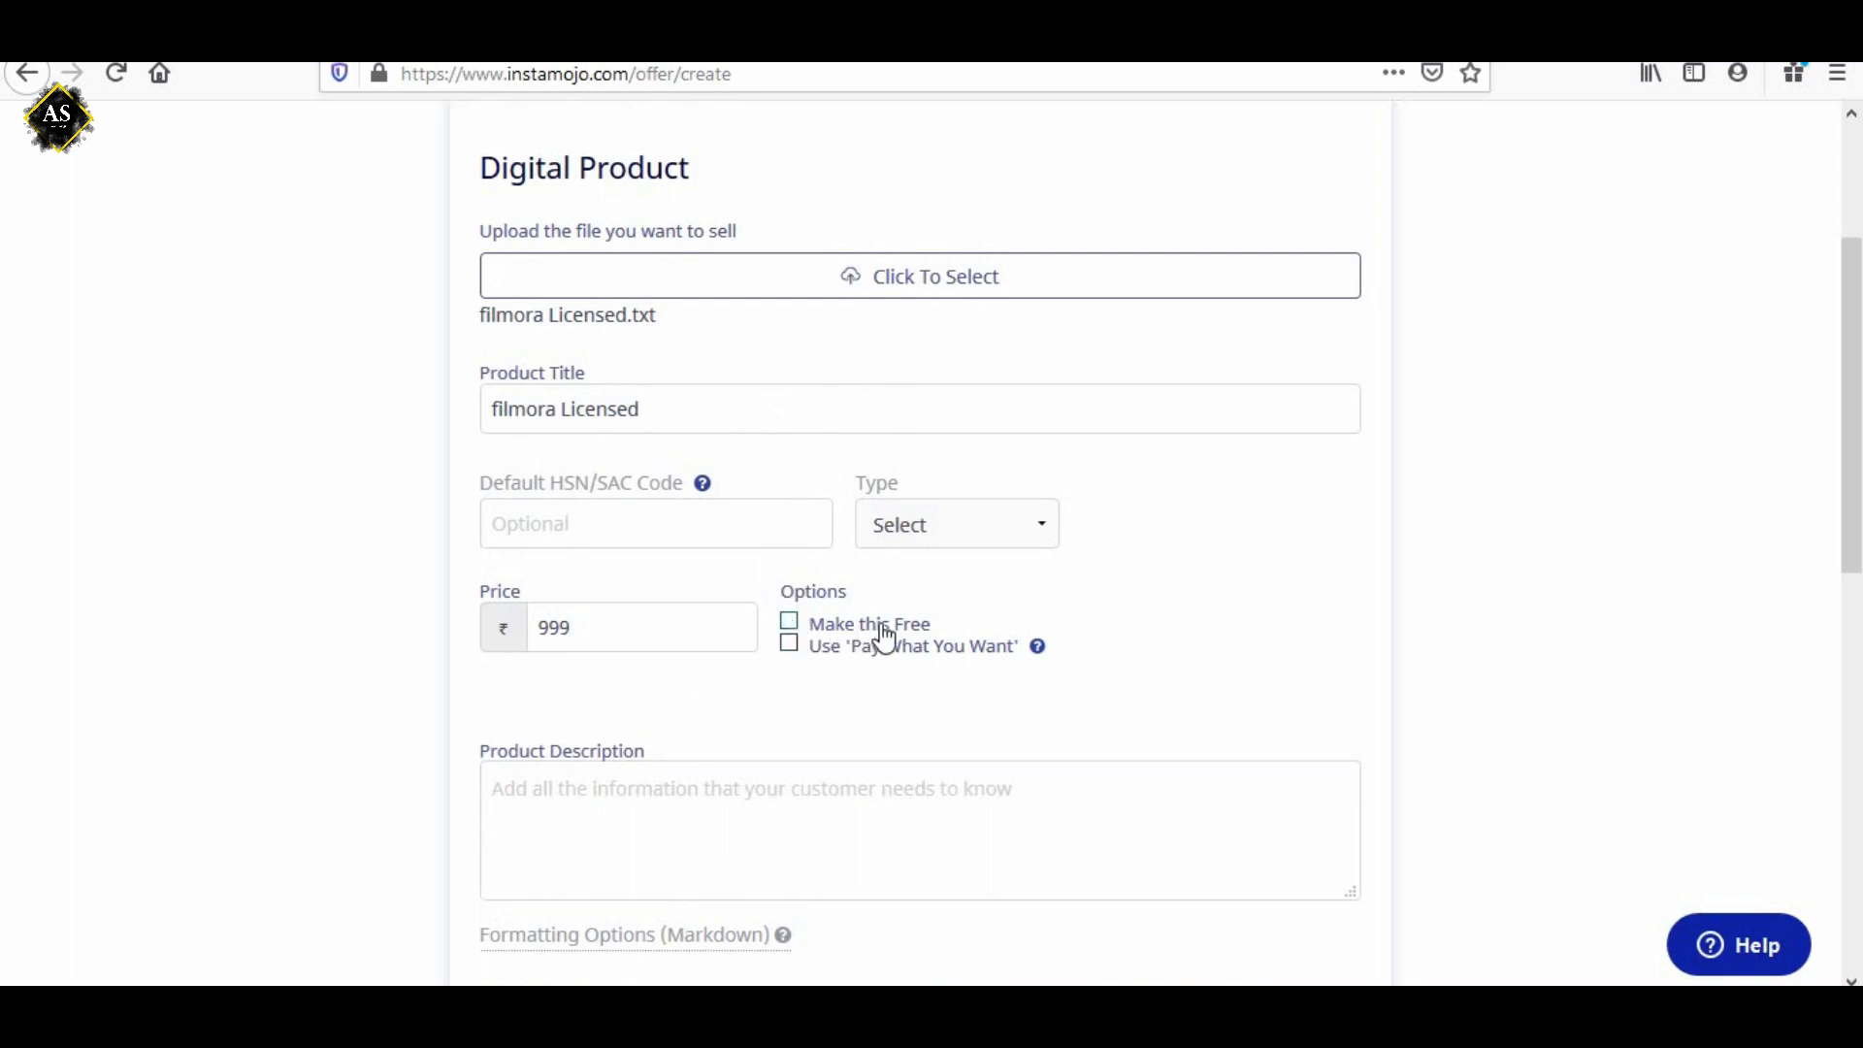
pyautogui.click(787, 623)
pyautogui.scroll(-3, 814, 512)
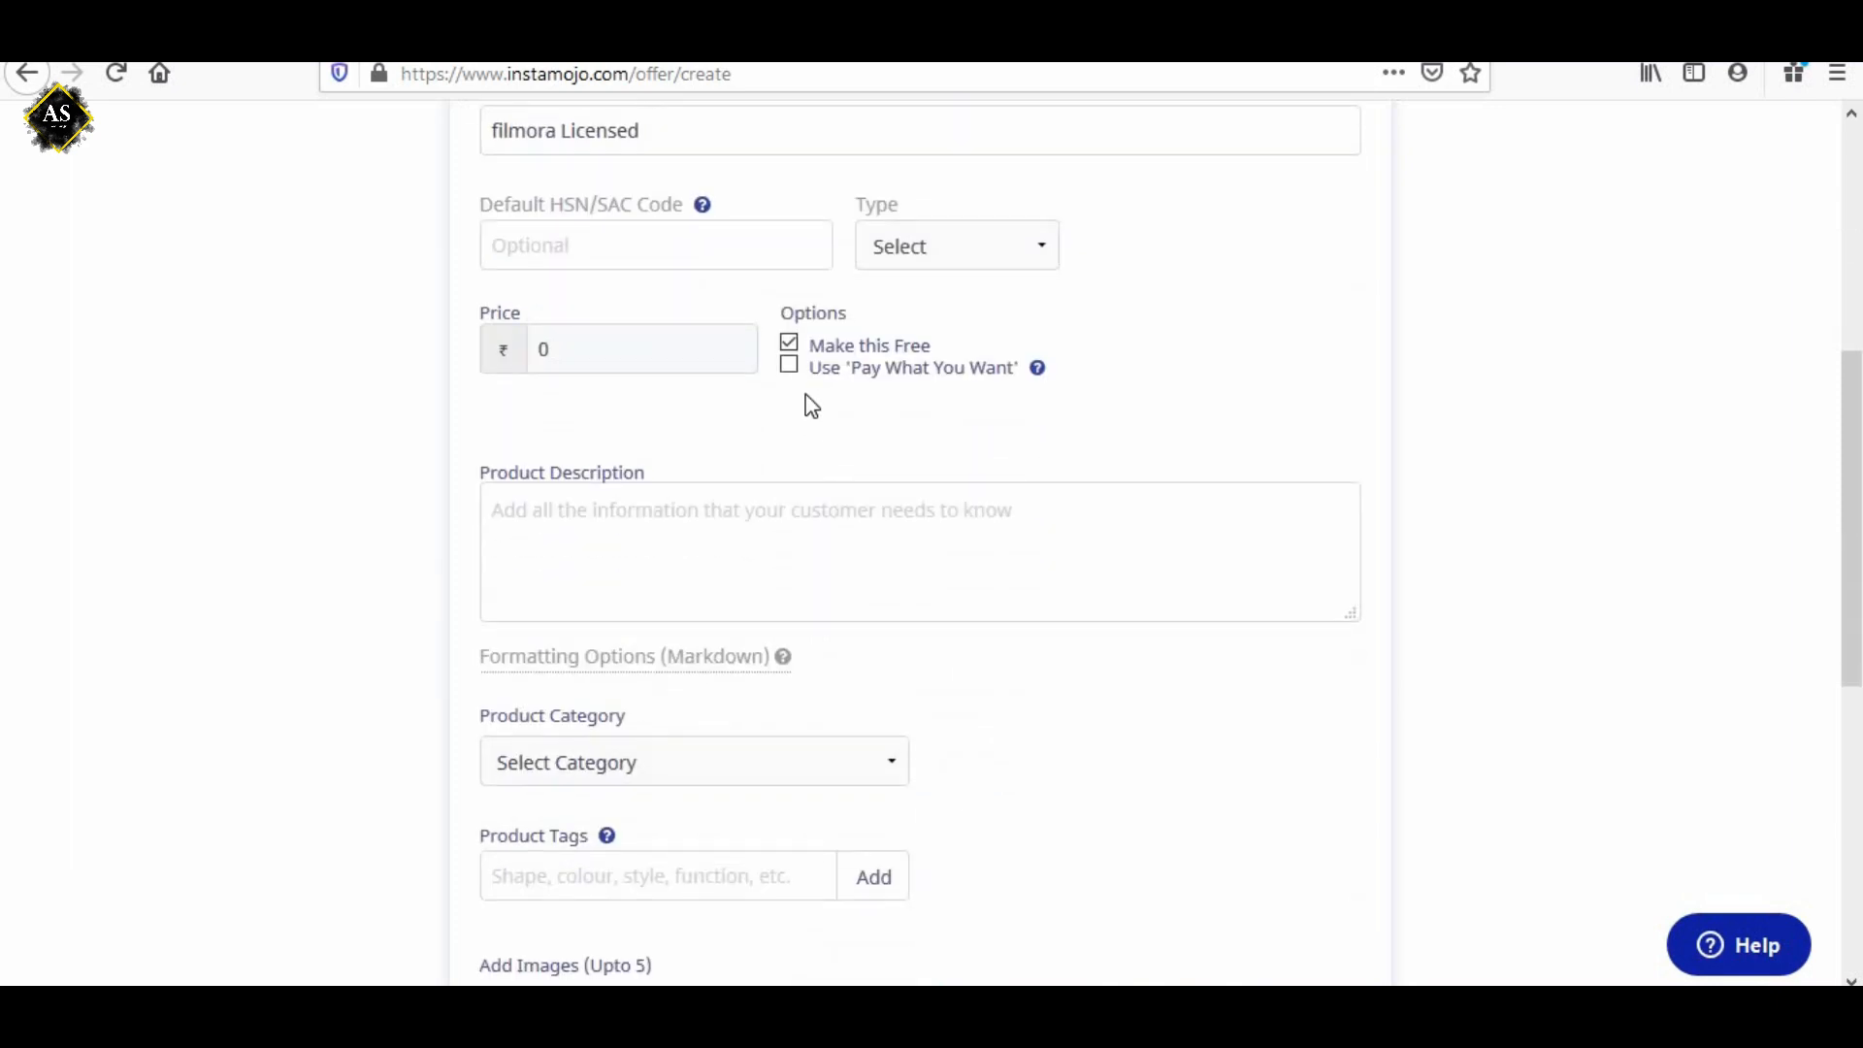
pyautogui.click(791, 343)
pyautogui.click(789, 367)
pyautogui.moveTo(590, 349); pyautogui.dragTo(432, 347)
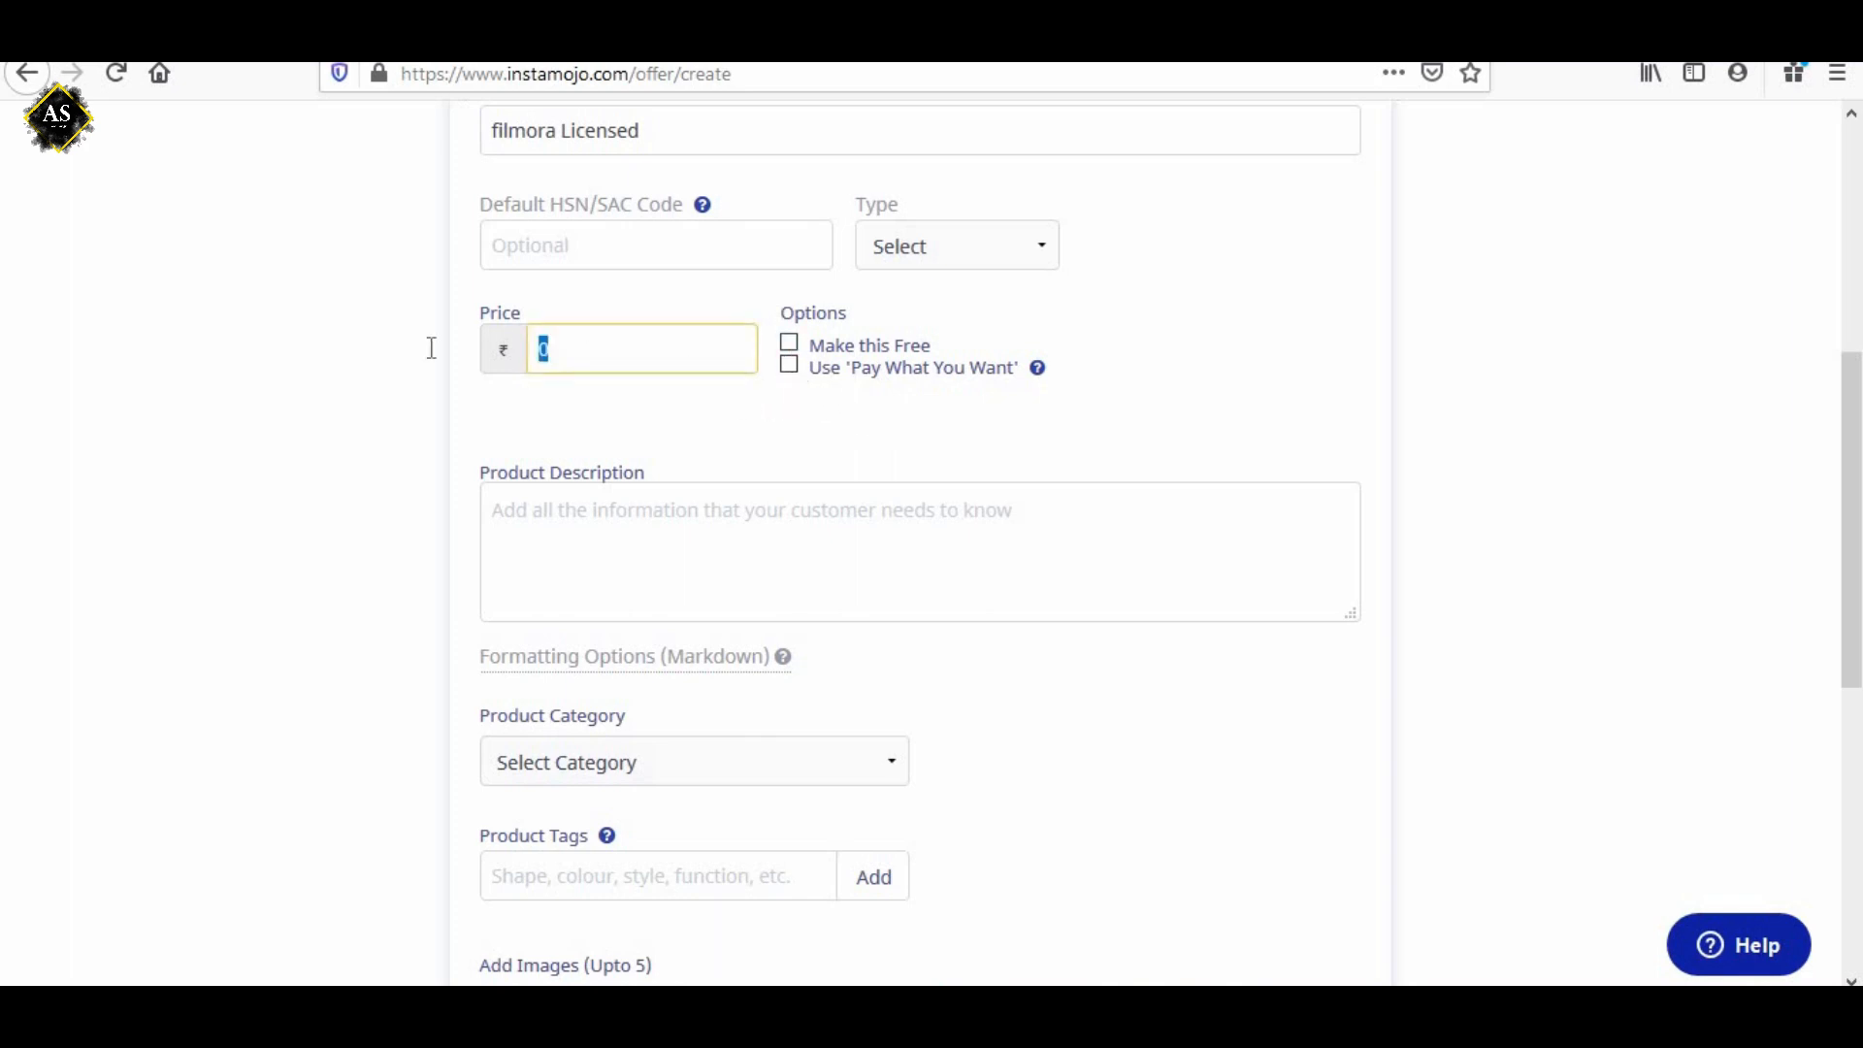
pyautogui.write('999')
# Describe the product as the key to the Filmoda 9 software, costing more than 4000 but offered here for just ₹ 999.
pyautogui.moveTo(576, 462); pyautogui.dragTo(632, 452)
pyautogui.click(632, 447)
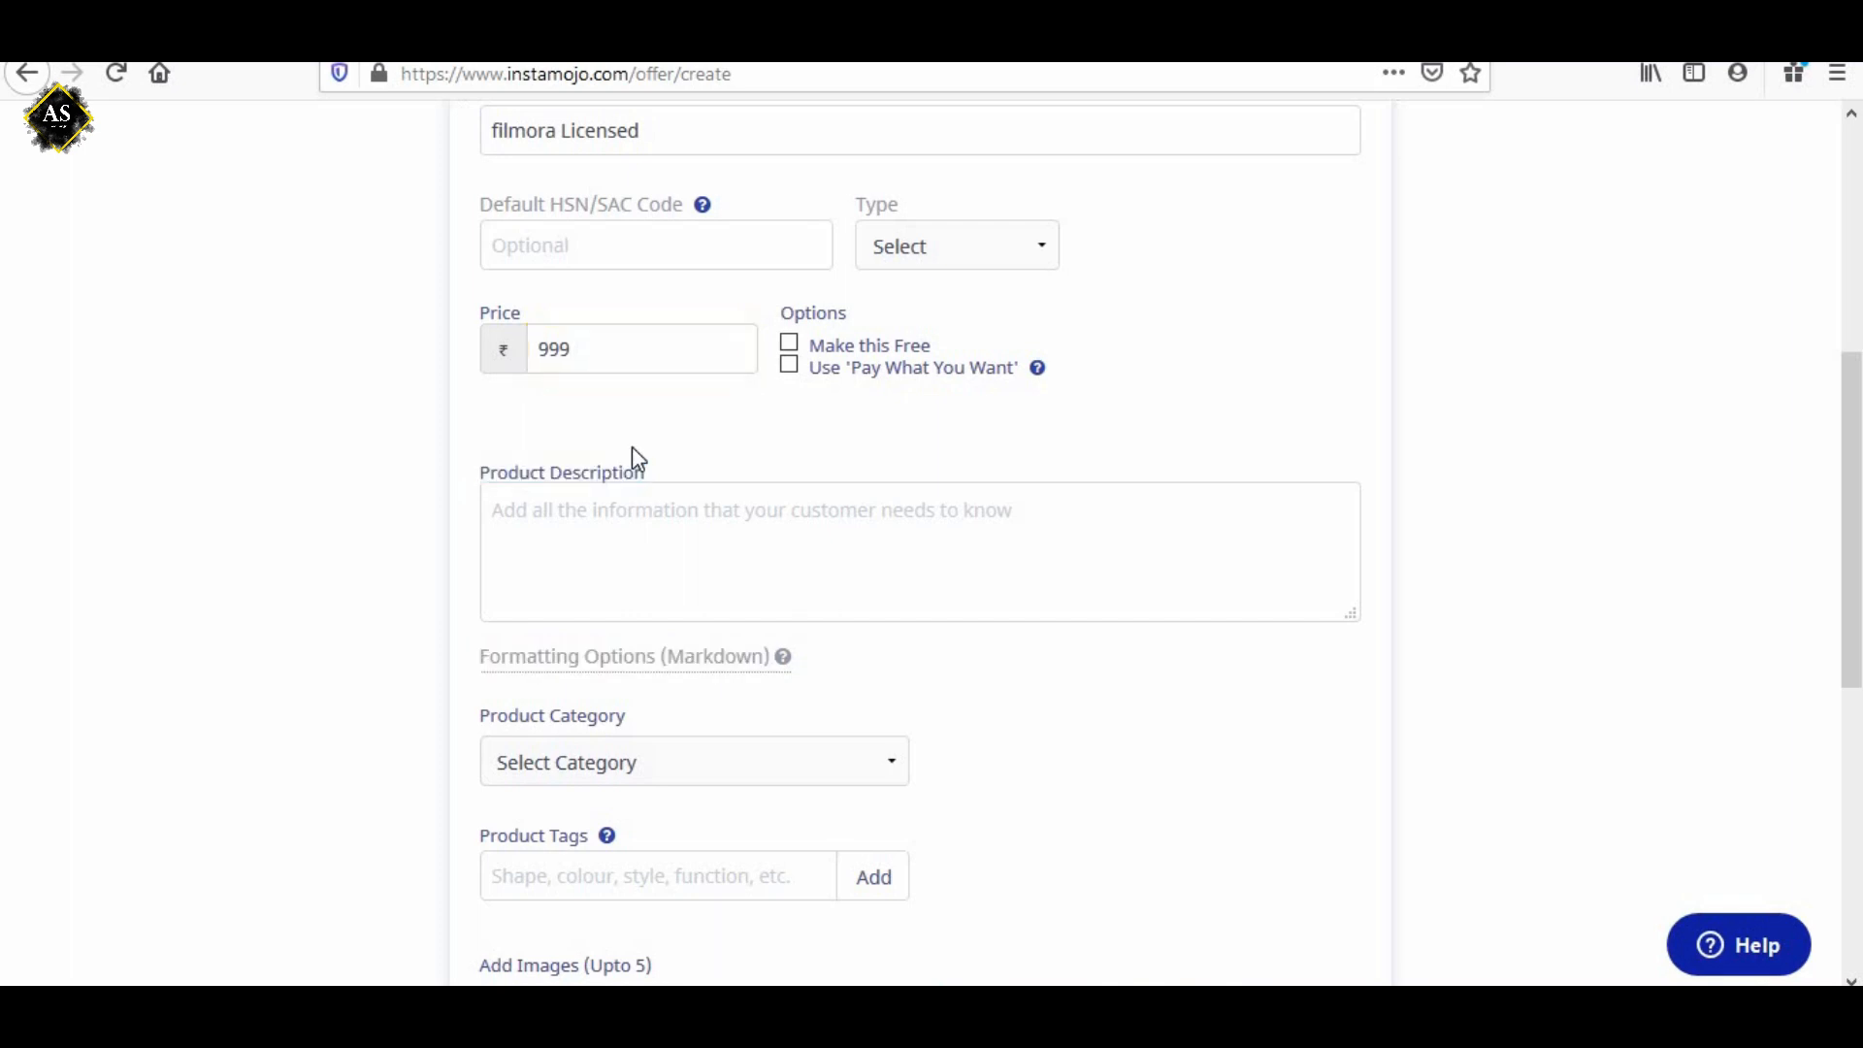
pyautogui.click(582, 528)
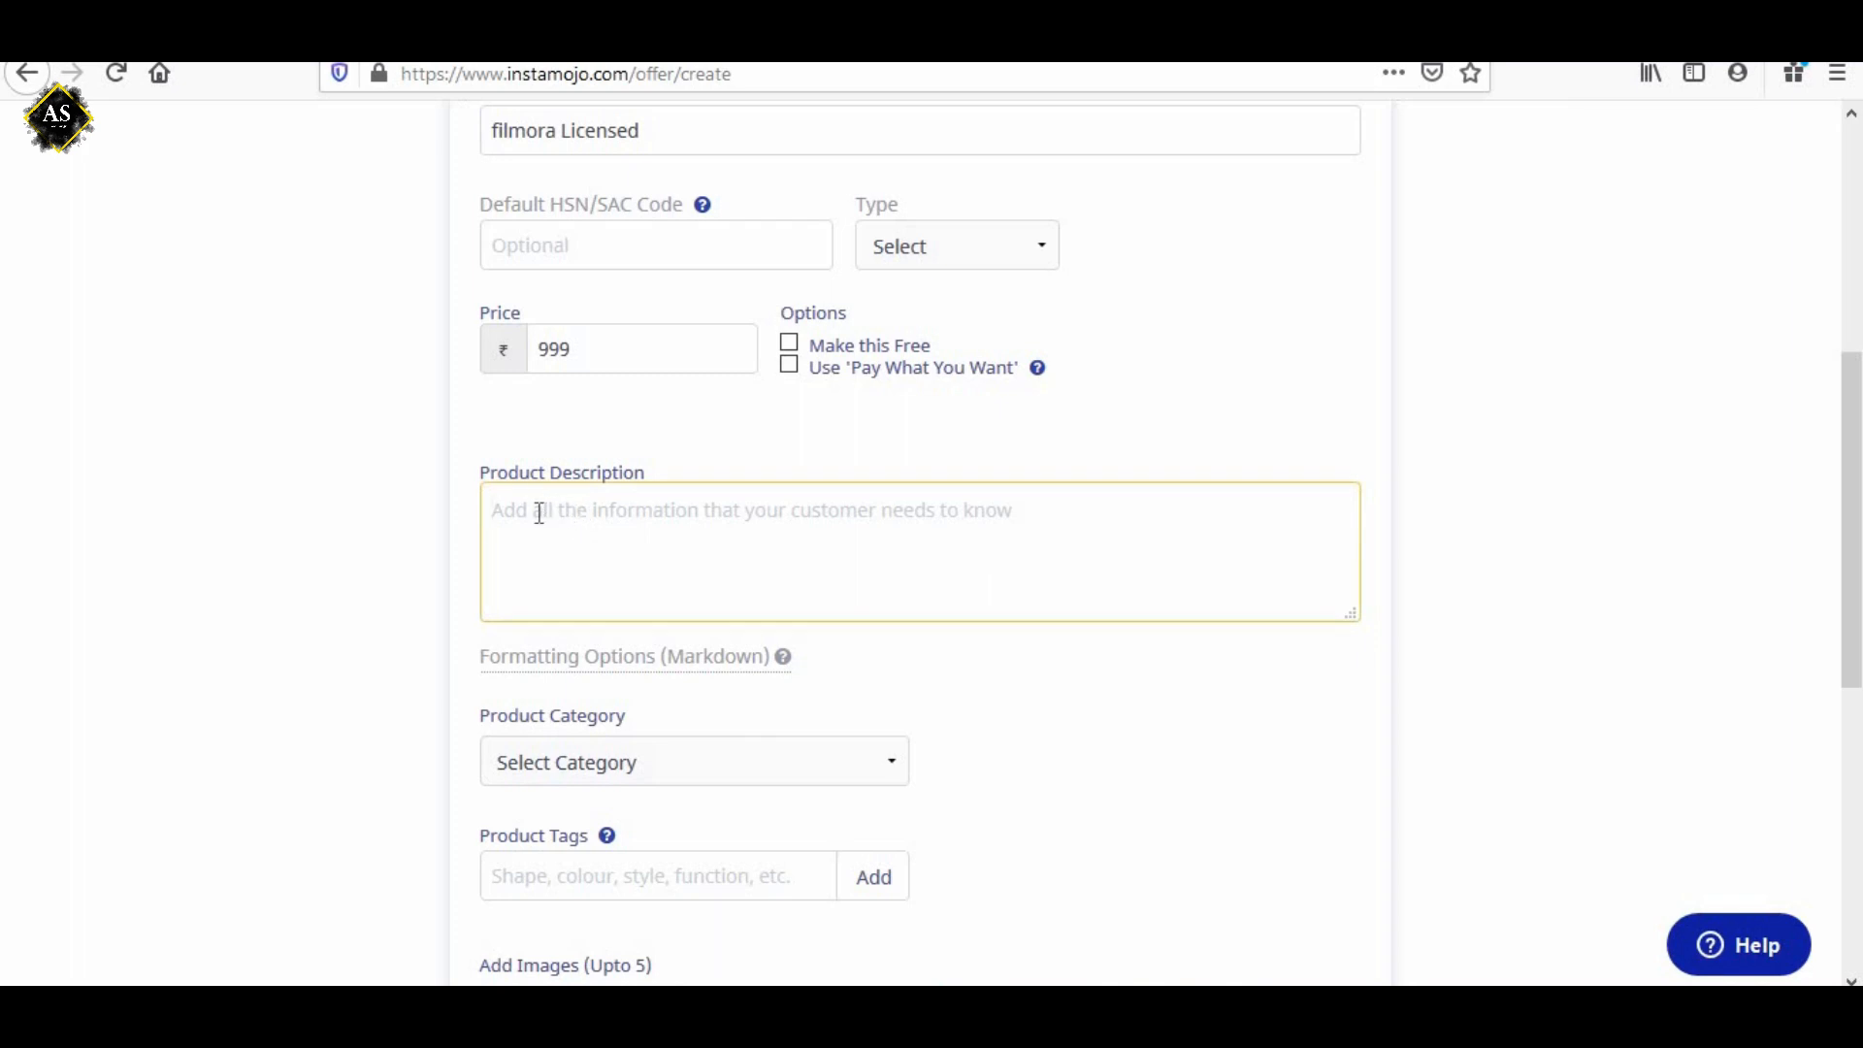
pyautogui.hotkey('ctrl', 'v')
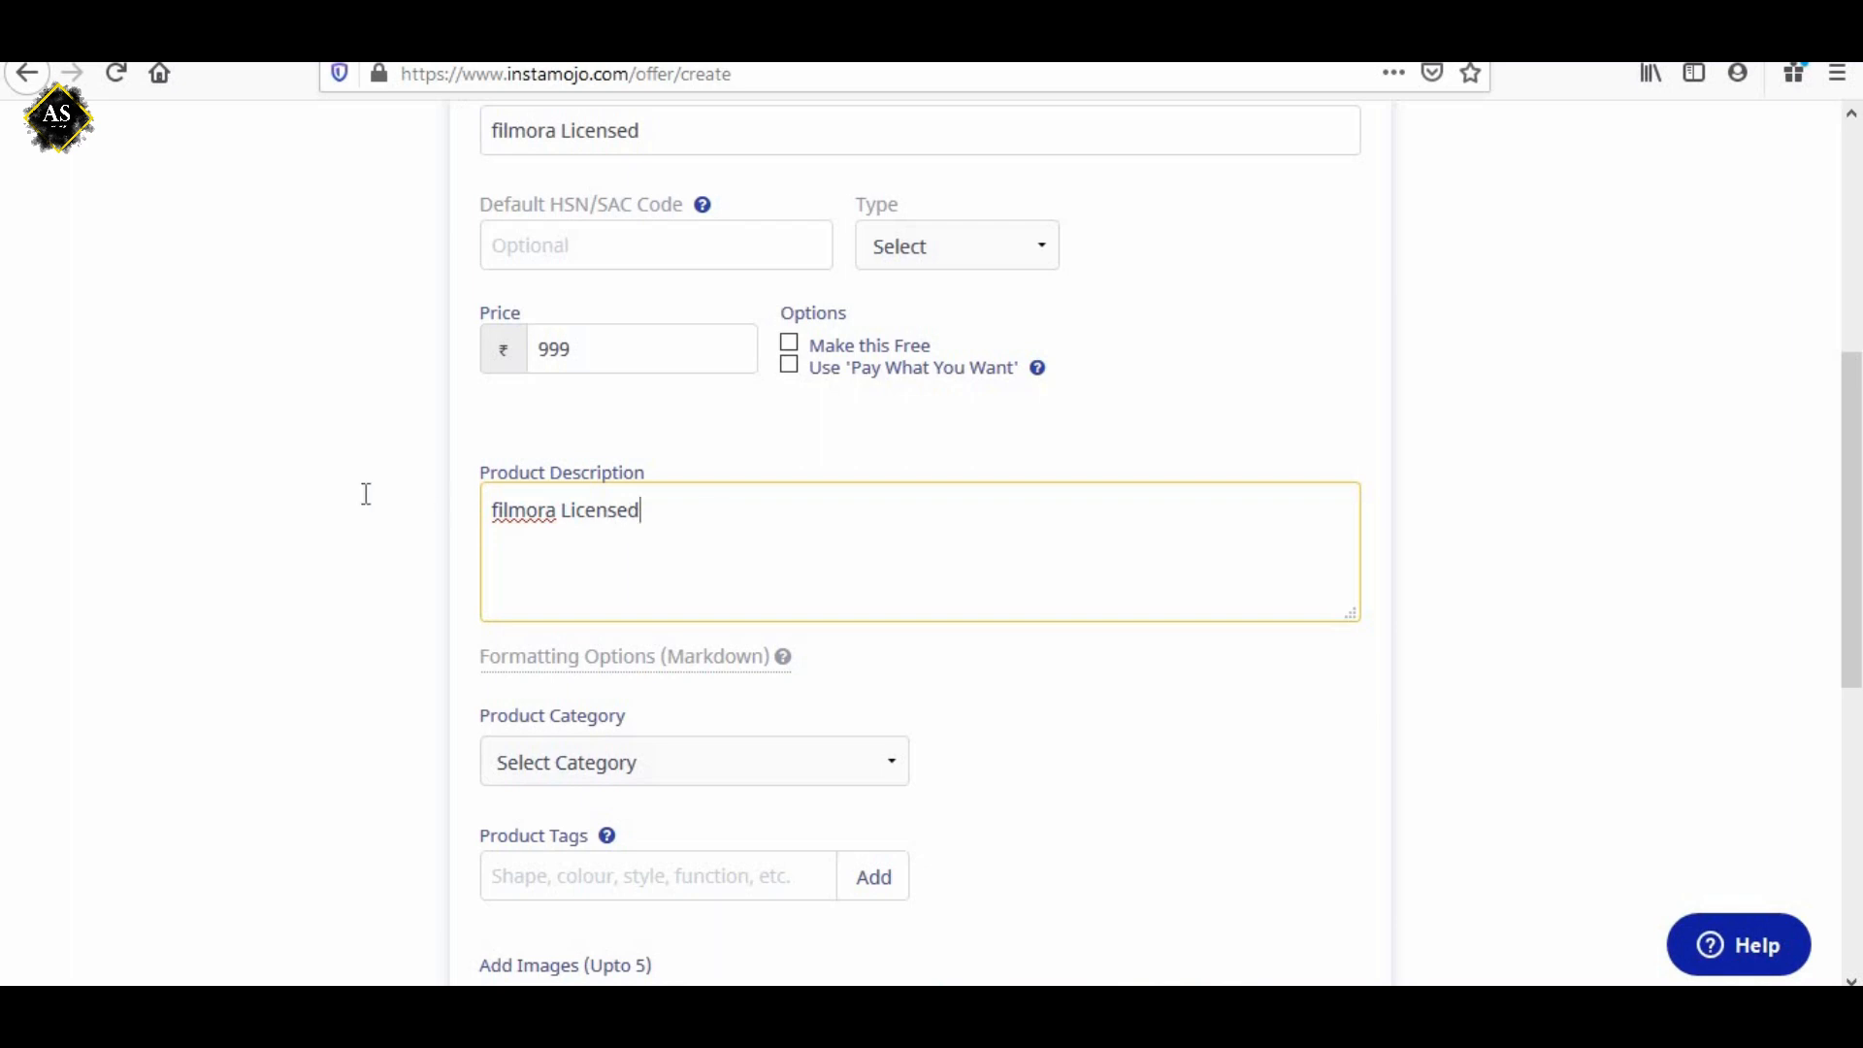
pyautogui.hotkey('ctrl', 'a')
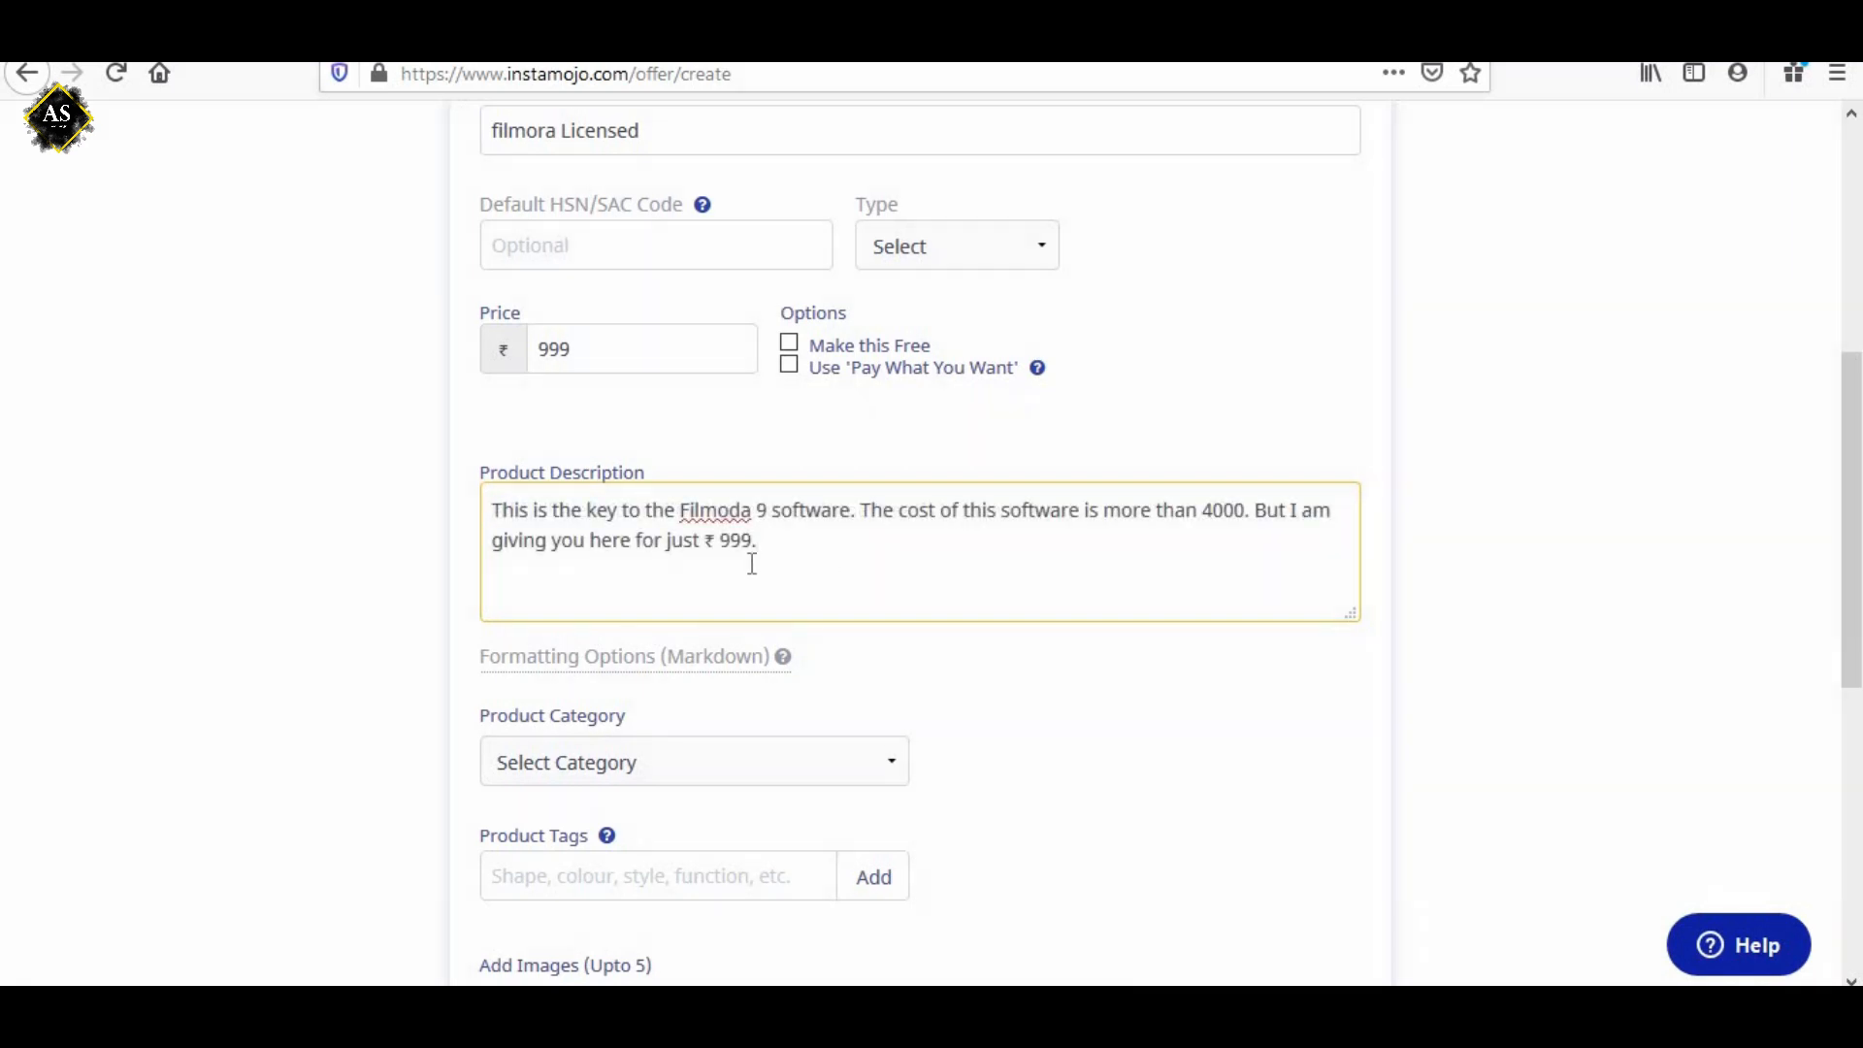
pyautogui.hotkey('ctrl', 'a')
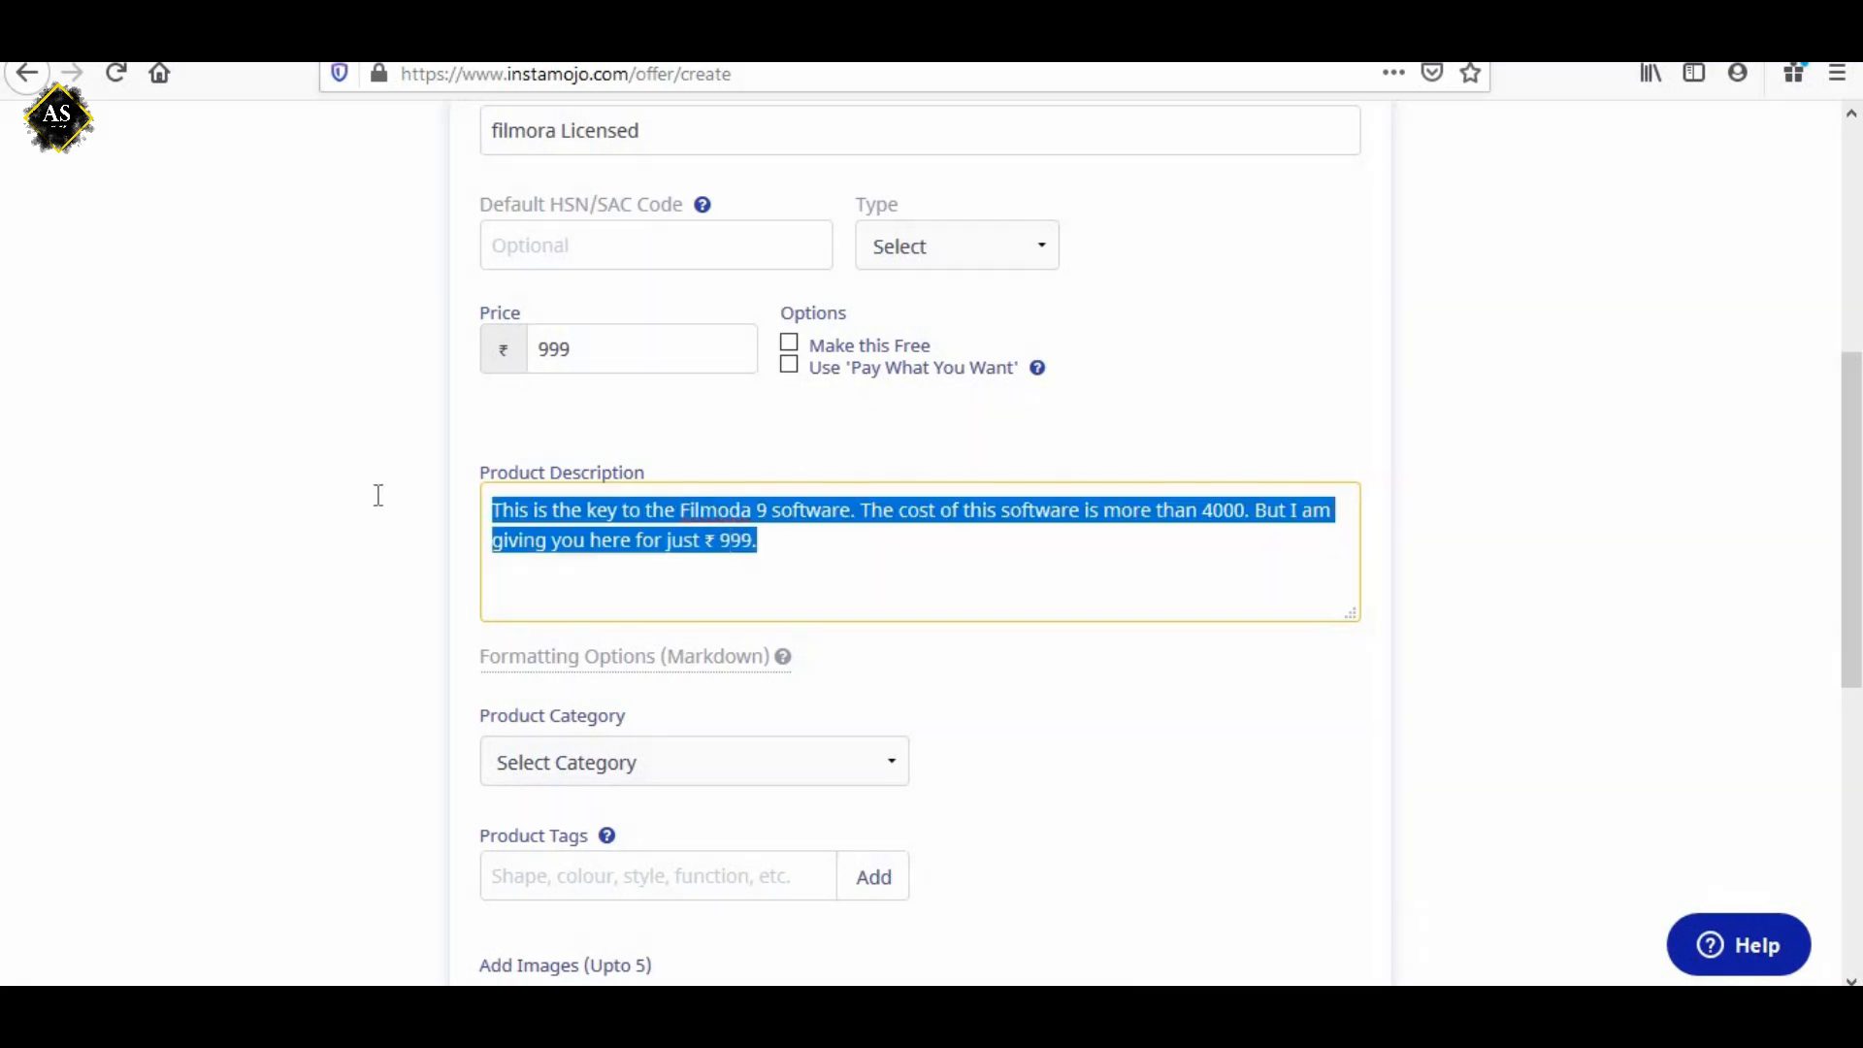
pyautogui.click(461, 481)
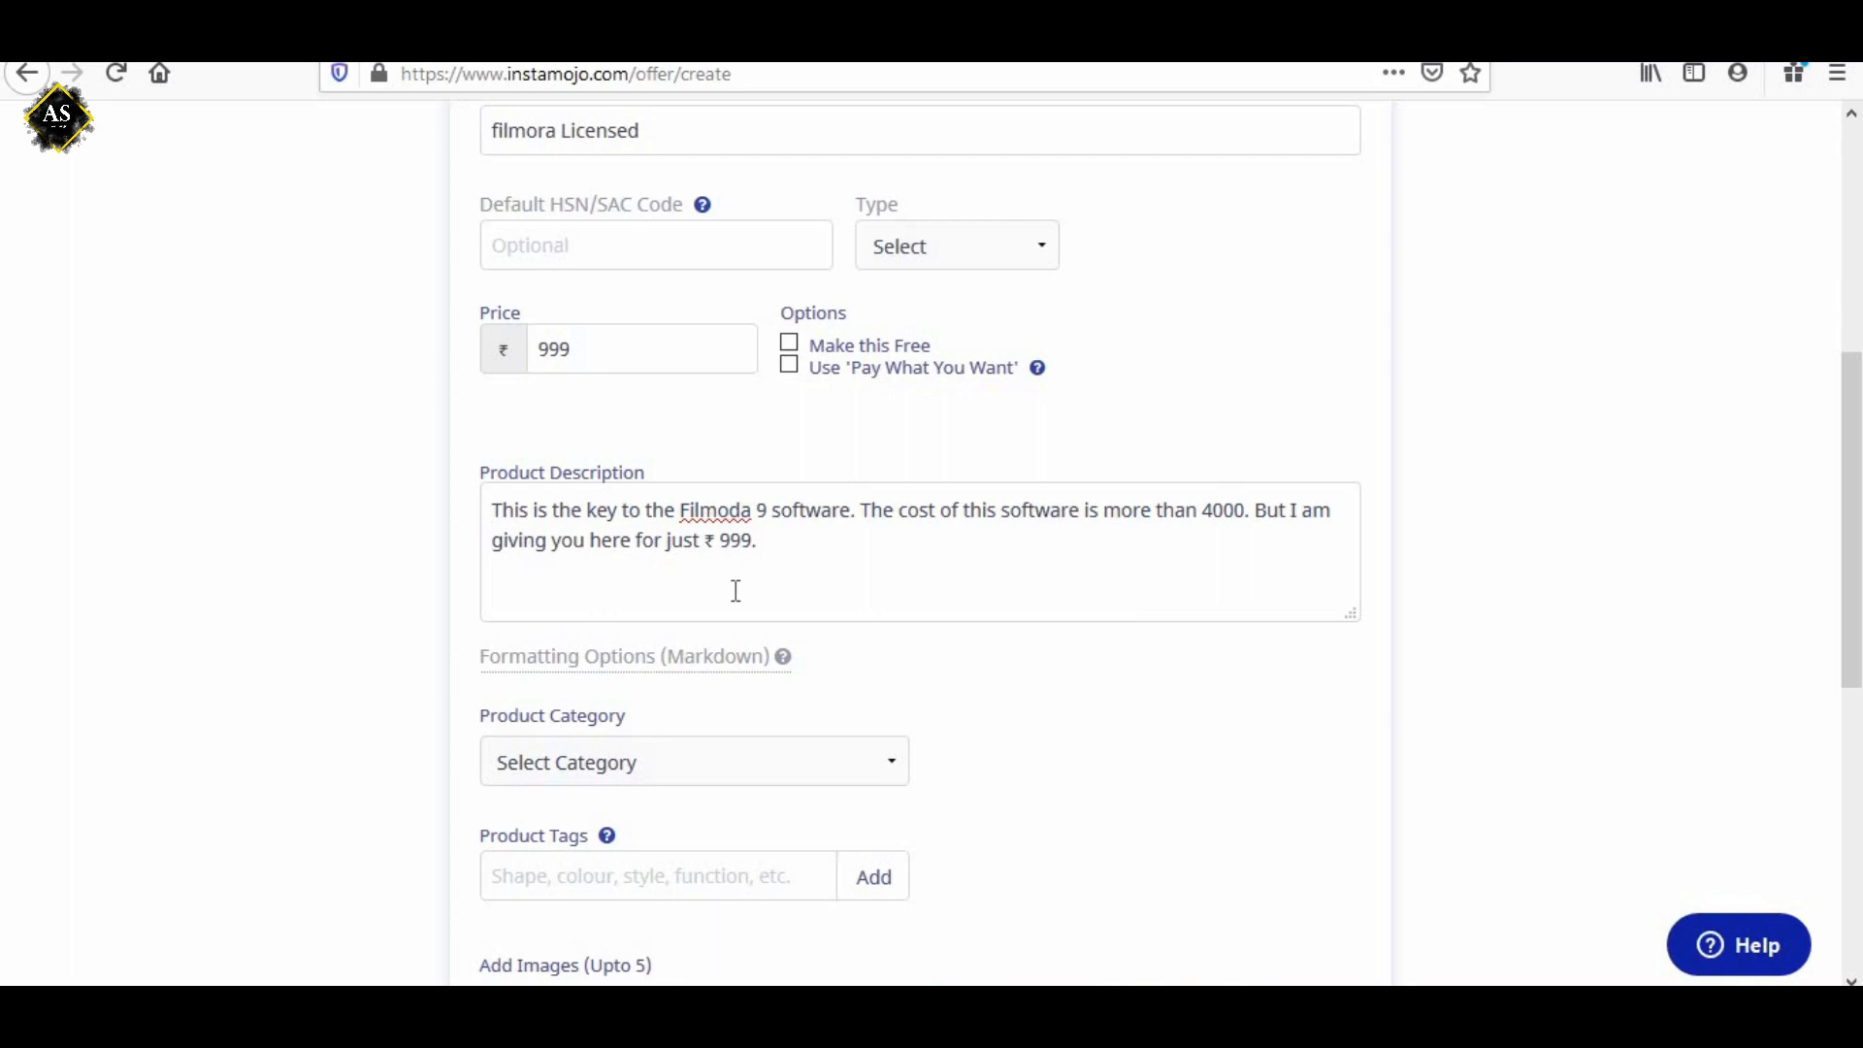
# Set the product category to Courses and Education after going through the other available categories.
pyautogui.scroll(-3, 748, 719)
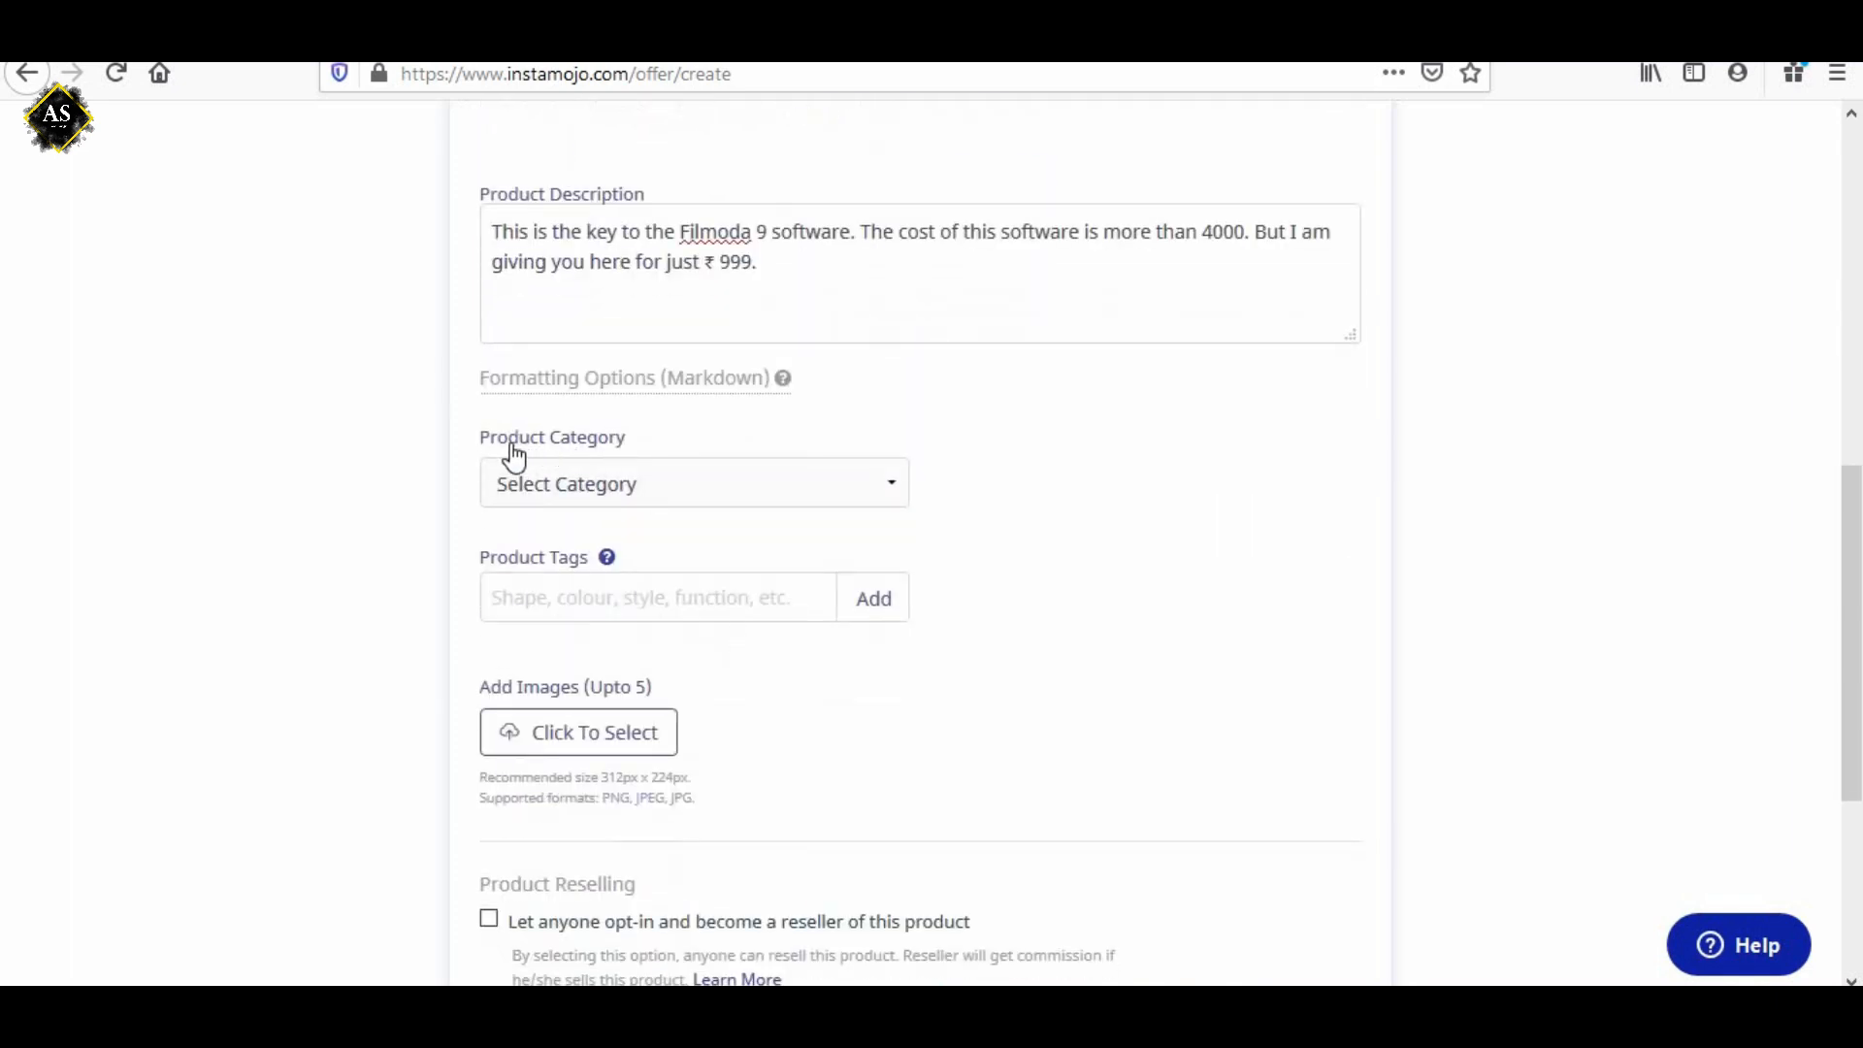
pyautogui.click(851, 495)
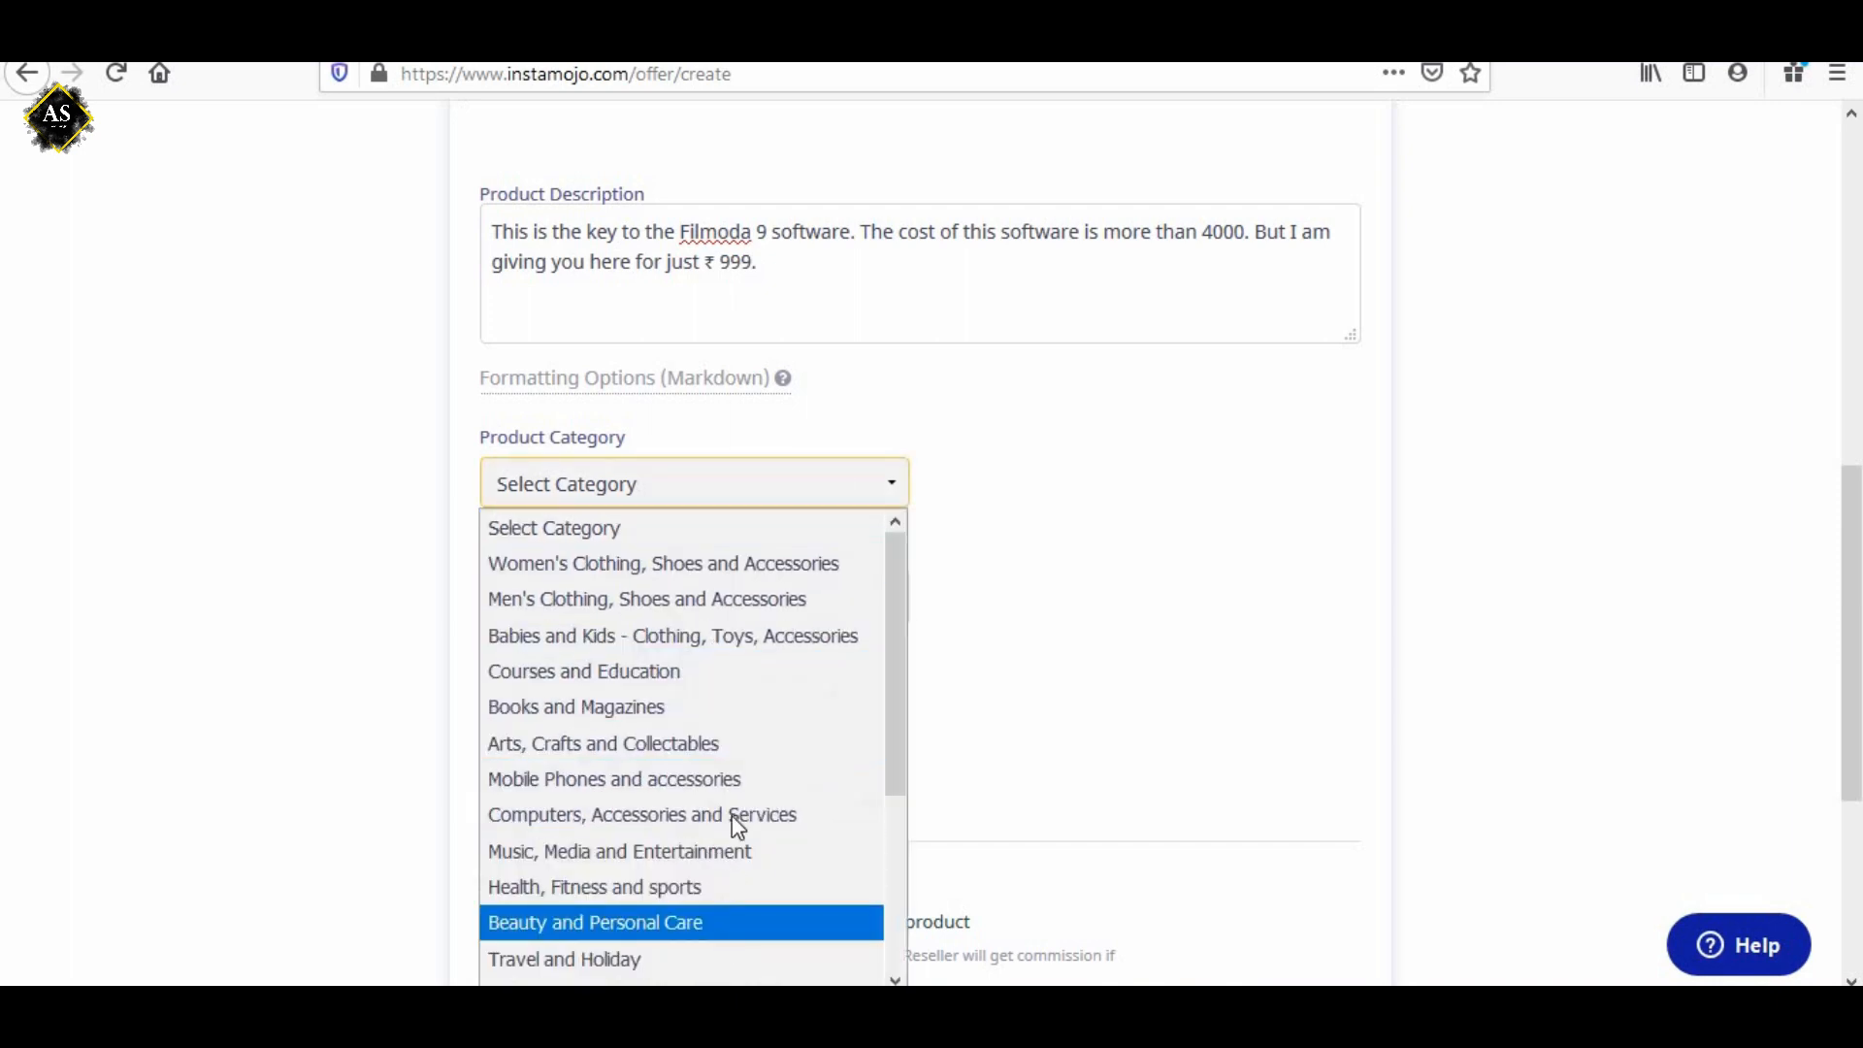
pyautogui.click(648, 669)
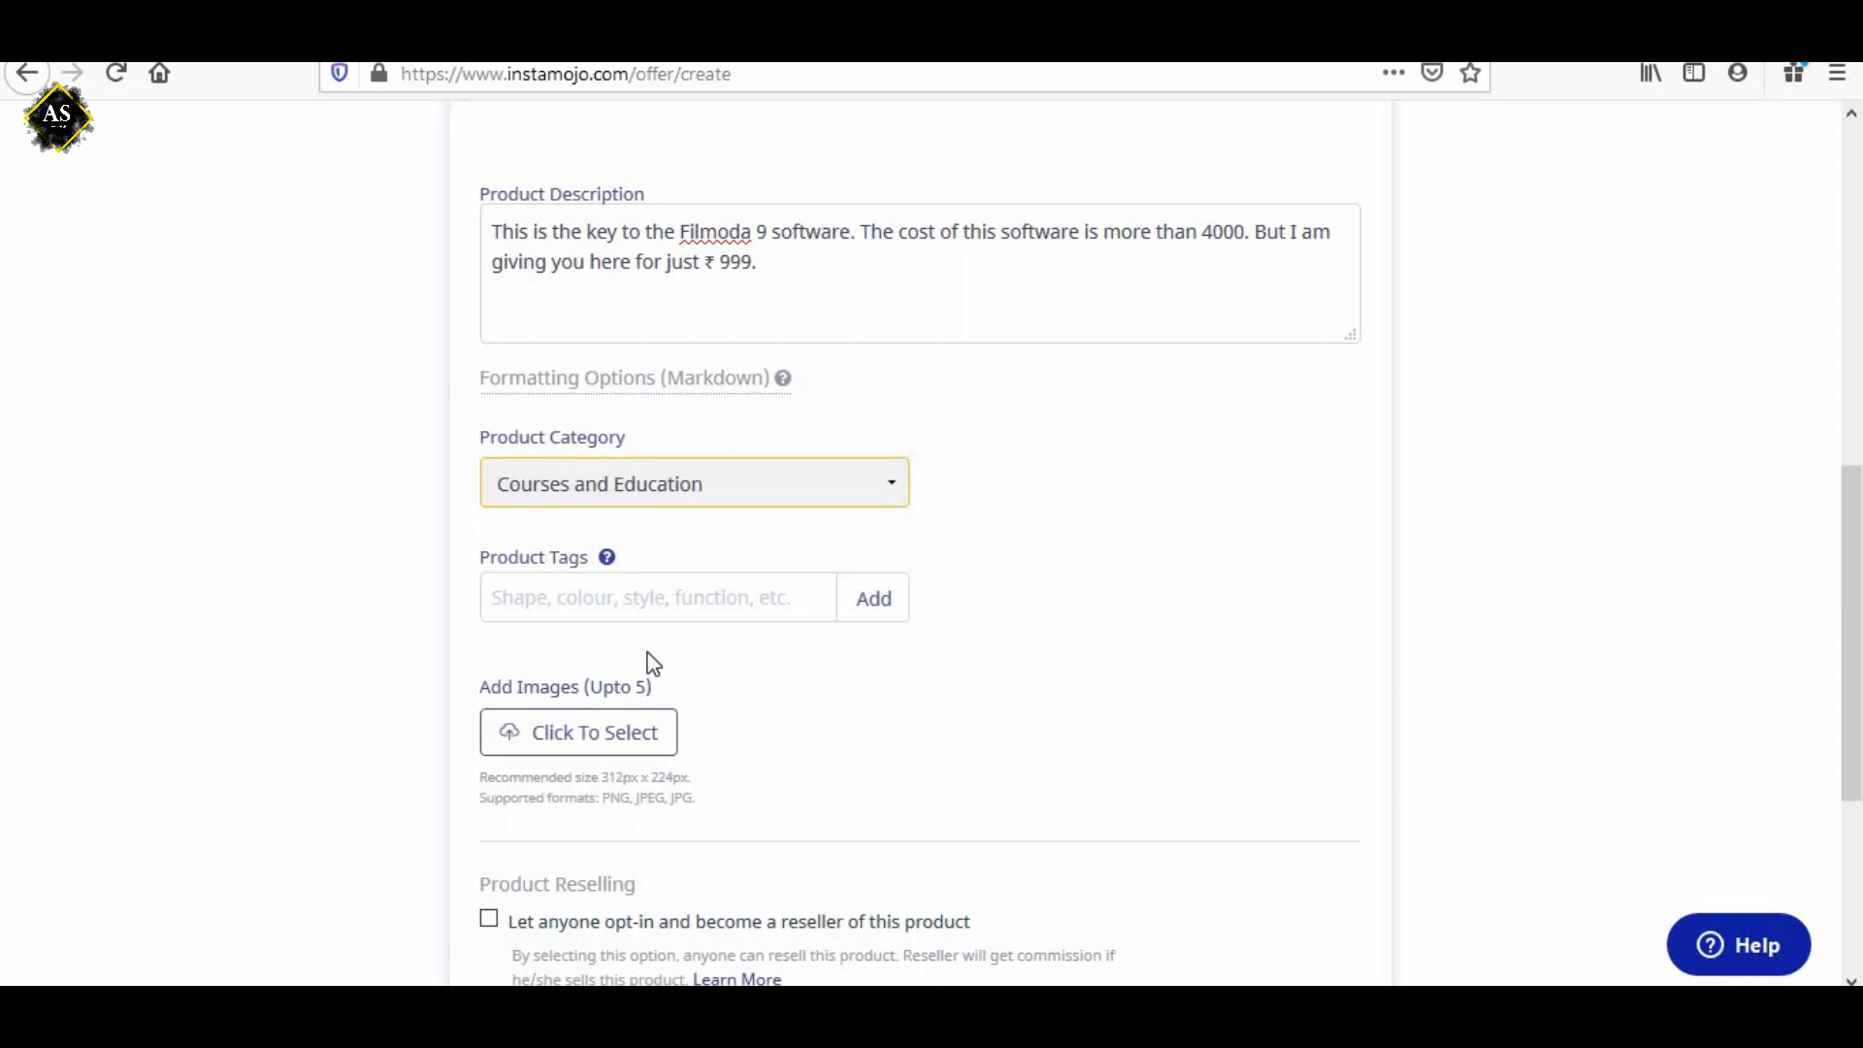
pyautogui.click(699, 491)
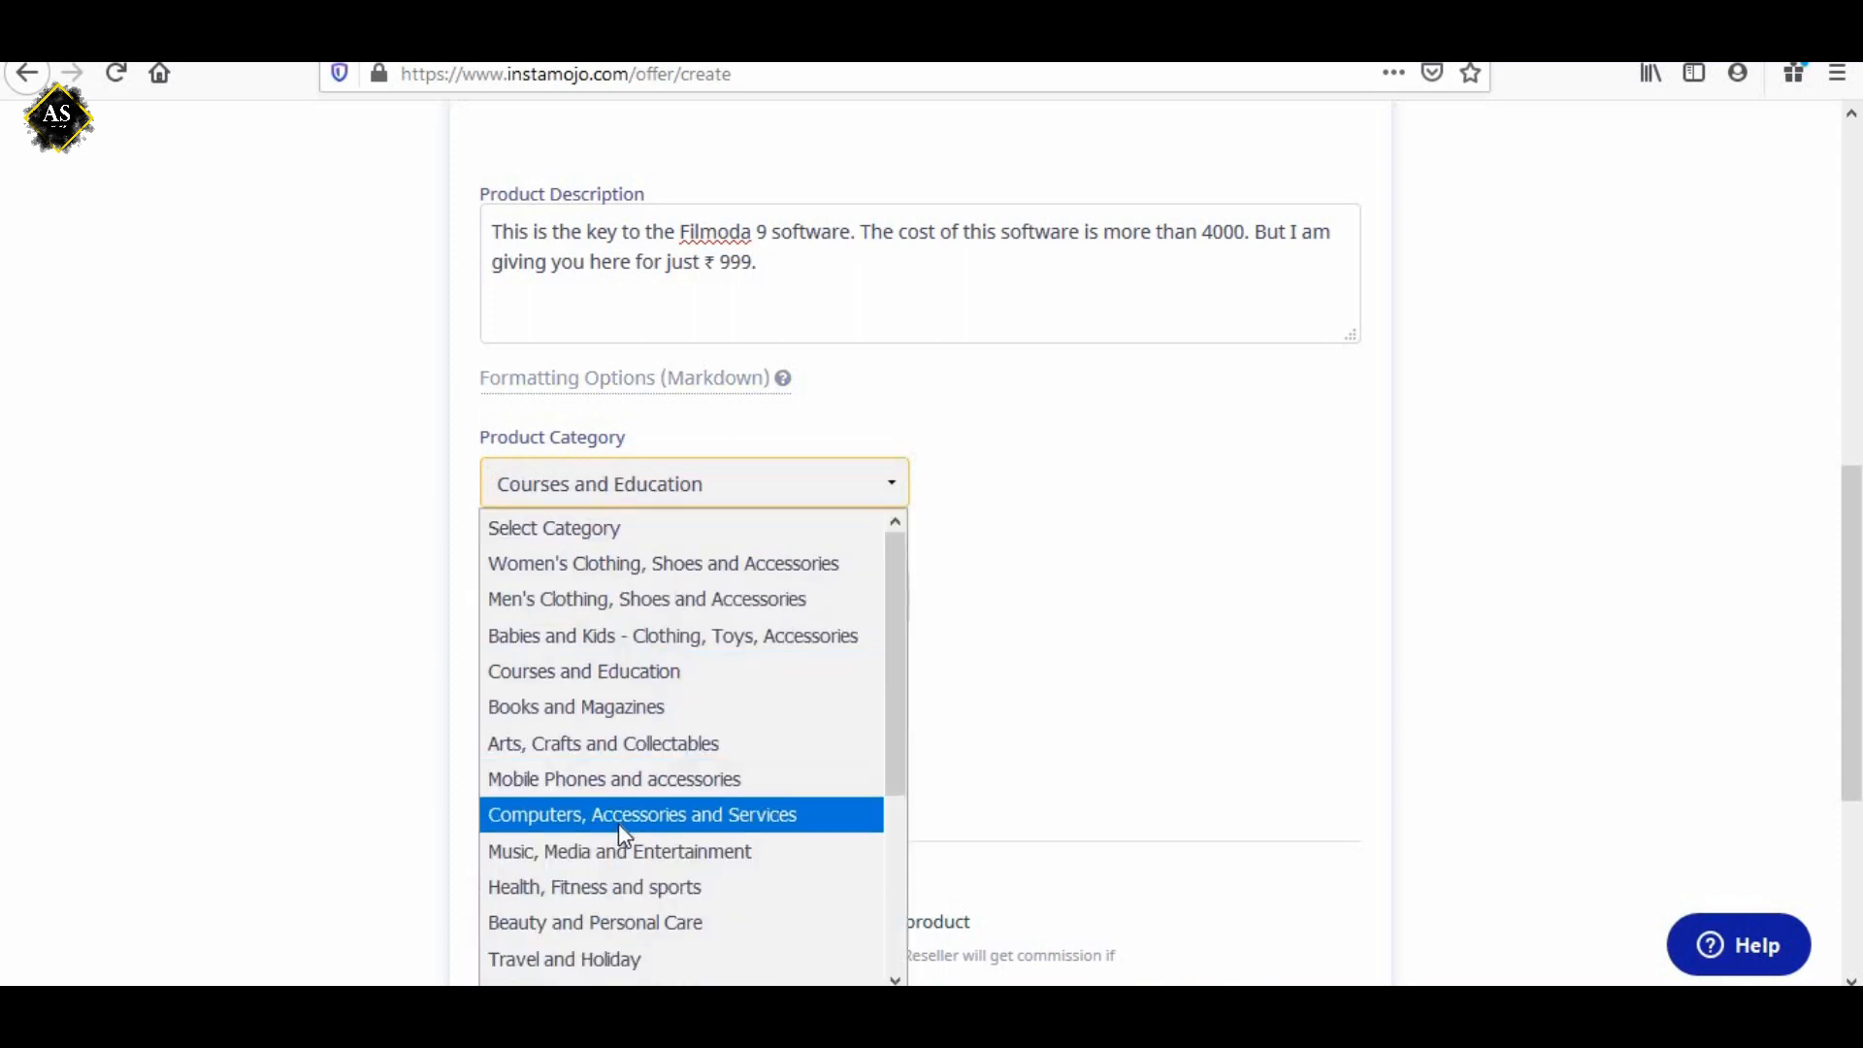
pyautogui.scroll(-2, 738, 807)
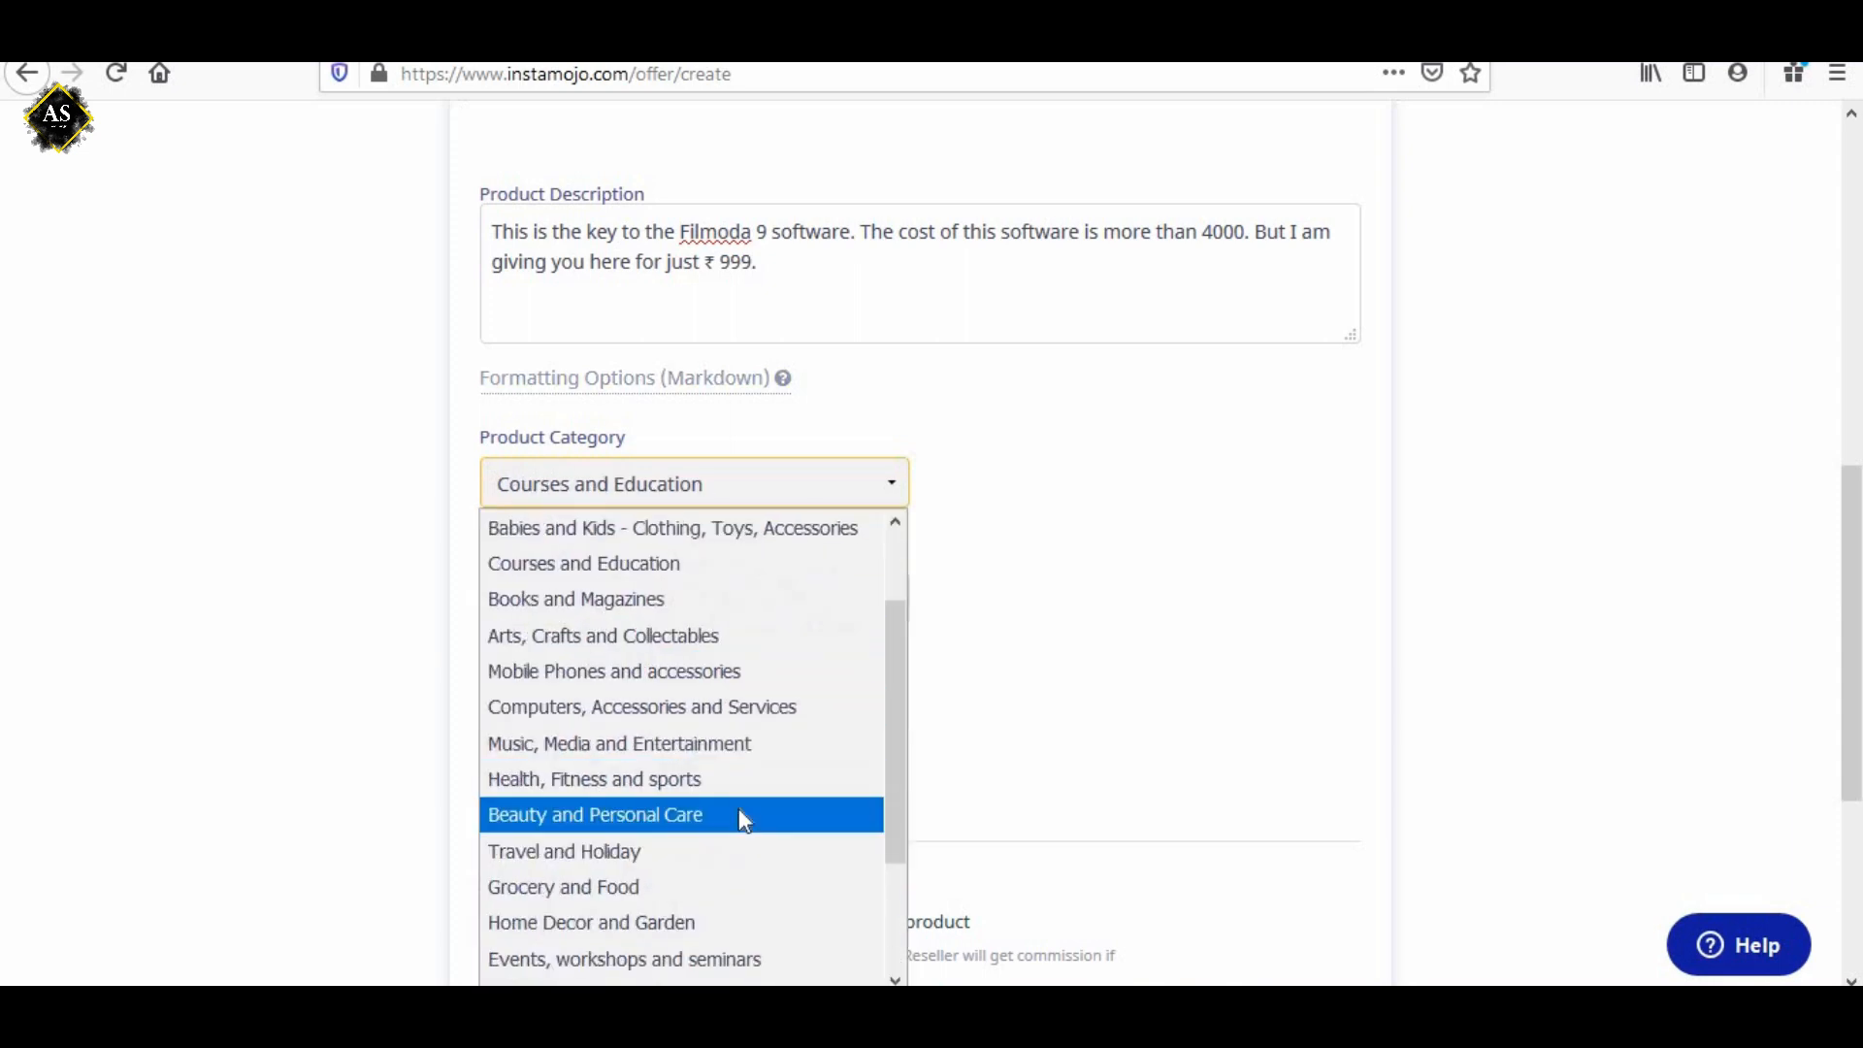
pyautogui.scroll(-1, 741, 820)
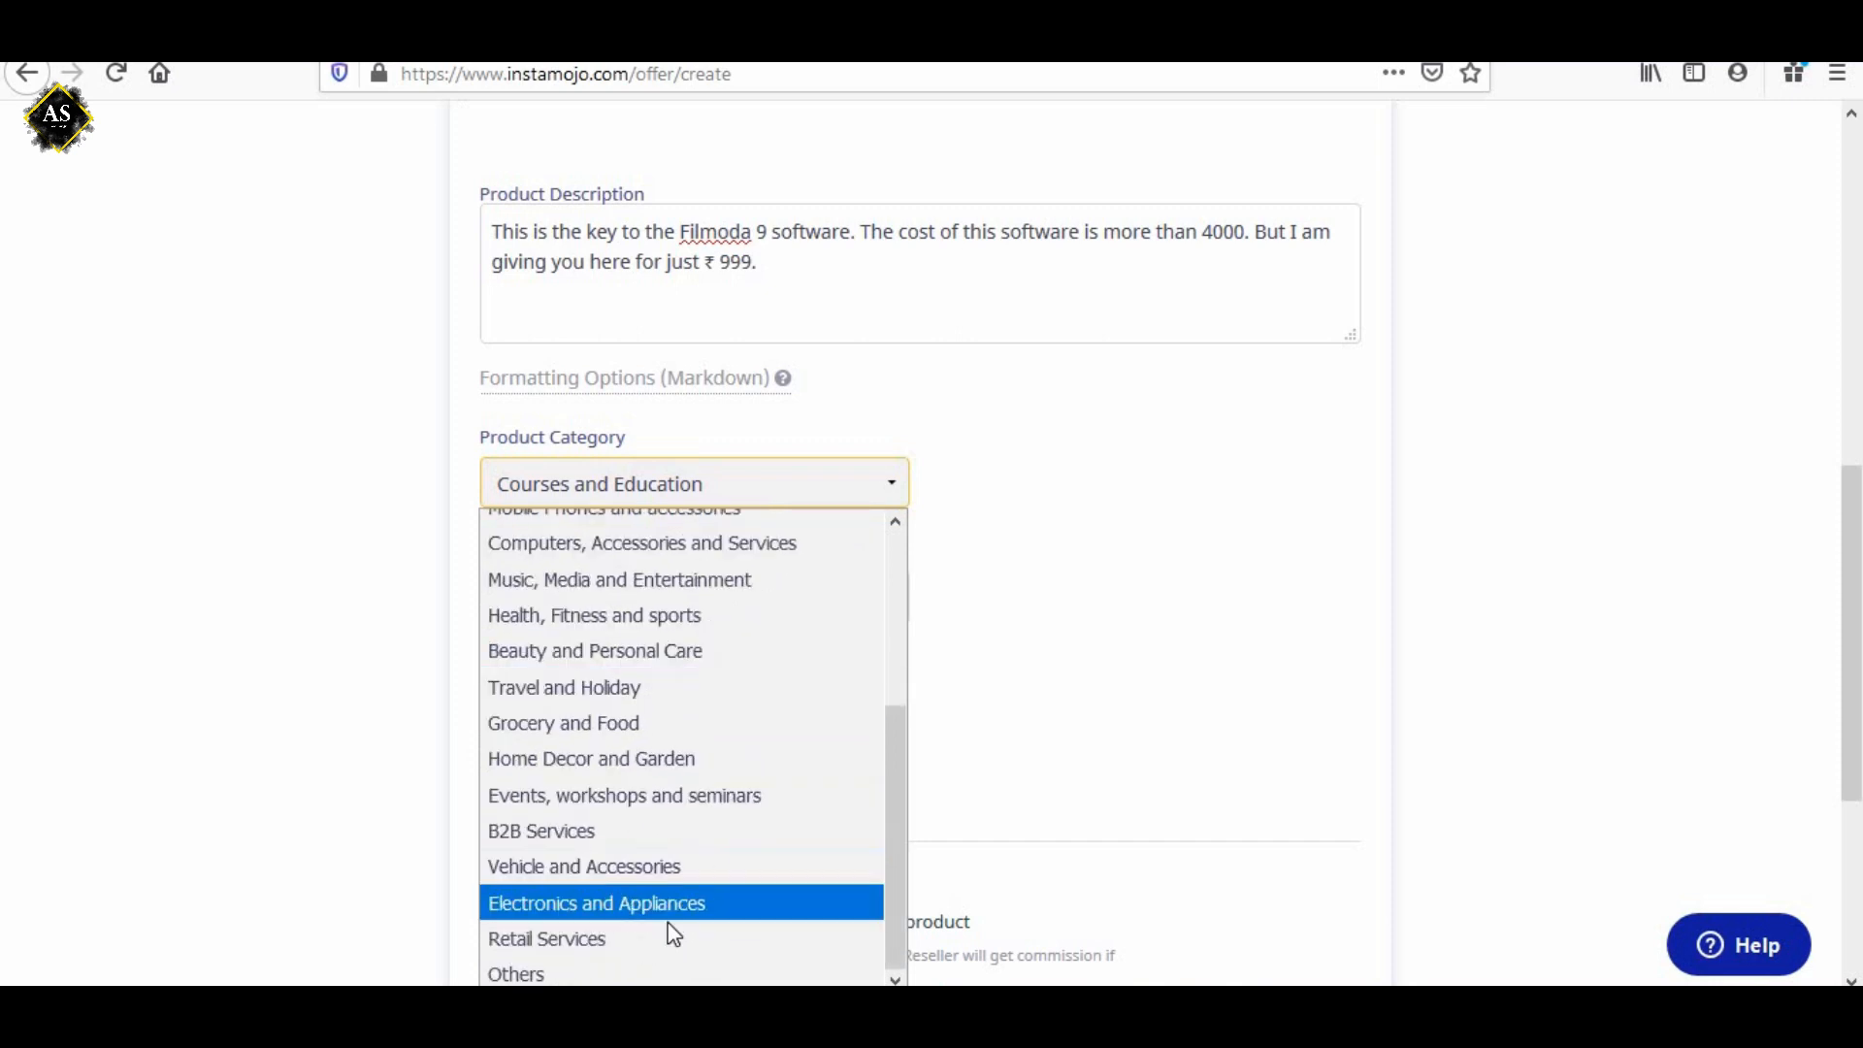
pyautogui.scroll(3, 666, 885)
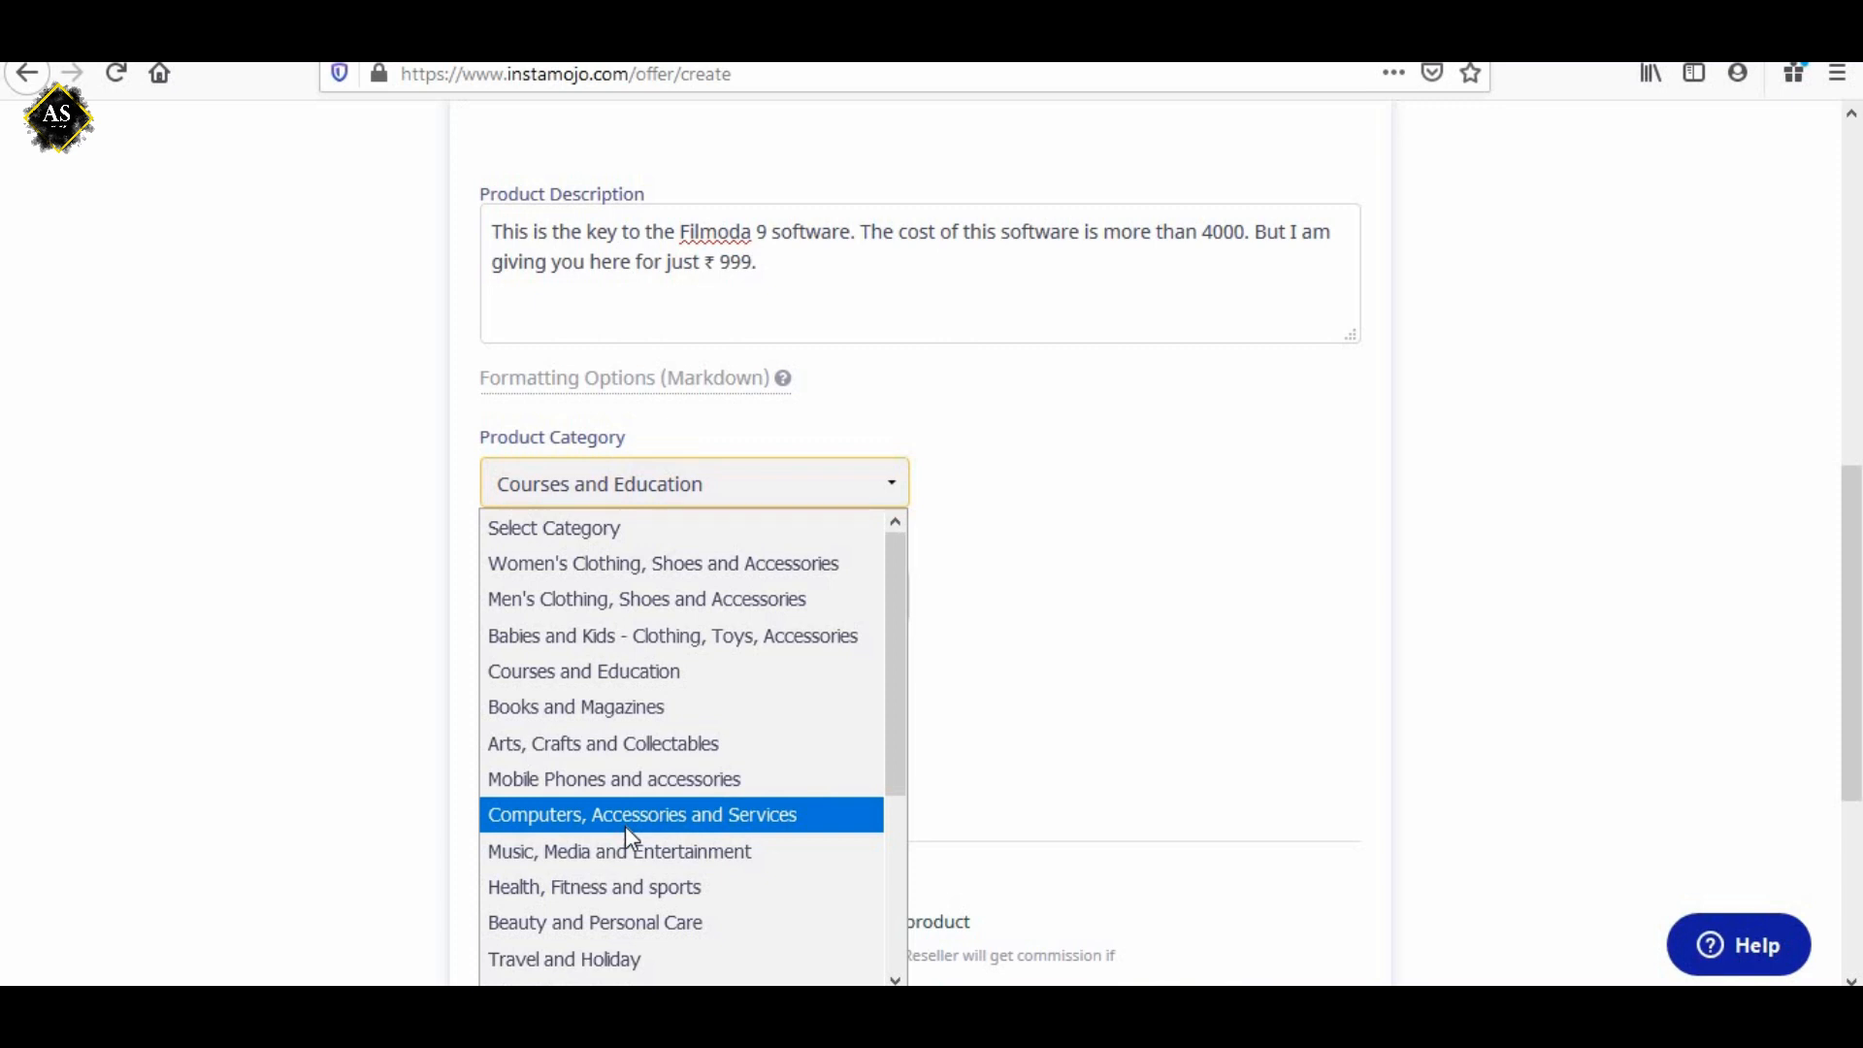
pyautogui.click(564, 683)
pyautogui.scroll(-2, 737, 612)
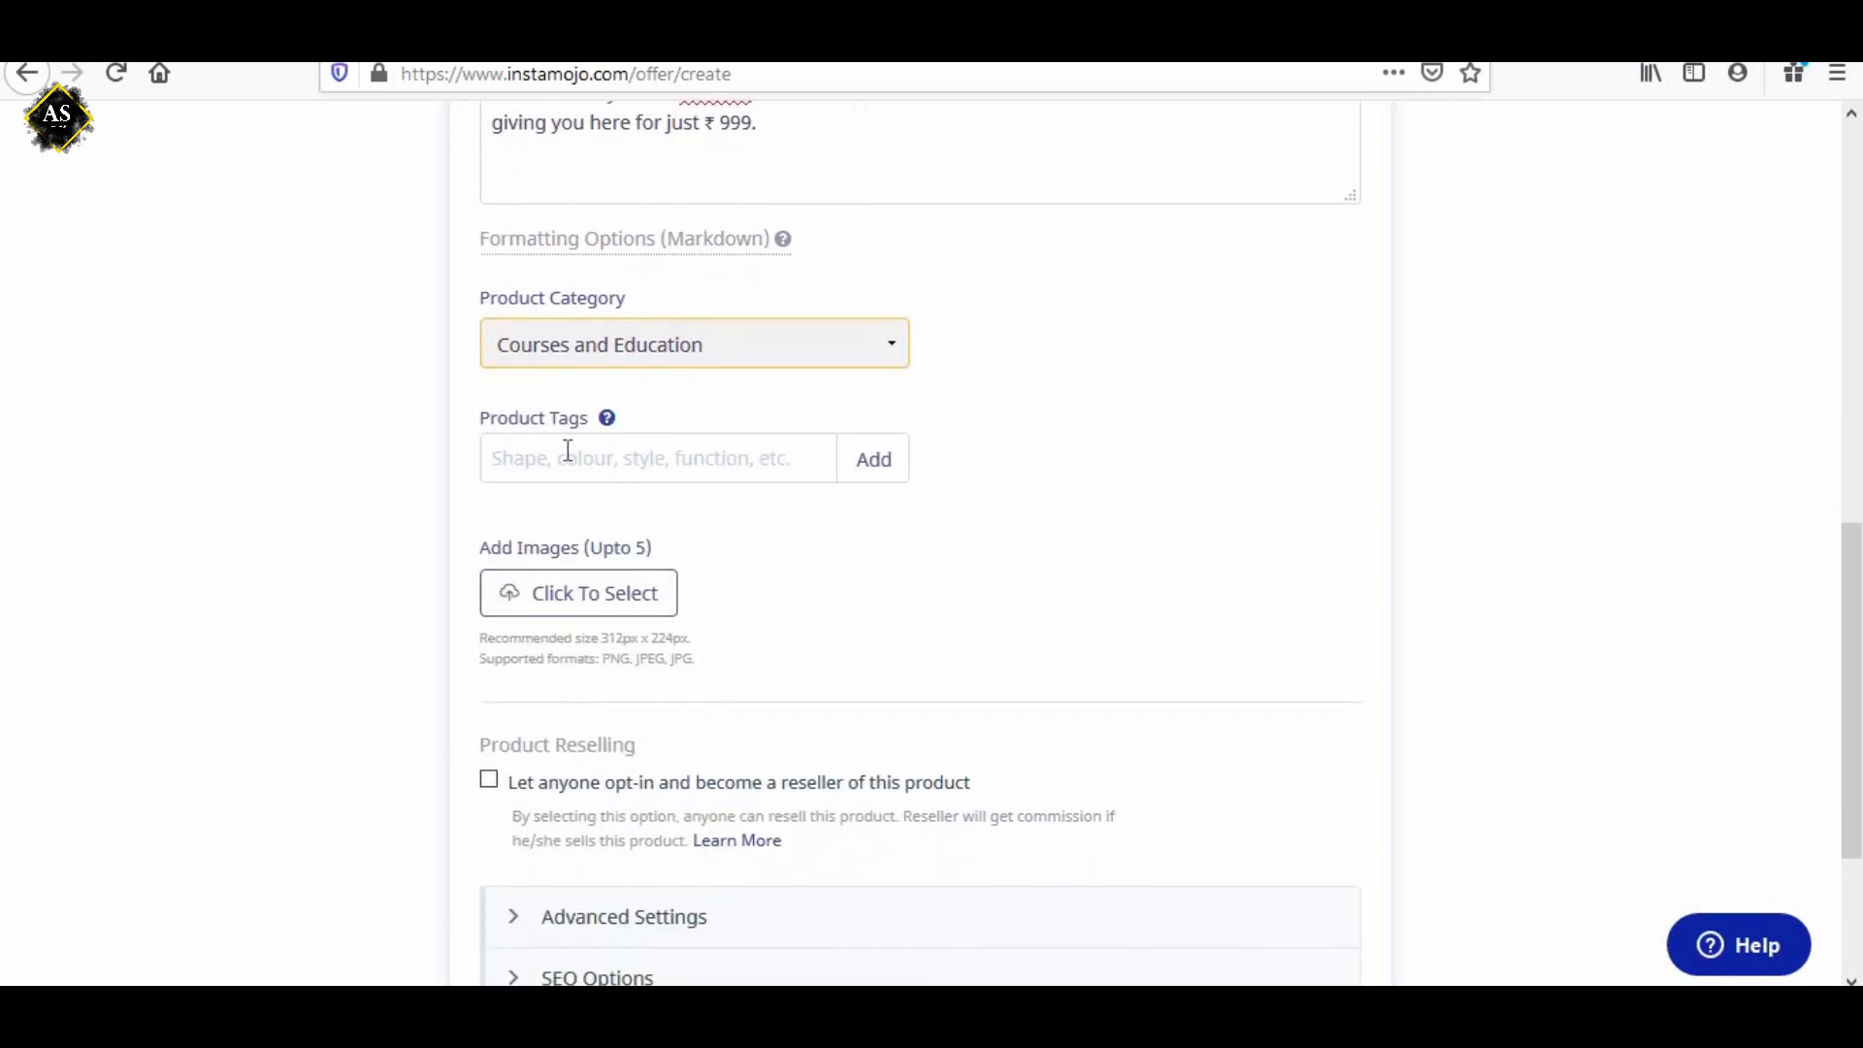
pyautogui.click(626, 462)
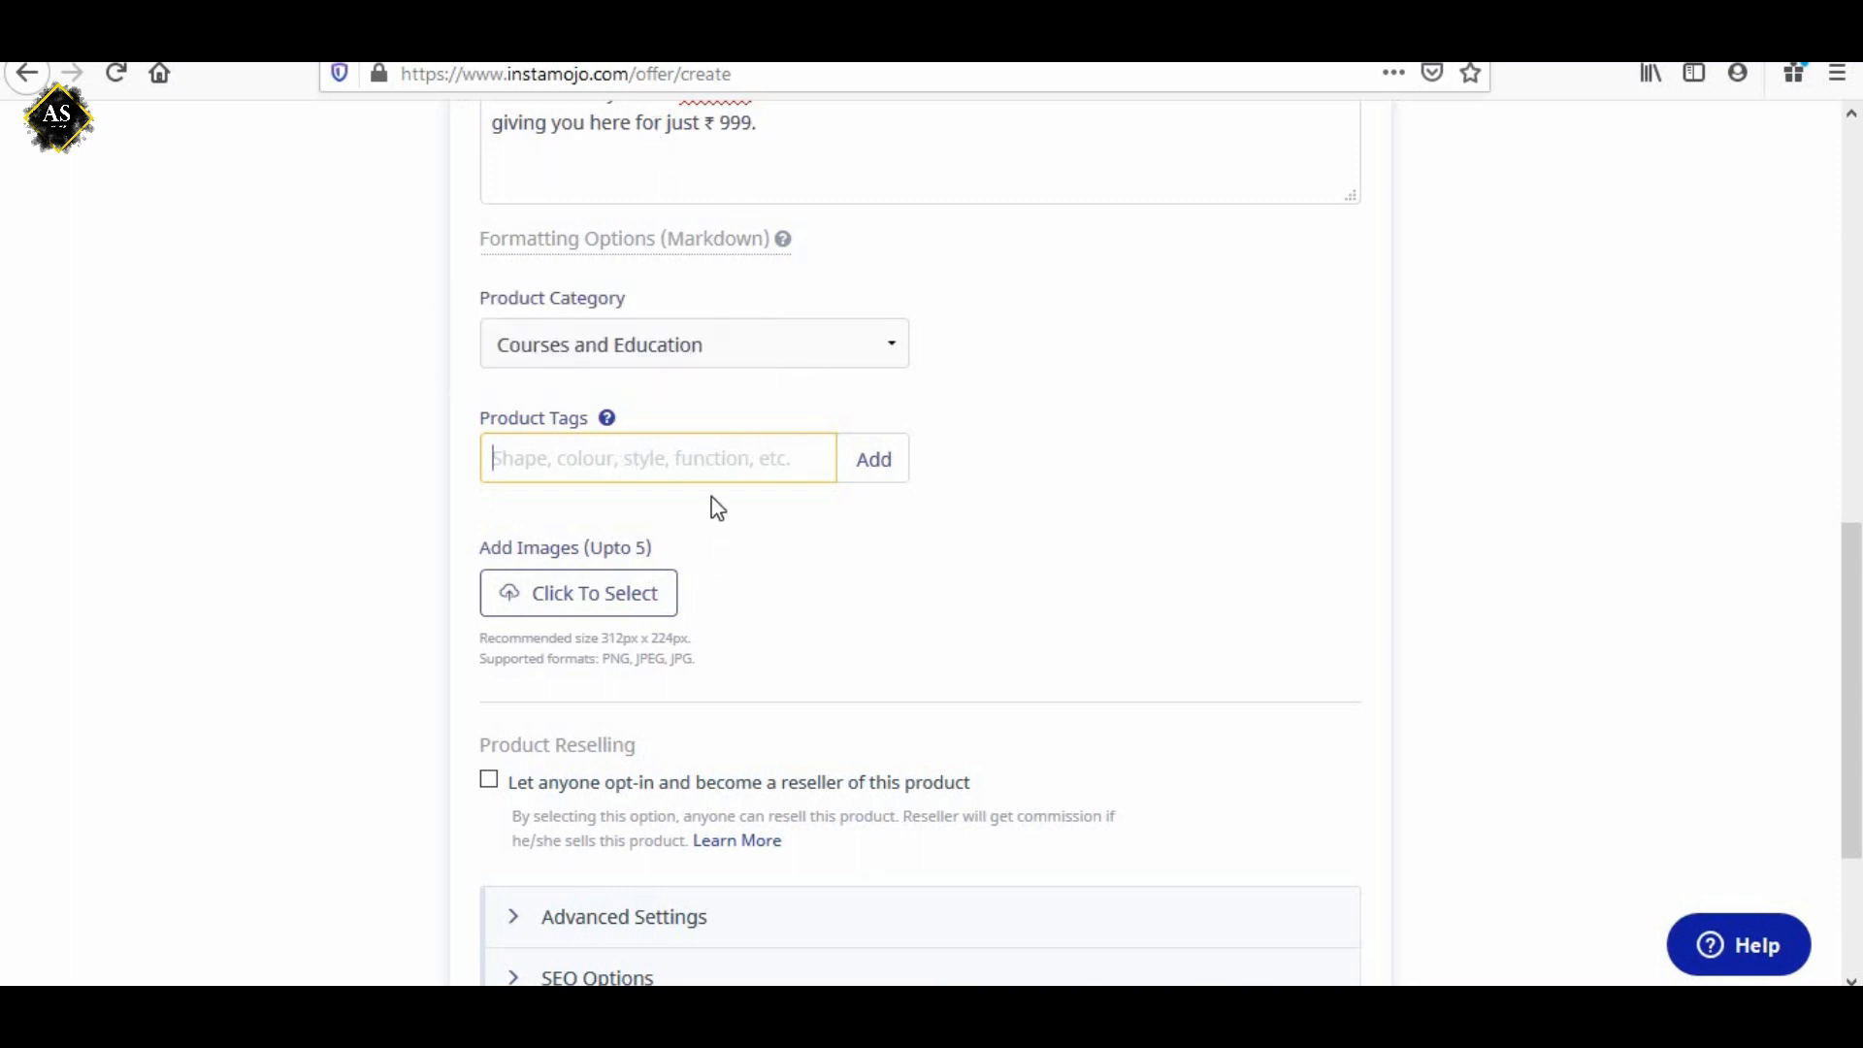
pyautogui.click(946, 578)
# Upload the product images 20200501_193800.jpg and 20200501_195325.jpg from the computer.
pyautogui.scroll(-3, 941, 574)
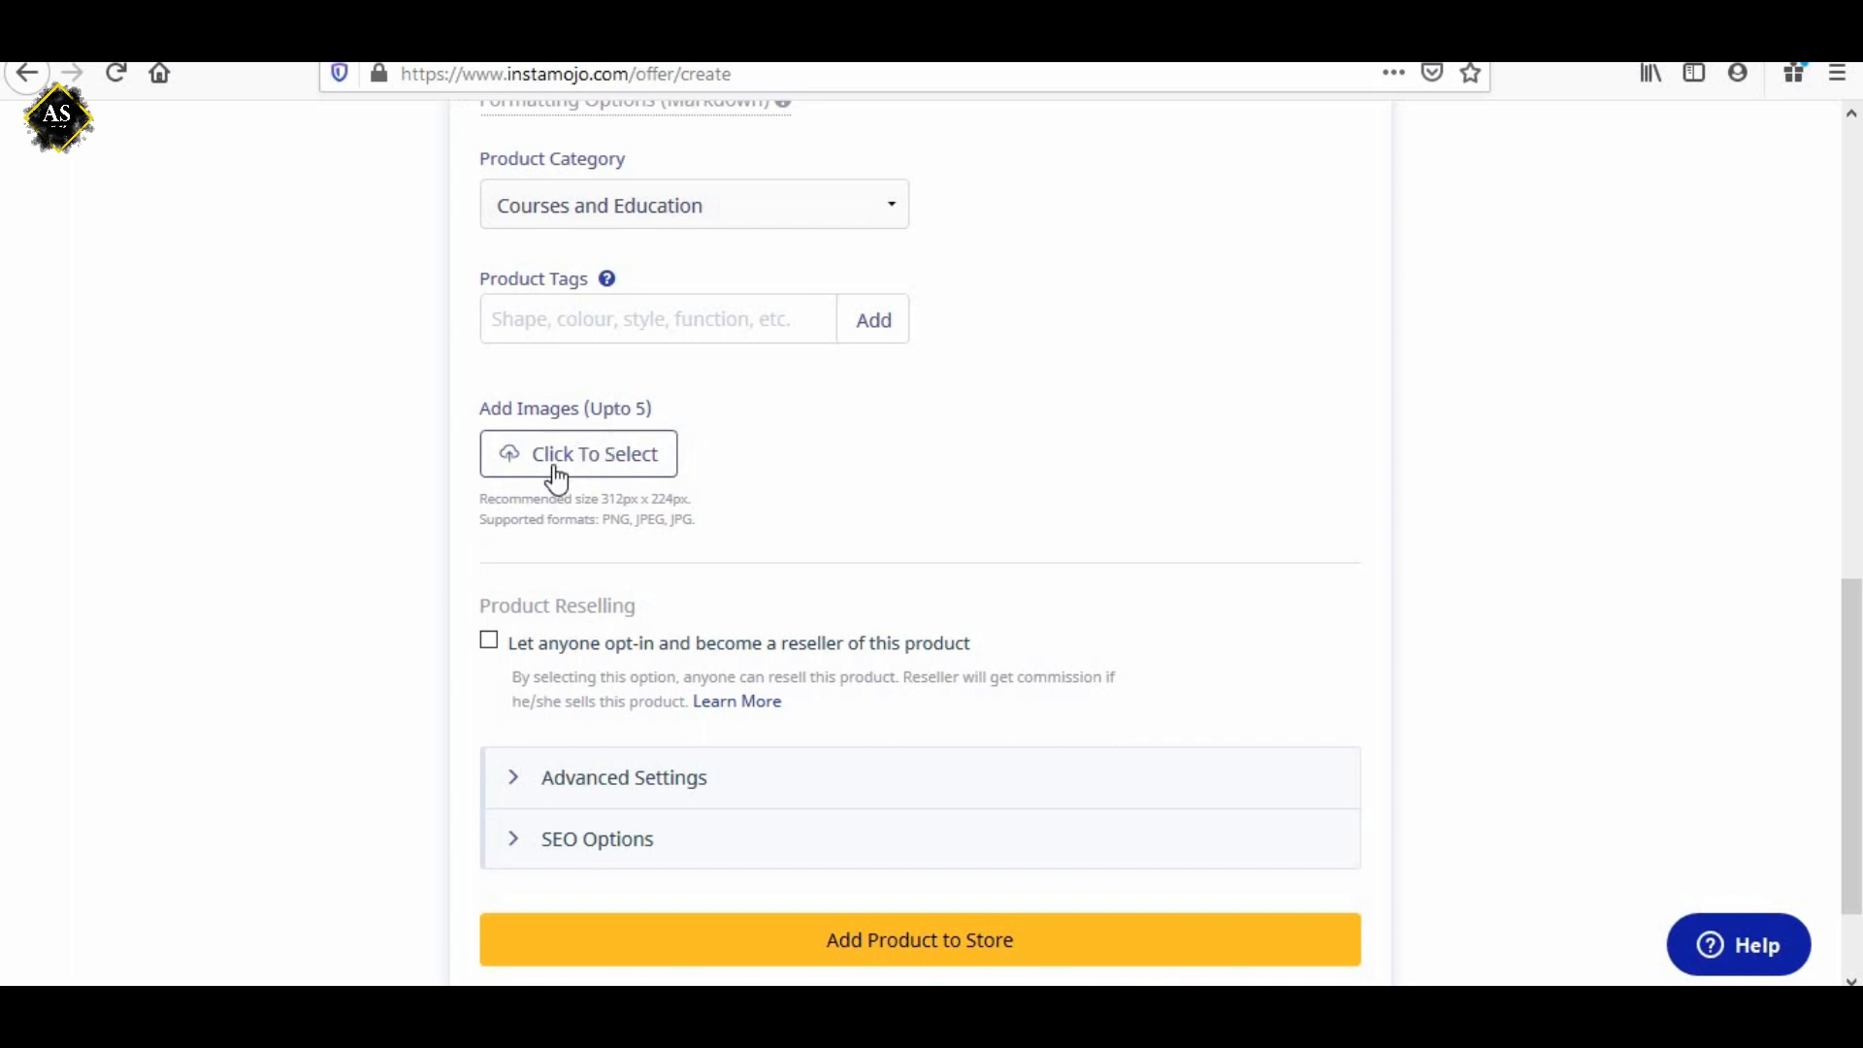
pyautogui.moveTo(601, 499); pyautogui.dragTo(686, 525)
pyautogui.click(635, 524)
pyautogui.click(657, 528)
pyautogui.click(585, 460)
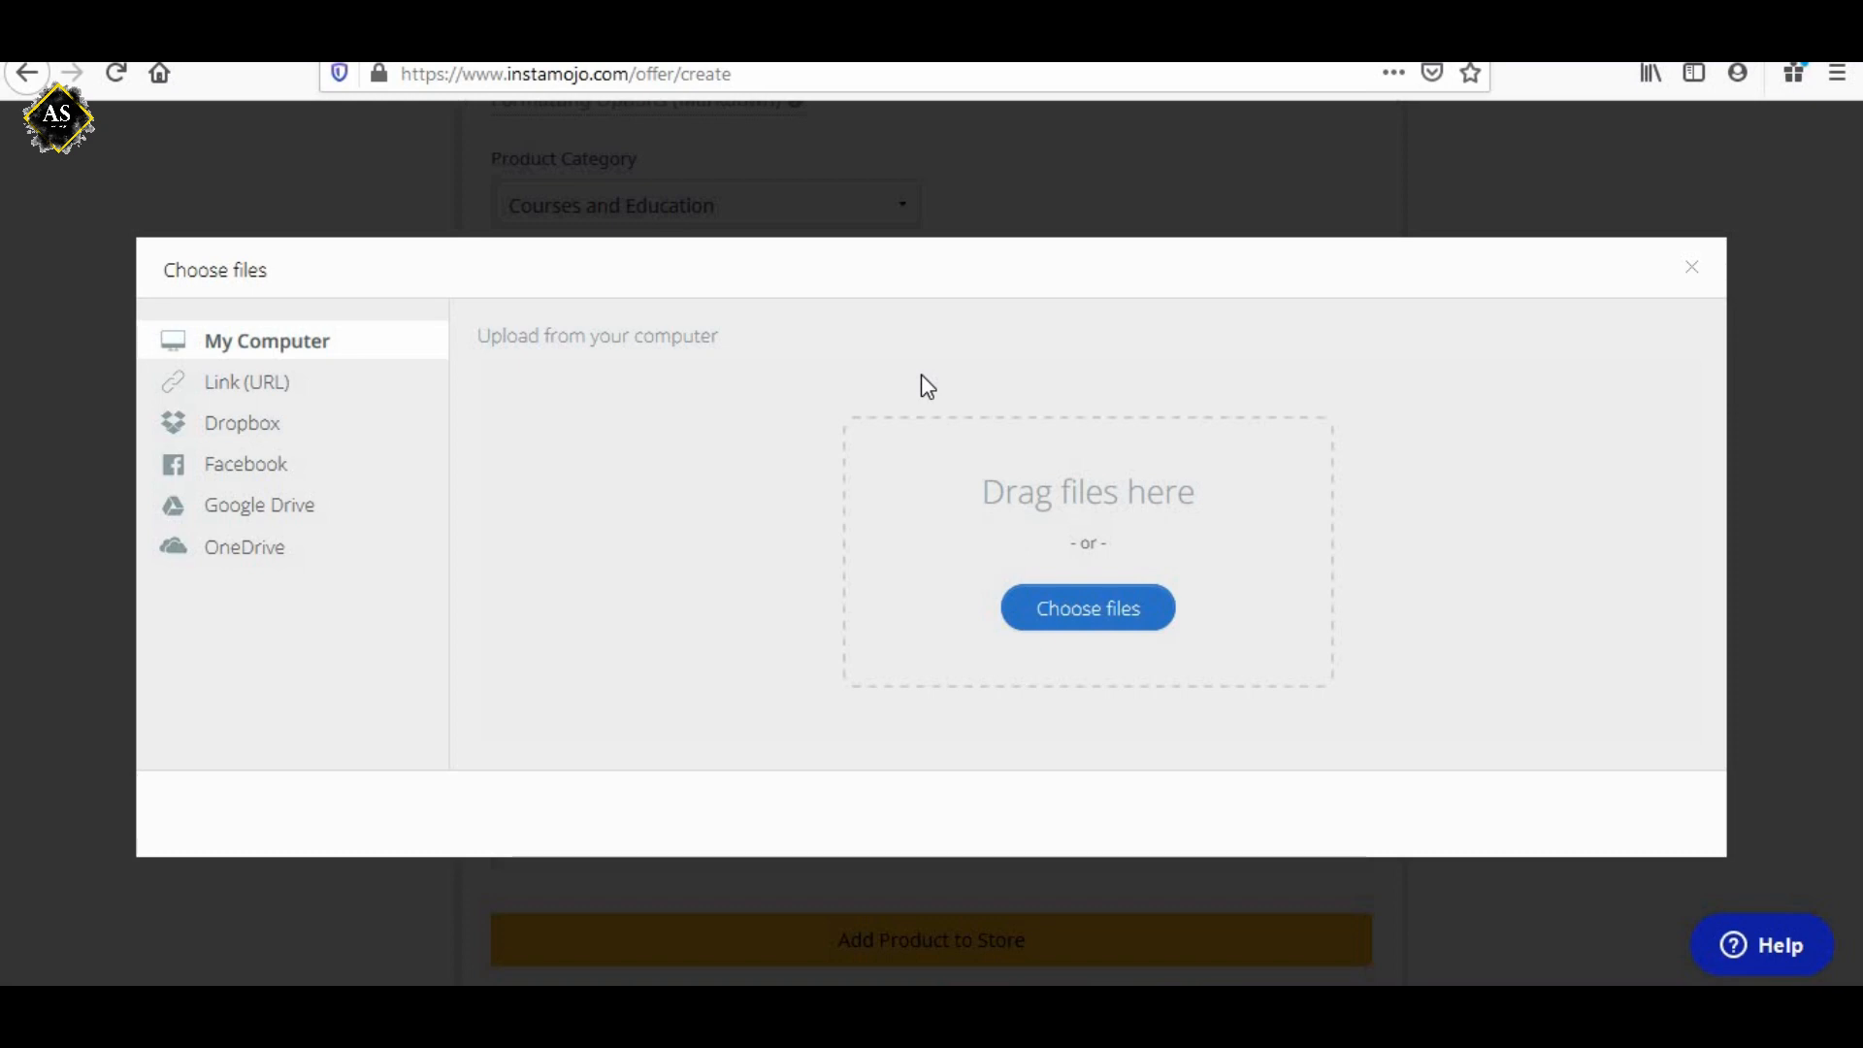
pyautogui.click(1075, 612)
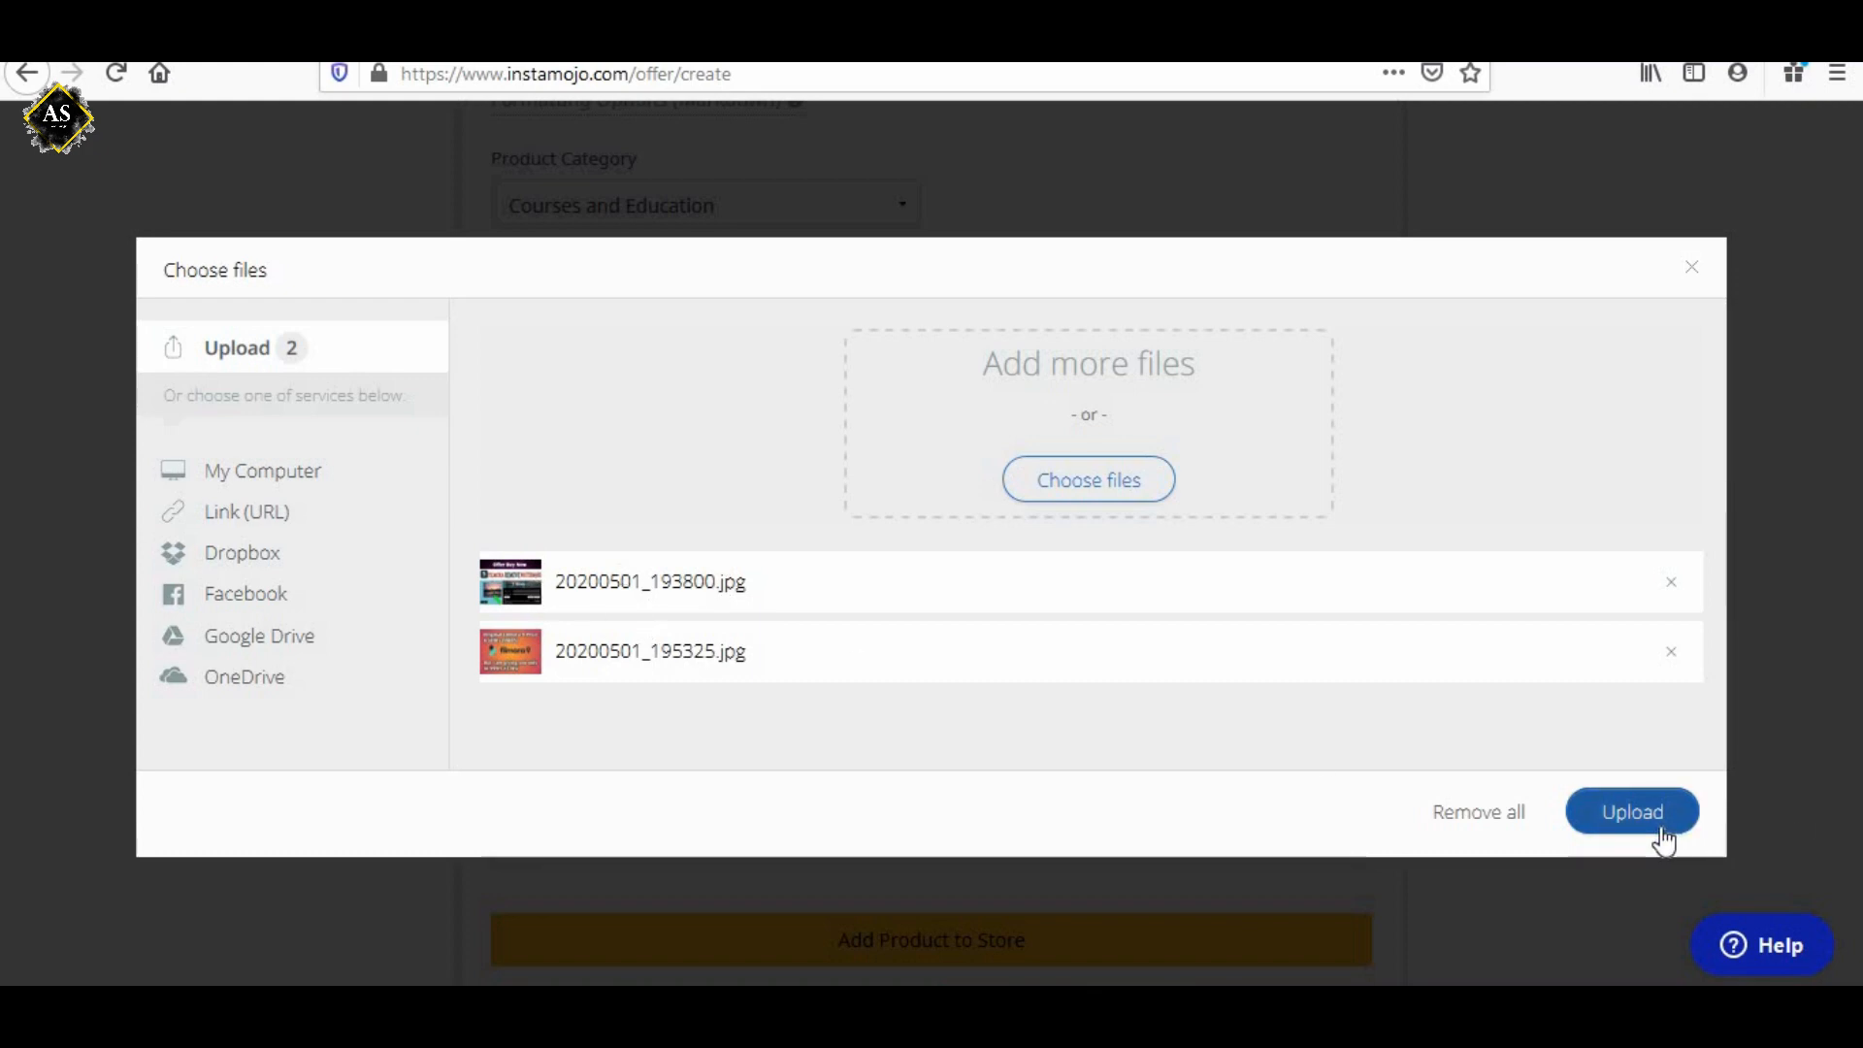
pyautogui.click(1633, 815)
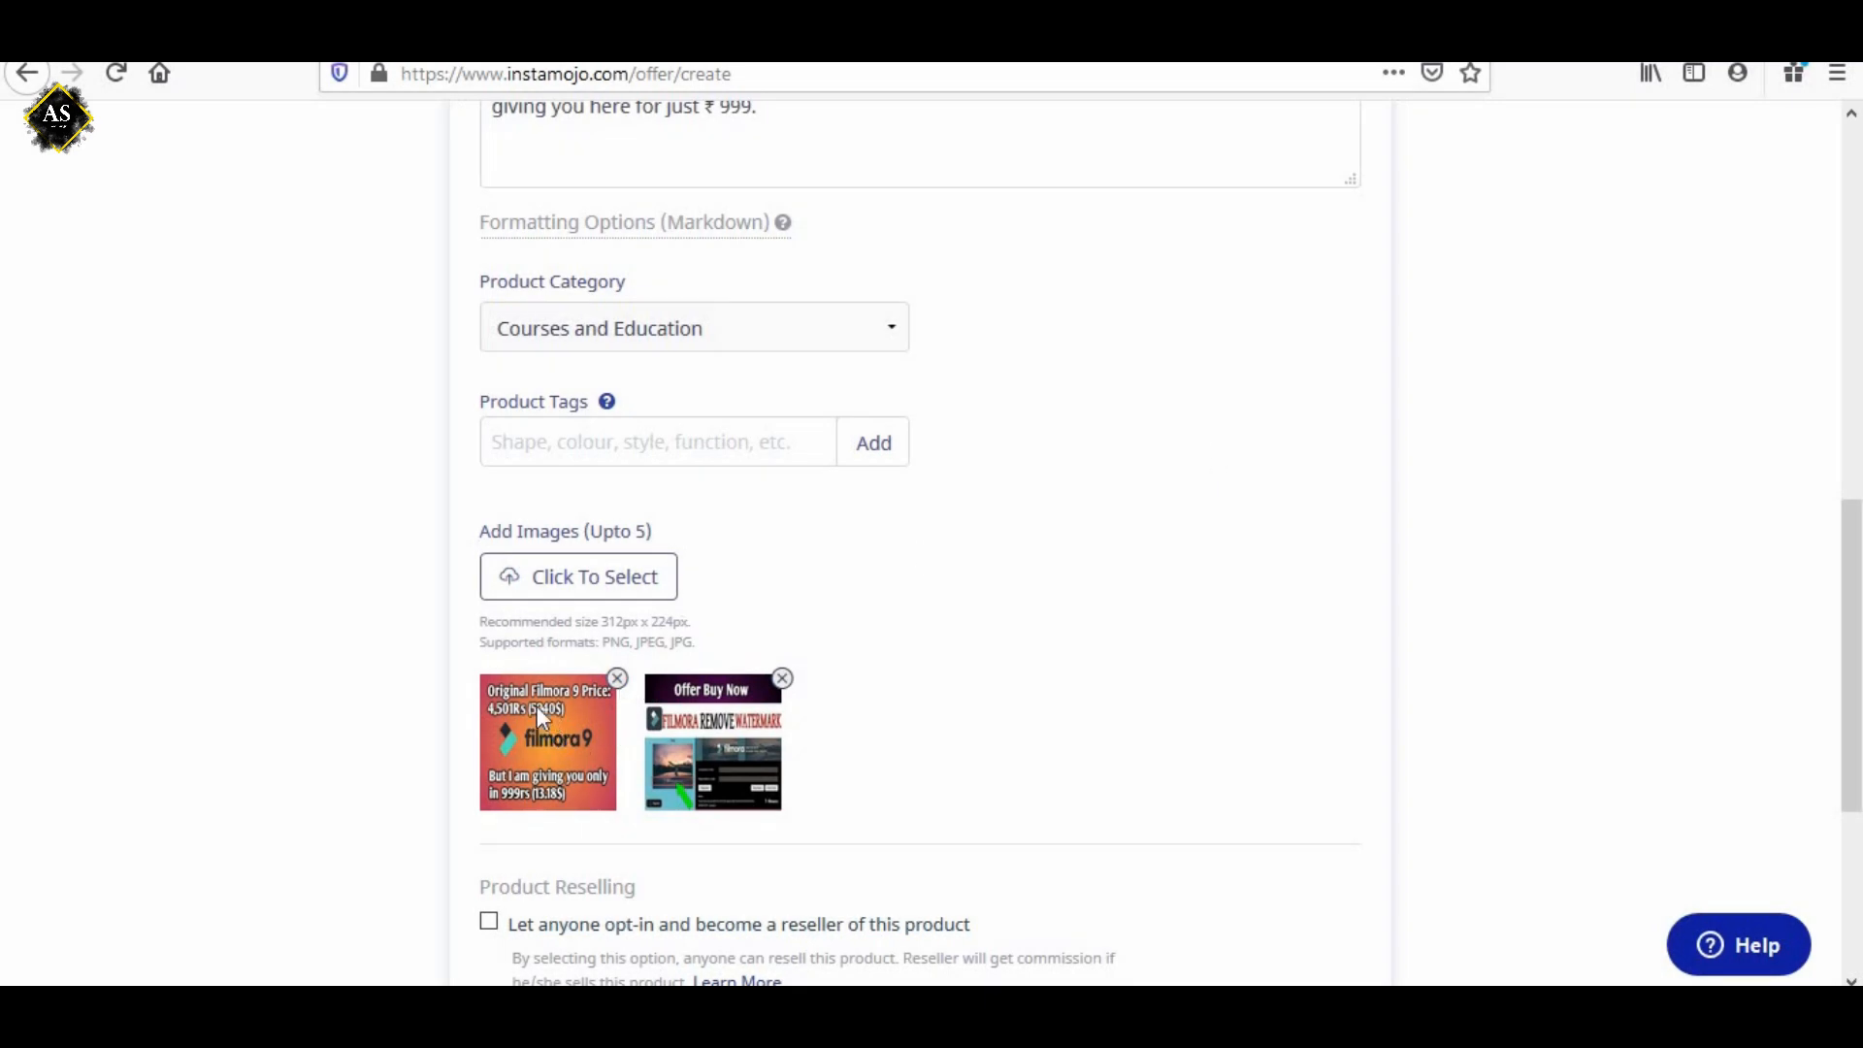
# Review the completed product form, leaving reselling, advanced and SEO options unset, and add the product to the store.
pyautogui.scroll(-2, 538, 706)
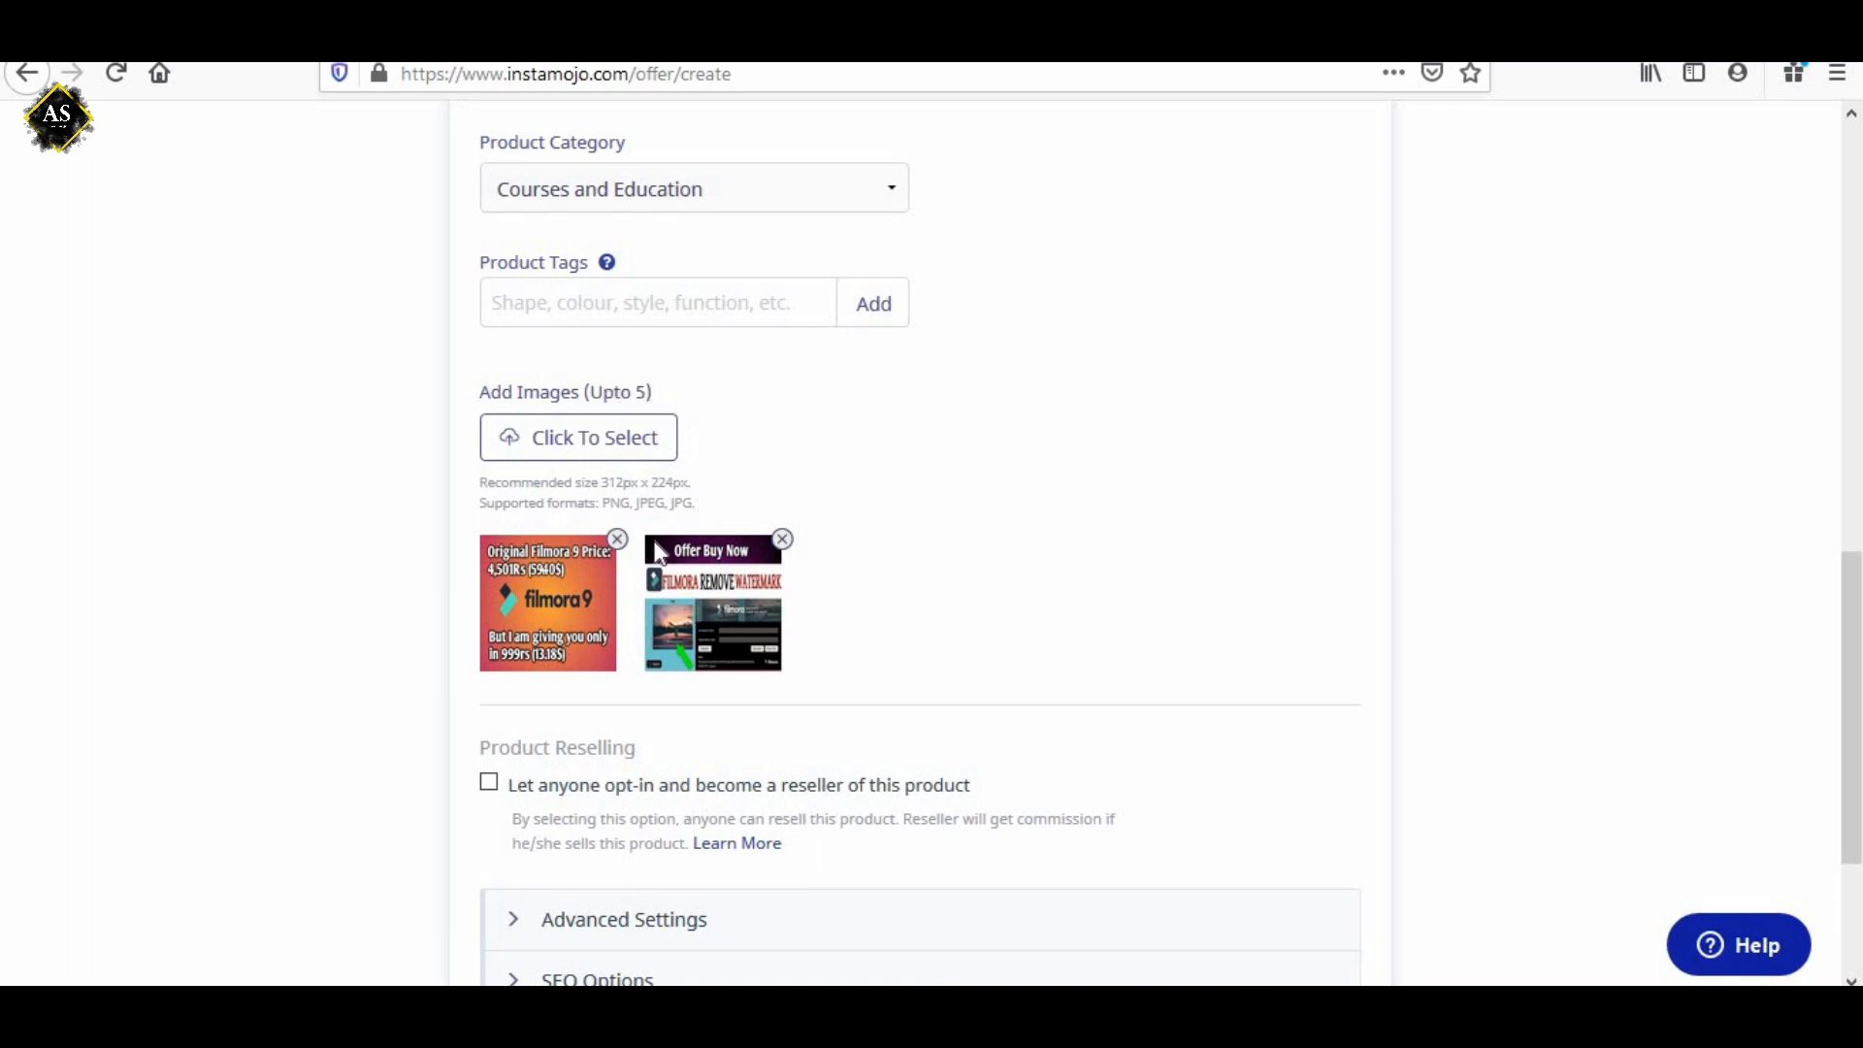
pyautogui.scroll(-4, 657, 552)
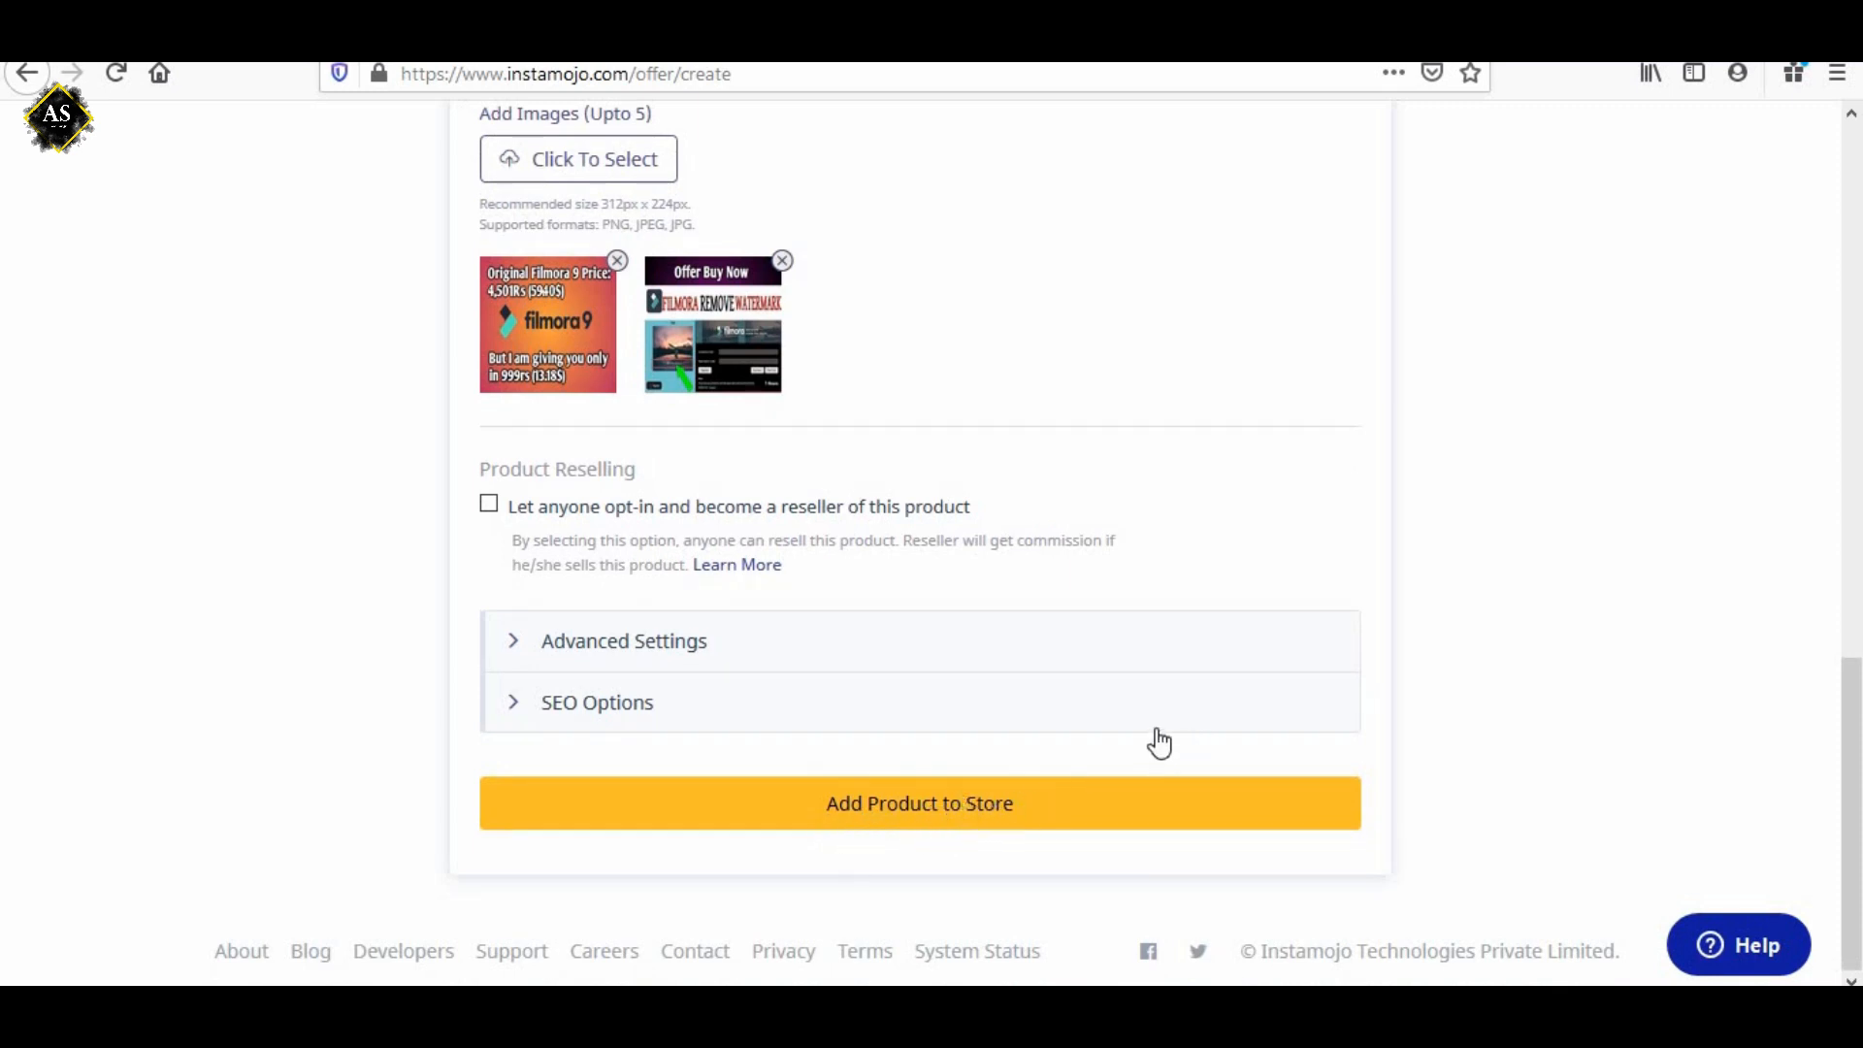
pyautogui.scroll(12, 1159, 740)
pyautogui.scroll(4, 1159, 724)
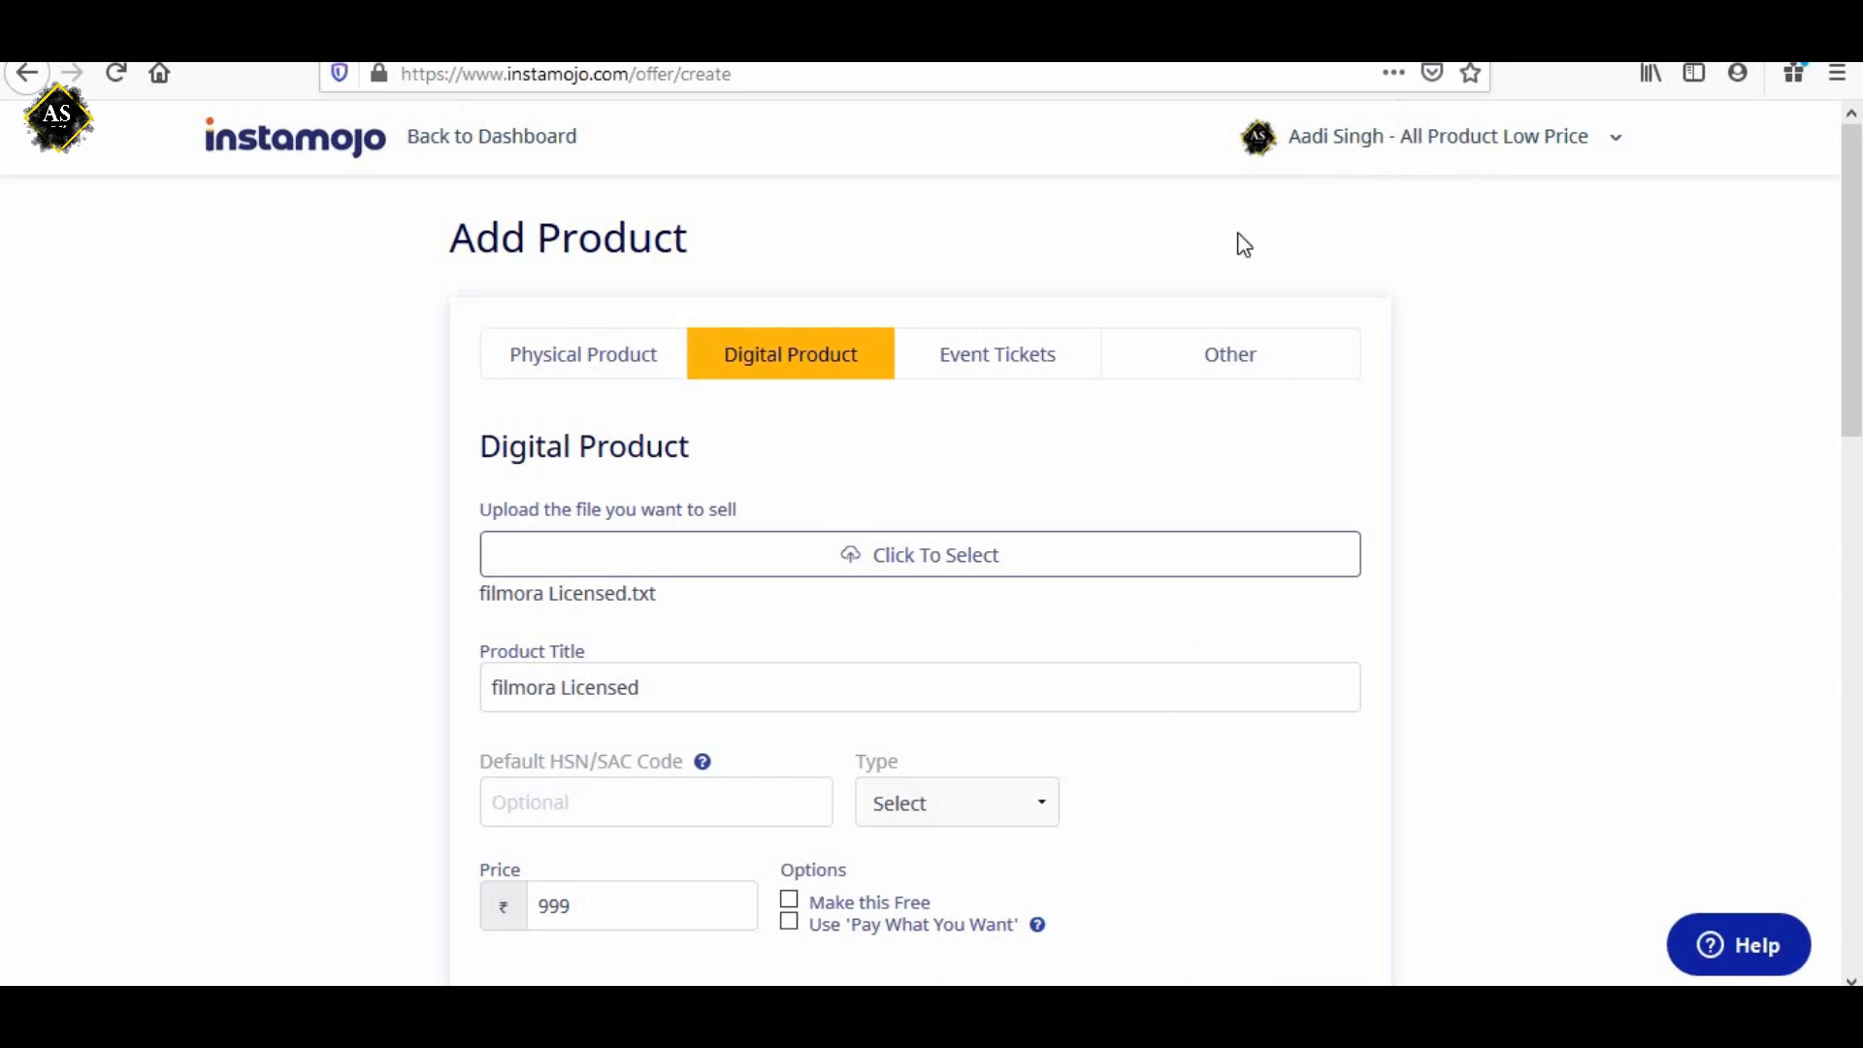
pyautogui.scroll(-15, 920, 594)
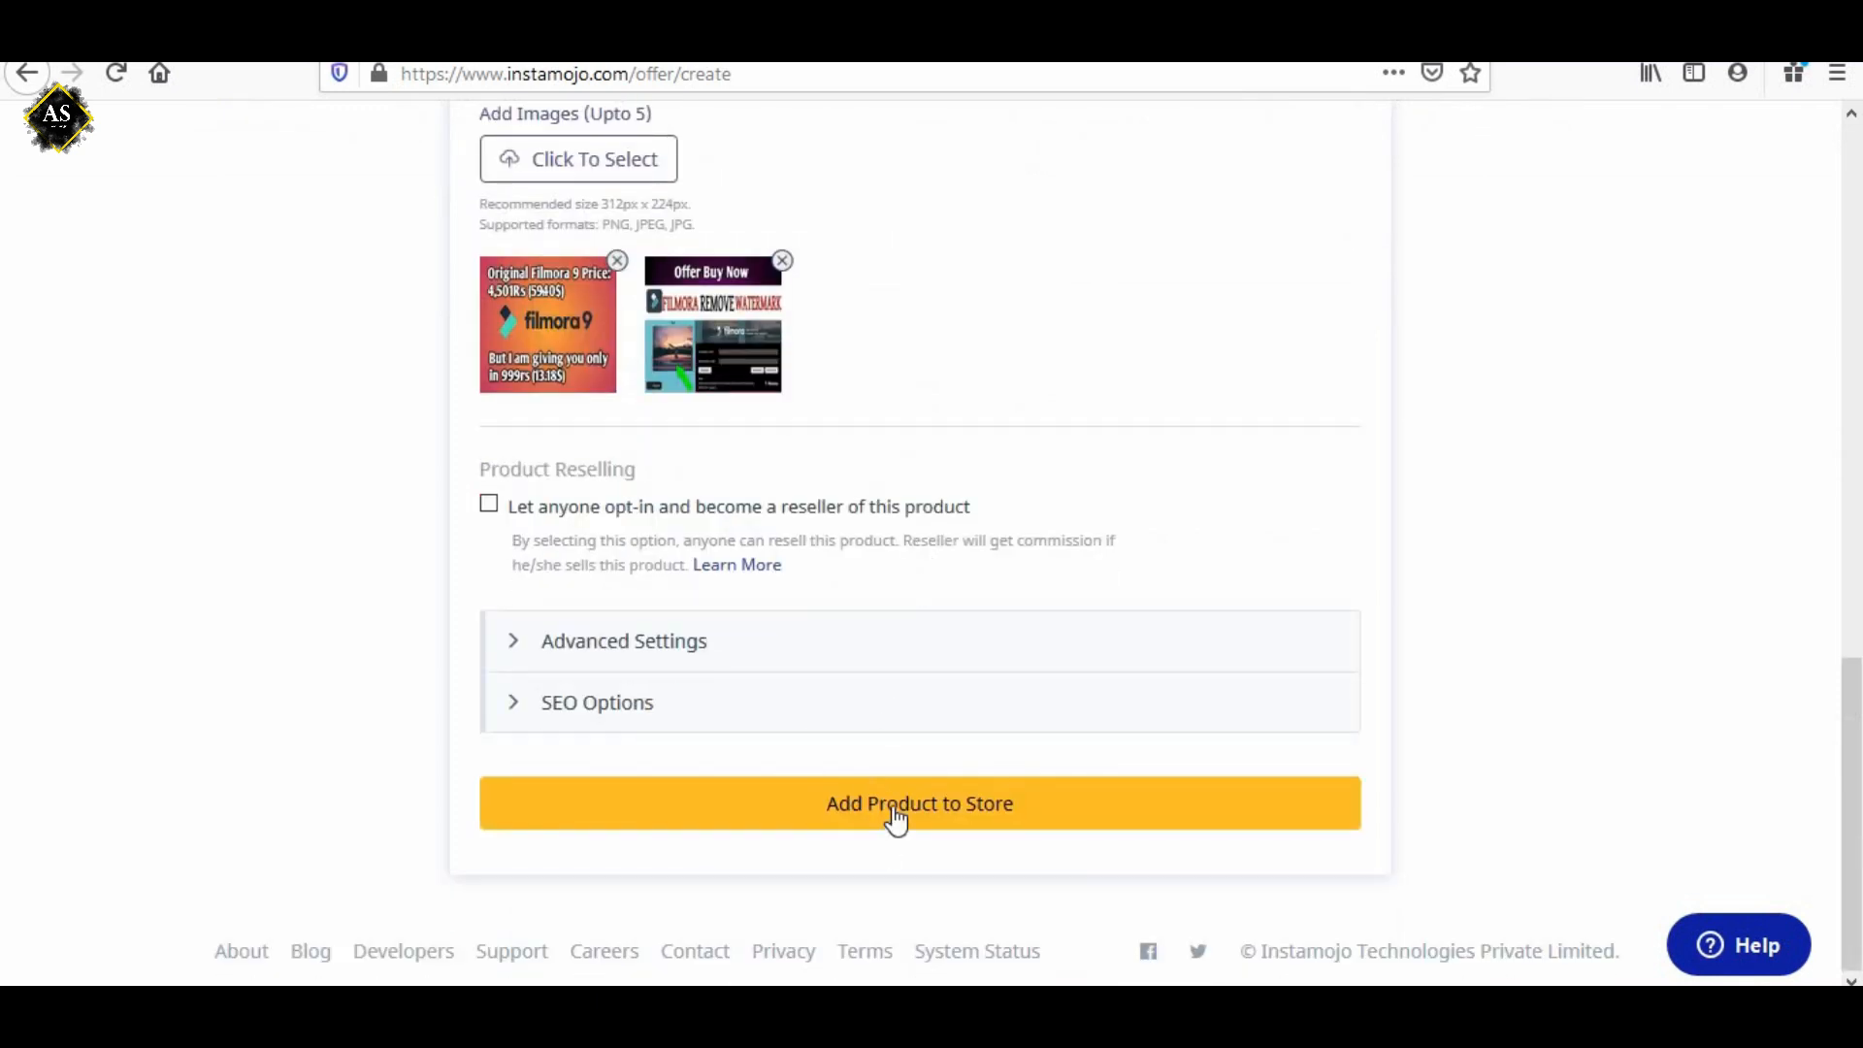
pyautogui.click(894, 820)
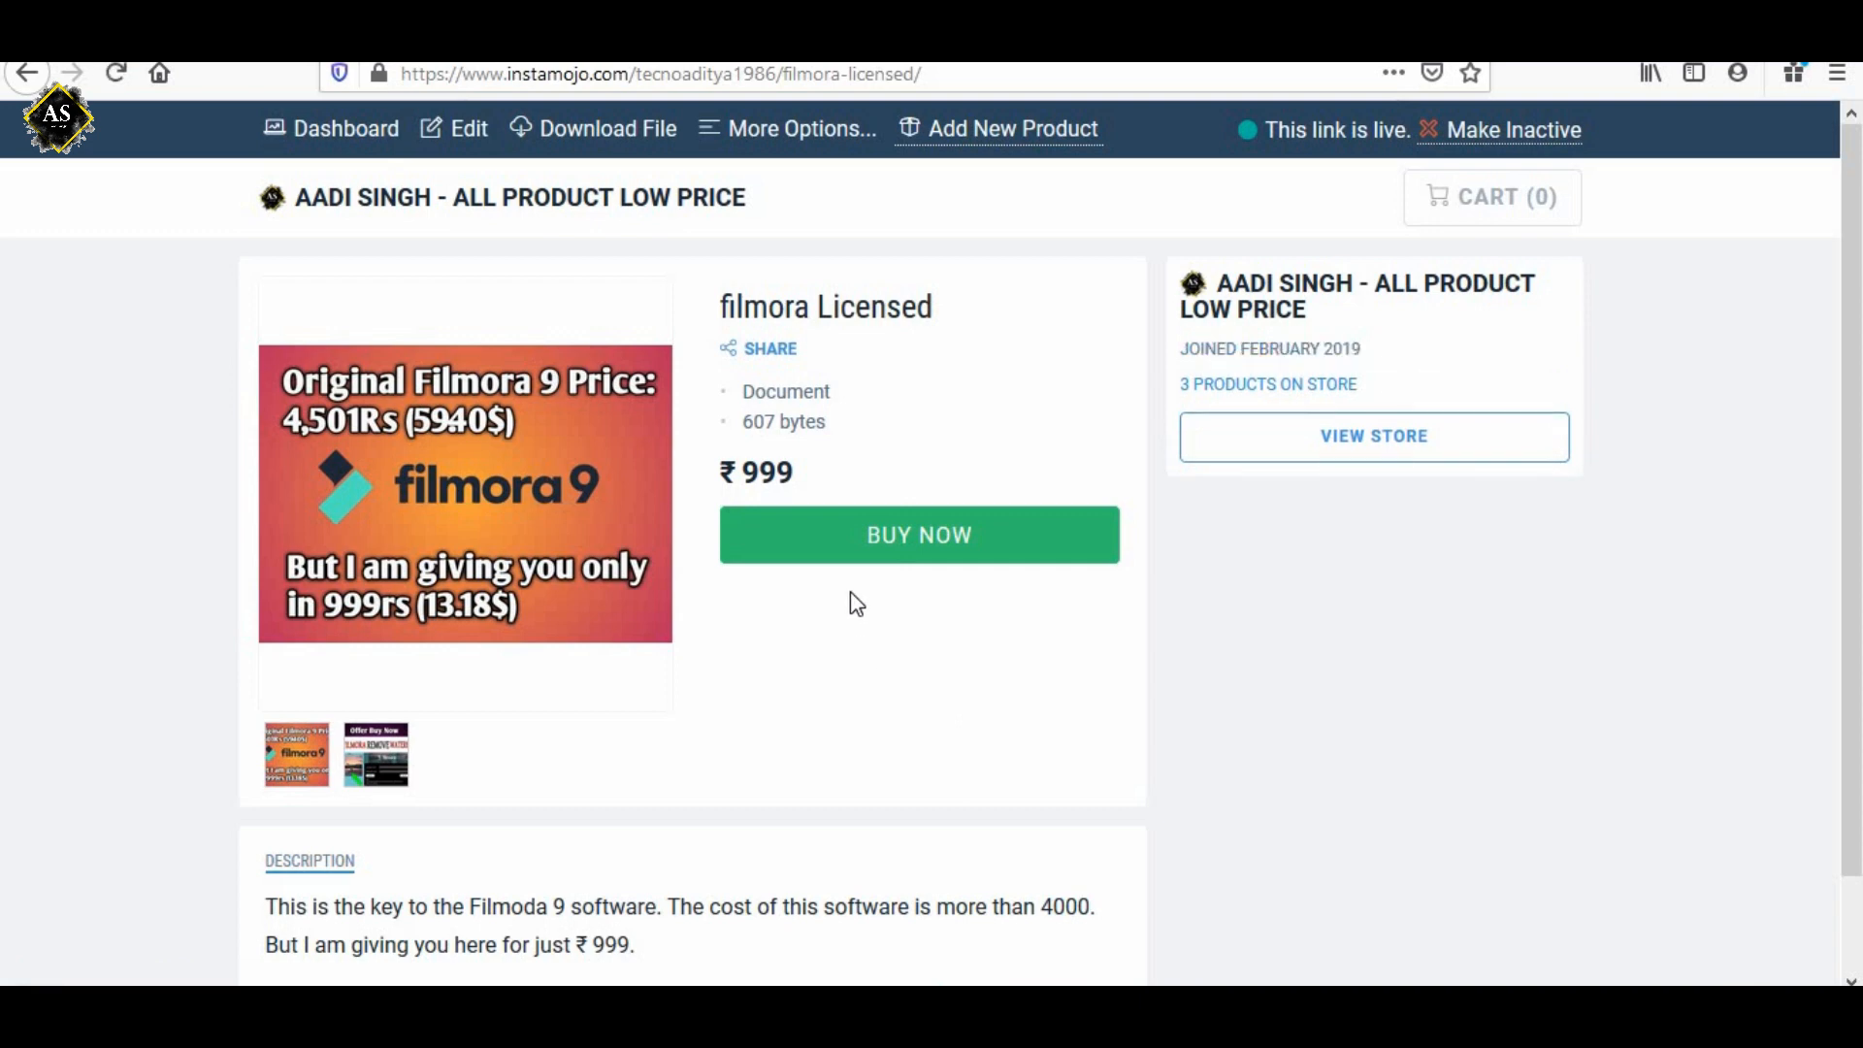
# Check the published product page's live status, price and description.
pyautogui.moveTo(1263, 130); pyautogui.dragTo(1388, 130)
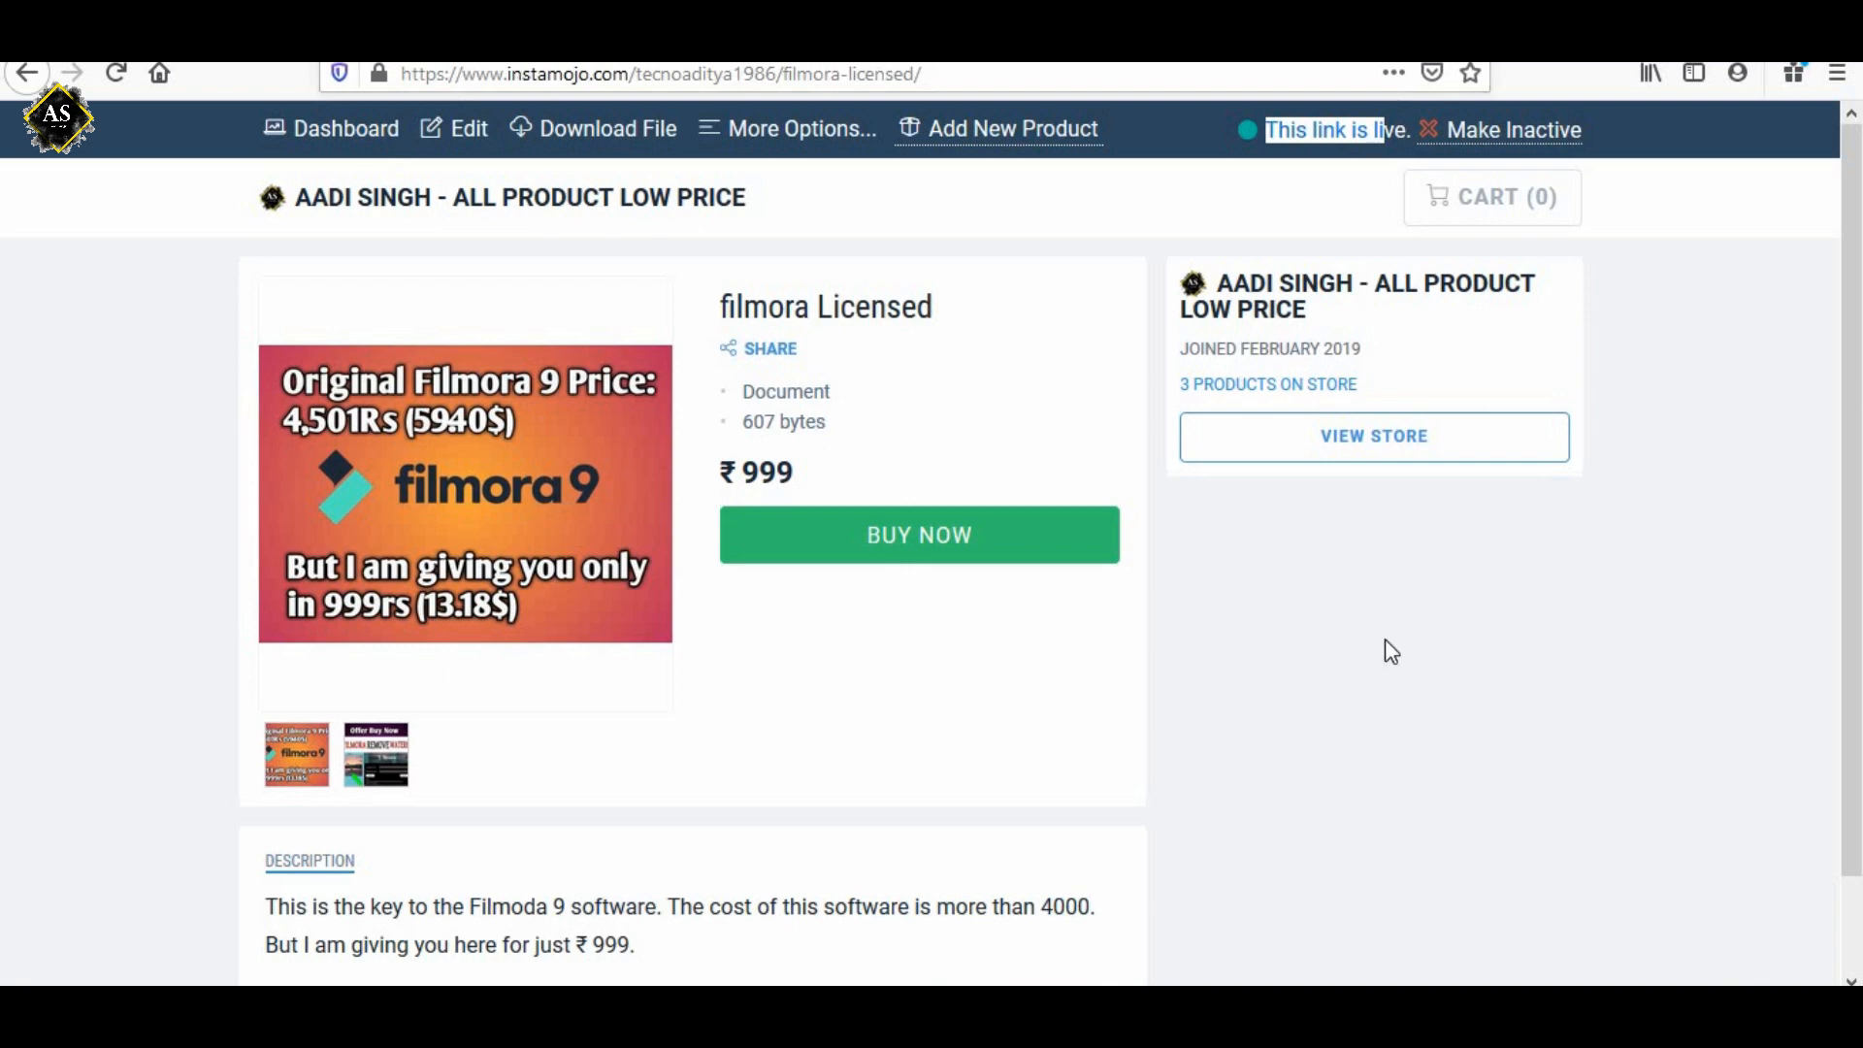
pyautogui.click(1110, 719)
pyautogui.scroll(-1, 1113, 718)
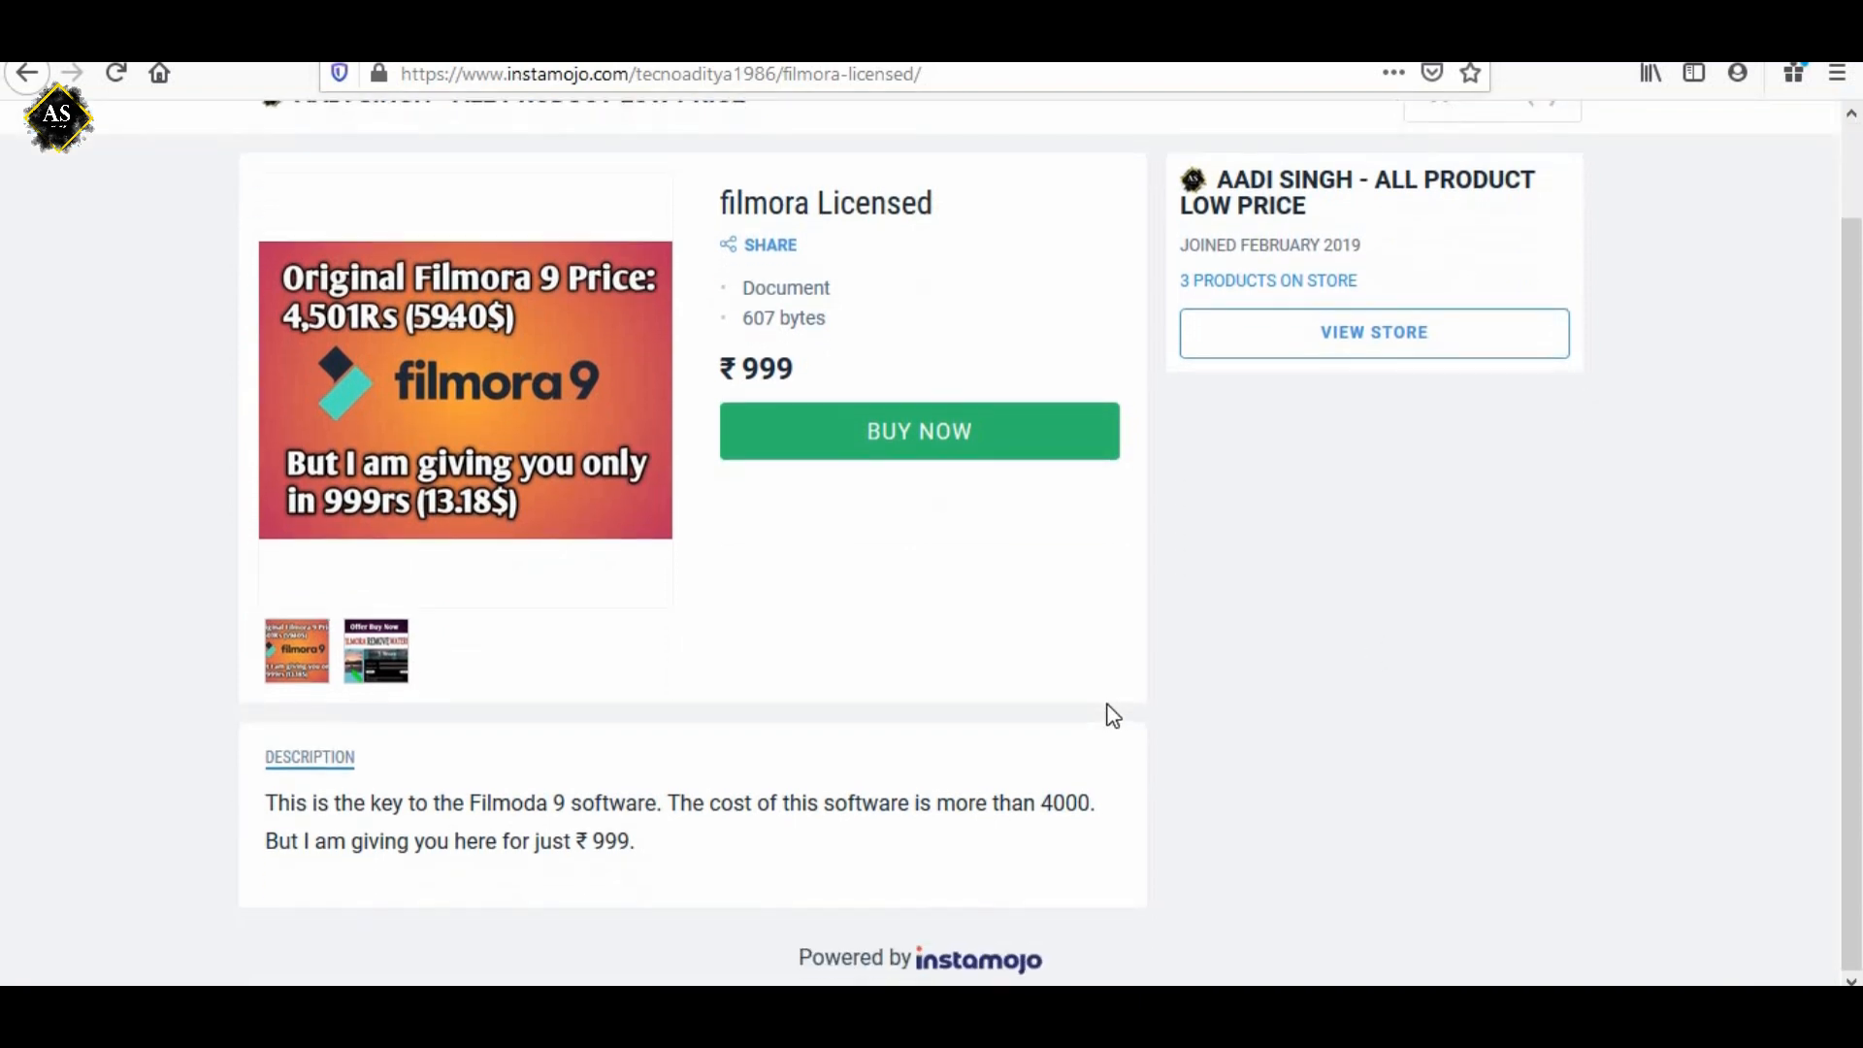
pyautogui.scroll(1, 1113, 718)
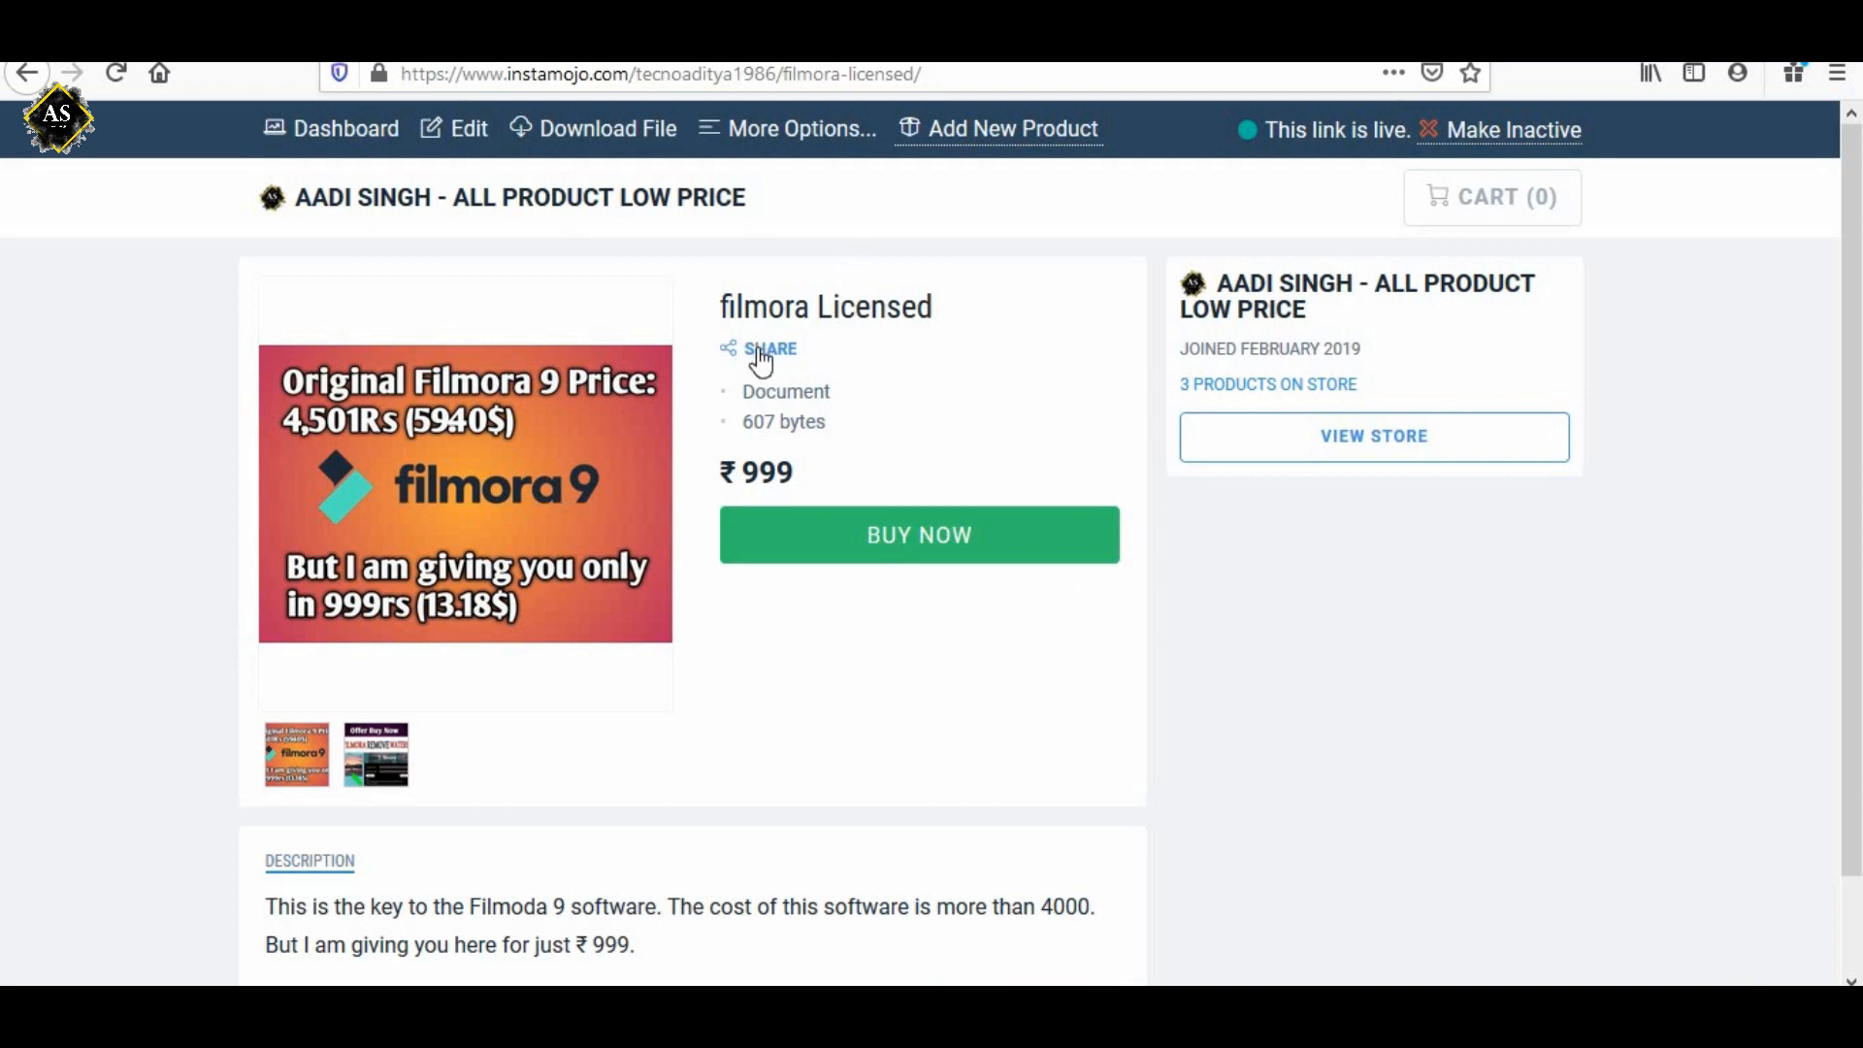
# Copy the web address of the filmora Licensed product page.
pyautogui.click(696, 79)
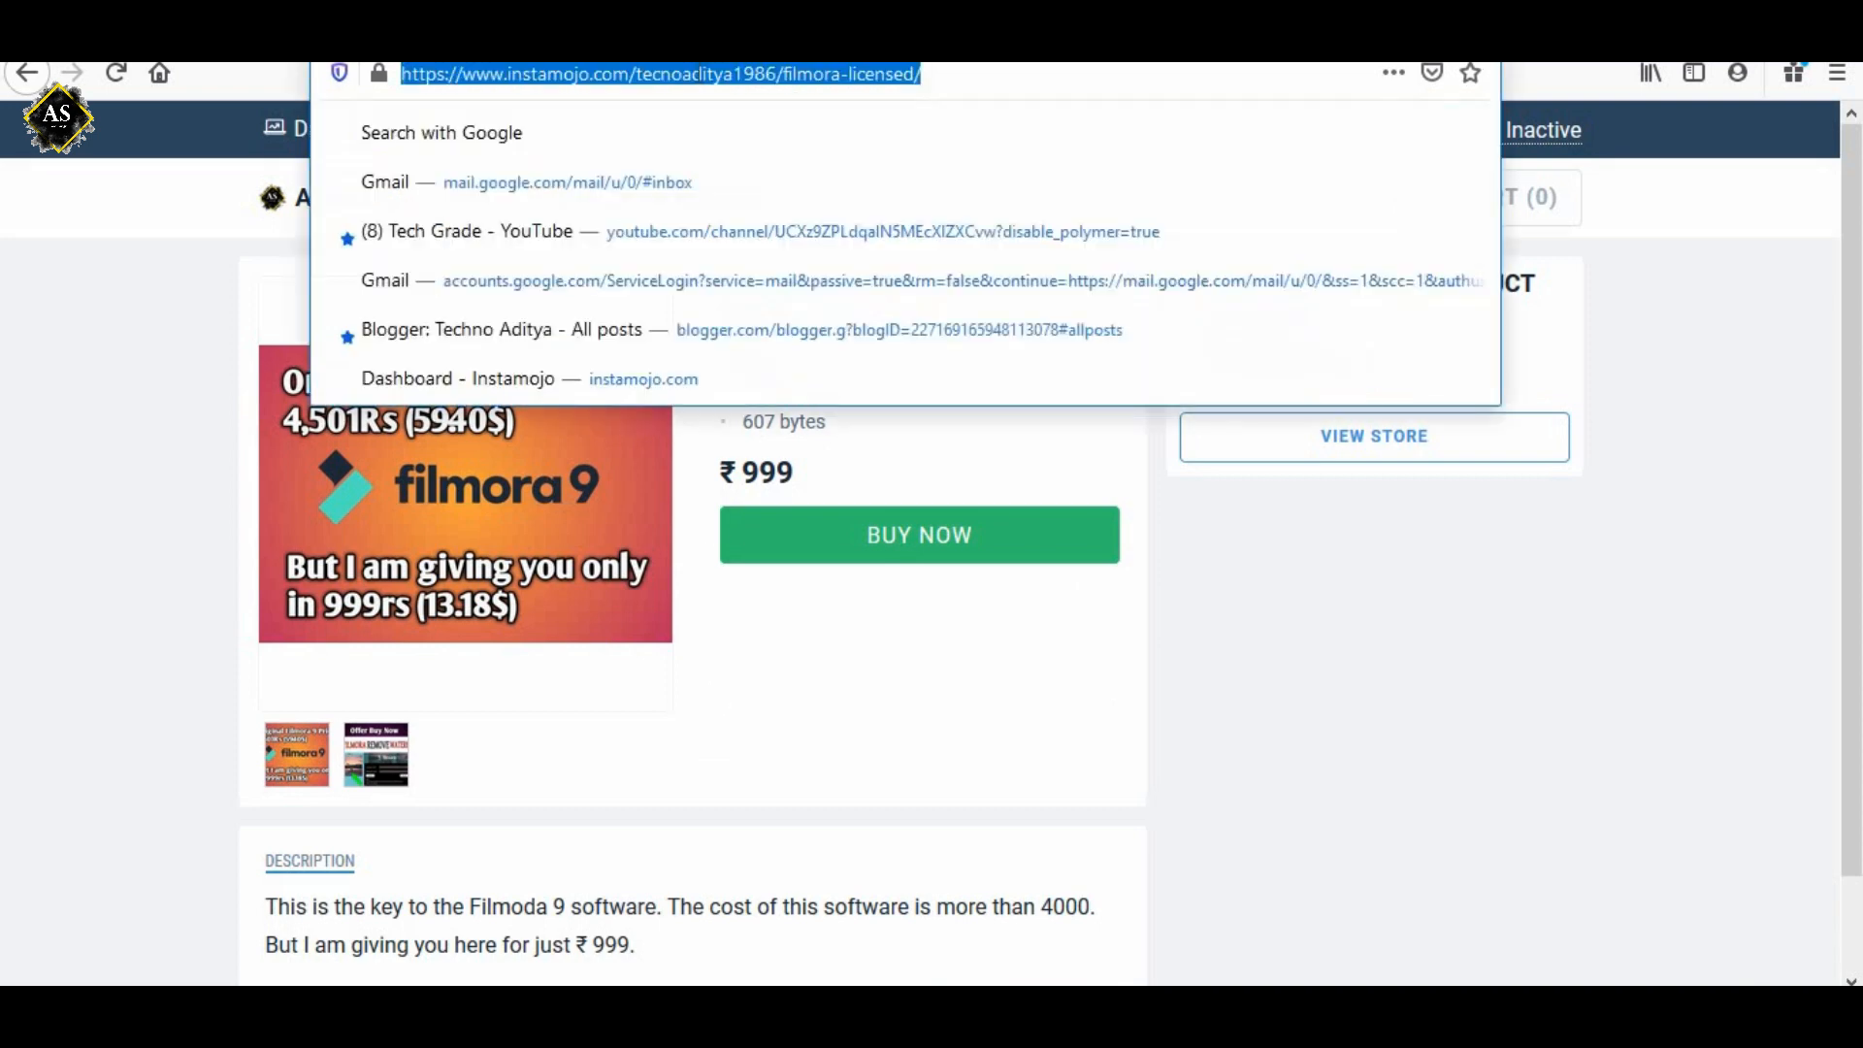
pyautogui.rightClick(702, 78)
pyautogui.click(766, 161)
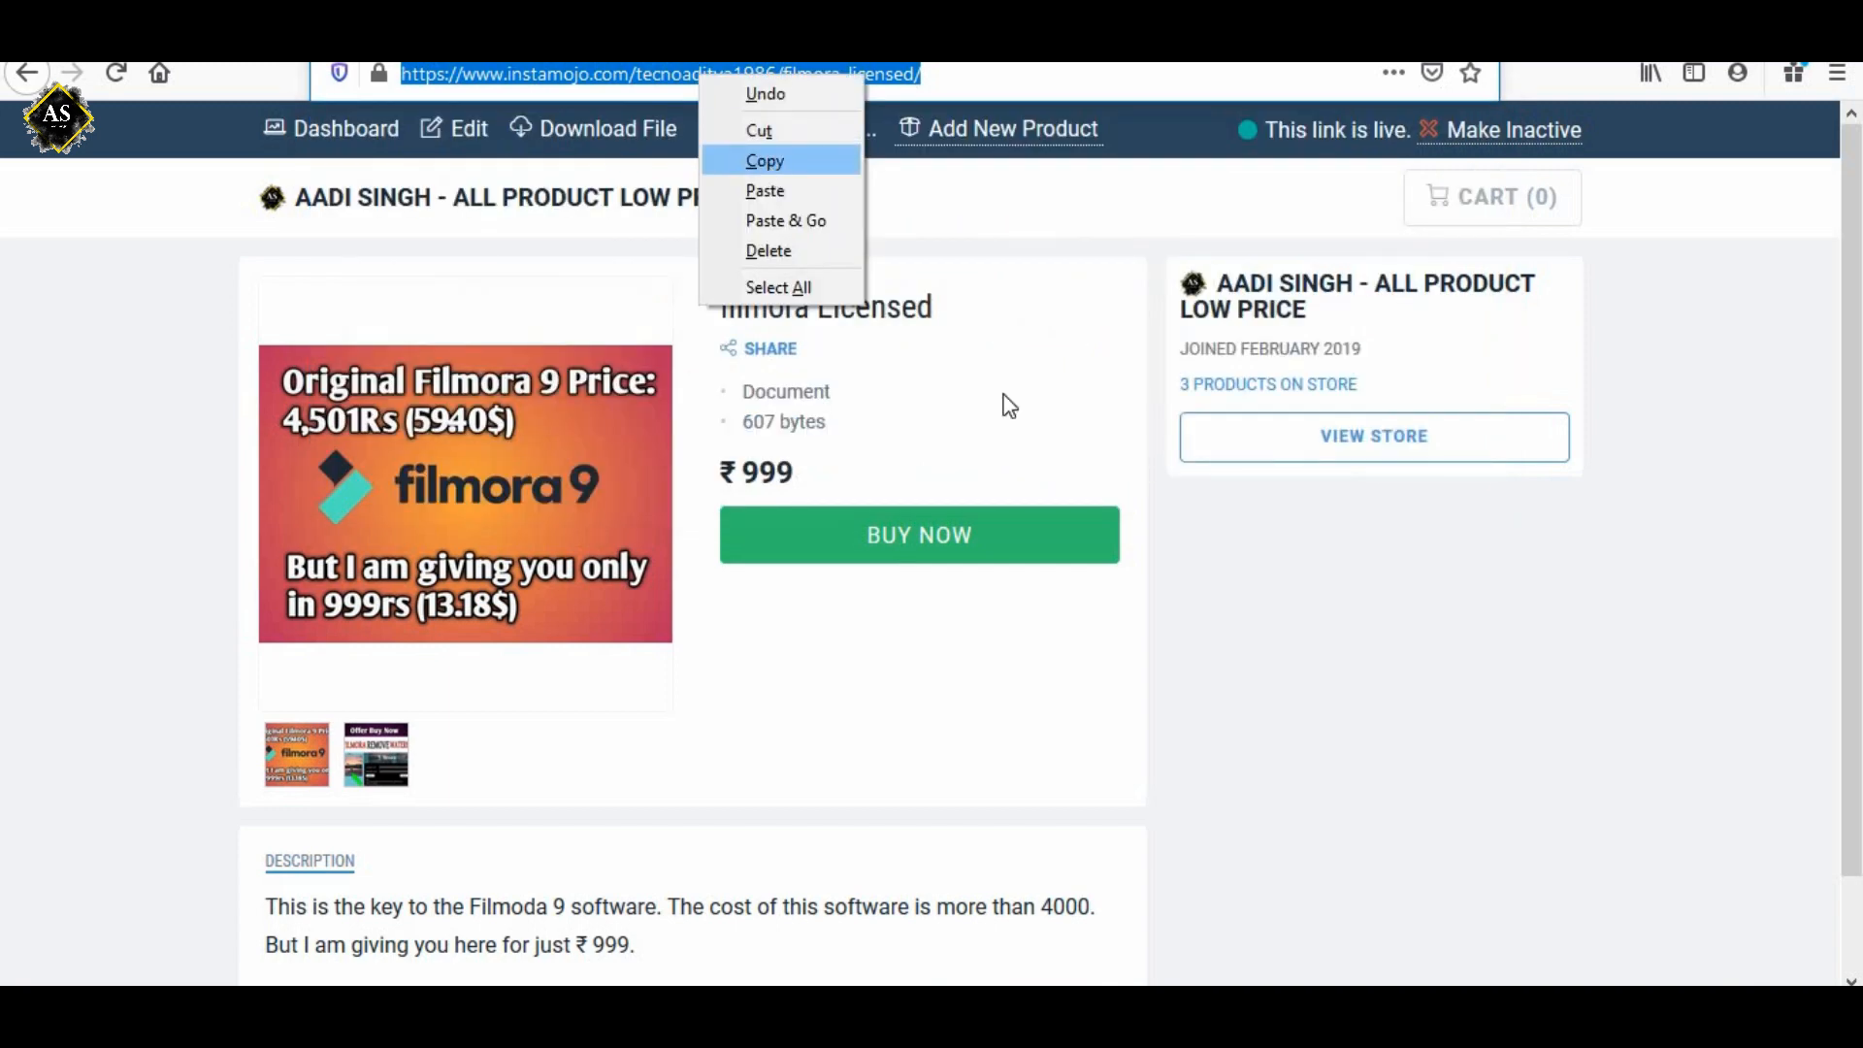
pyautogui.click(1313, 658)
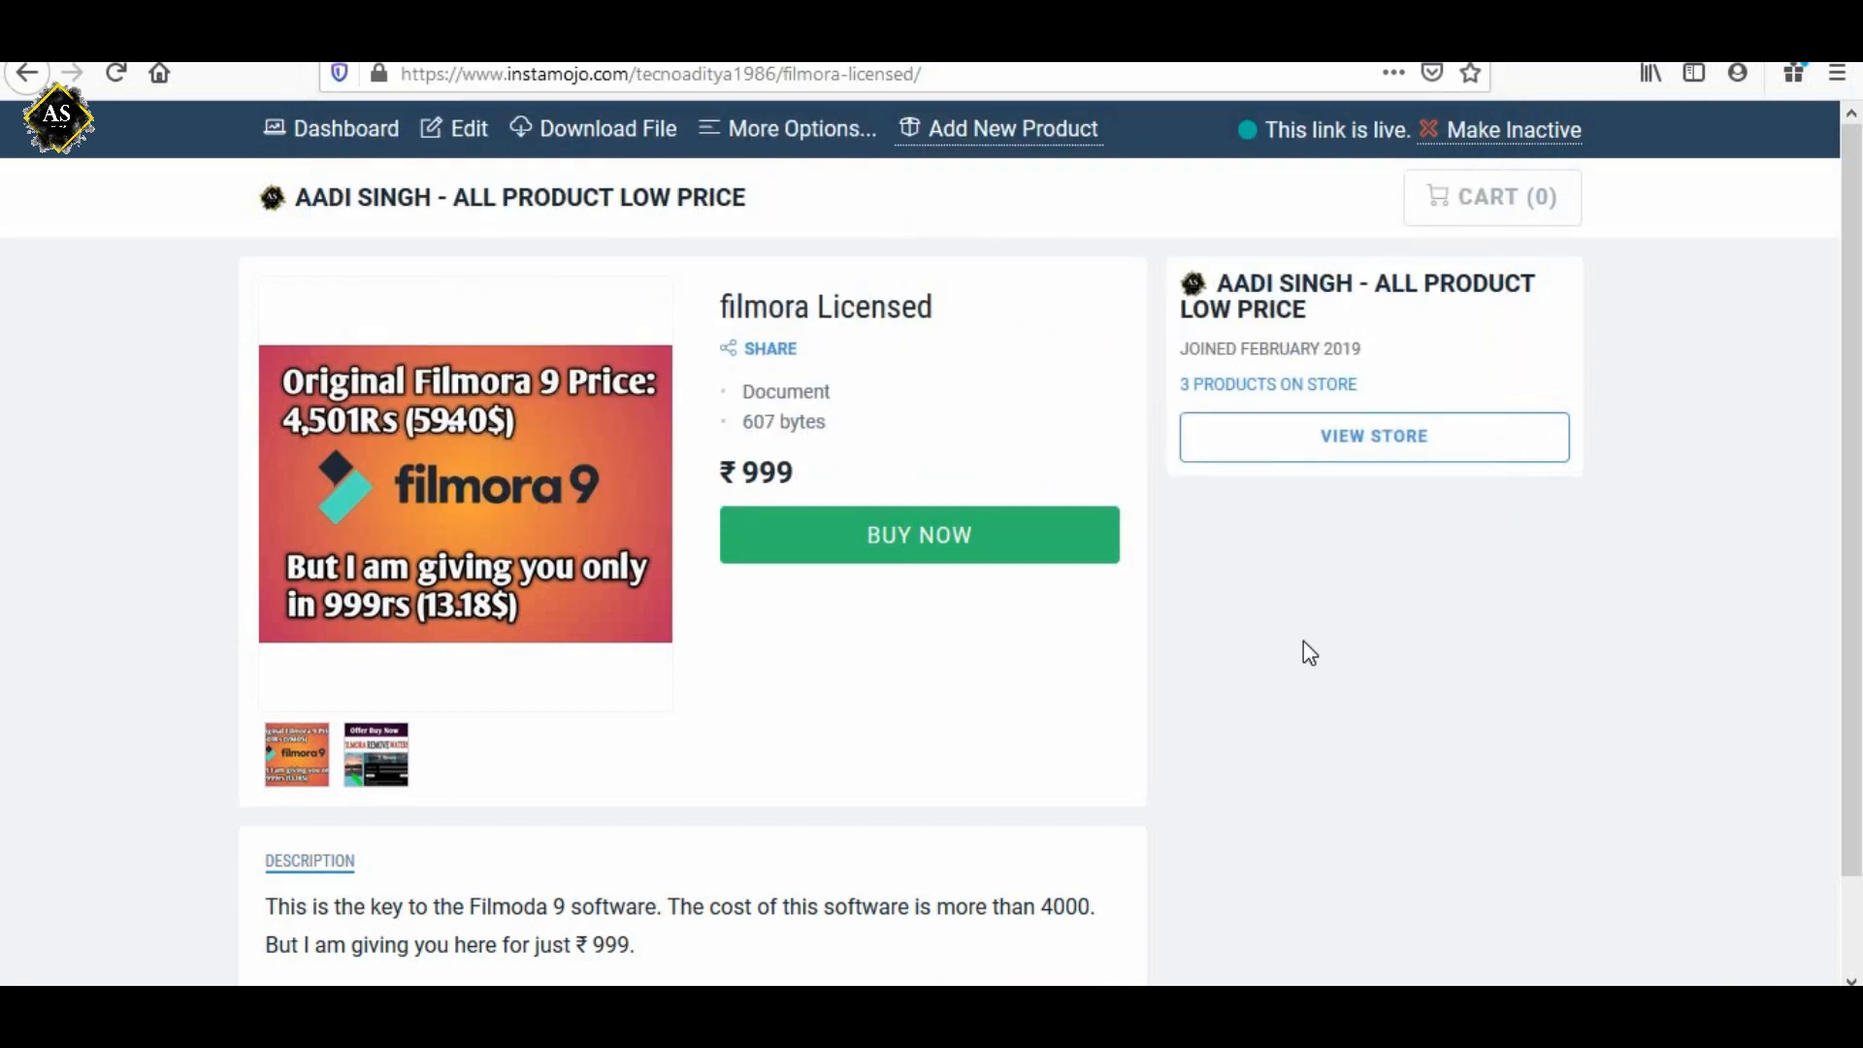
# View both product images enlarged in the product page's gallery and close the viewer.
pyautogui.scroll(-2, 1310, 653)
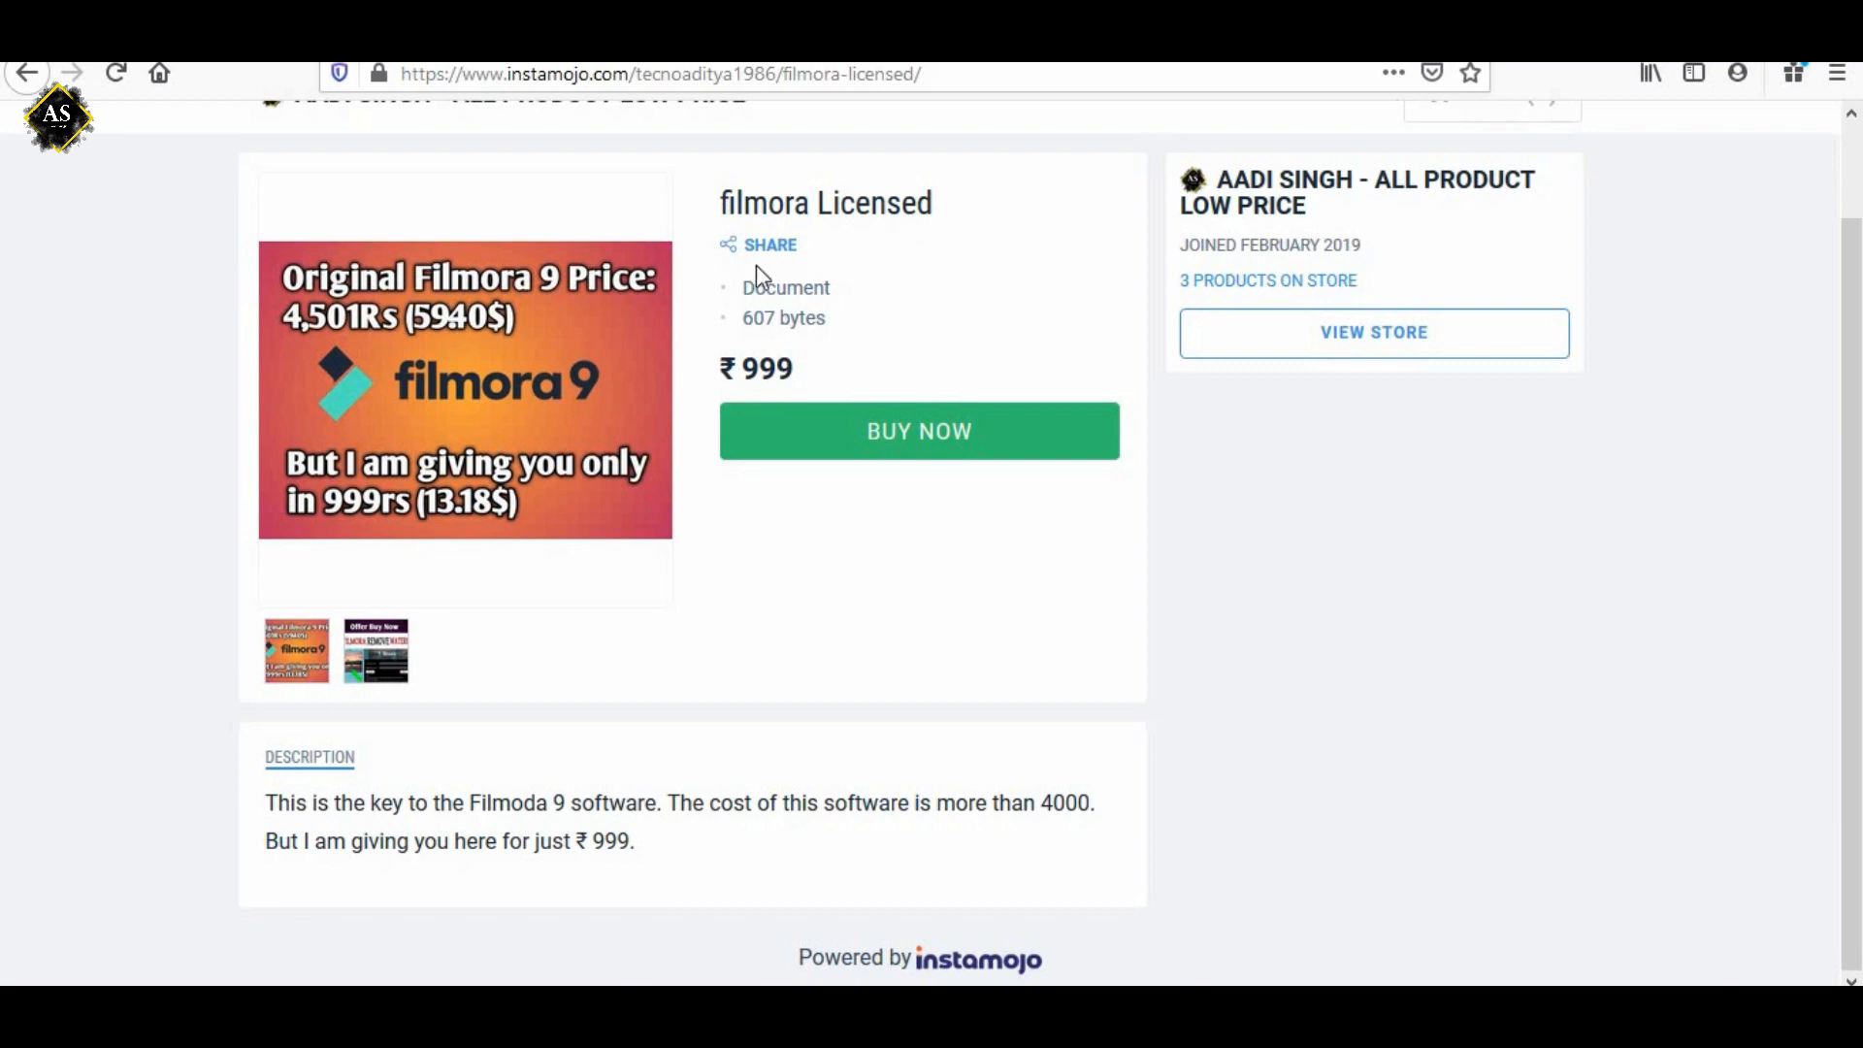
pyautogui.scroll(2, 1049, 624)
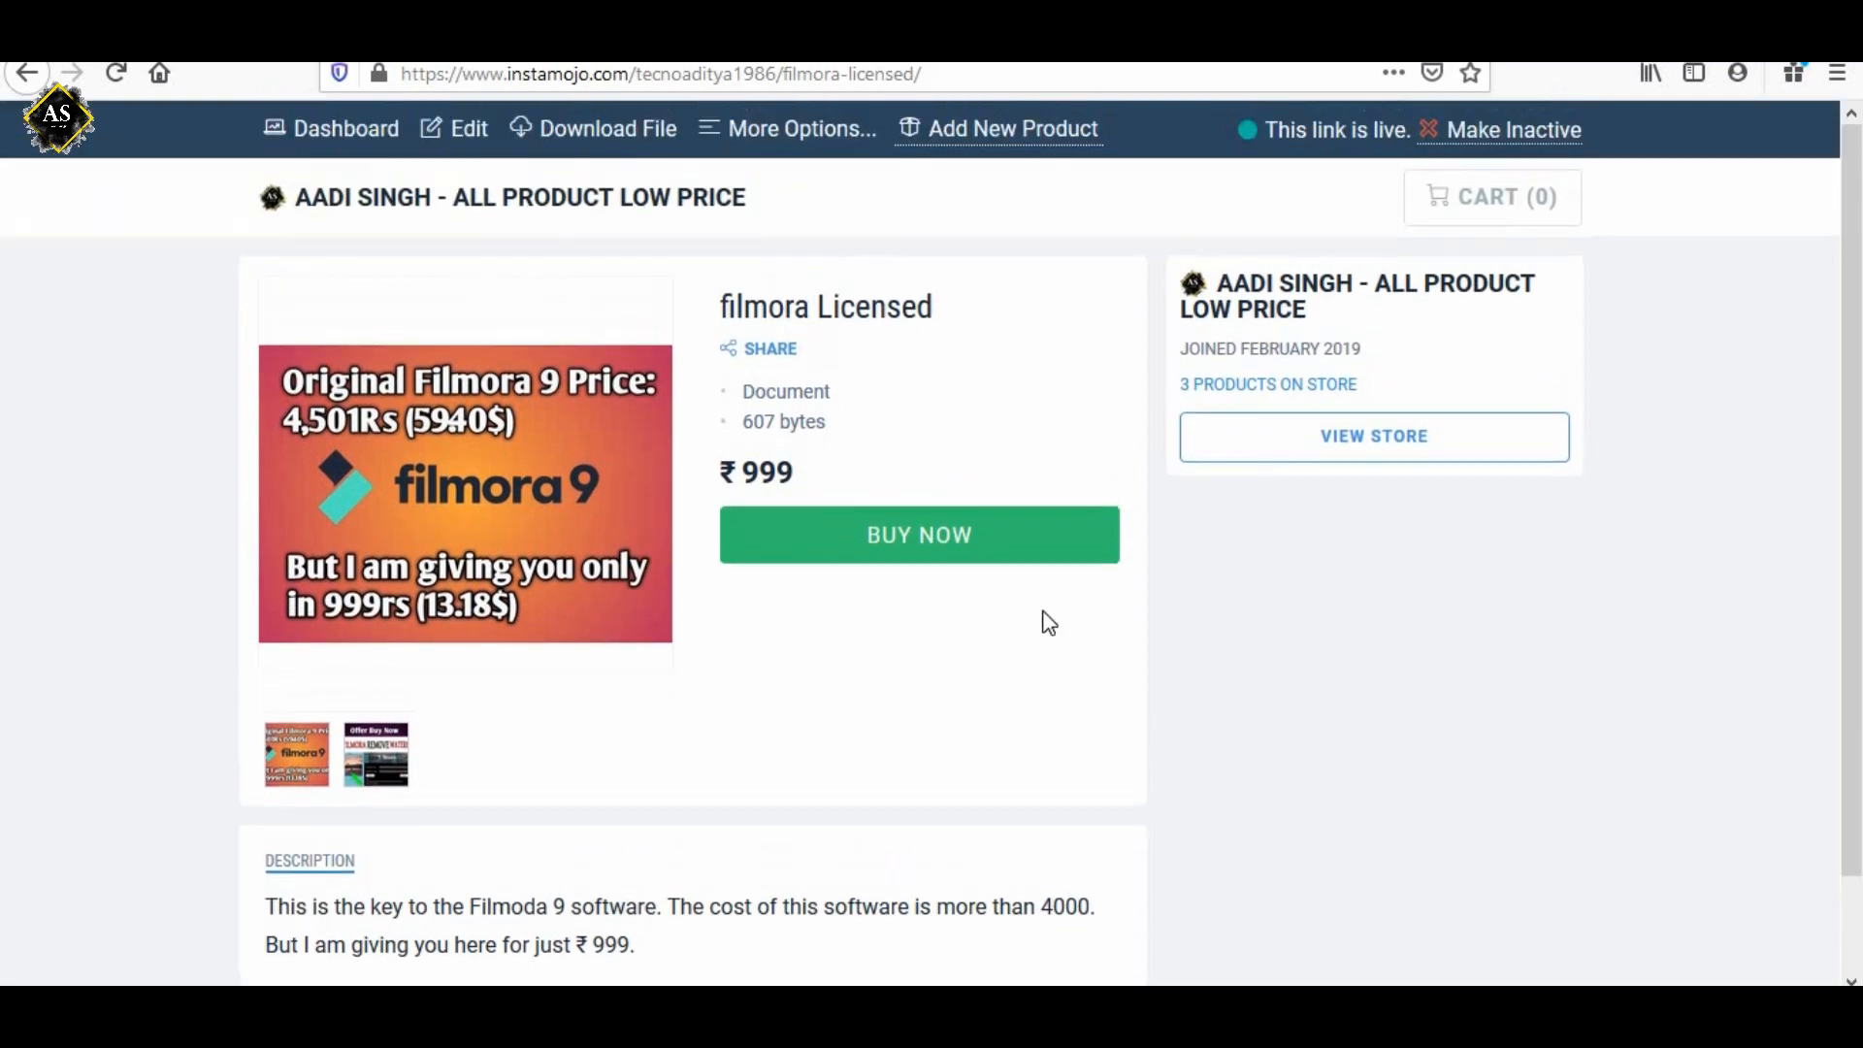
pyautogui.scroll(-2, 1048, 624)
pyautogui.scroll(2, 1044, 624)
pyautogui.click(367, 766)
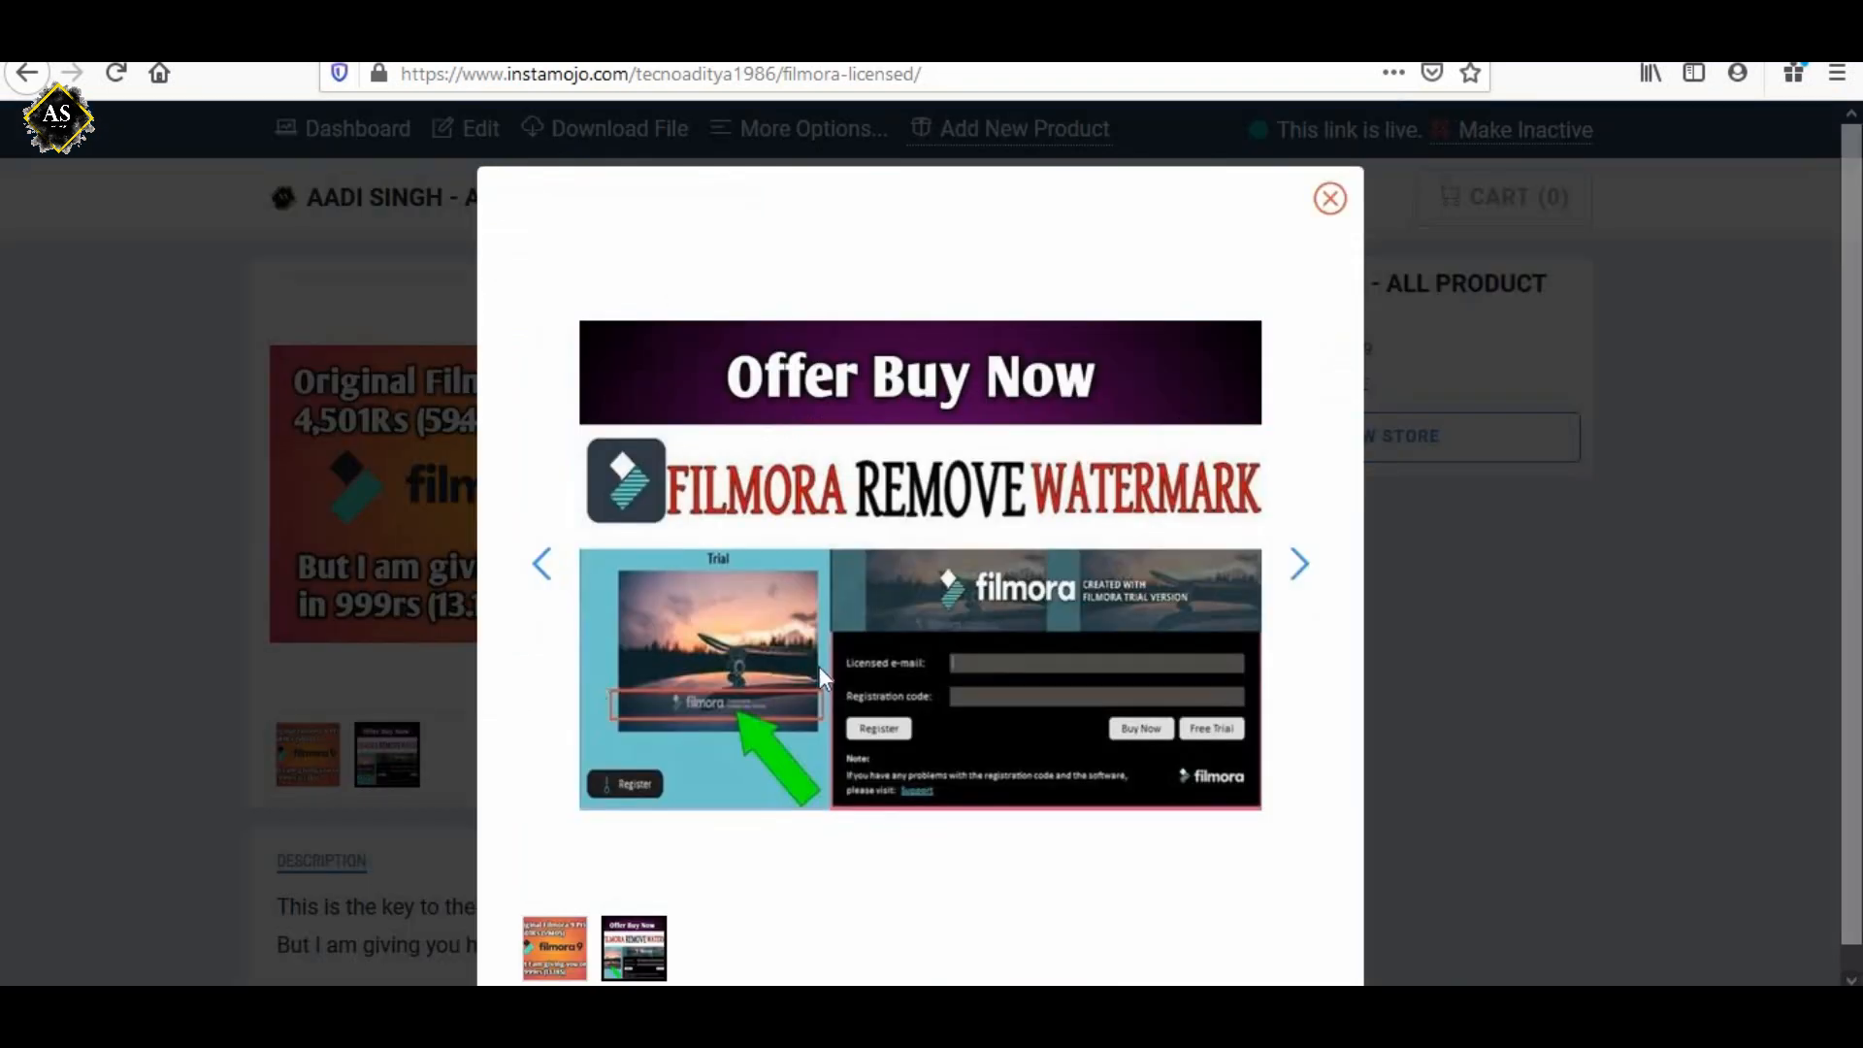
pyautogui.click(1298, 540)
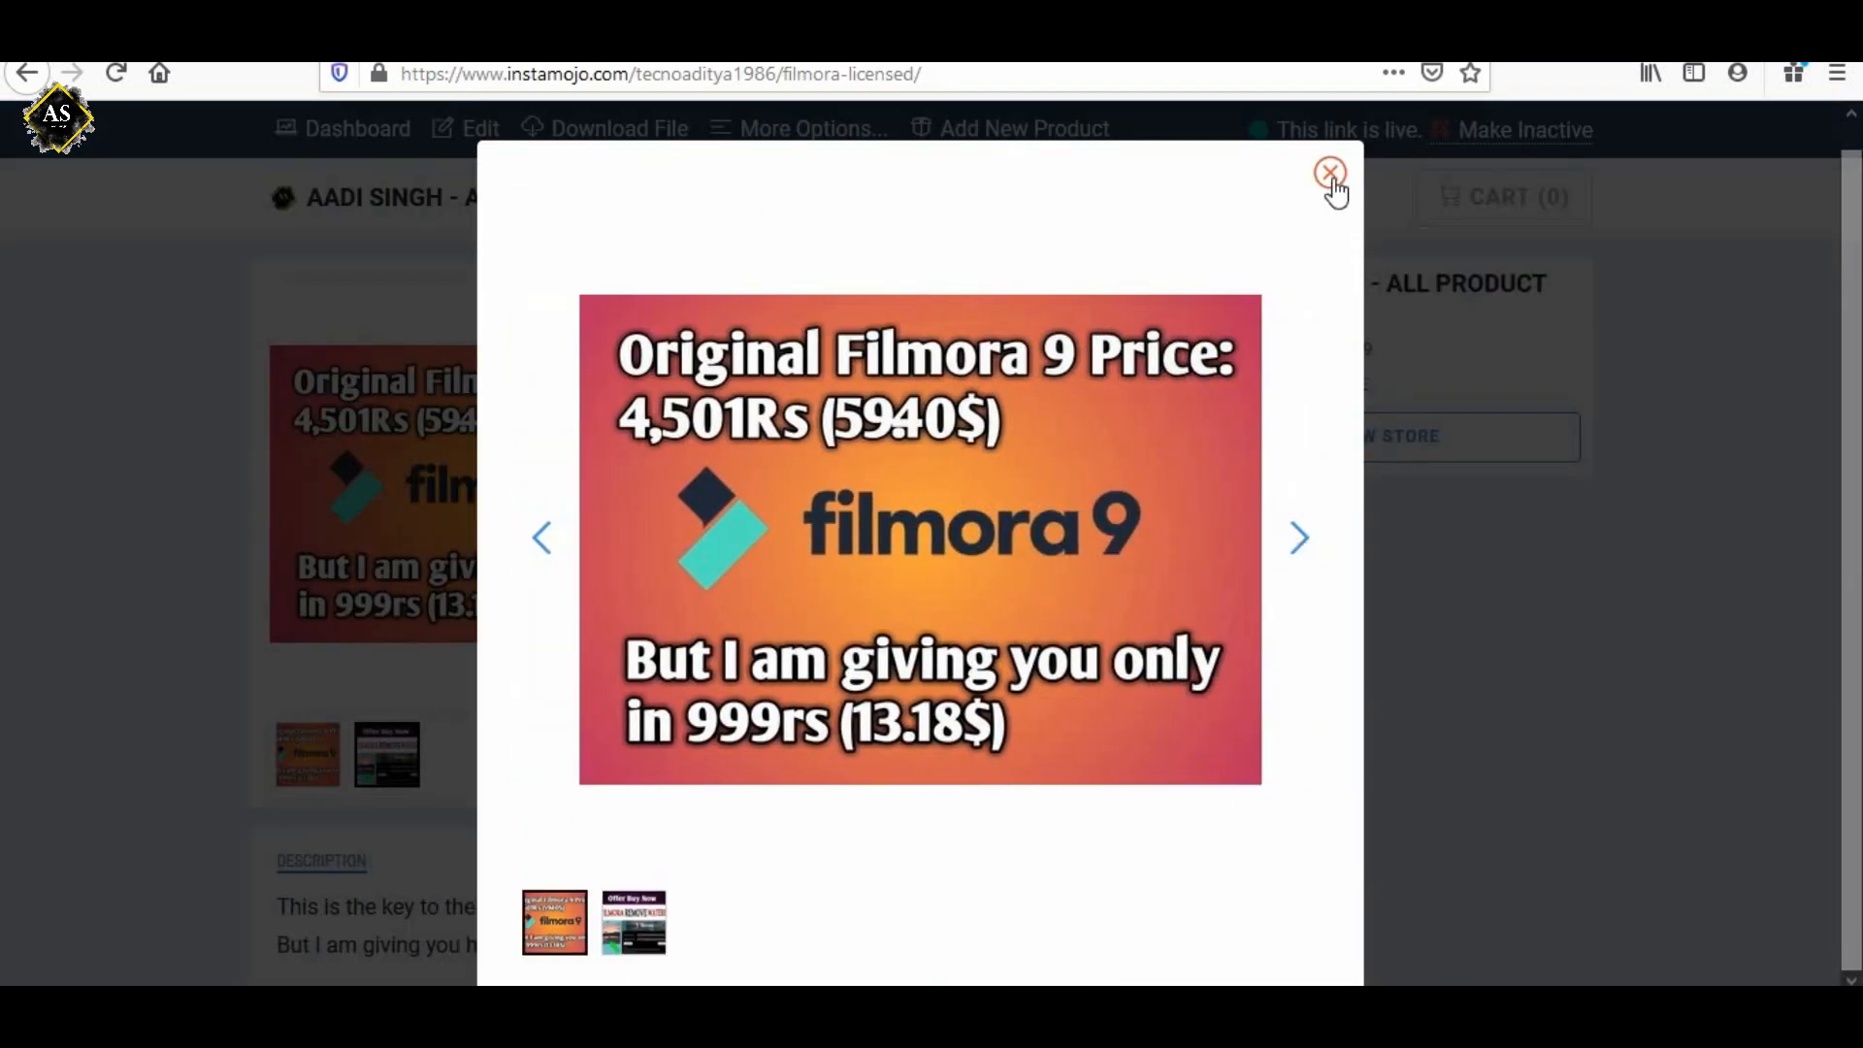
pyautogui.click(1338, 175)
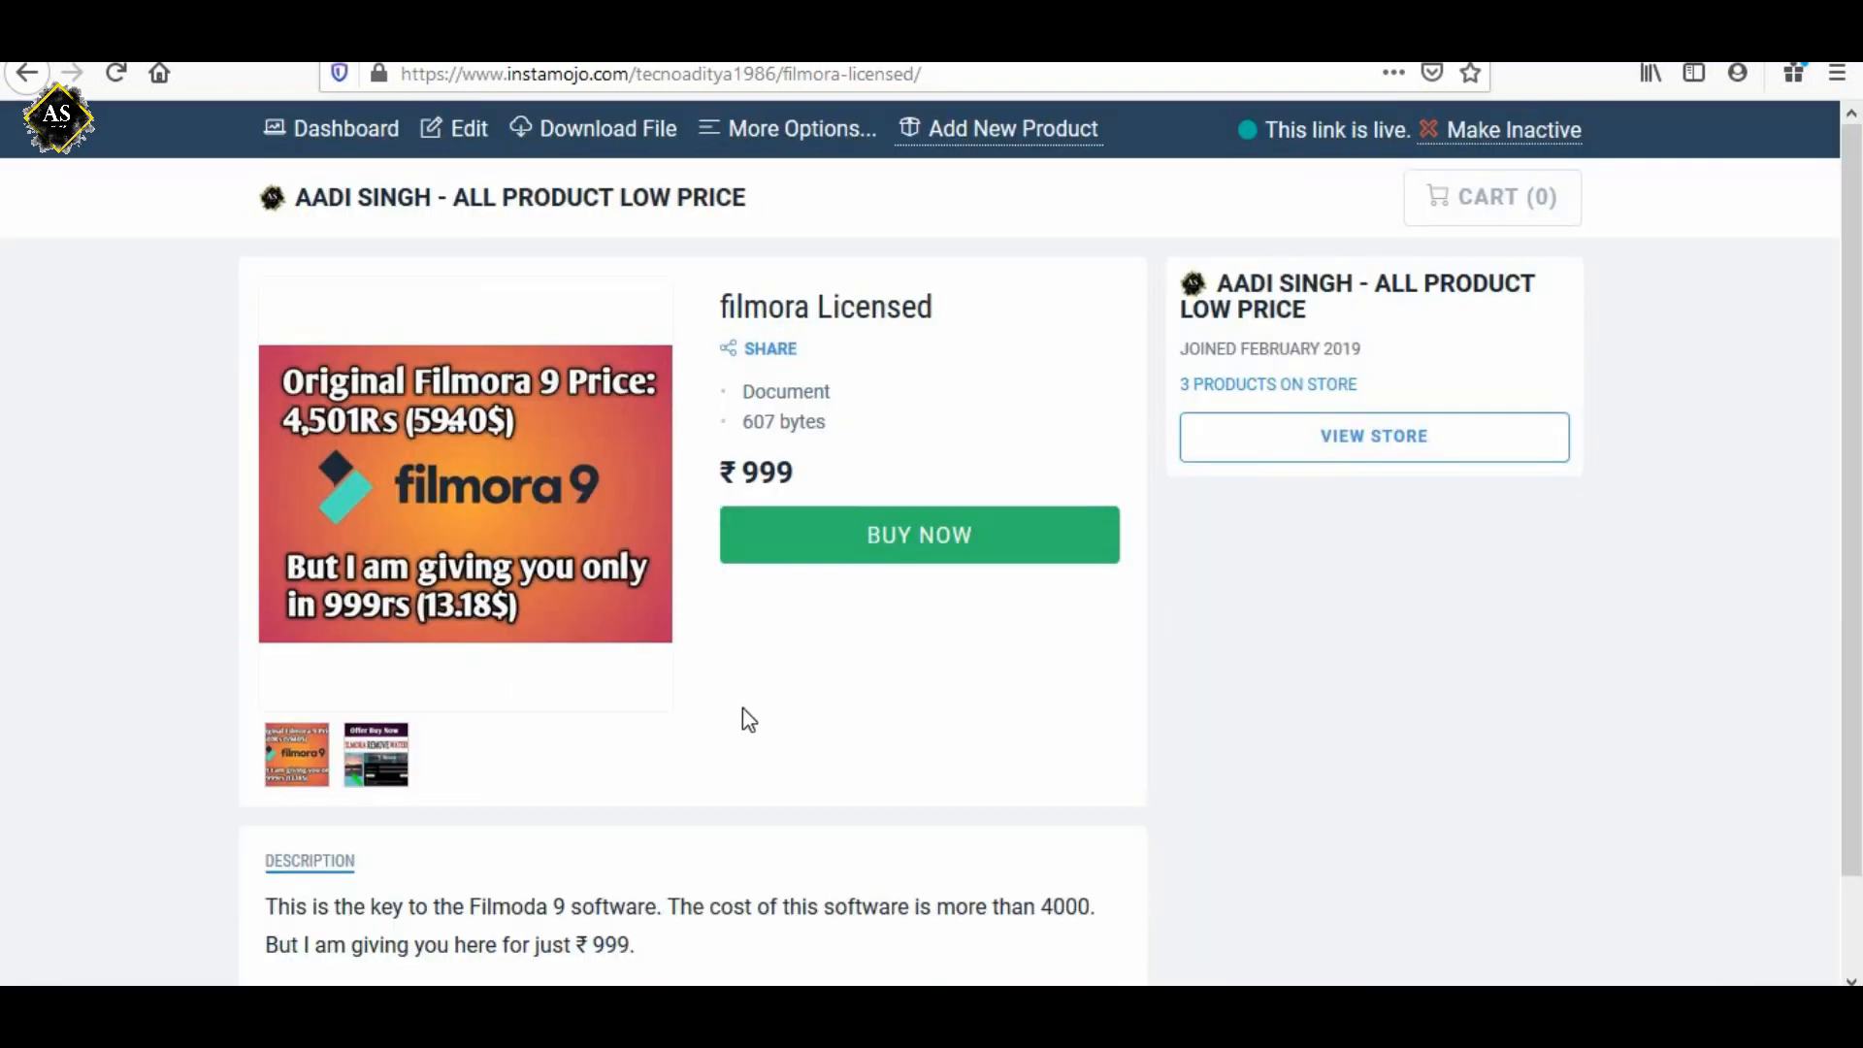
# Preview the buyer's checkout form for the product and close it without filling it in.
pyautogui.scroll(-1, 741, 715)
pyautogui.scroll(1, 741, 715)
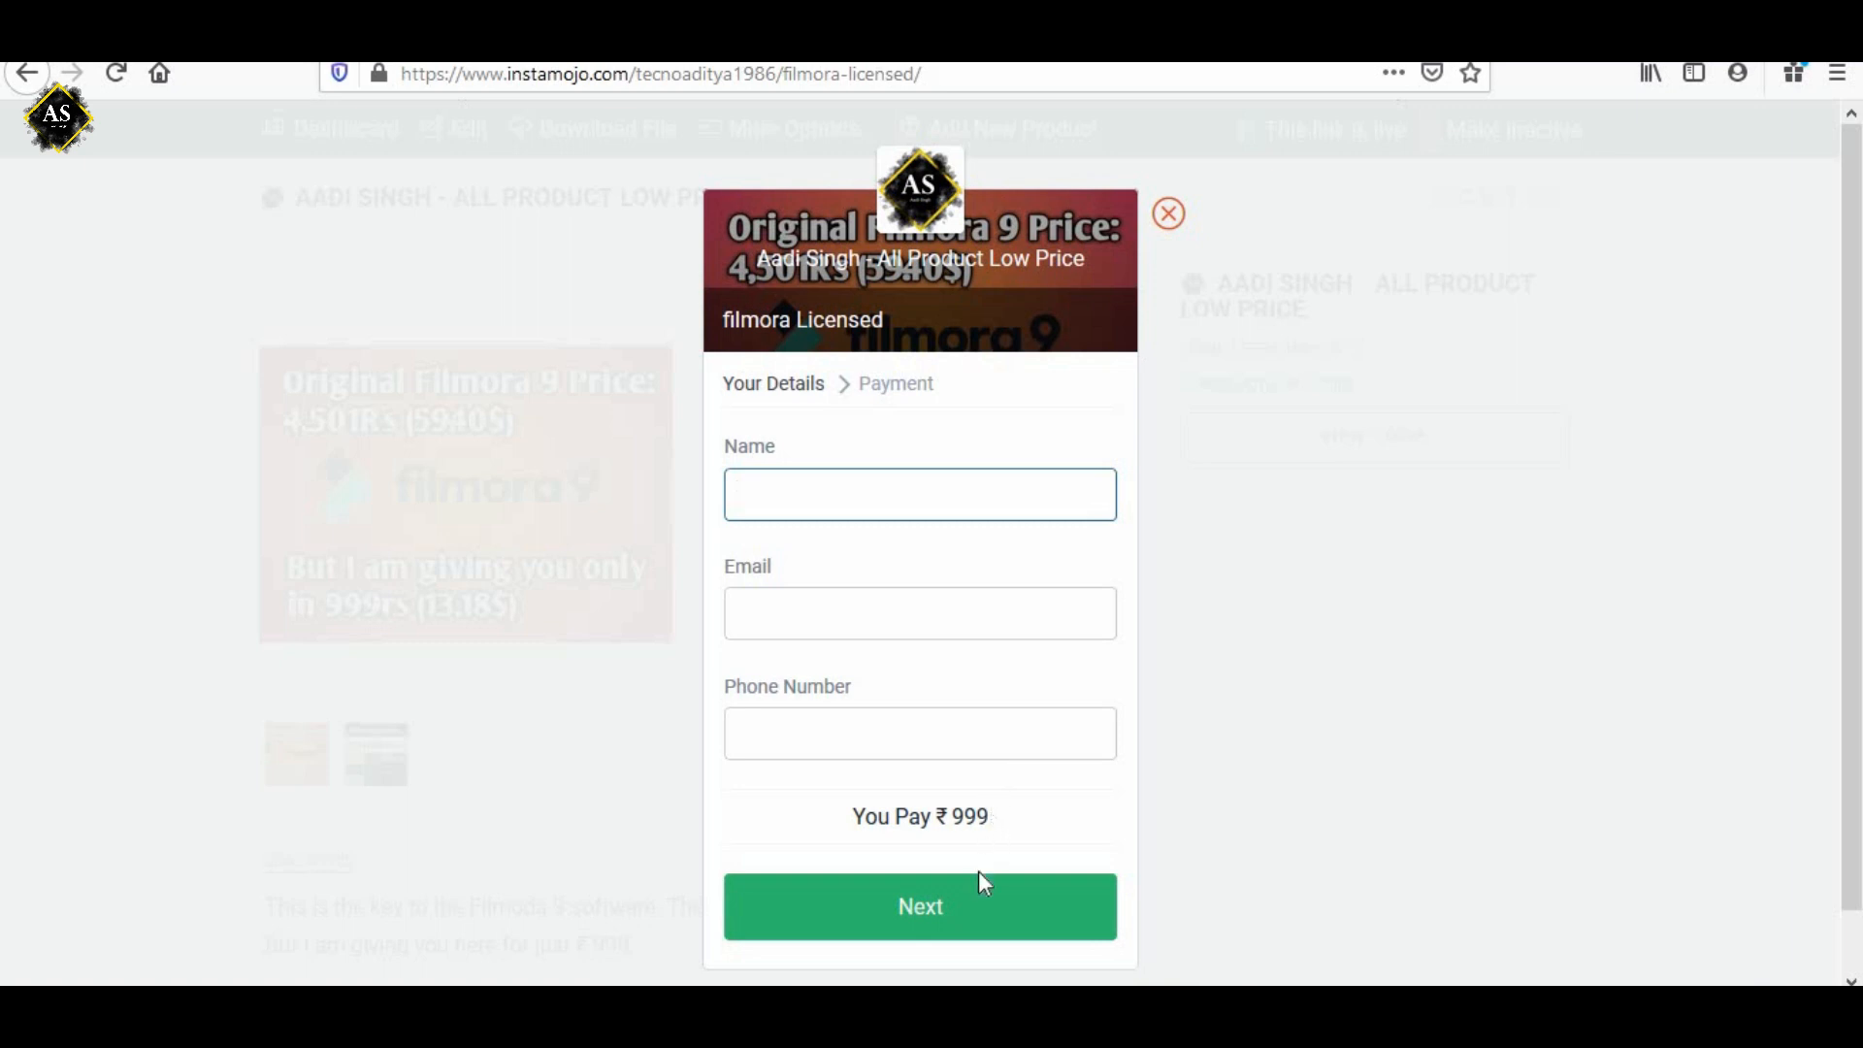
pyautogui.click(1169, 215)
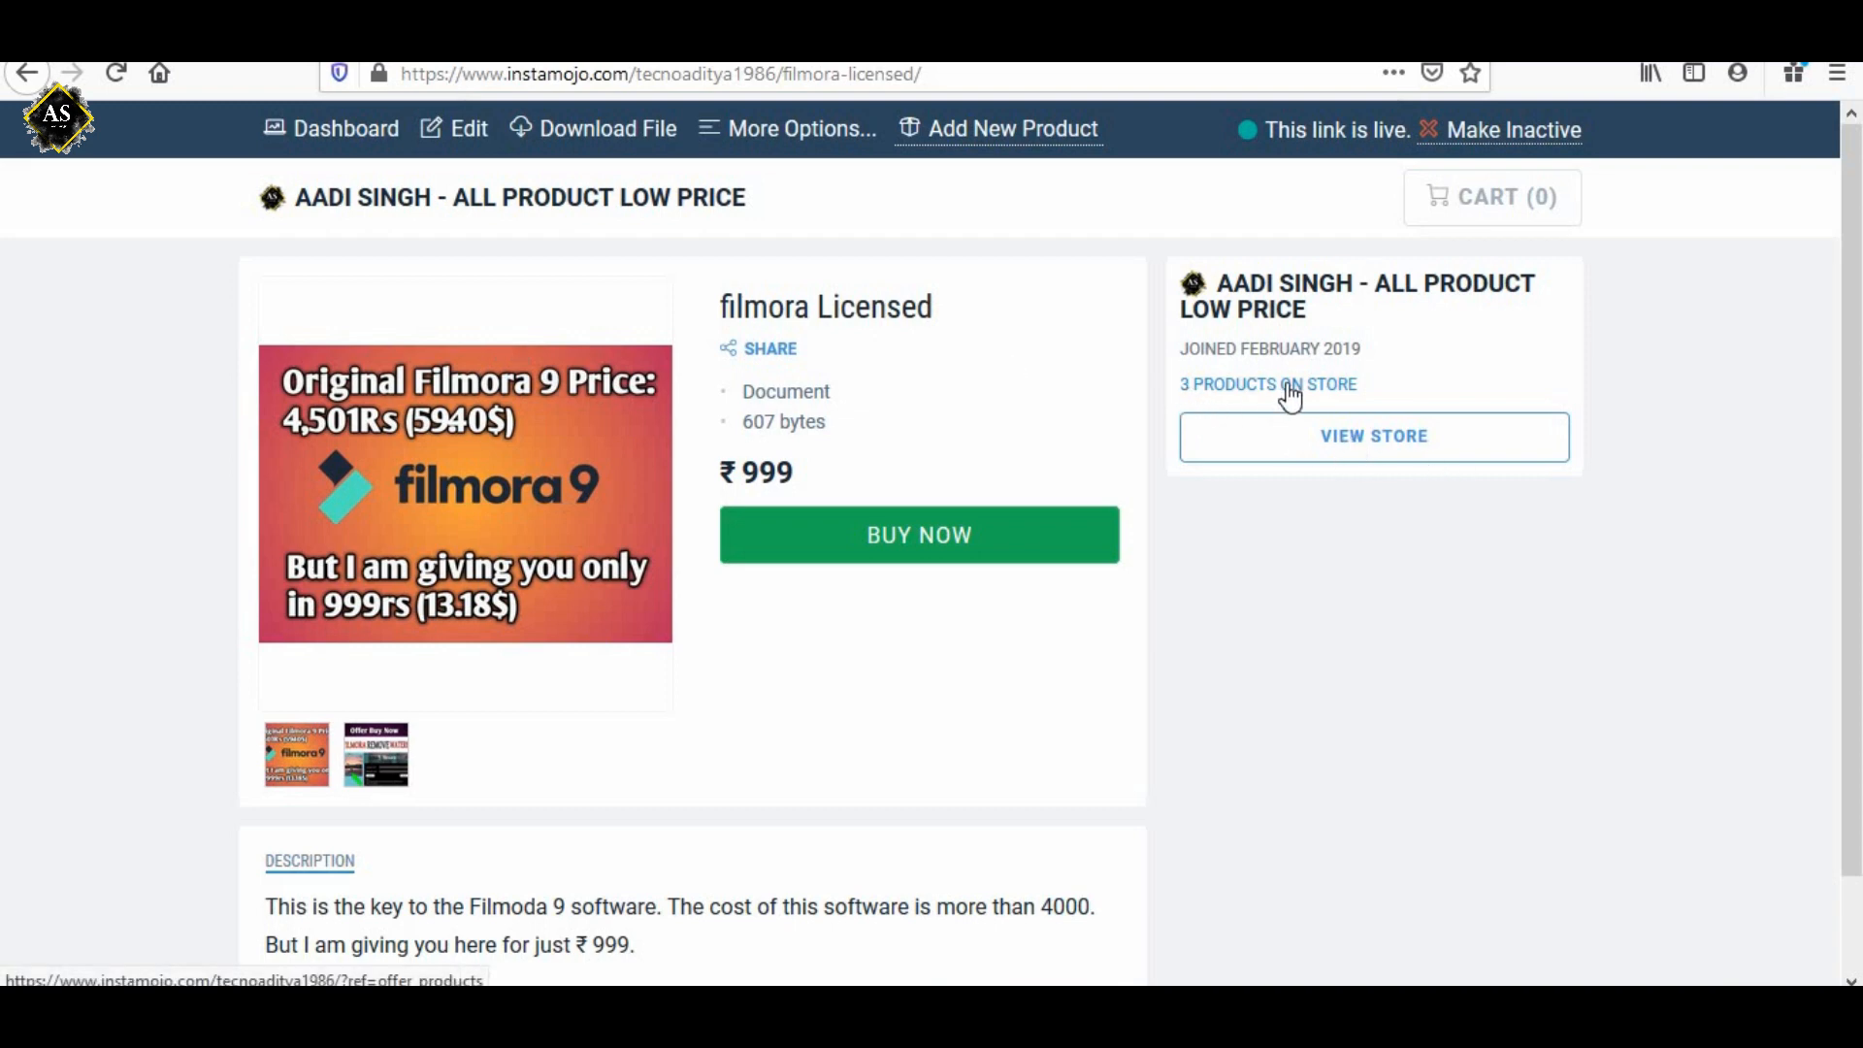
# View the online store from the product page and look through its listed products.
pyautogui.click(1362, 456)
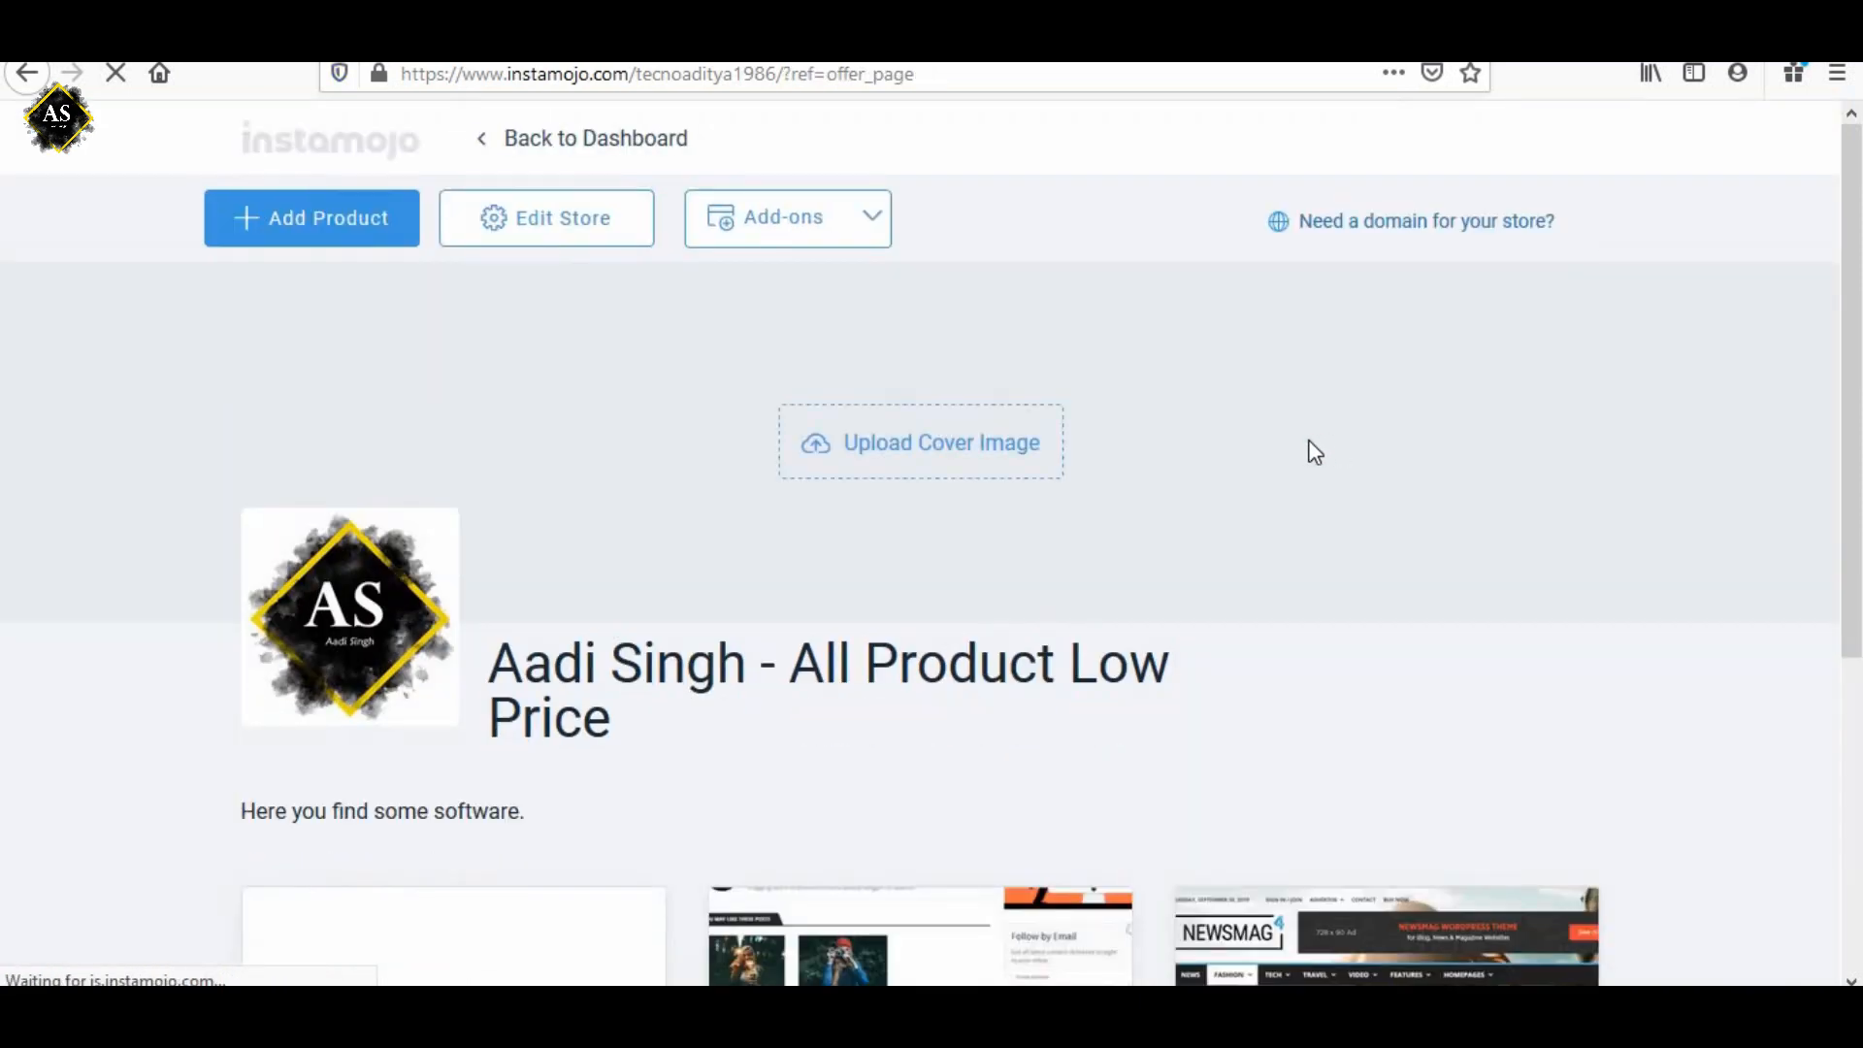
pyautogui.scroll(-4, 1277, 558)
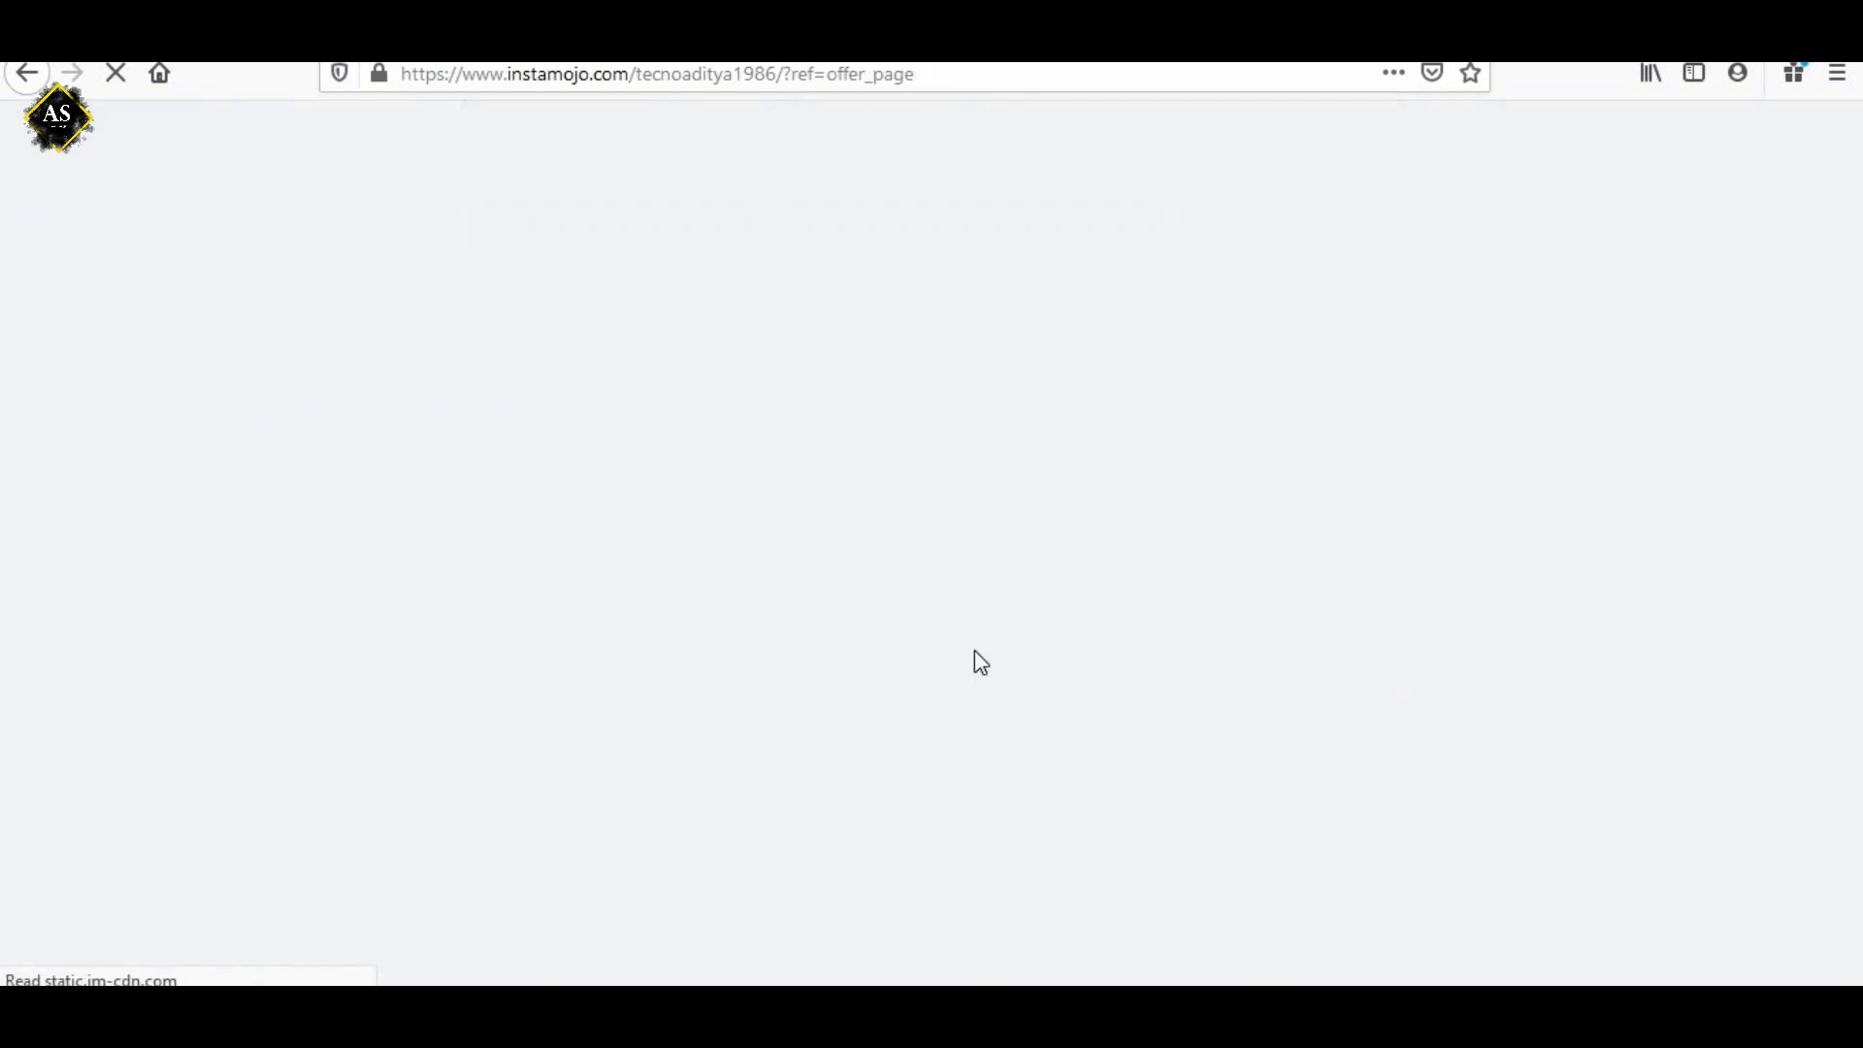
pyautogui.scroll(-3, 1001, 895)
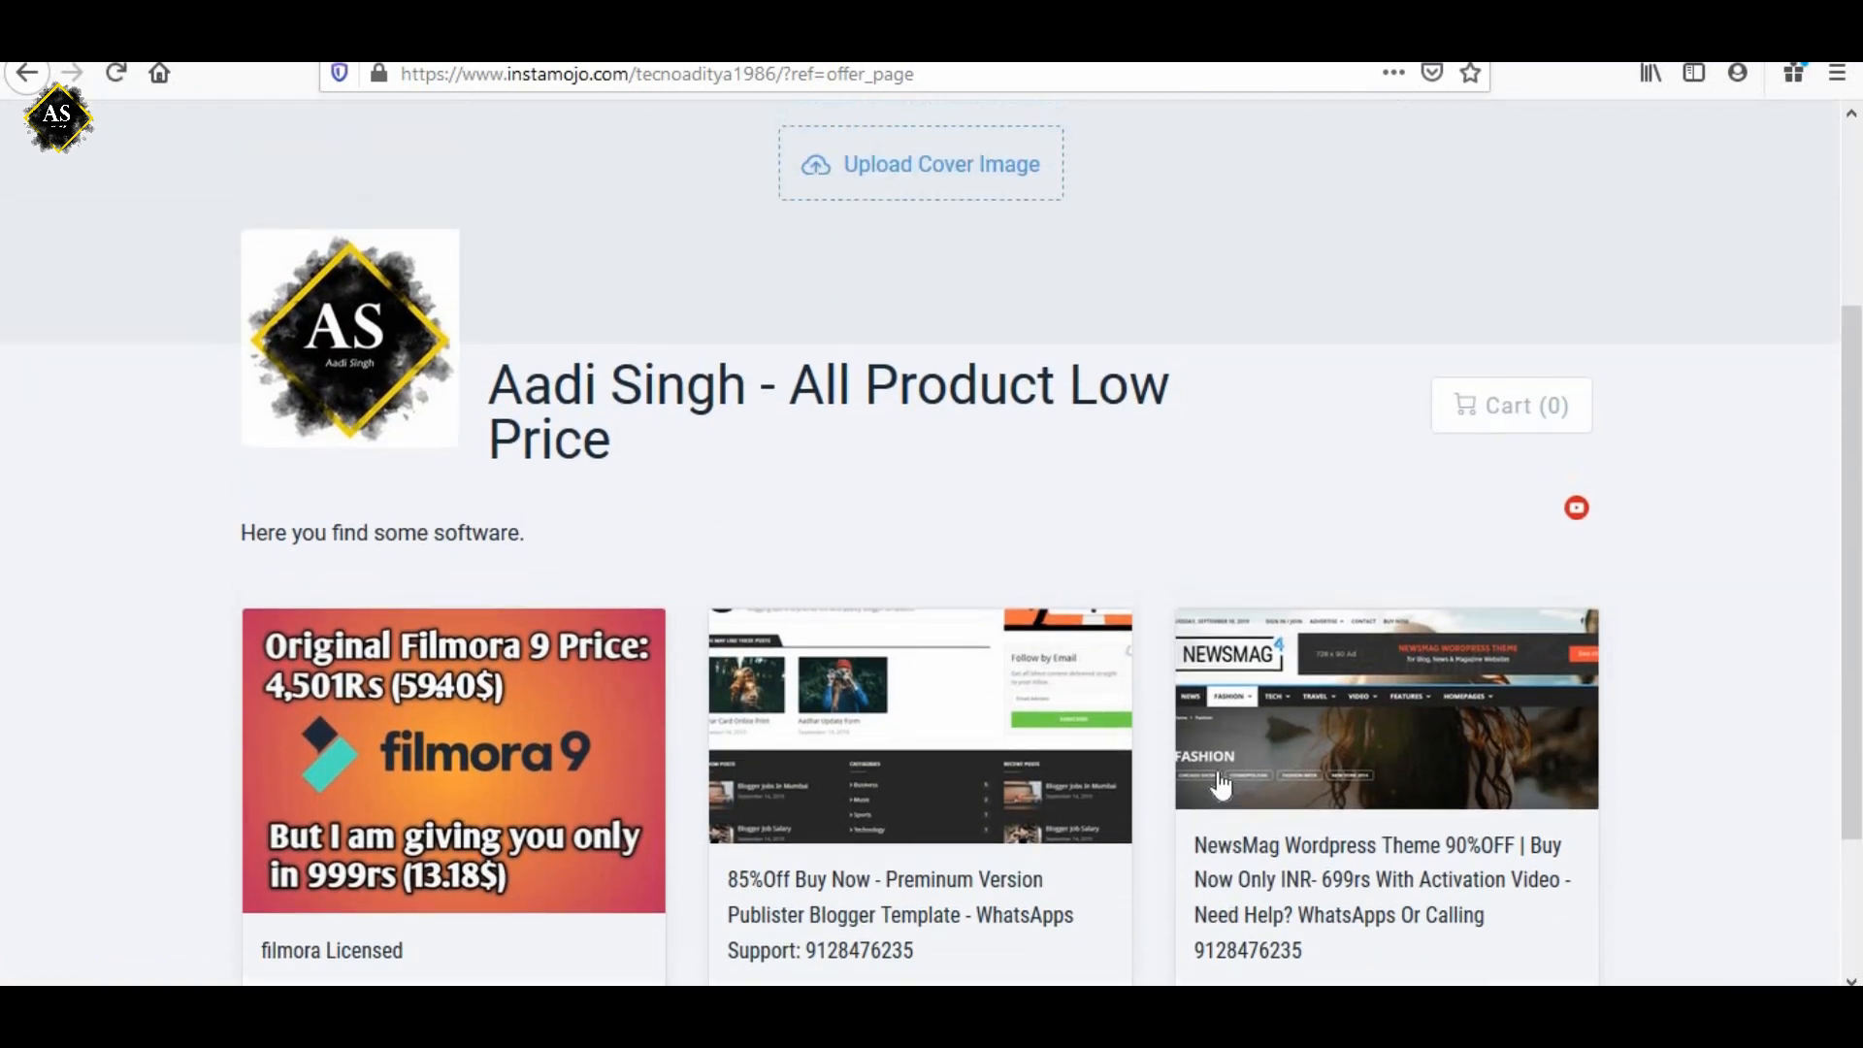
pyautogui.scroll(3, 1126, 699)
# Return to the dashboard and examine the 30-day amount, transactions and recent payments.
pyautogui.click(513, 147)
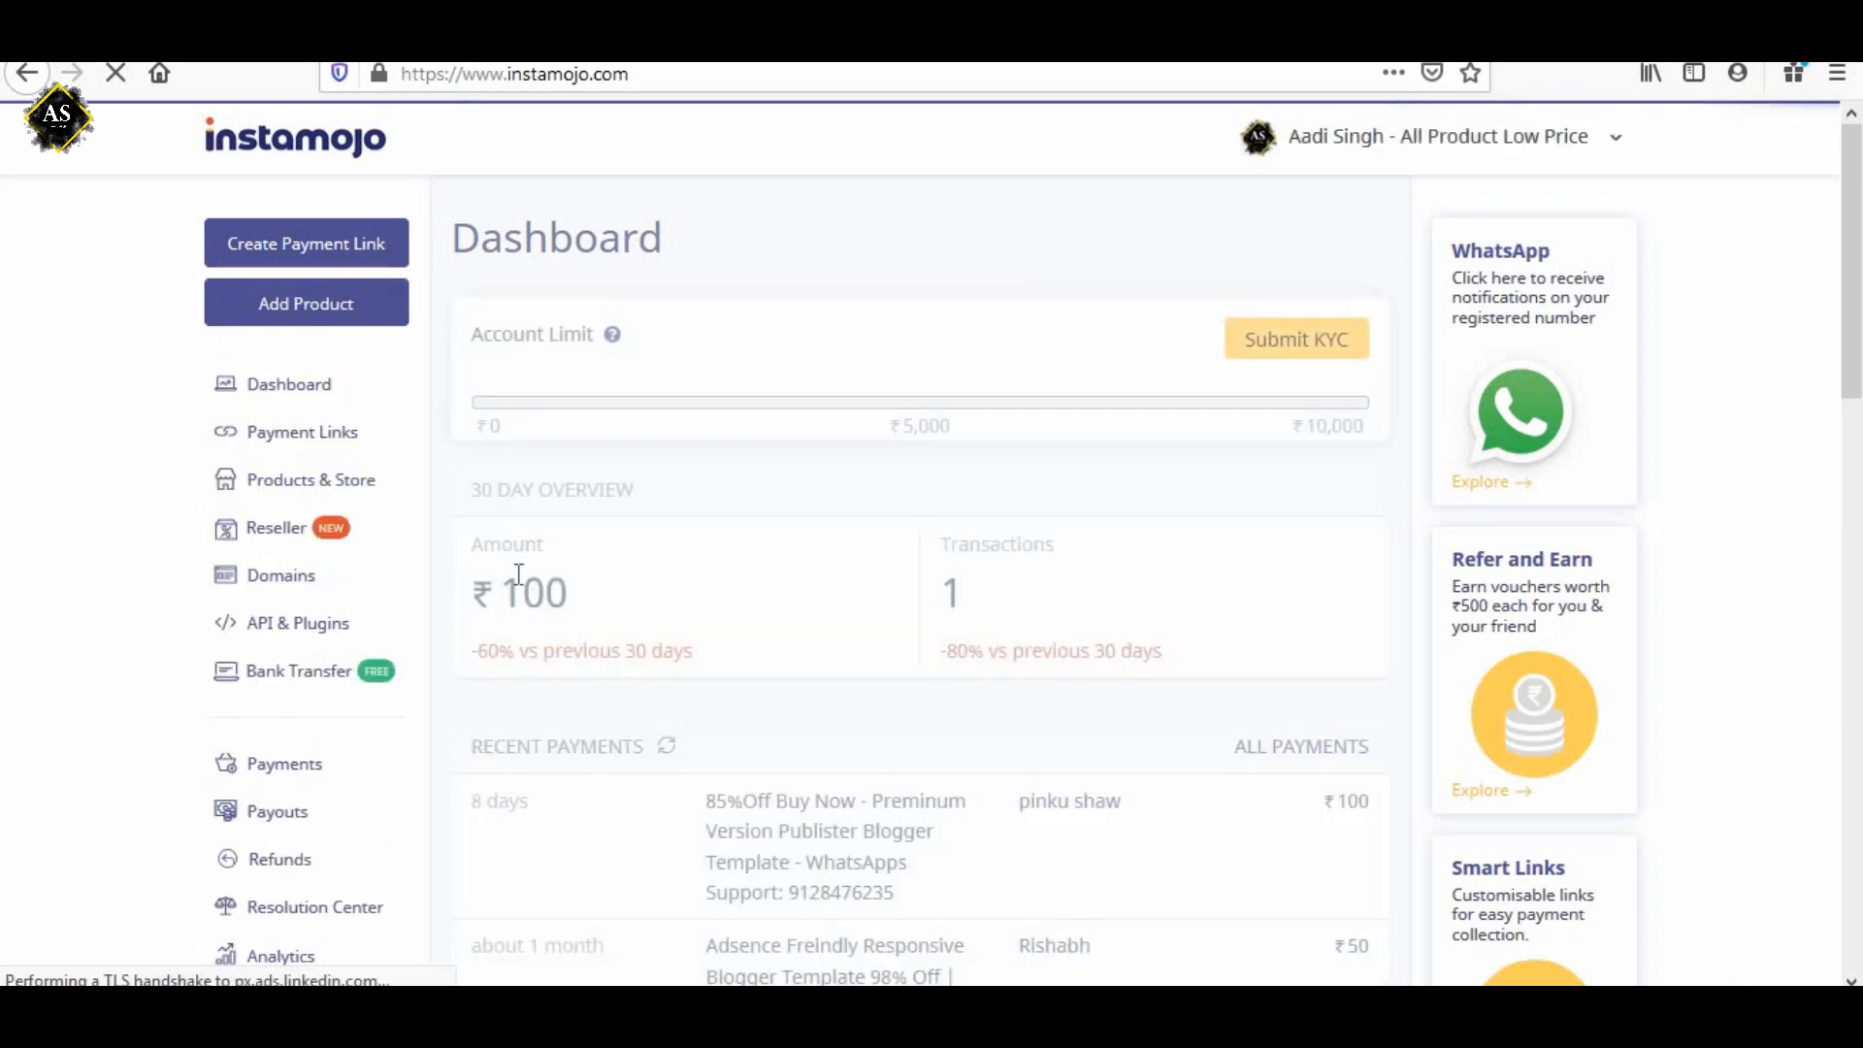
pyautogui.doubleClick(562, 597)
pyautogui.click(954, 591)
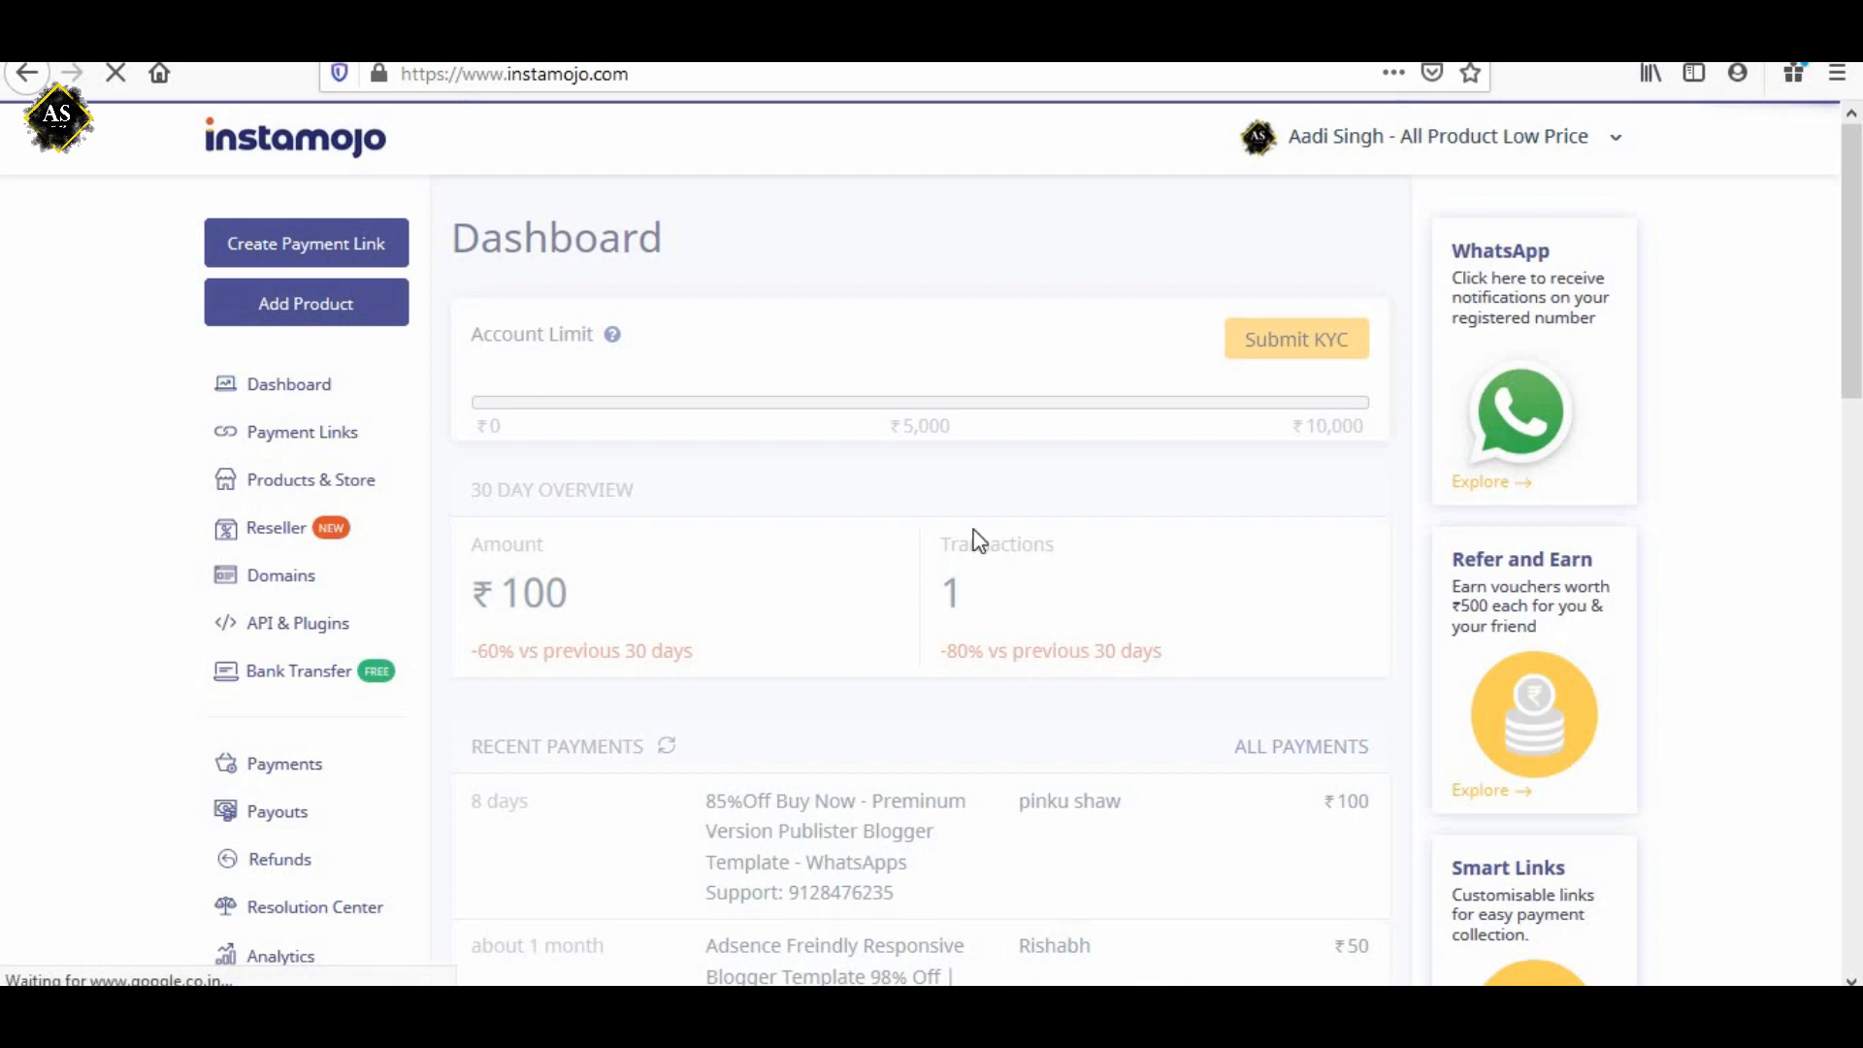
pyautogui.doubleClick(952, 588)
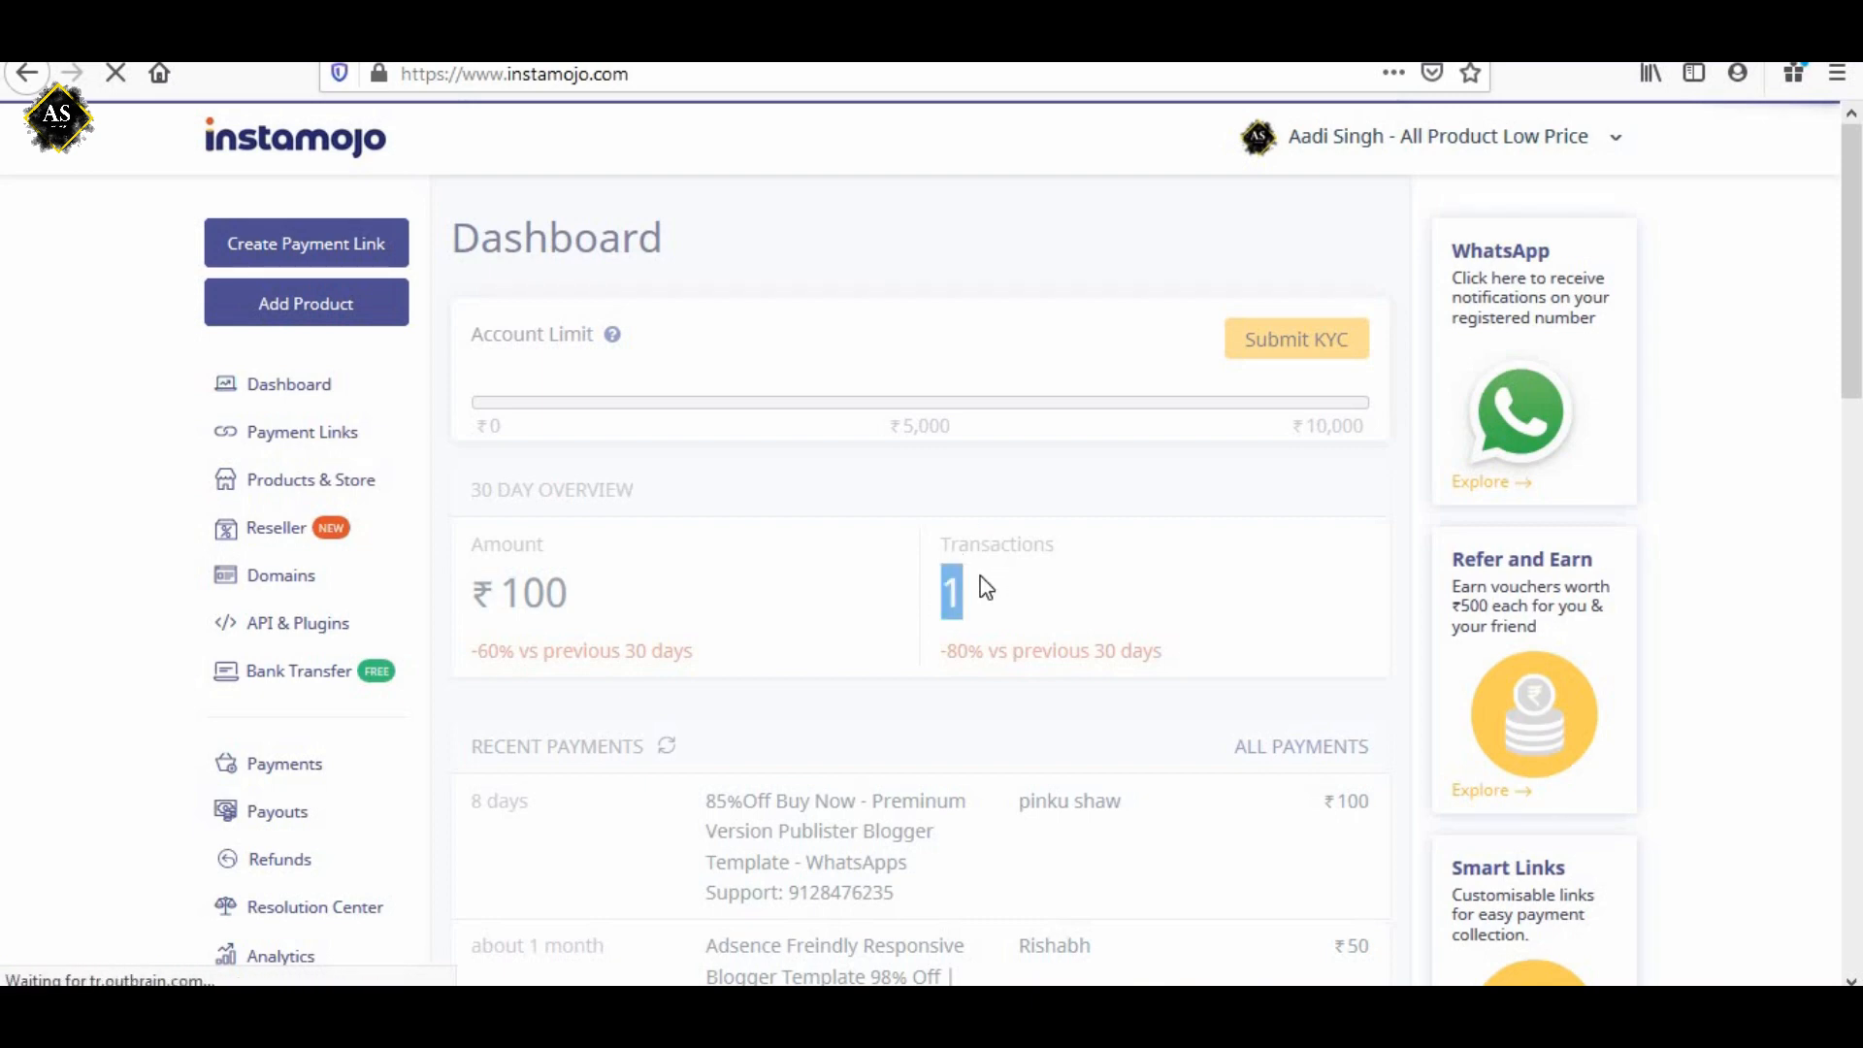
pyautogui.click(980, 572)
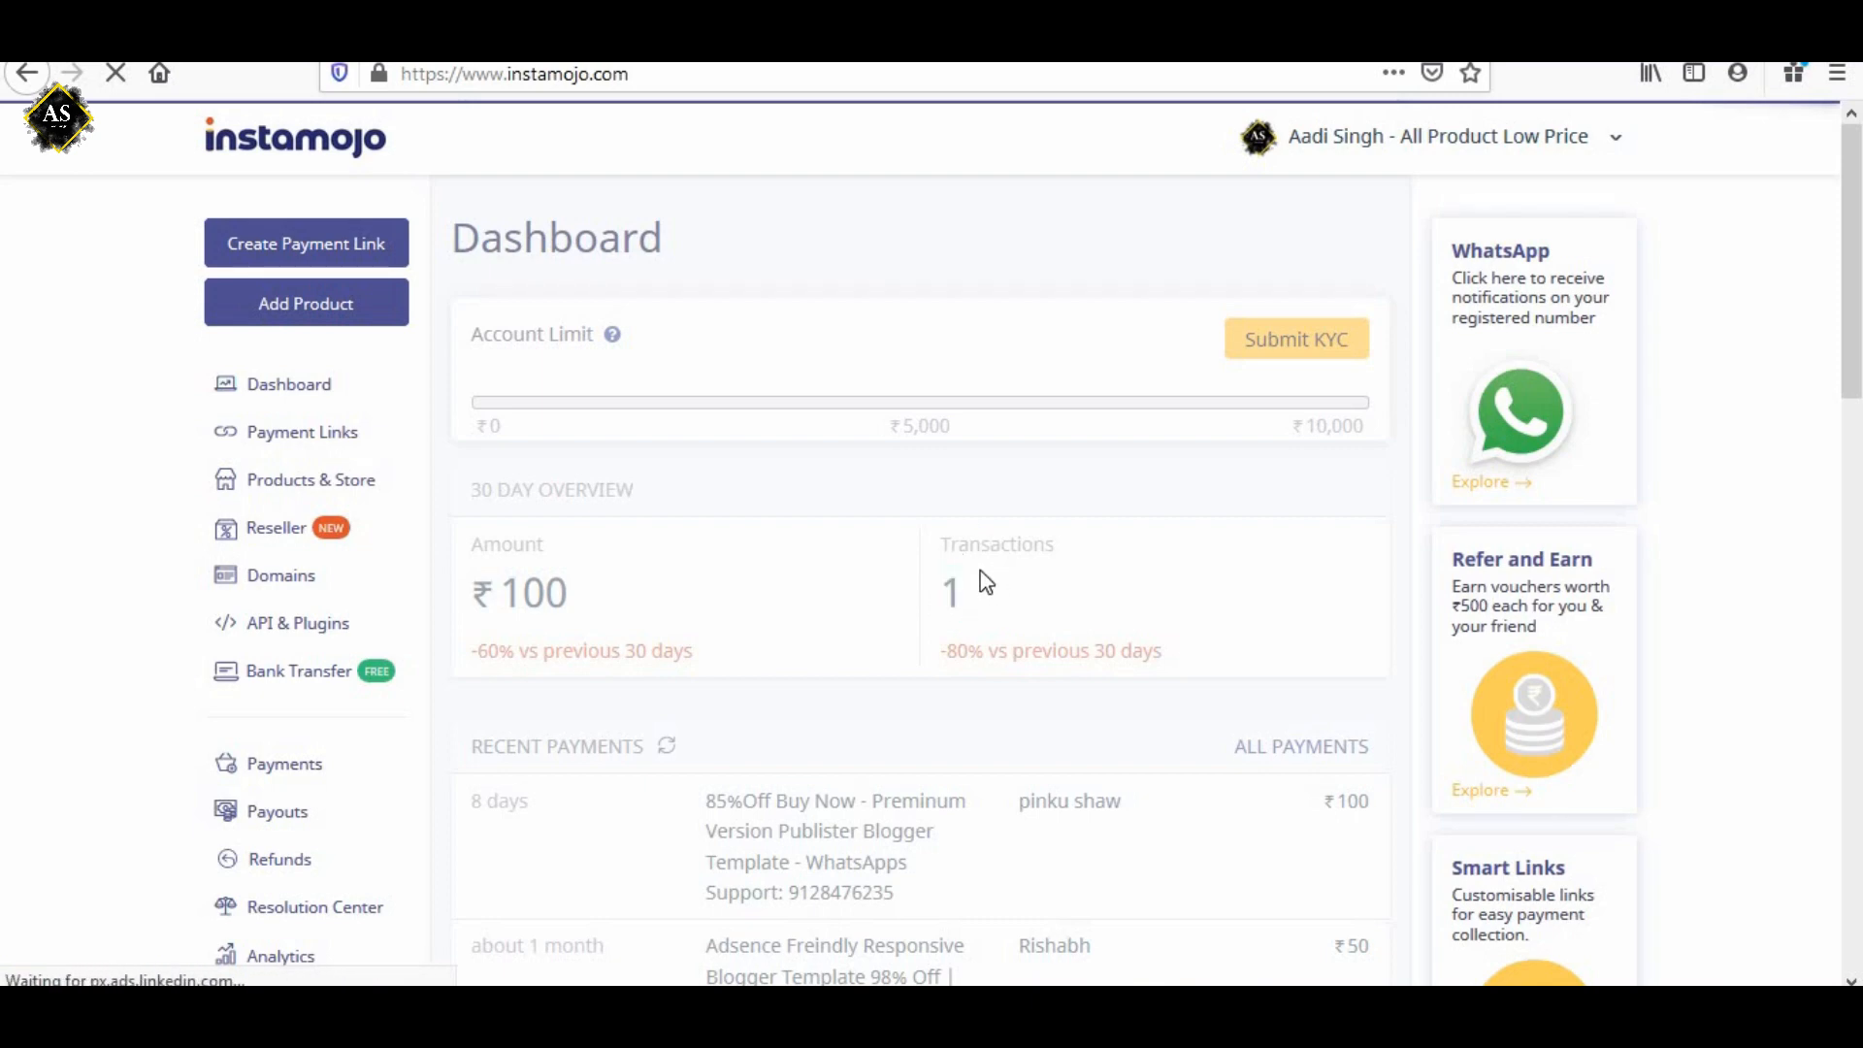
pyautogui.scroll(-5, 986, 583)
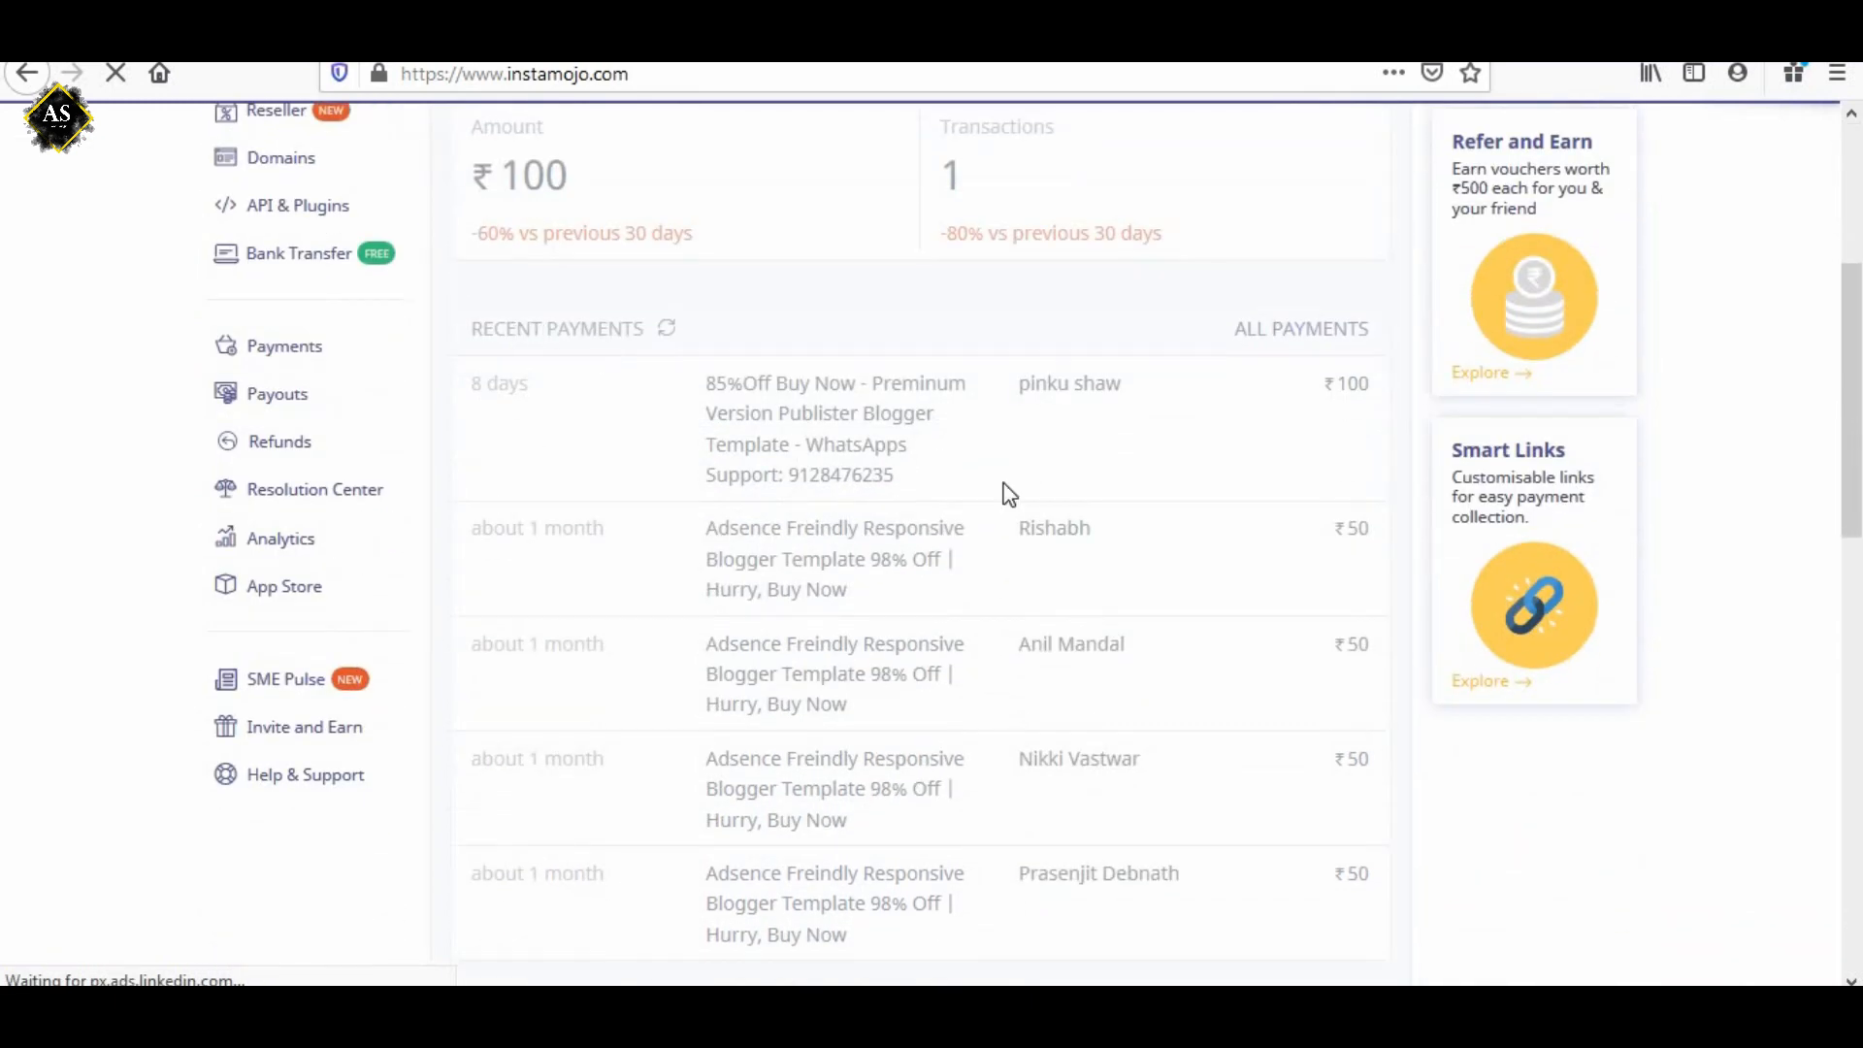
pyautogui.scroll(-3, 1009, 495)
pyautogui.scroll(2, 999, 637)
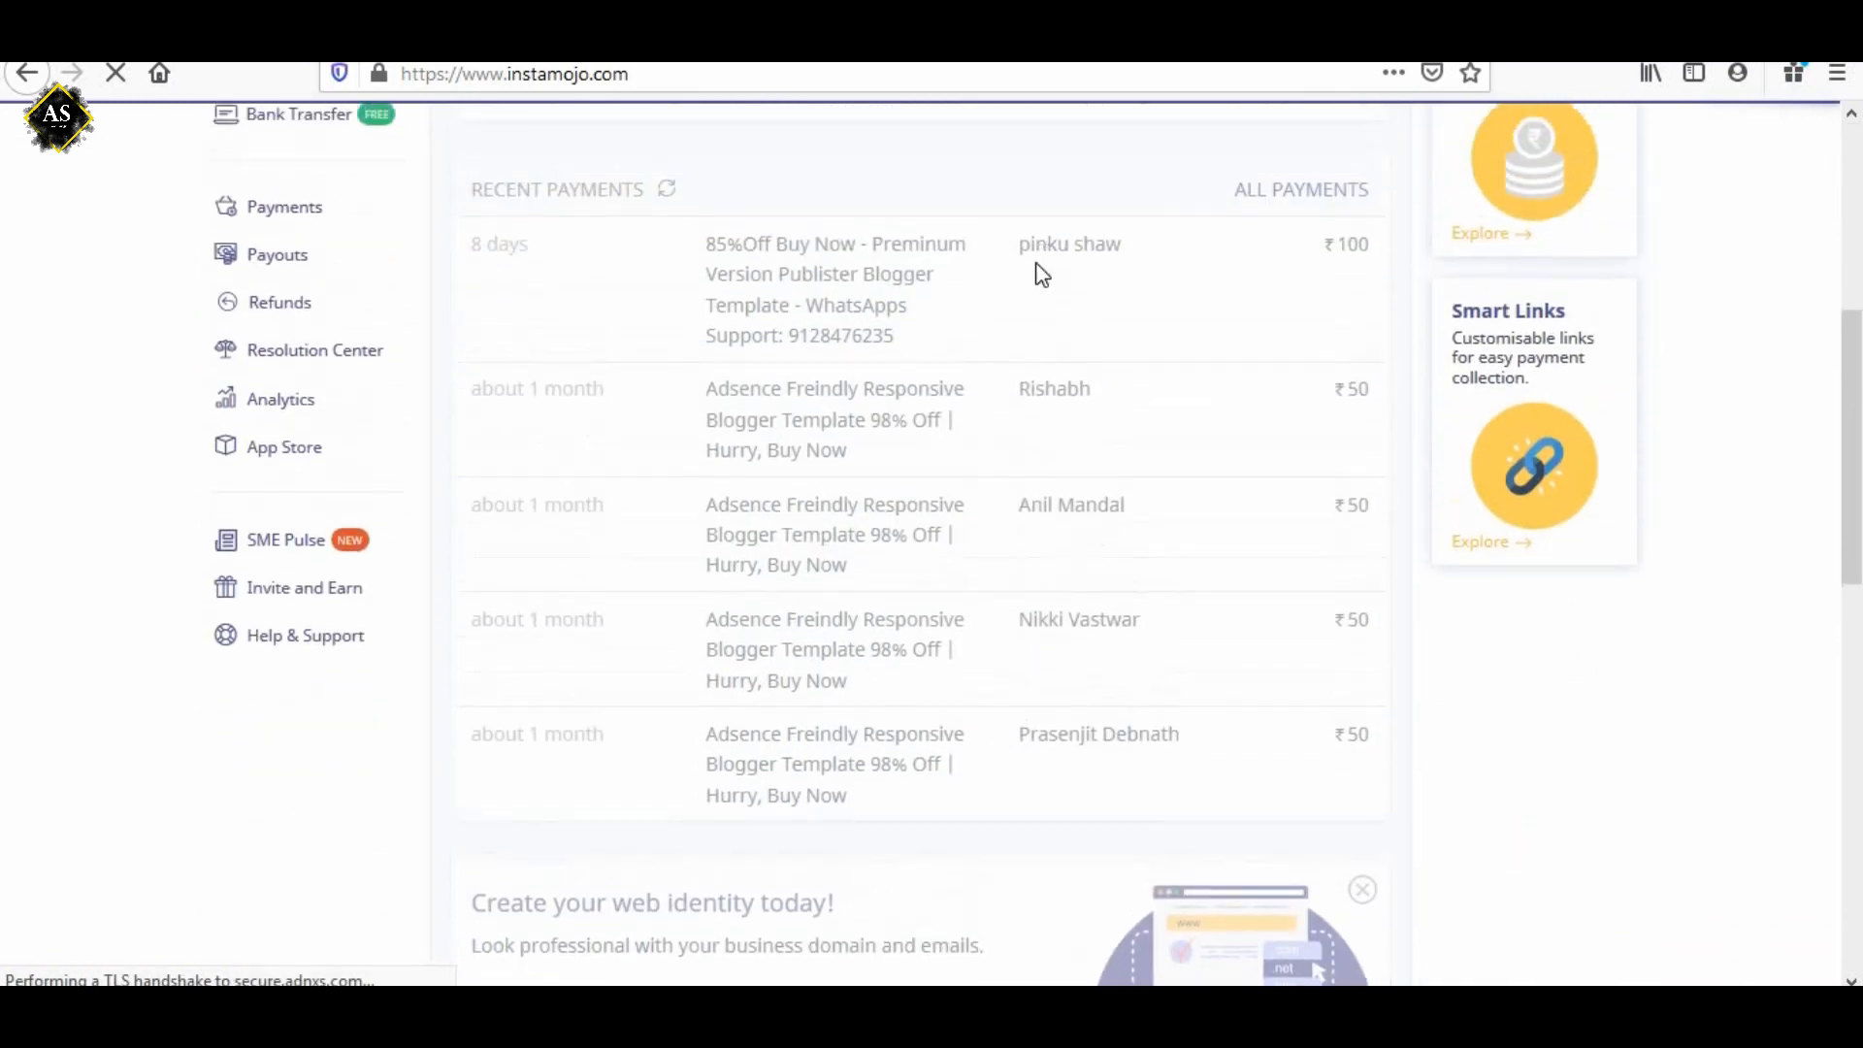
pyautogui.scroll(6, 975, 704)
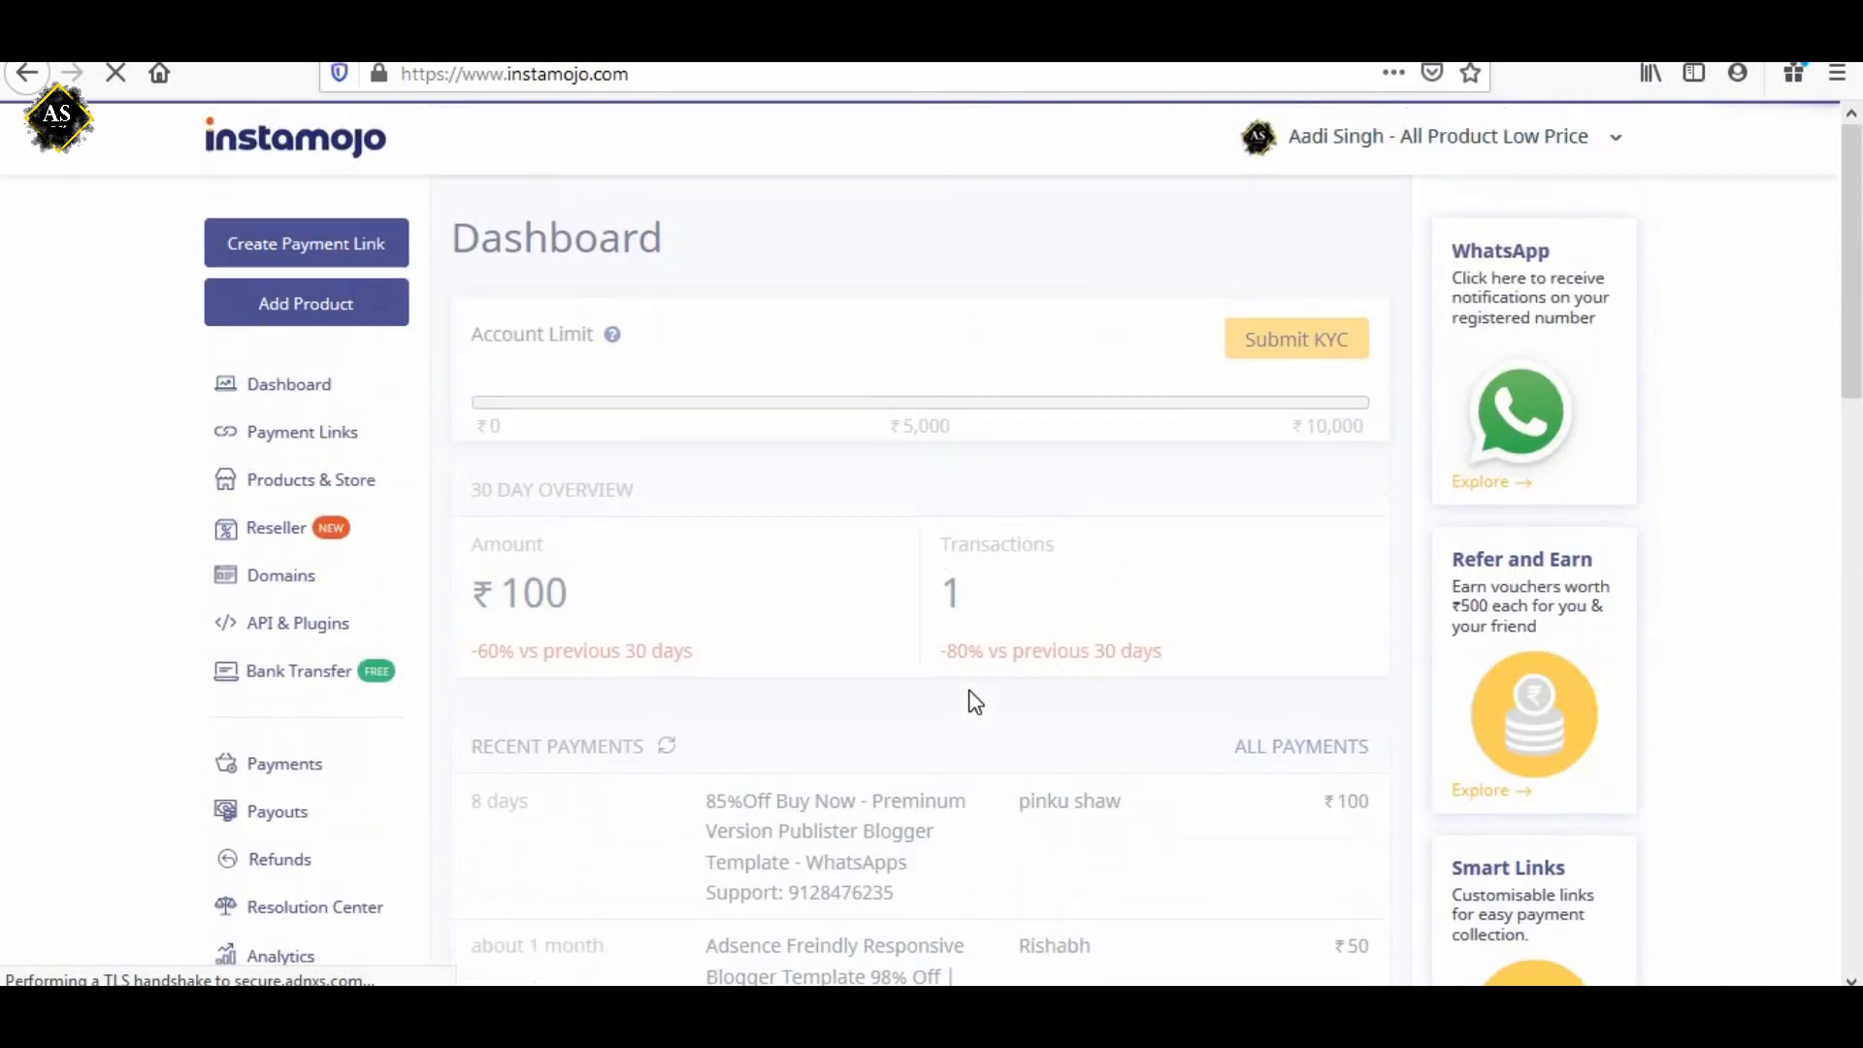